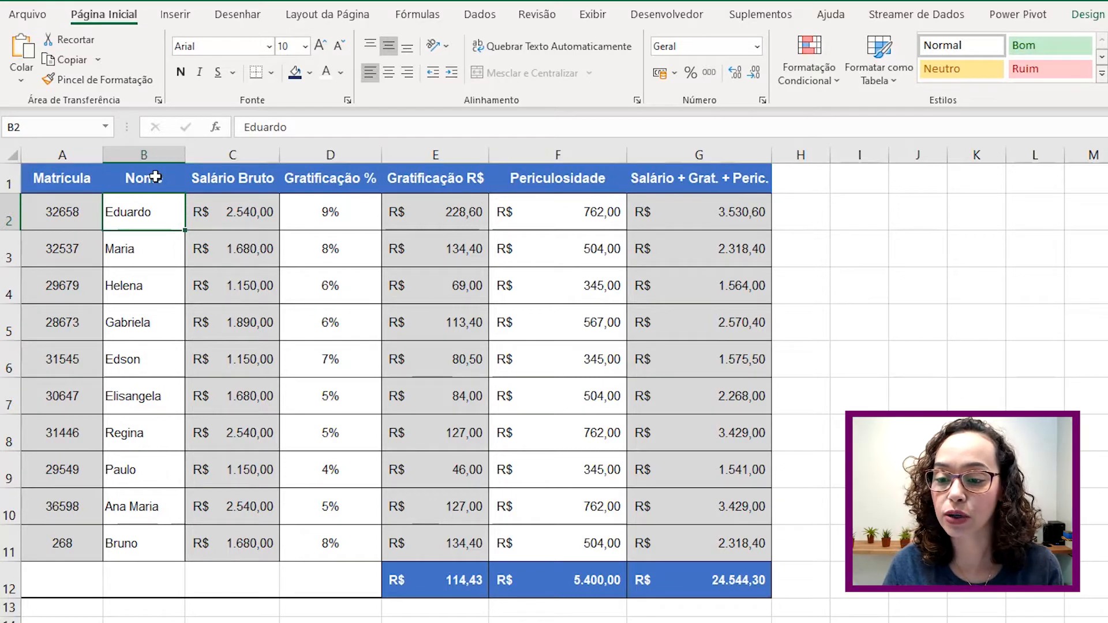
# - Select the Nome and Salário Bruto data in B1:C11 and bring up the Inserir chart commands
pyautogui.click(153, 174)
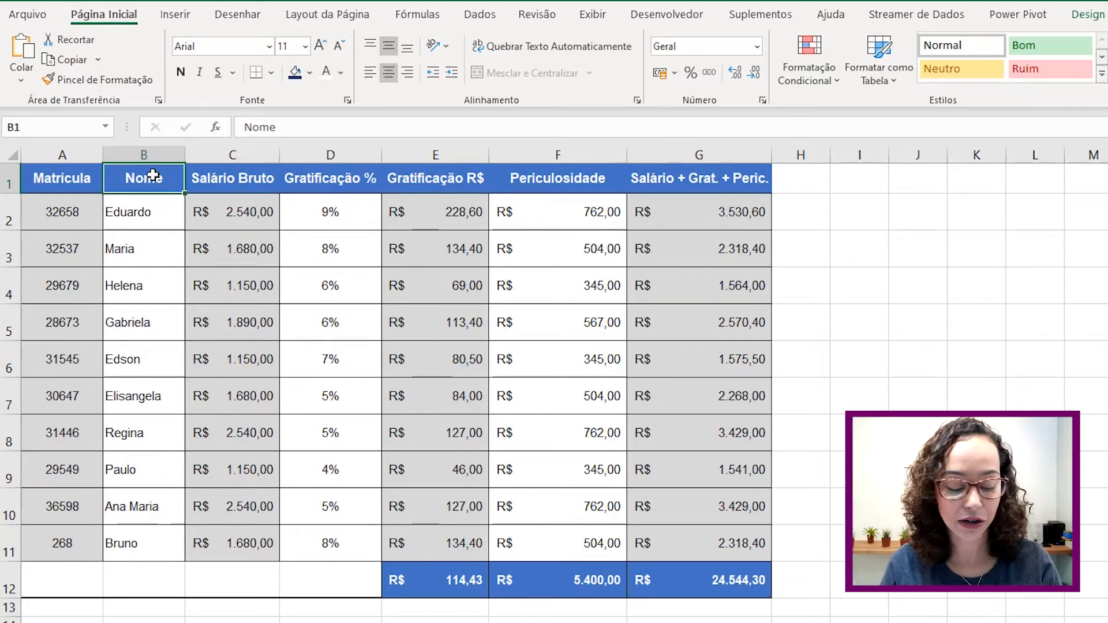
pyautogui.keyDown('shift'); pyautogui.click(252, 555); pyautogui.keyUp('shift')
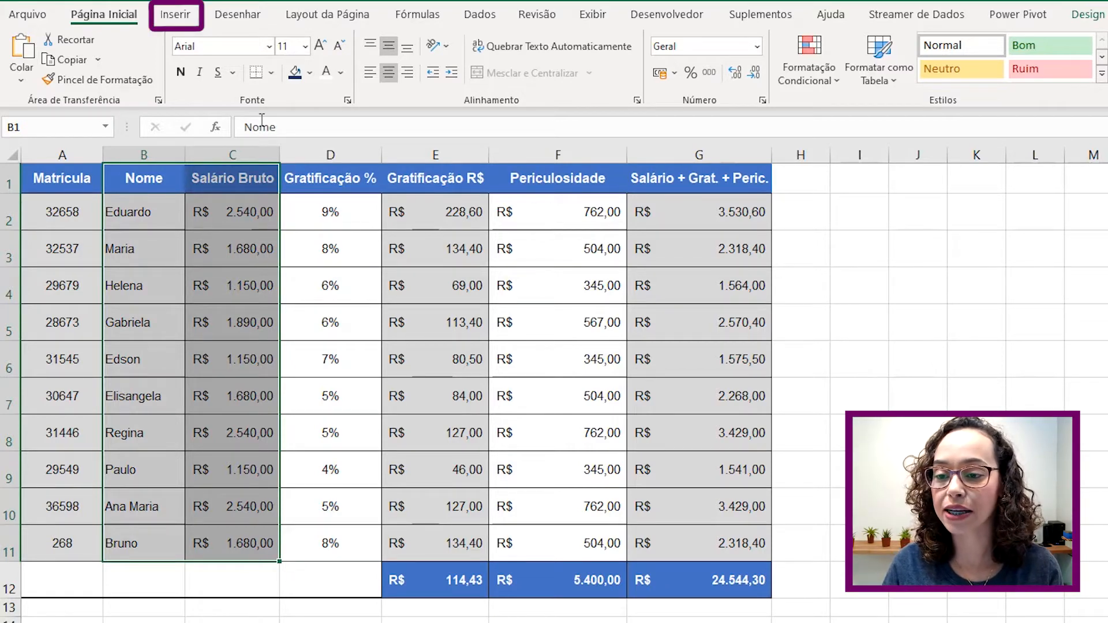
pyautogui.click(195, 17)
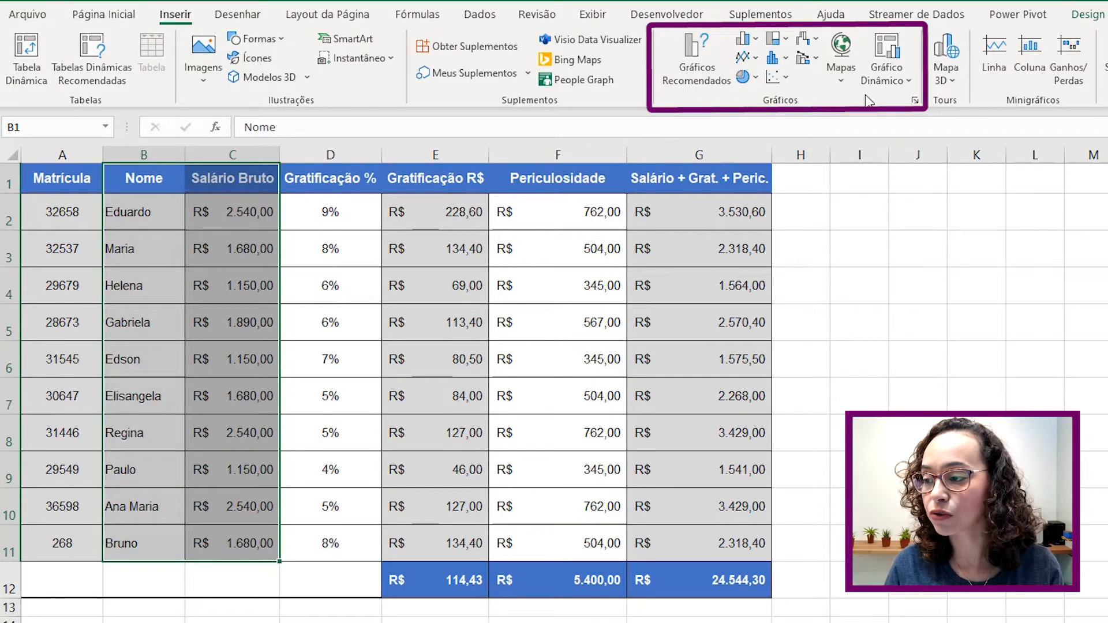
# - Insert a Coluna Agrupada (clustered column) chart of the salaries and drag it beside the table
pyautogui.click(755, 41)
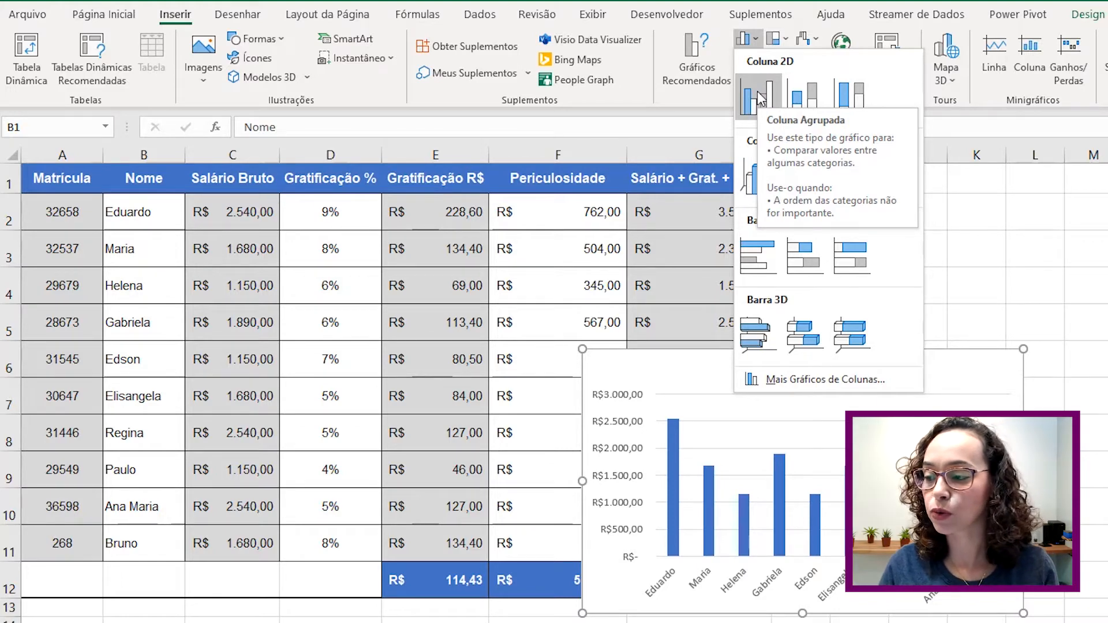
pyautogui.click(758, 95)
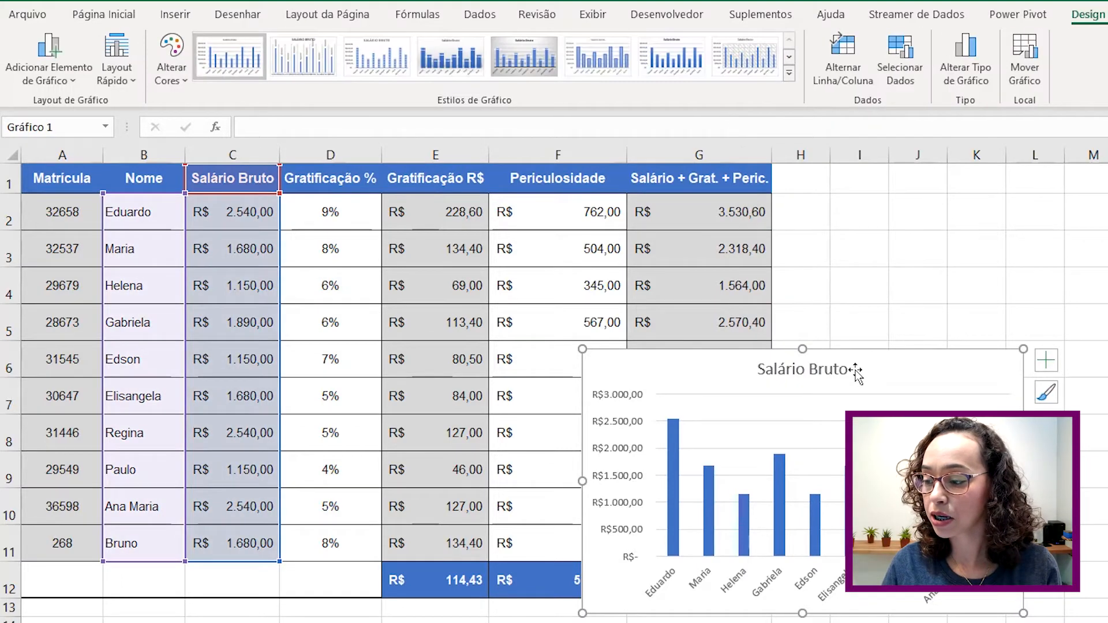
pyautogui.moveTo(860, 367); pyautogui.dragTo(1067, 223)
pyautogui.click(990, 210)
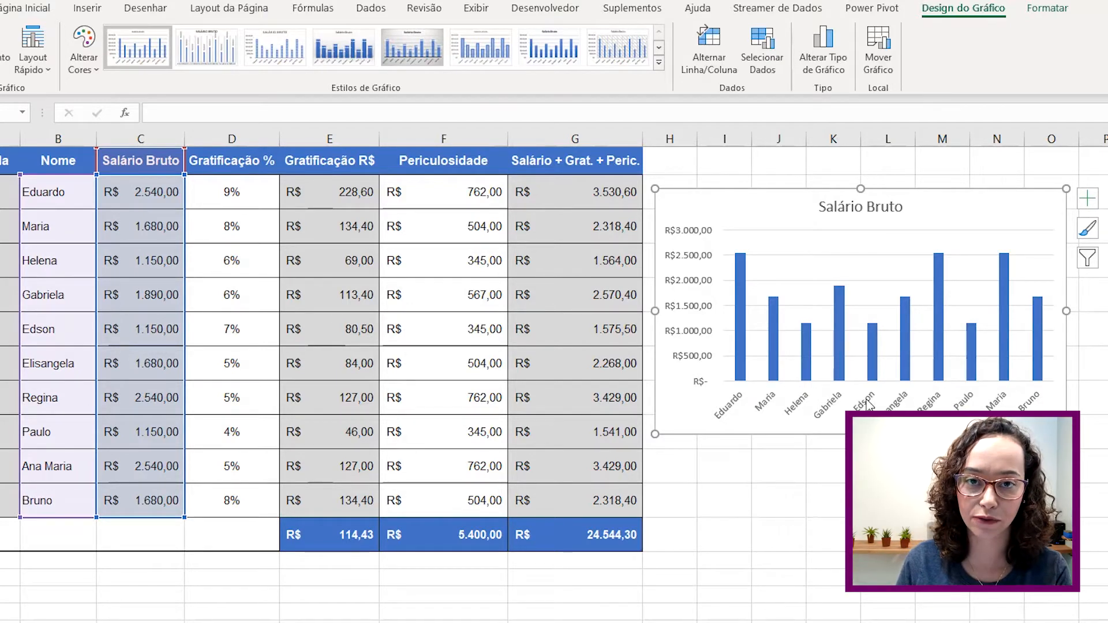
# - Drag the Salário Bruto chart left over the table and stretch its lower-left corner outward
pyautogui.moveTo(743, 206); pyautogui.dragTo(456, 201)
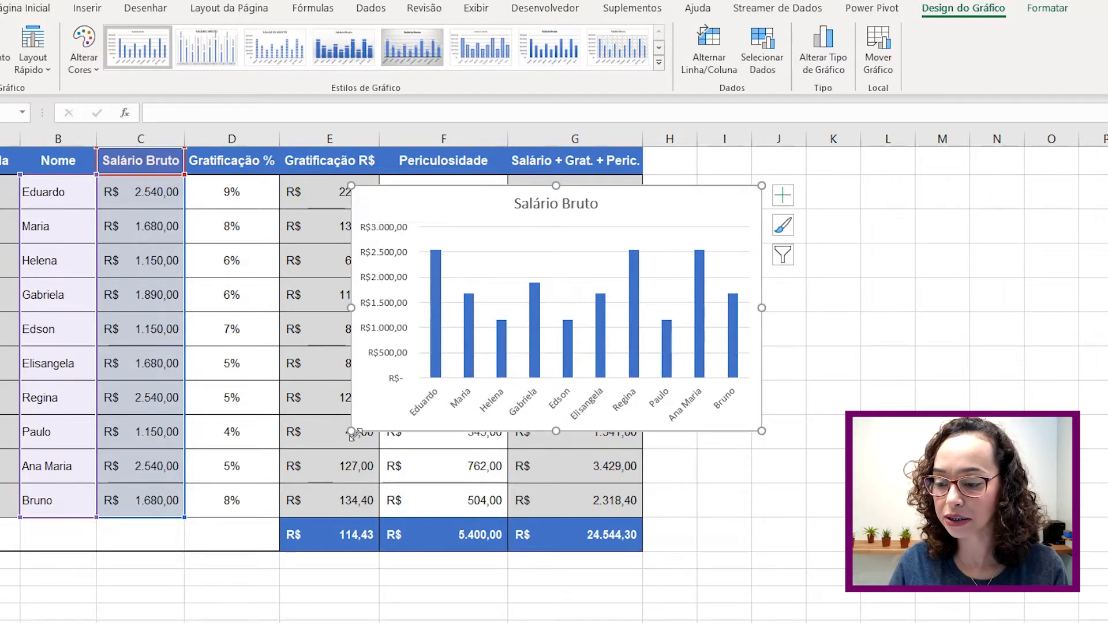
pyautogui.moveTo(352, 433); pyautogui.dragTo(99, 530)
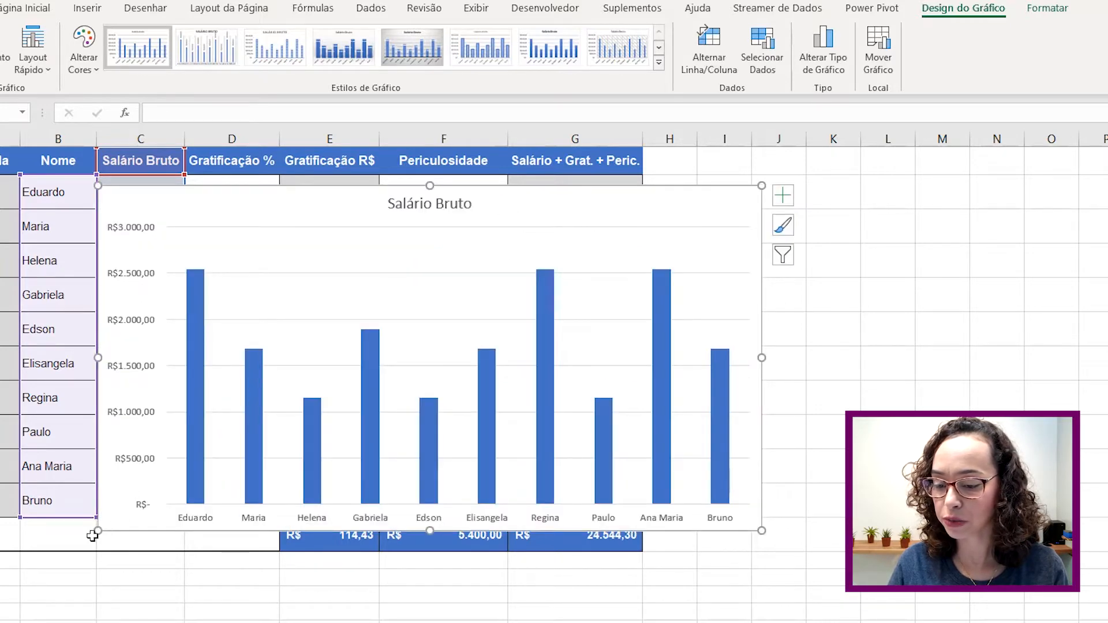
pyautogui.moveTo(84, 540); pyautogui.dragTo(36, 555)
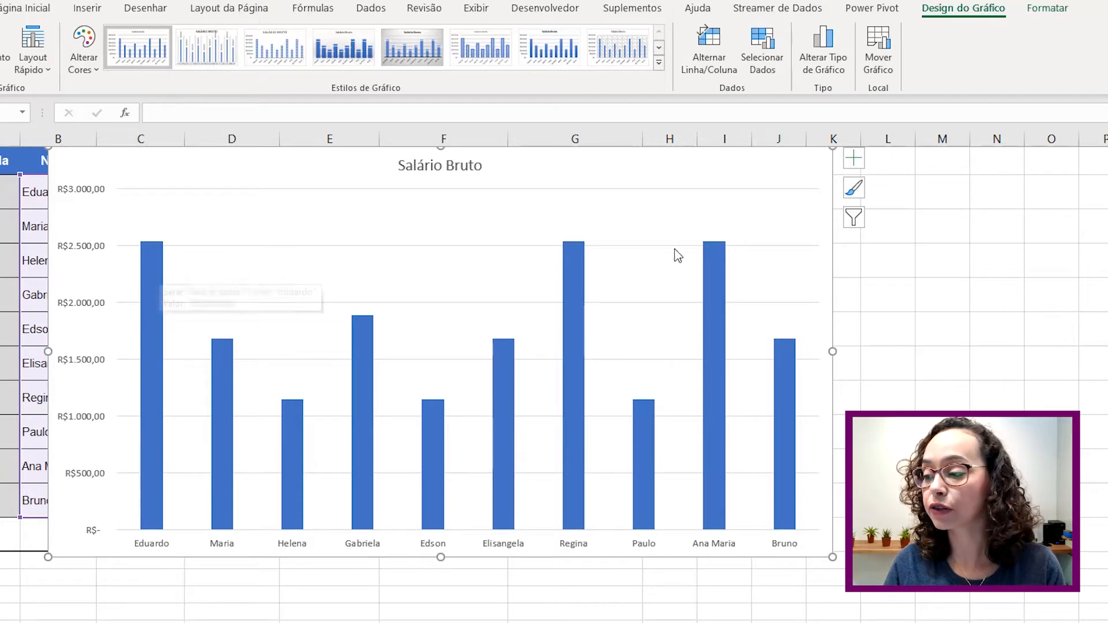
# - Turn on Rótulos de Dados above the bars, adding and then removing axis titles
pyautogui.click(855, 167)
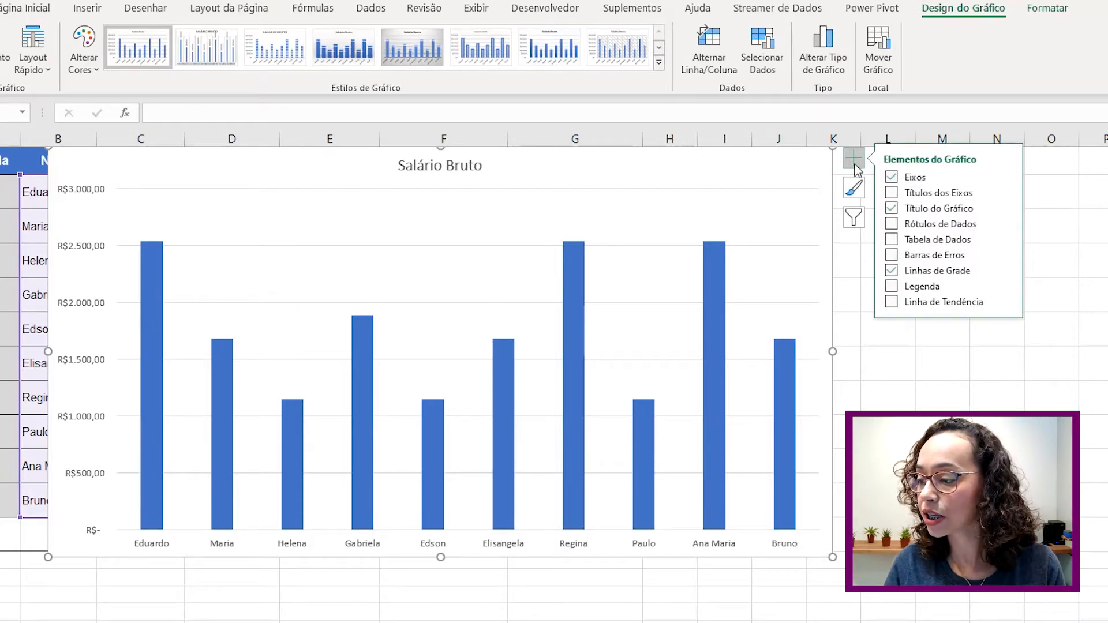
pyautogui.click(893, 224)
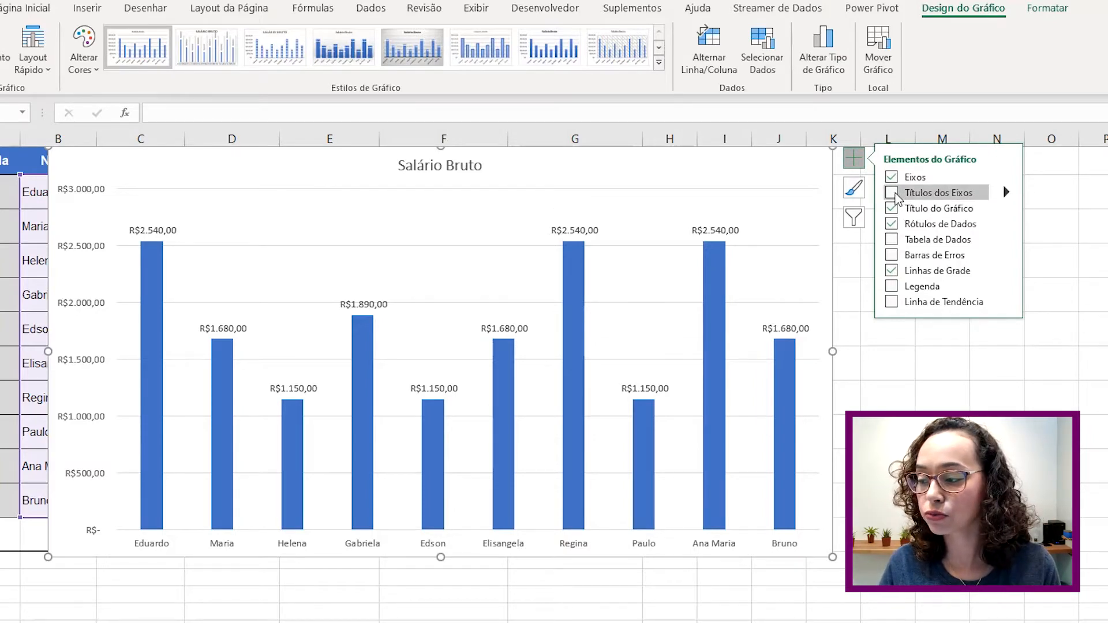
pyautogui.click(893, 194)
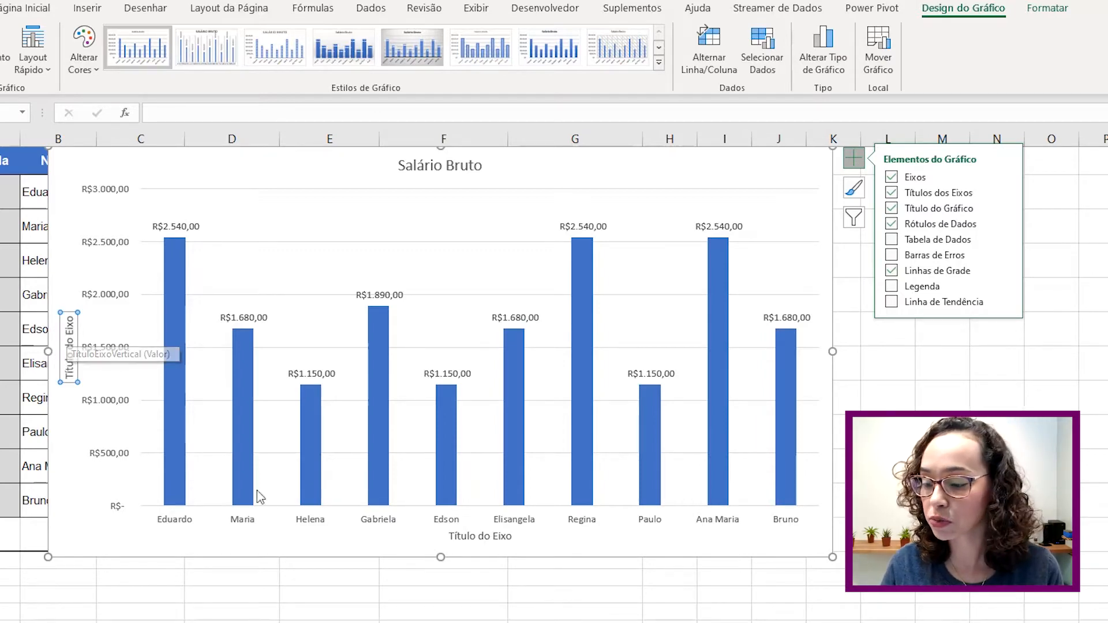
pyautogui.click(893, 192)
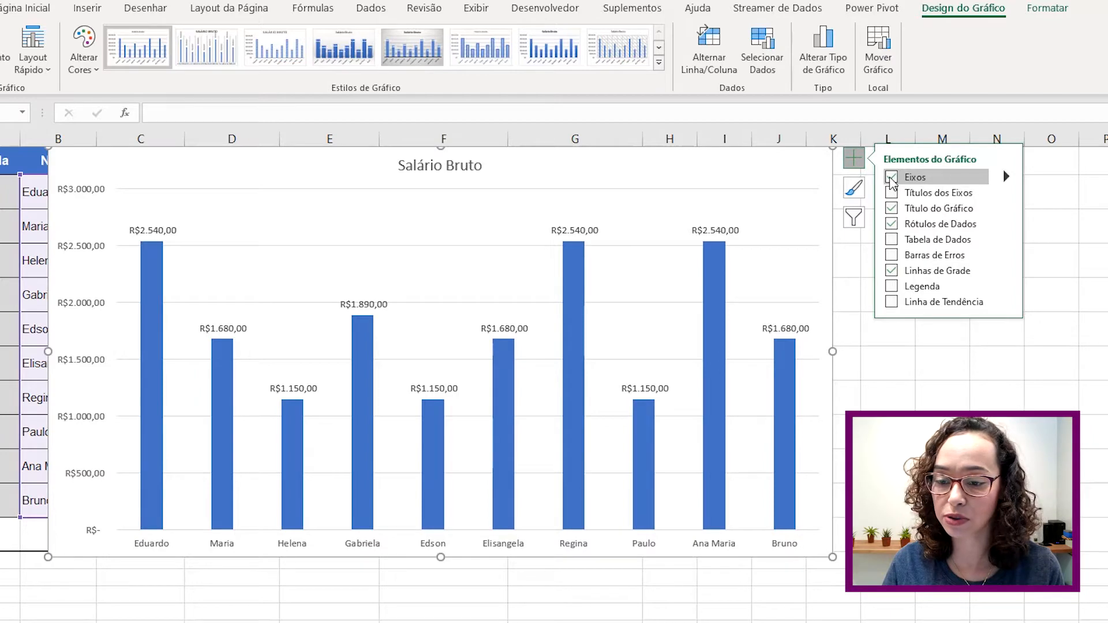
# - Keep only the Horizontal Principal axis and add a Tabela de Dados of salaries below the chart
pyautogui.click(892, 177)
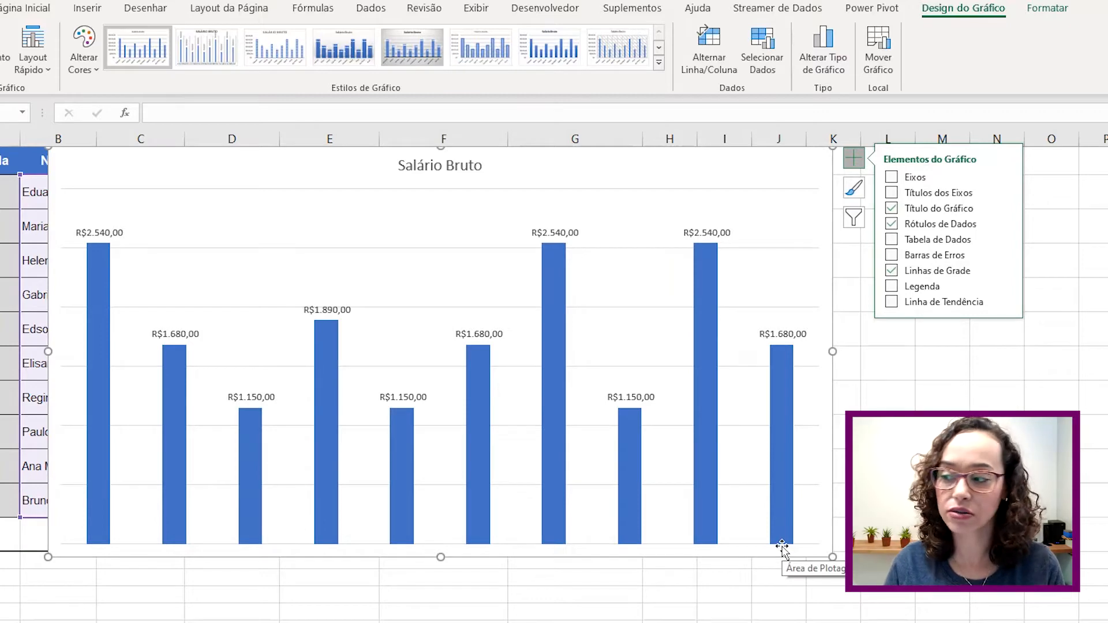
pyautogui.click(921, 179)
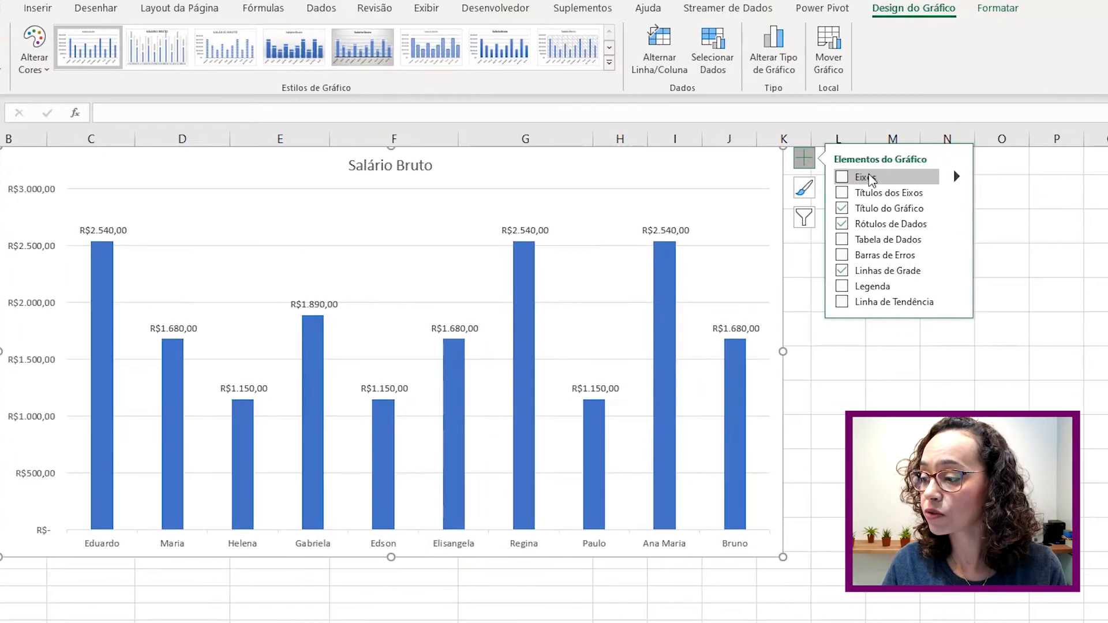
pyautogui.click(959, 179)
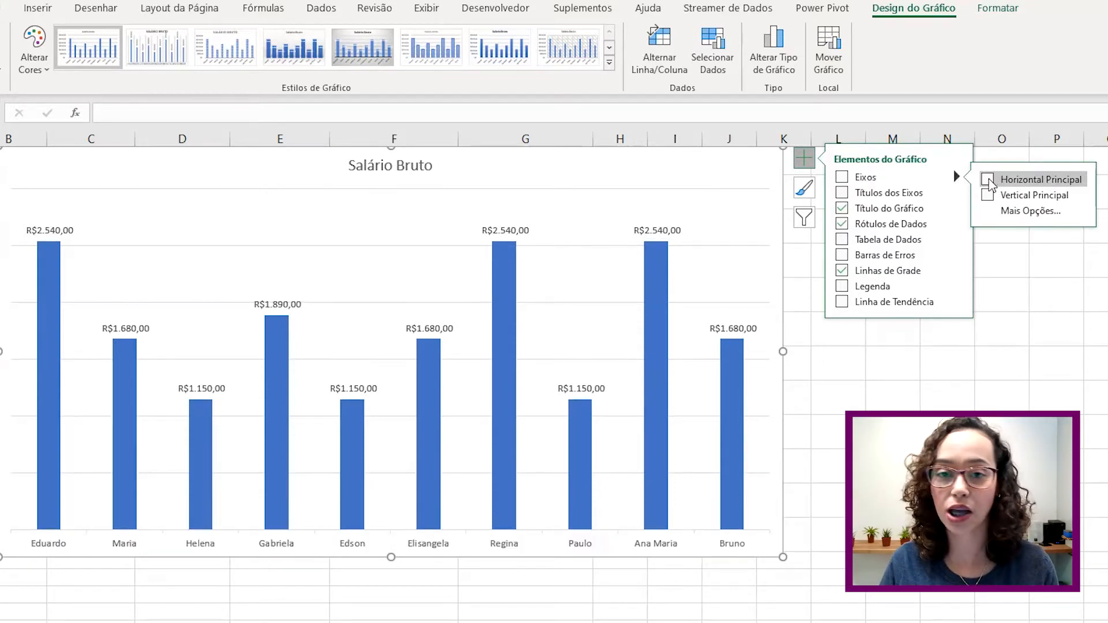
pyautogui.click(988, 178)
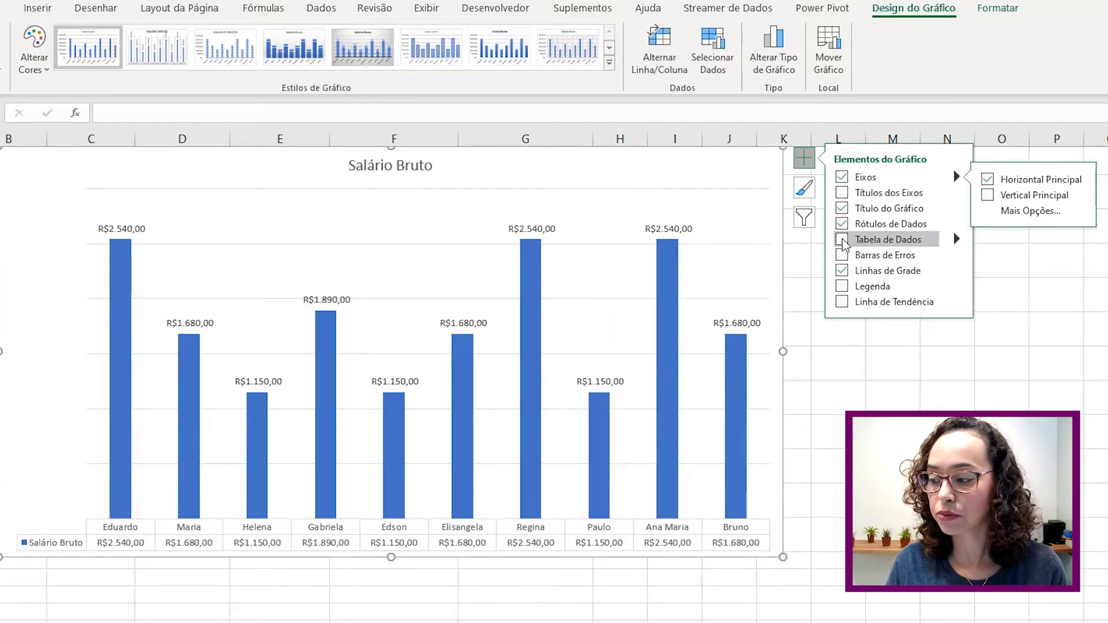
pyautogui.click(843, 240)
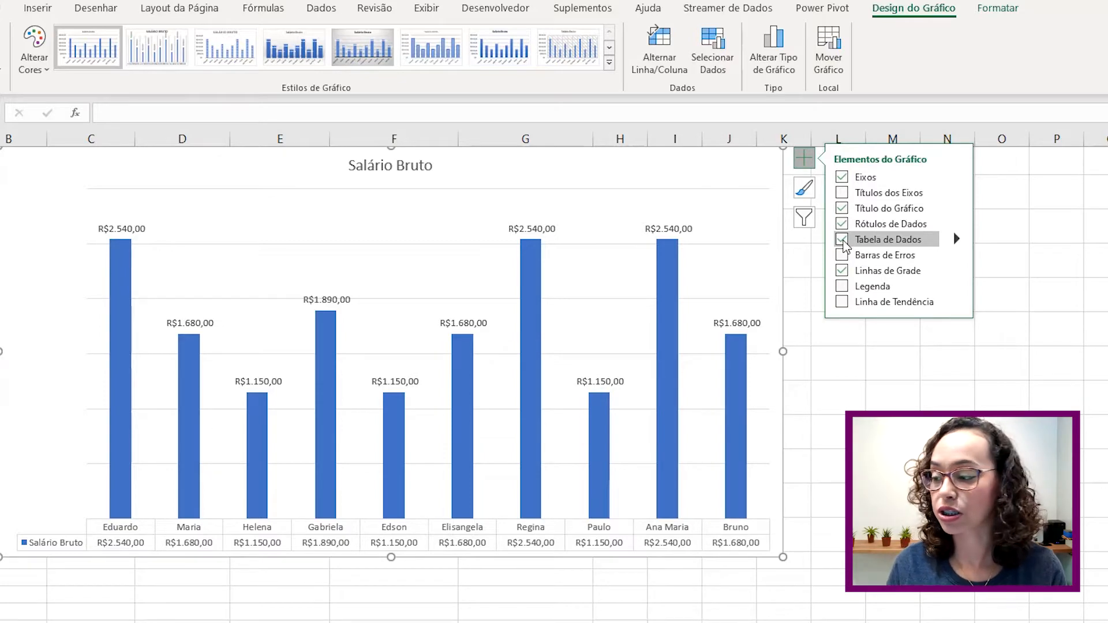
# - Remove the Tabela de Dados from the Salário Bruto chart
pyautogui.click(842, 240)
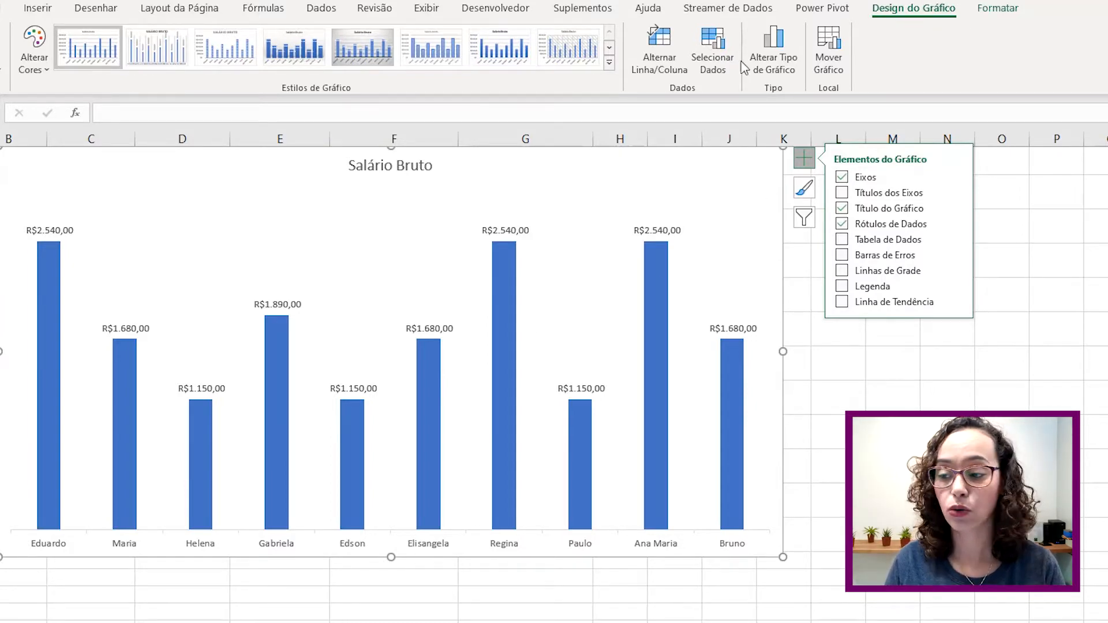
# - Reselect the chart, browse the Adicionar Elemento de Gráfico options, and open the Layout Rápido gallery
pyautogui.click(1002, 465)
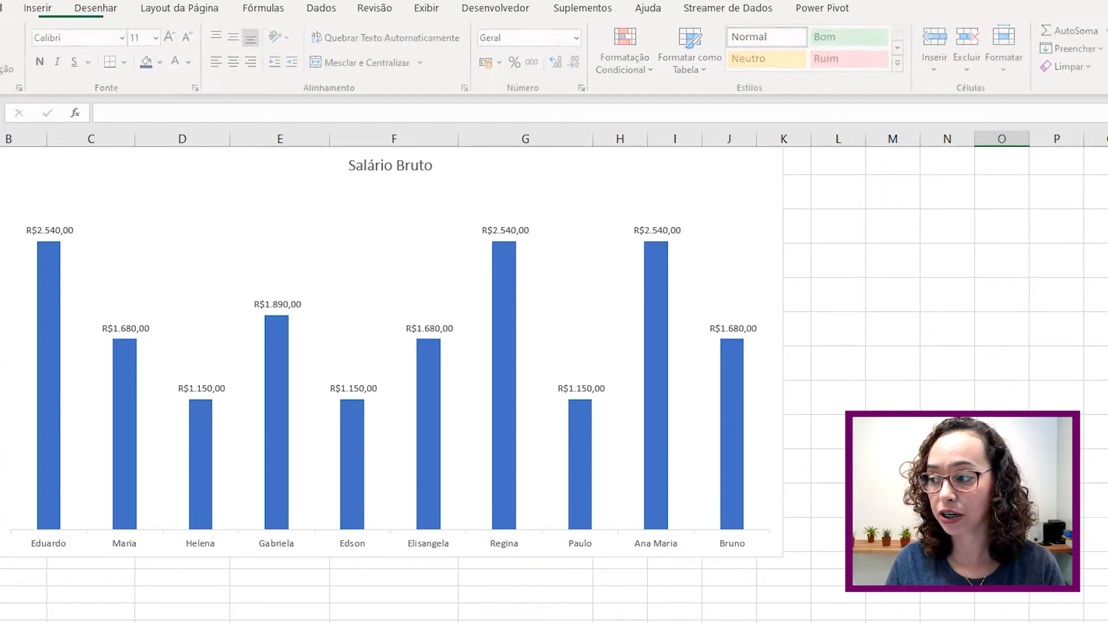
pyautogui.click(168, 214)
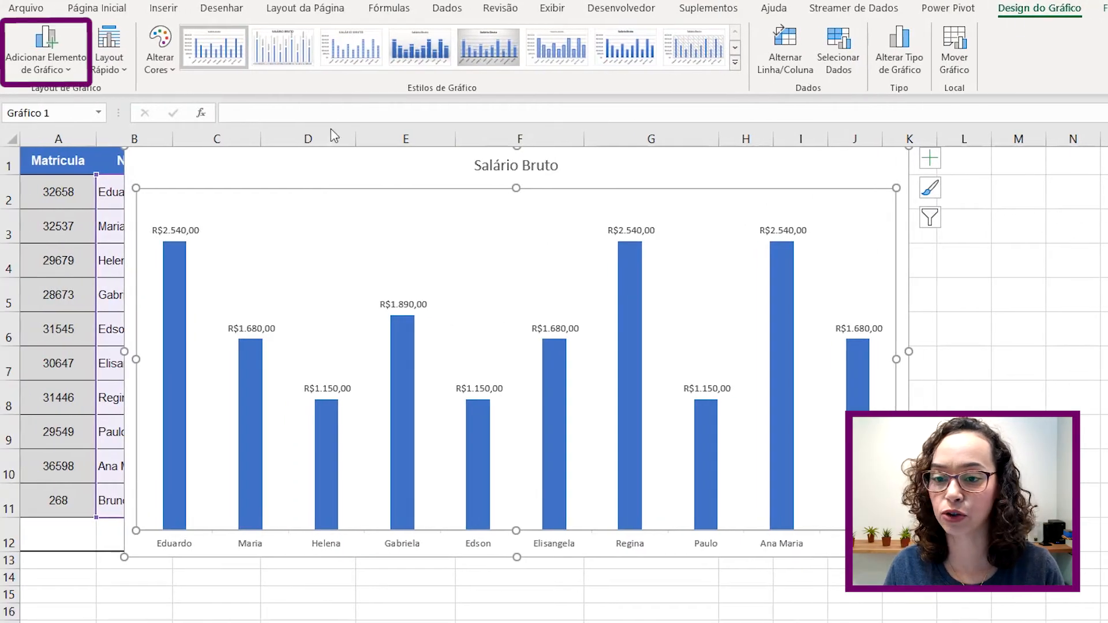
pyautogui.click(54, 64)
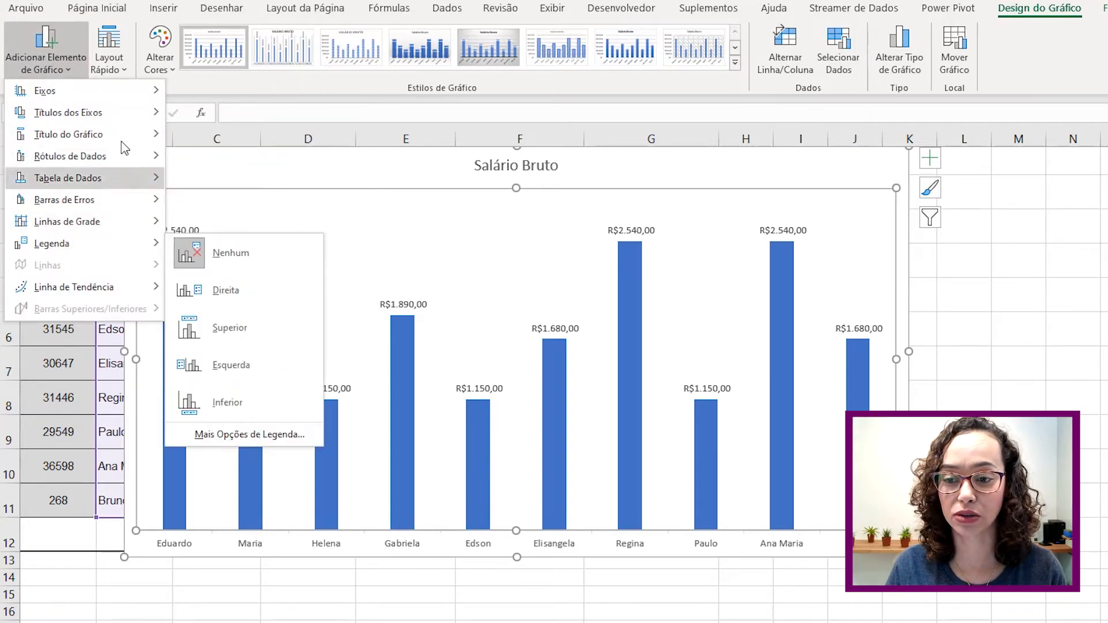
pyautogui.moveTo(115, 94)
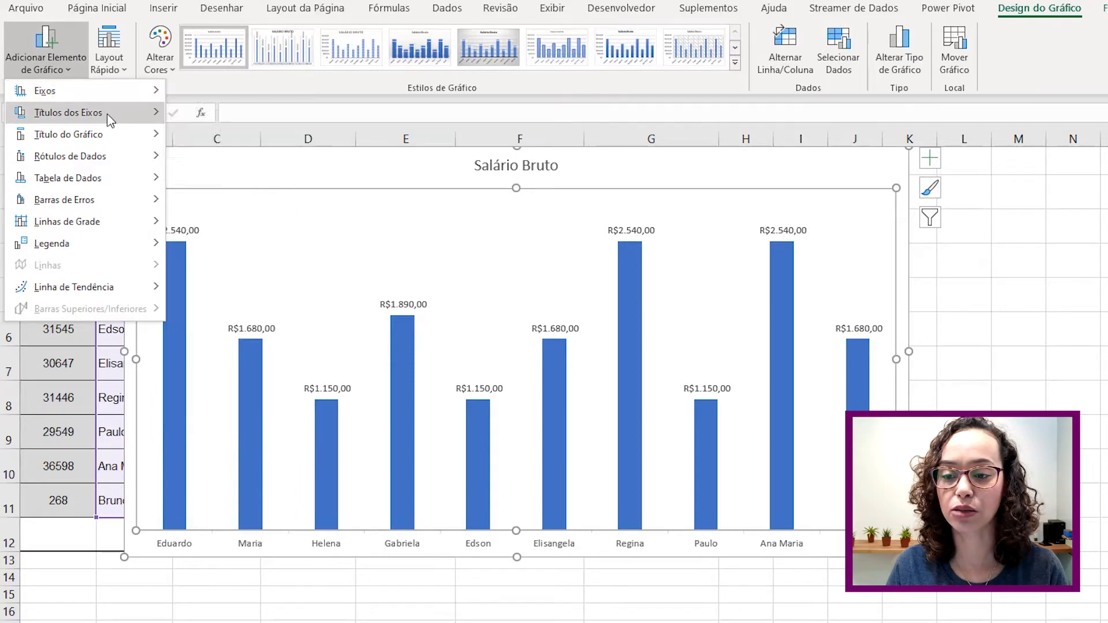
pyautogui.moveTo(110, 118)
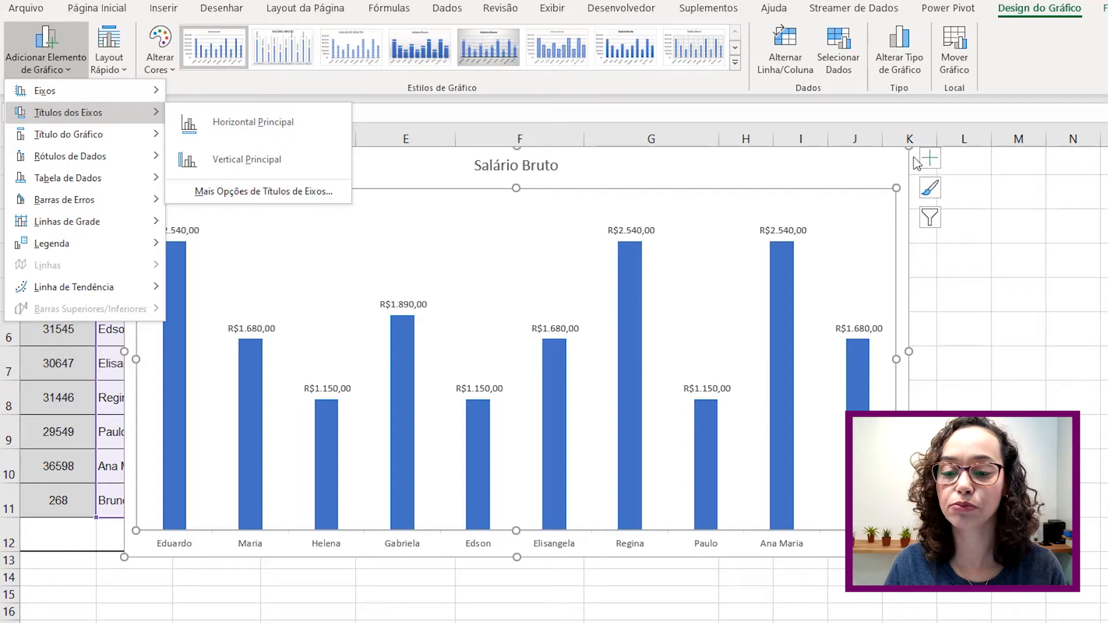
pyautogui.moveTo(81, 138)
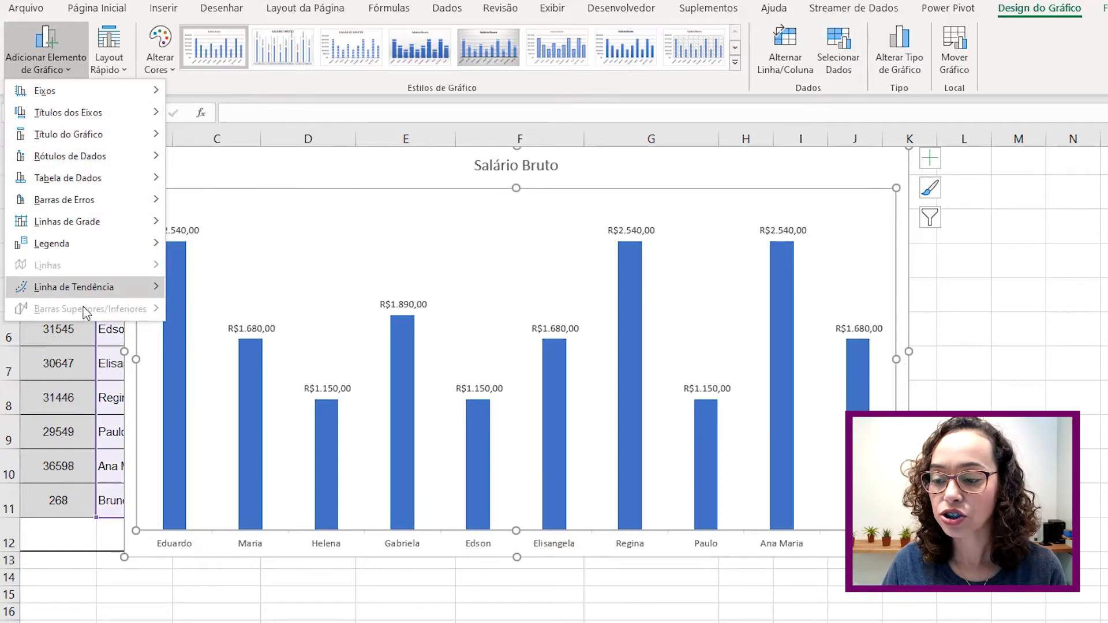
pyautogui.moveTo(144, 287)
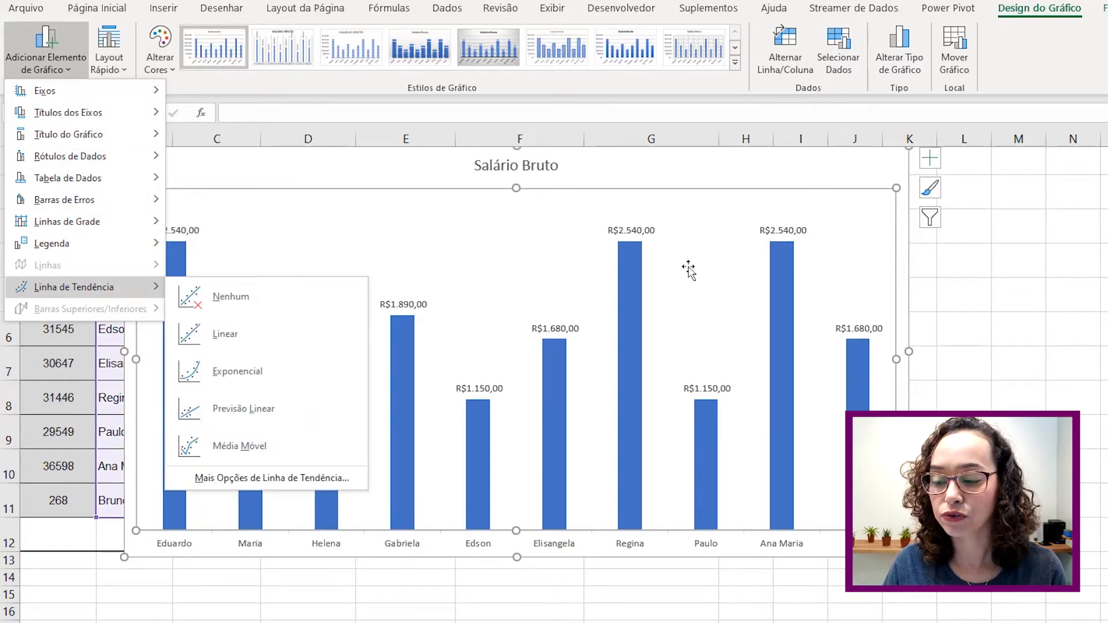
pyautogui.click(111, 56)
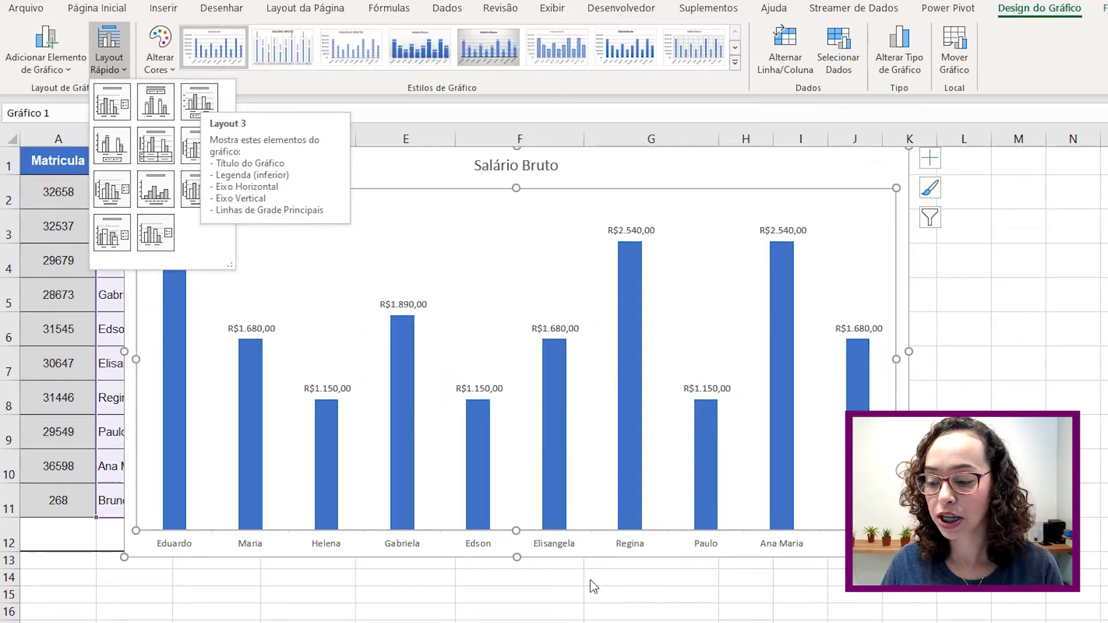
pyautogui.click(304, 214)
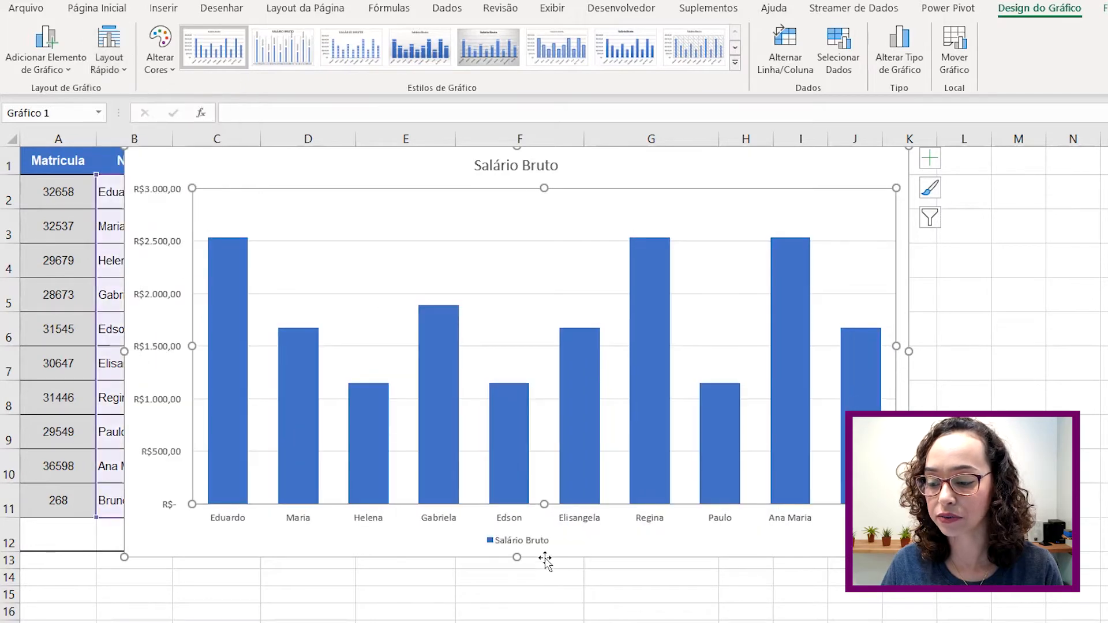
pyautogui.click(109, 58)
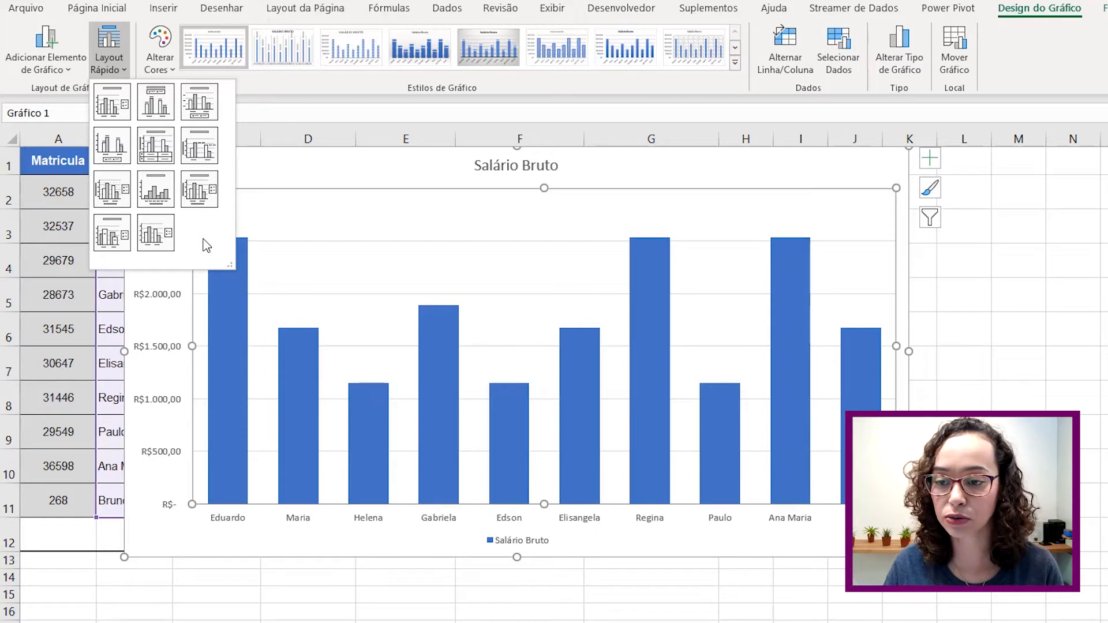
pyautogui.click(157, 61)
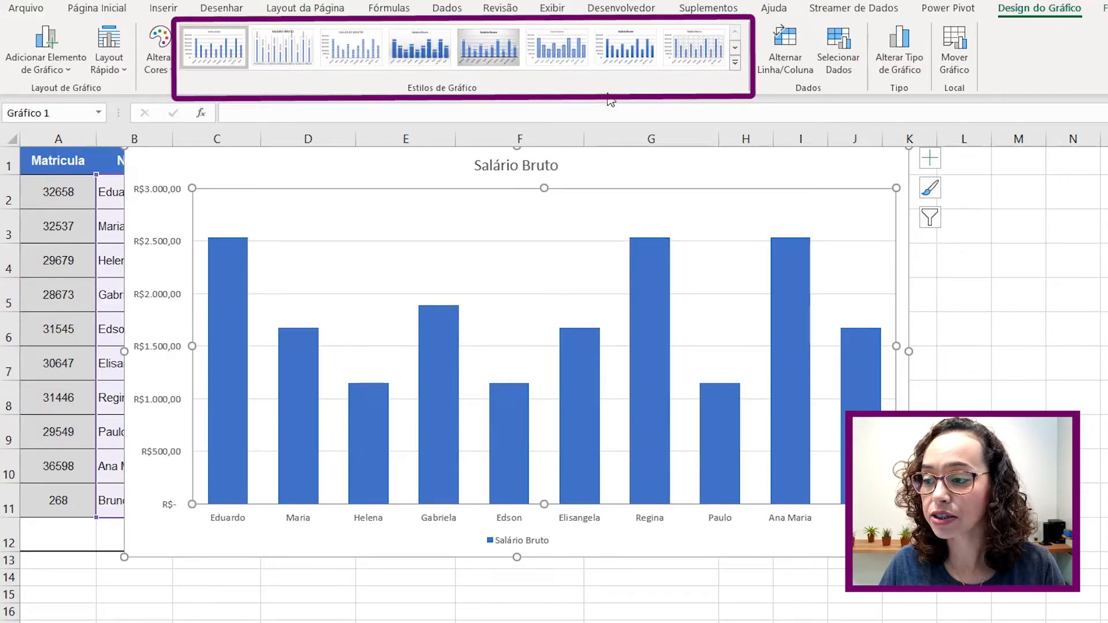
pyautogui.click(736, 66)
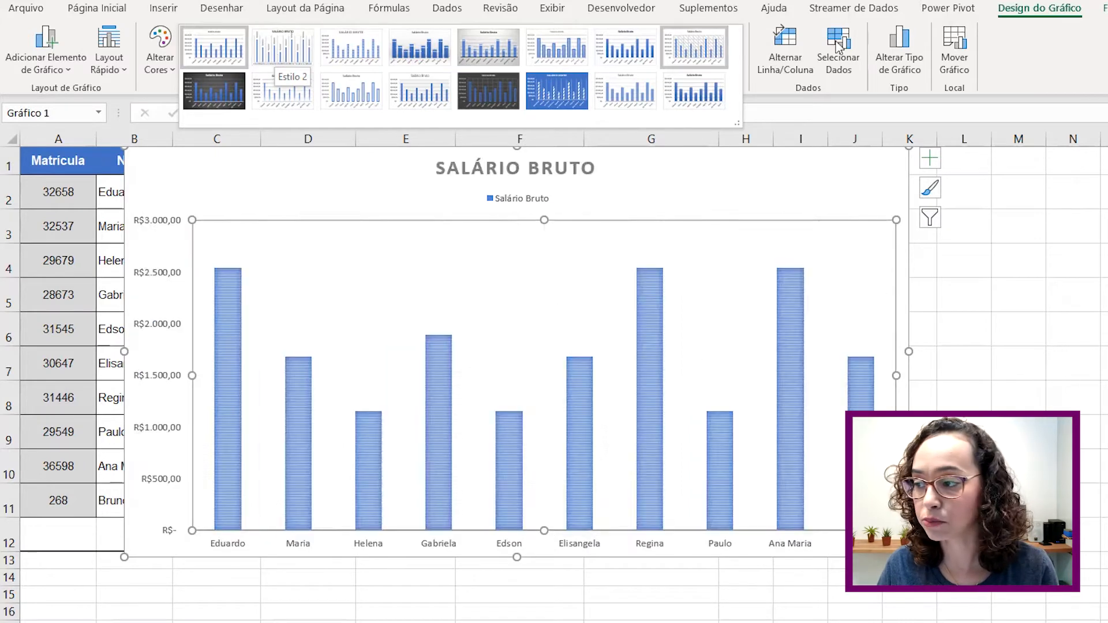
pyautogui.click(1029, 38)
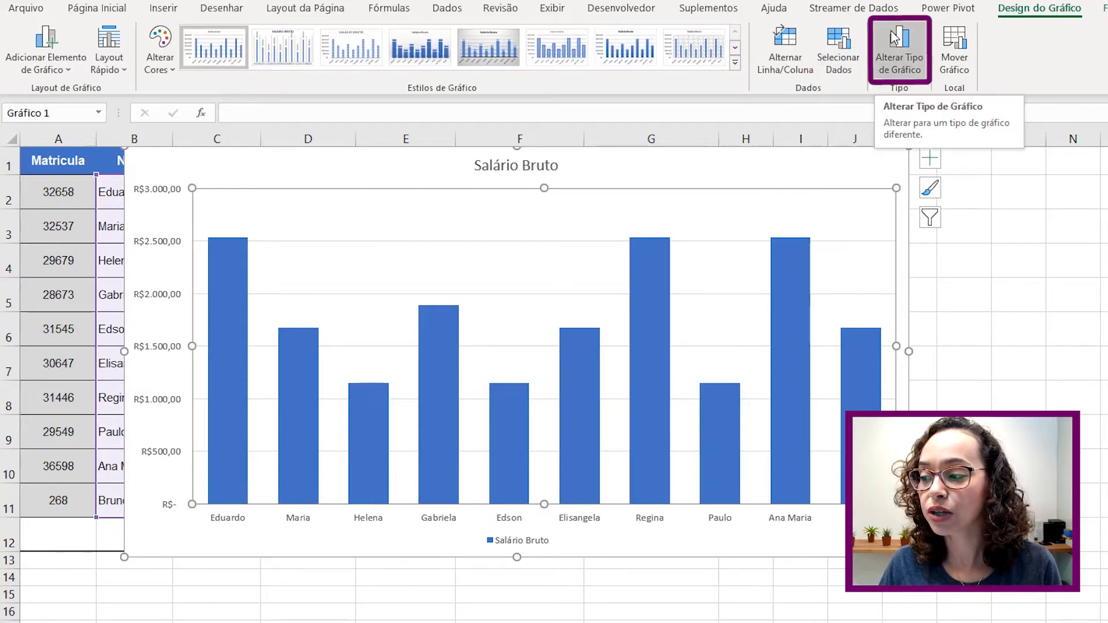
# - Move the chart to a new sheet named Gráfico1 with Mover Gráfico, then reselect it
pyautogui.click(961, 56)
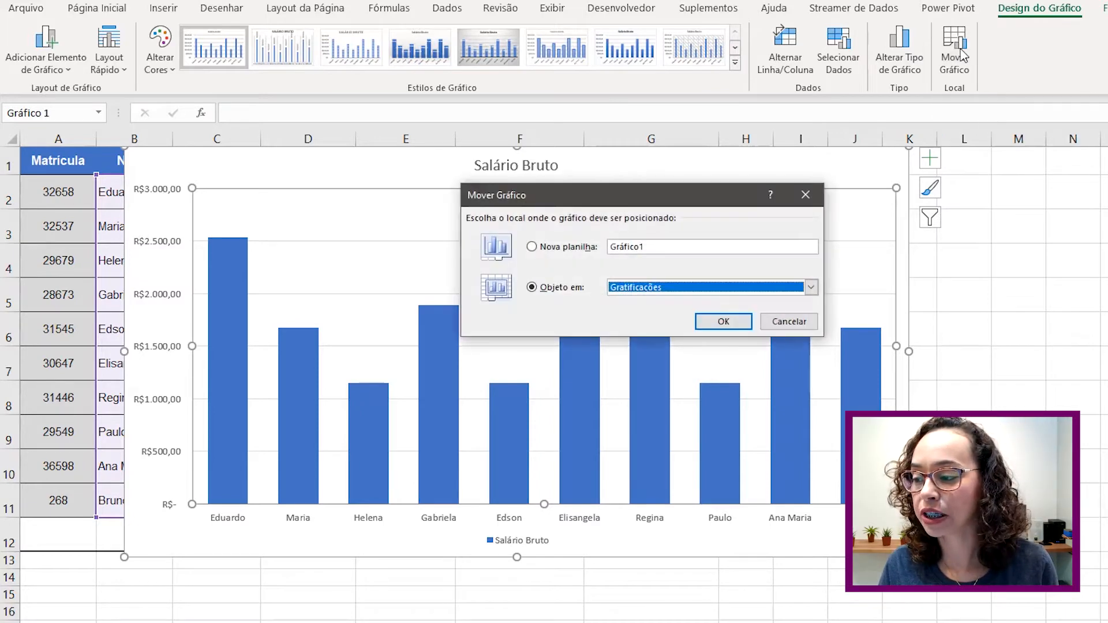
pyautogui.click(531, 247)
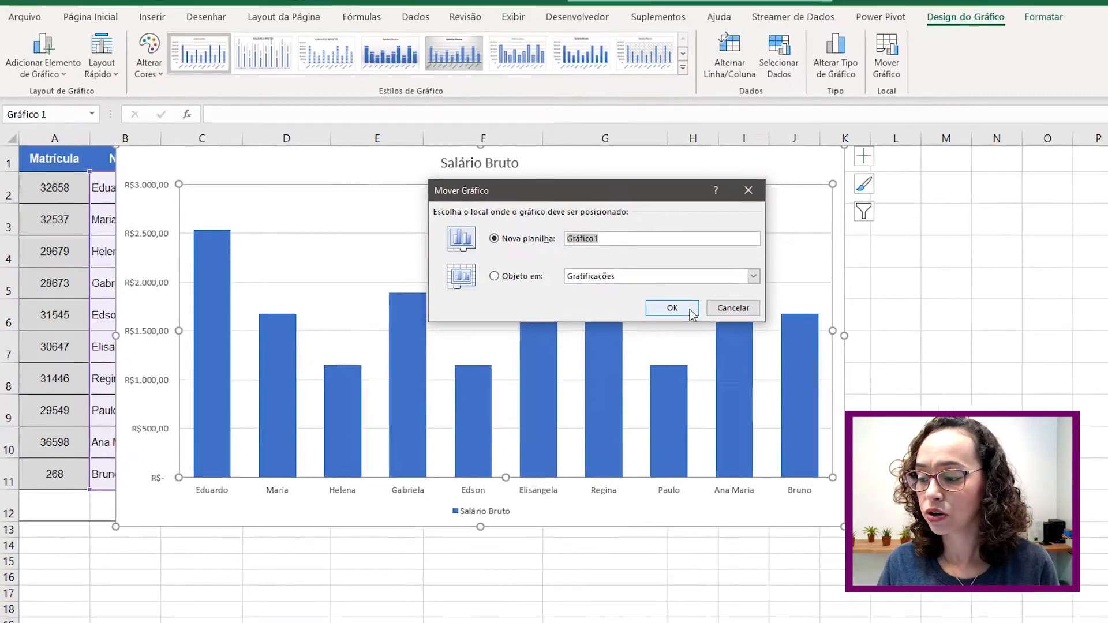
pyautogui.click(710, 322)
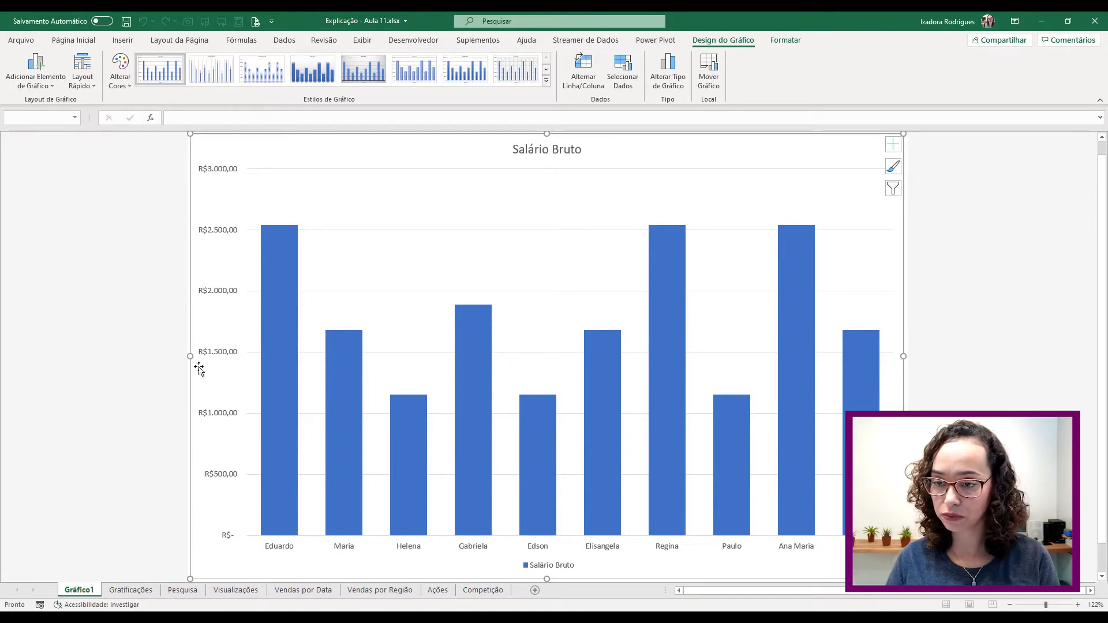
pyautogui.click(1032, 219)
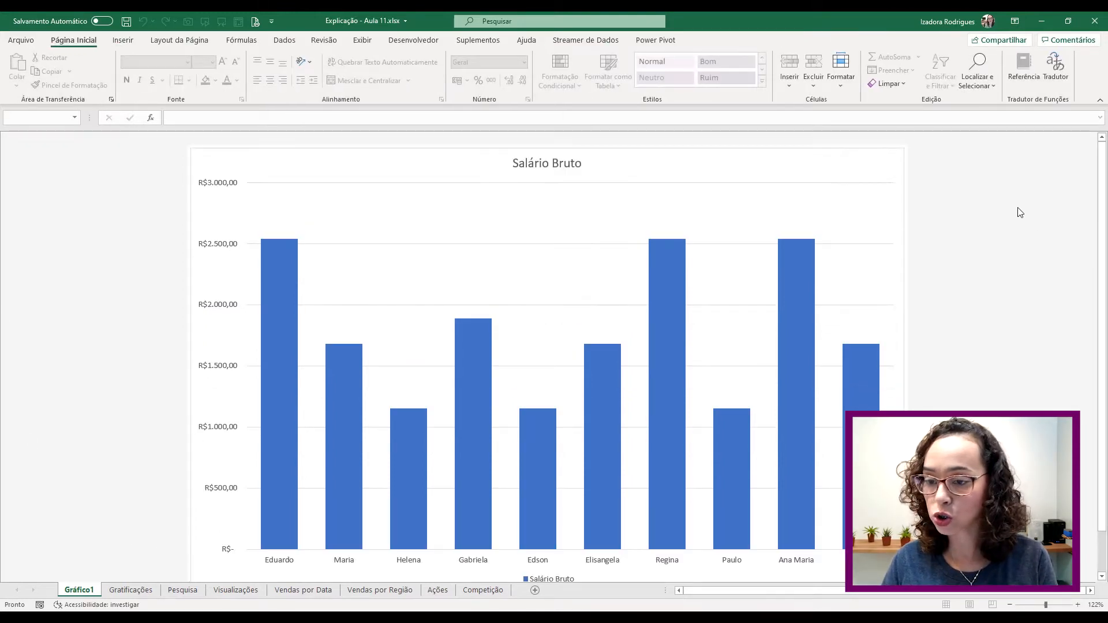
pyautogui.click(767, 178)
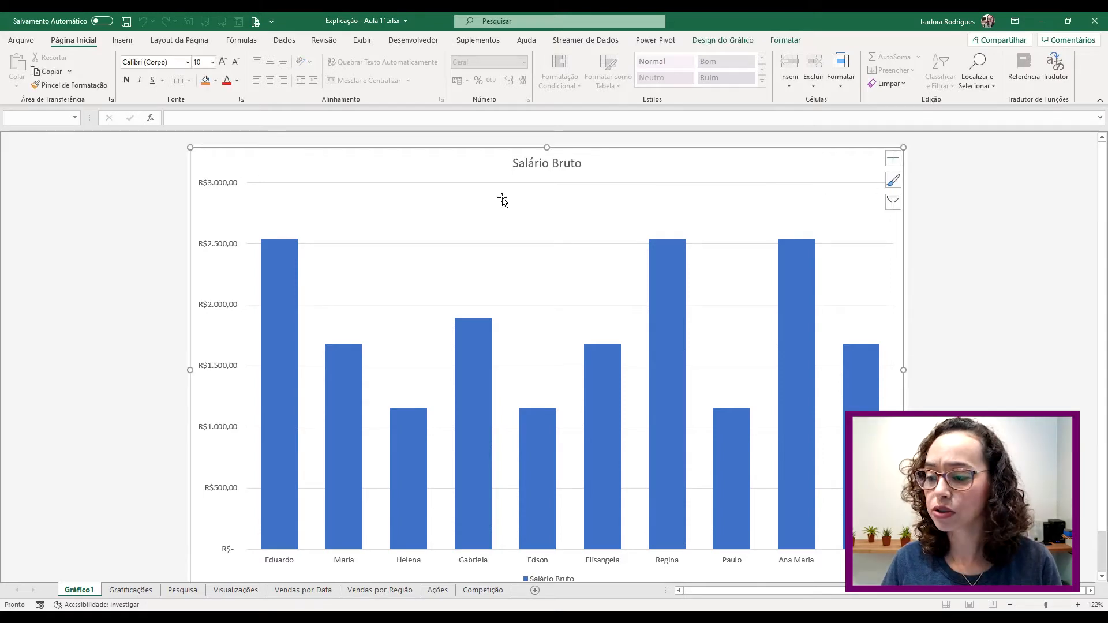
pyautogui.click(723, 40)
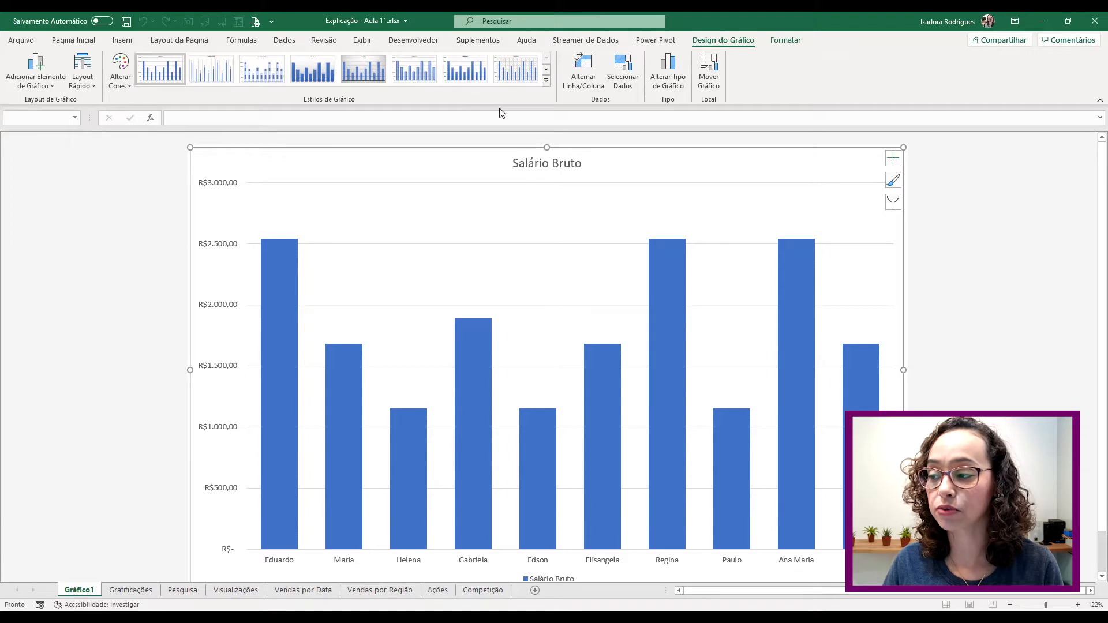
# - Add Rótulos de Dados above every bar on Gráfico1 and select the Salário Bruto series
pyautogui.click(786, 42)
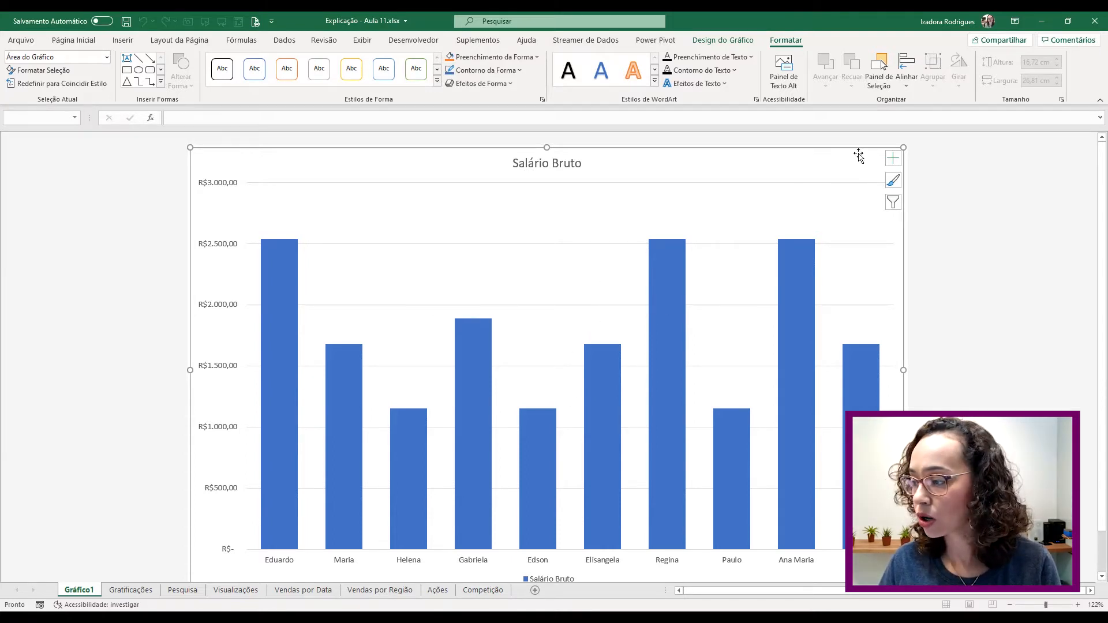
pyautogui.click(896, 160)
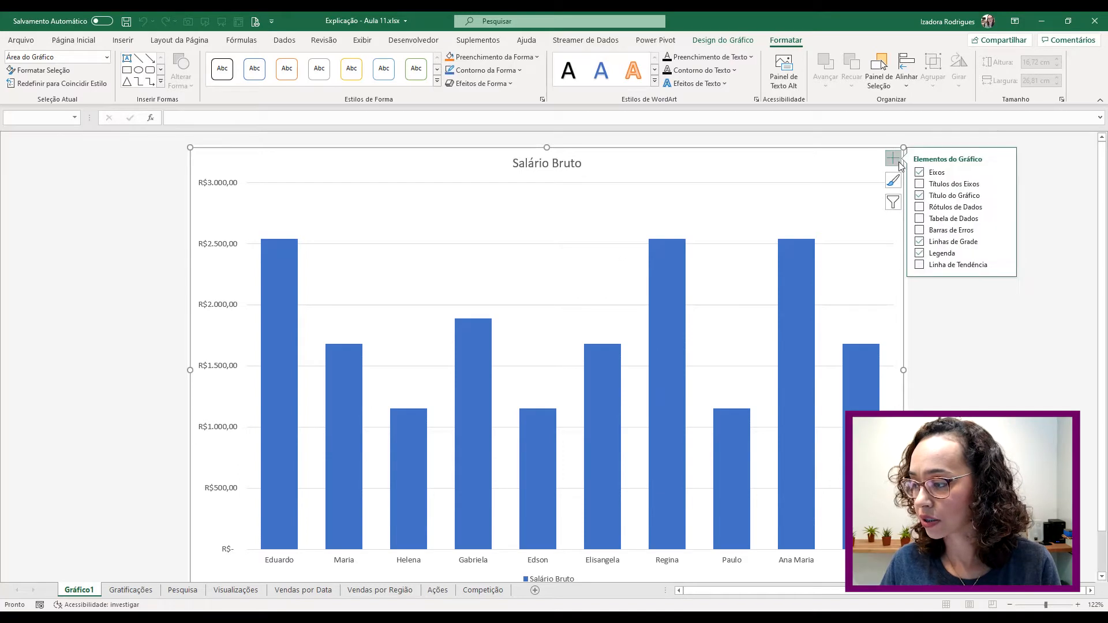
pyautogui.click(919, 207)
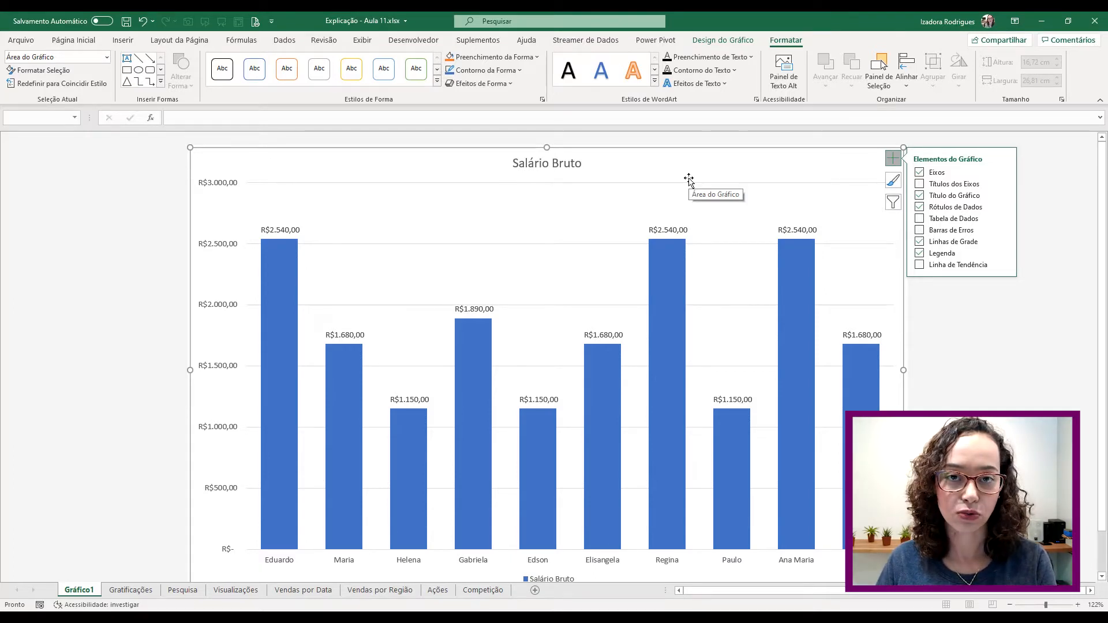
pyautogui.click(282, 285)
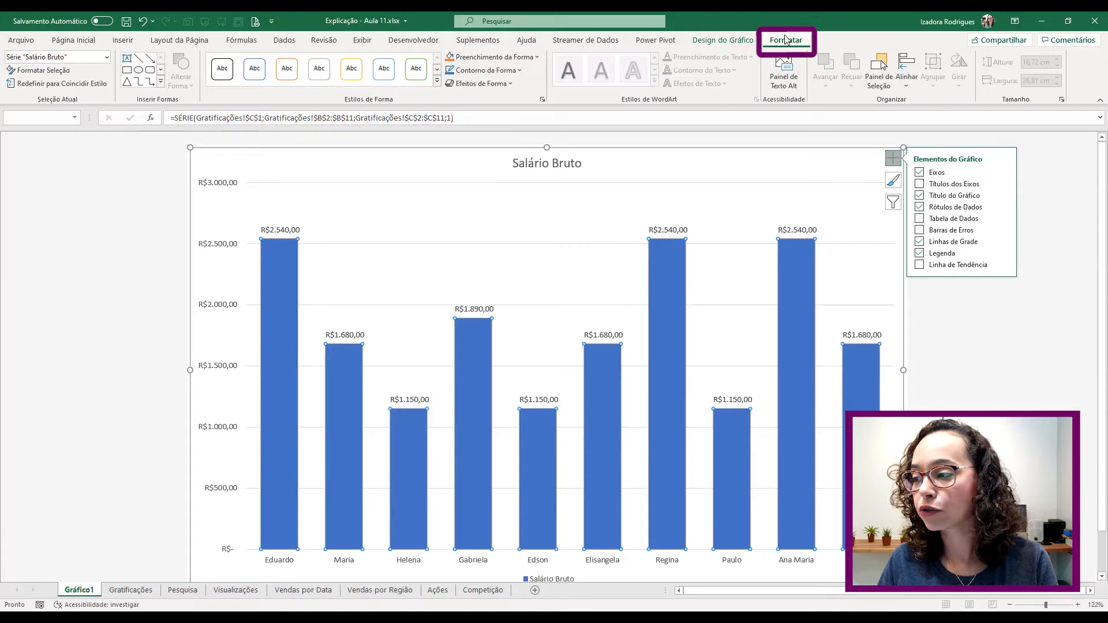
pyautogui.click(508, 58)
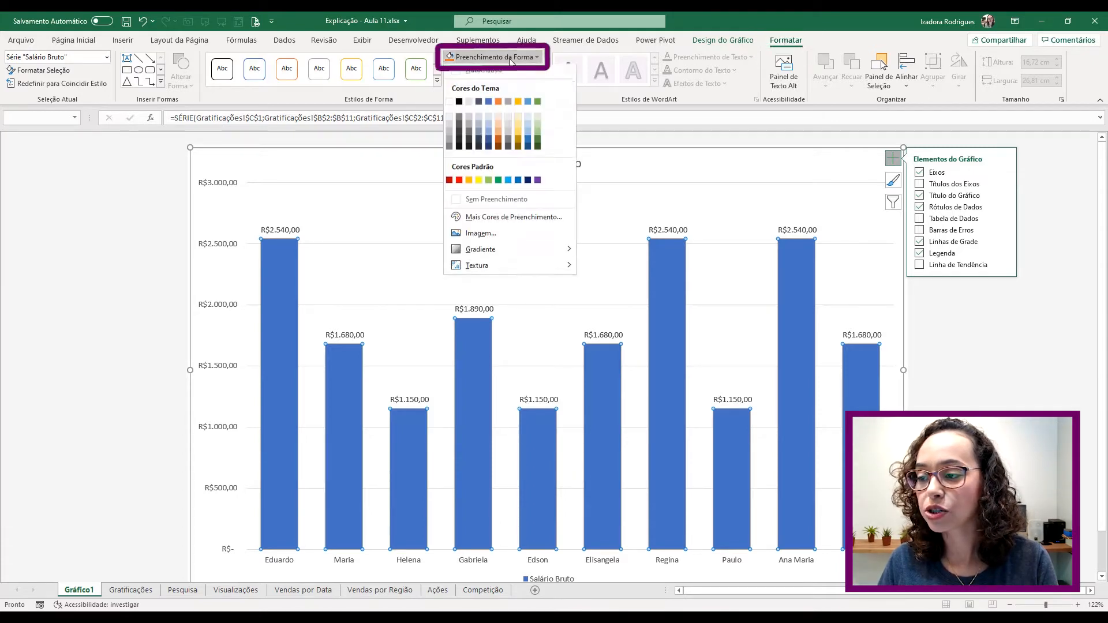
pyautogui.click(498, 105)
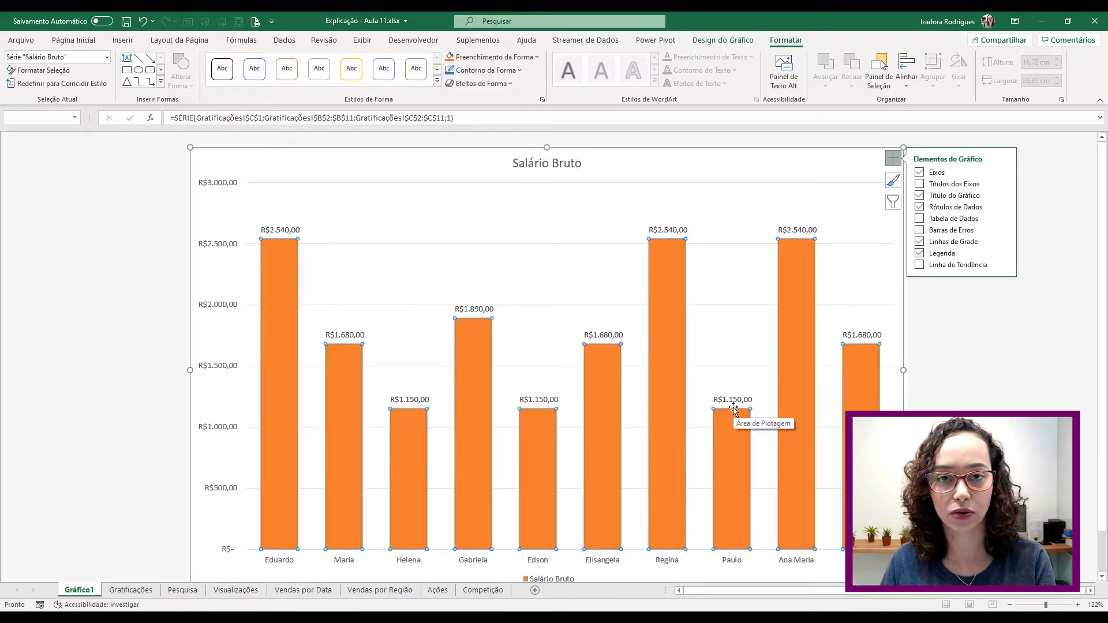
pyautogui.hotkey('ctrl', 'z')
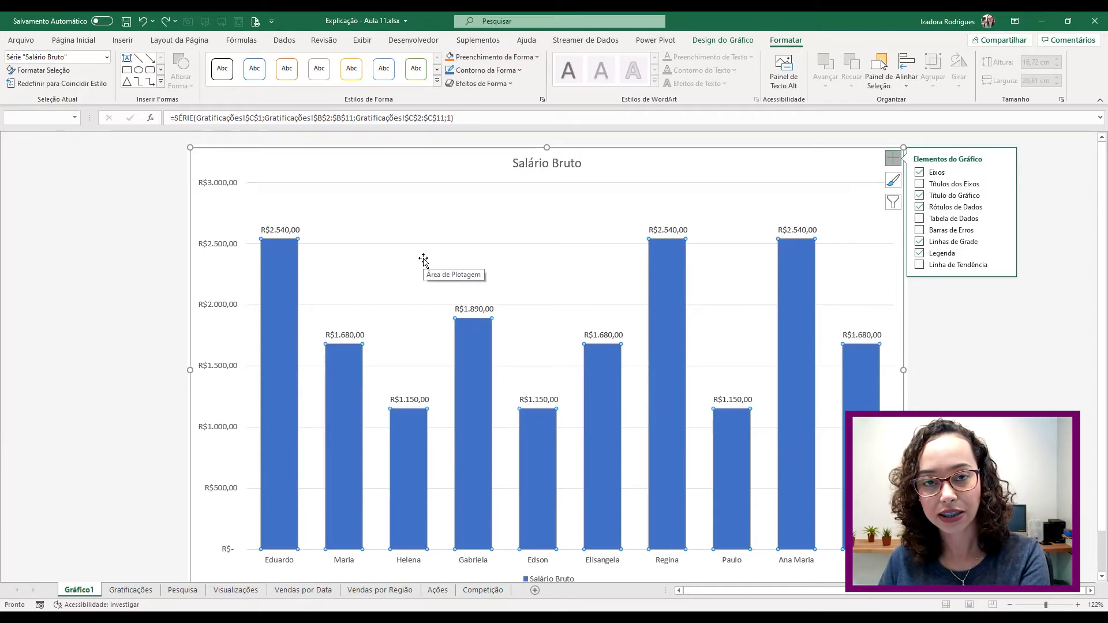
pyautogui.click(339, 203)
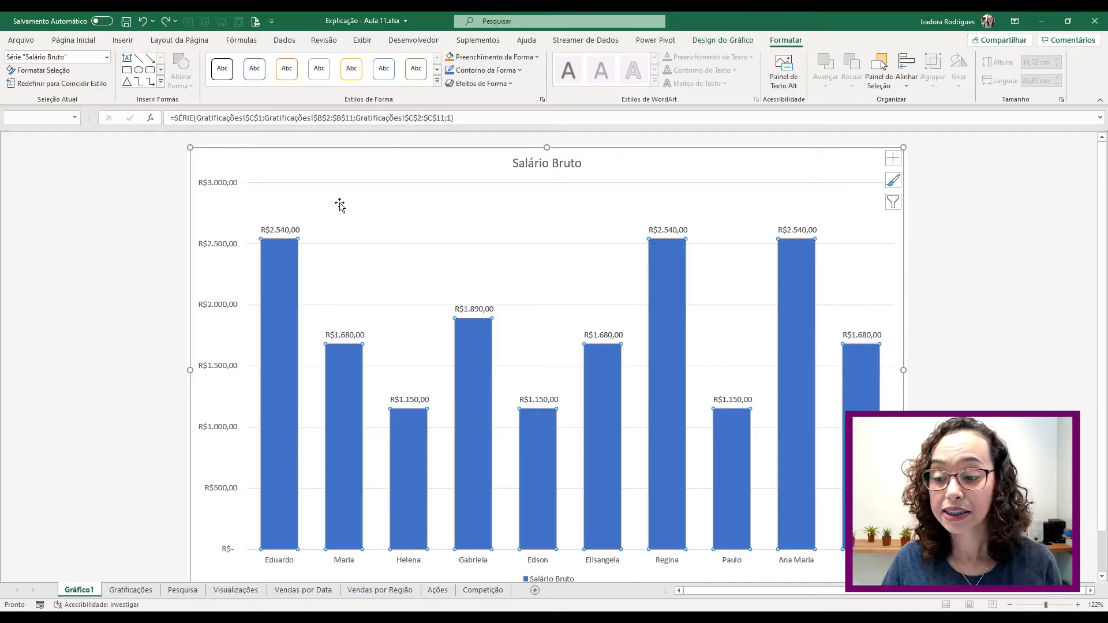
pyautogui.click(275, 262)
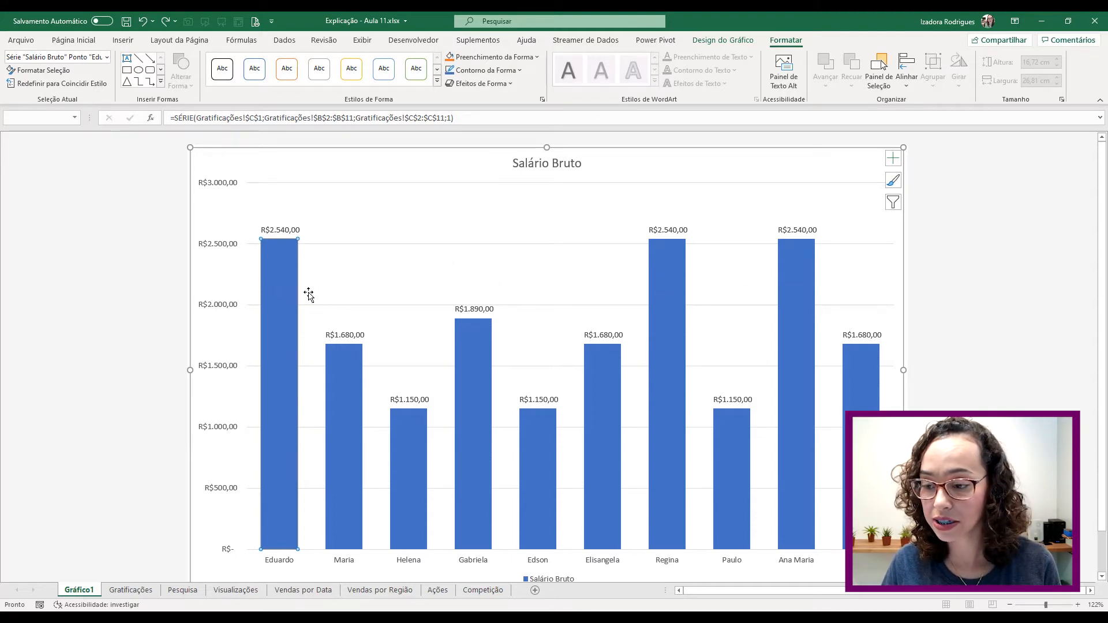
# - Fill the first, seventh and ninth bars (R$2.540,00) orange
pyautogui.click(450, 57)
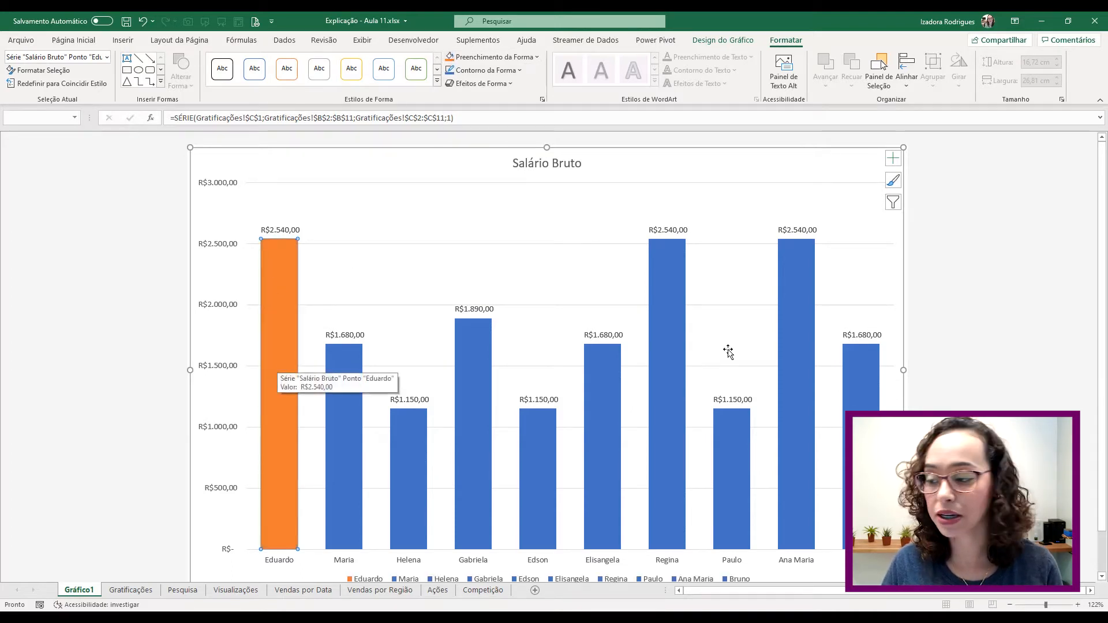
pyautogui.click(676, 304)
pyautogui.click(450, 57)
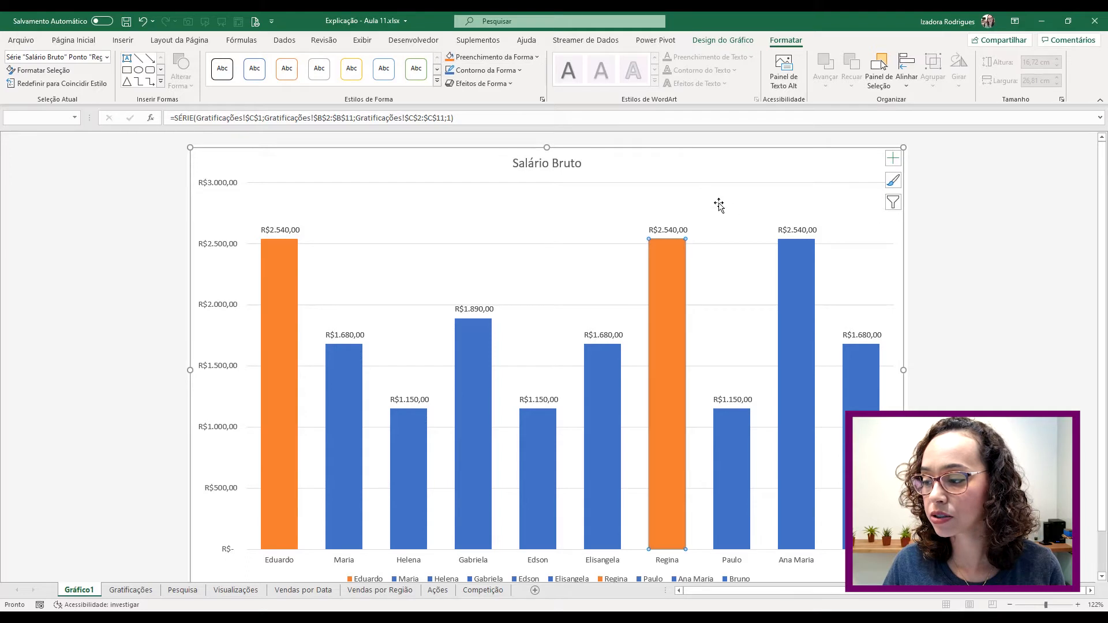
pyautogui.click(794, 255)
pyautogui.click(450, 57)
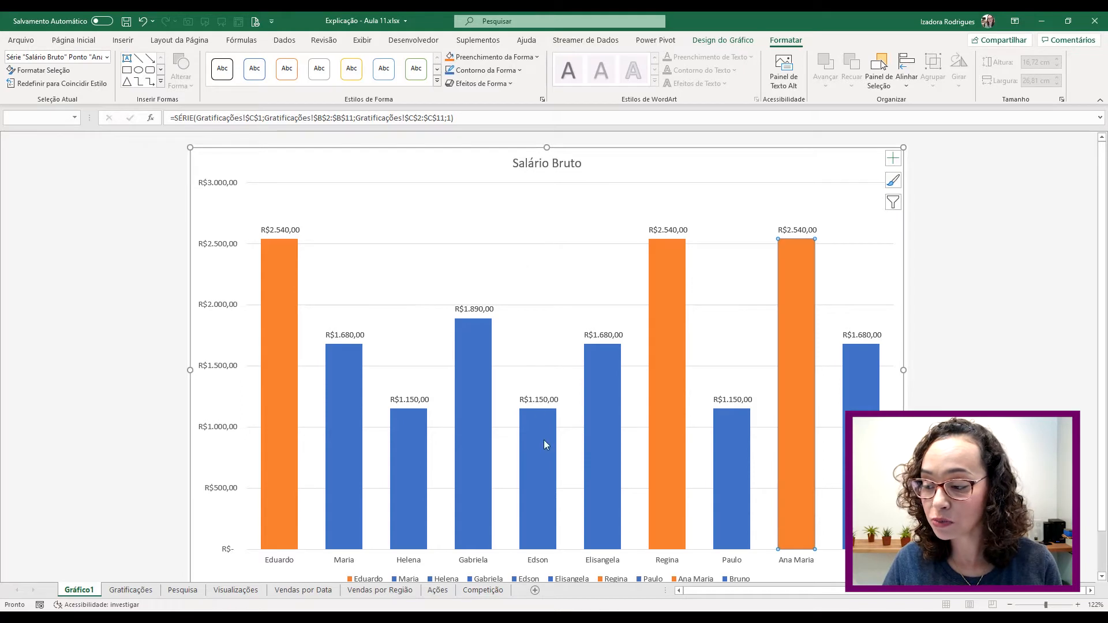
# - Fill the third, fifth and eighth bars (R$1.150,00) dark red, then select the chart area
pyautogui.click(412, 428)
pyautogui.click(477, 58)
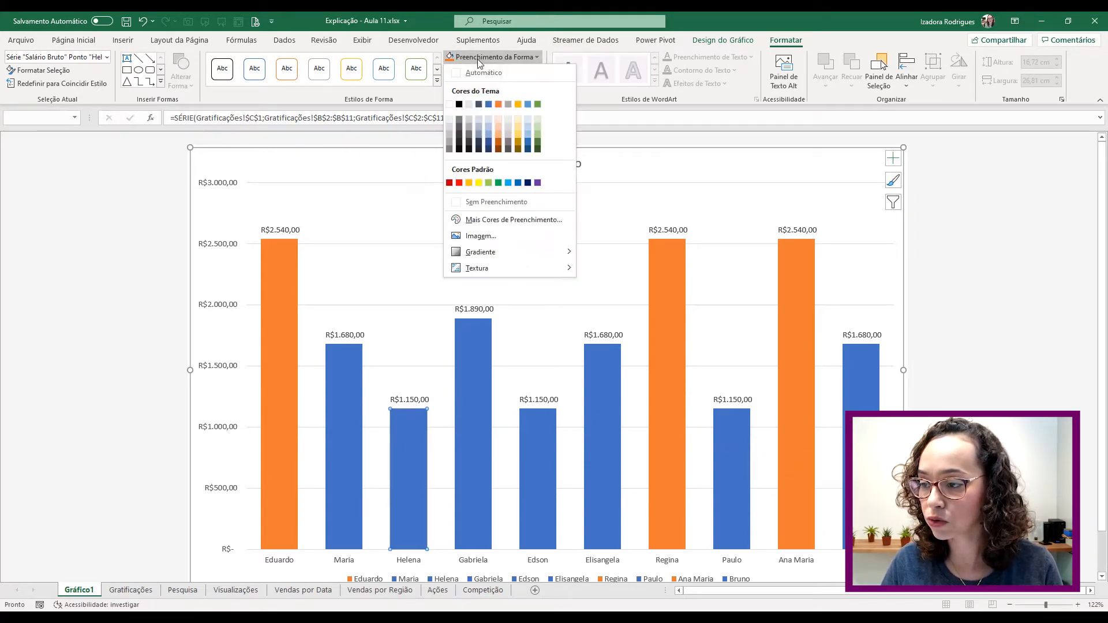
pyautogui.click(450, 183)
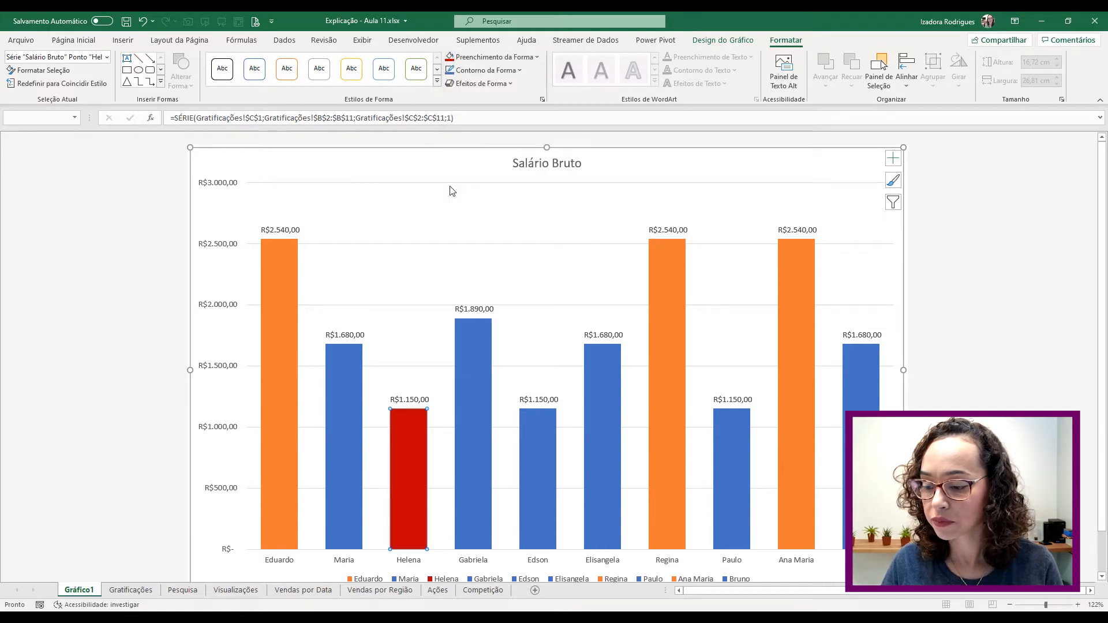
pyautogui.click(536, 443)
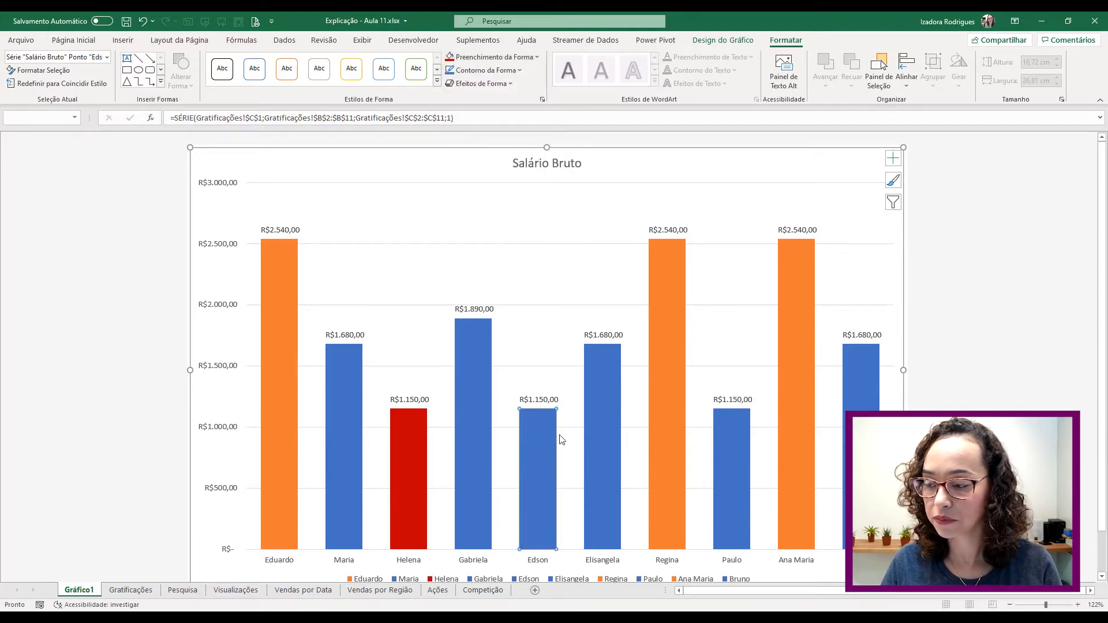
pyautogui.click(450, 57)
pyautogui.click(744, 437)
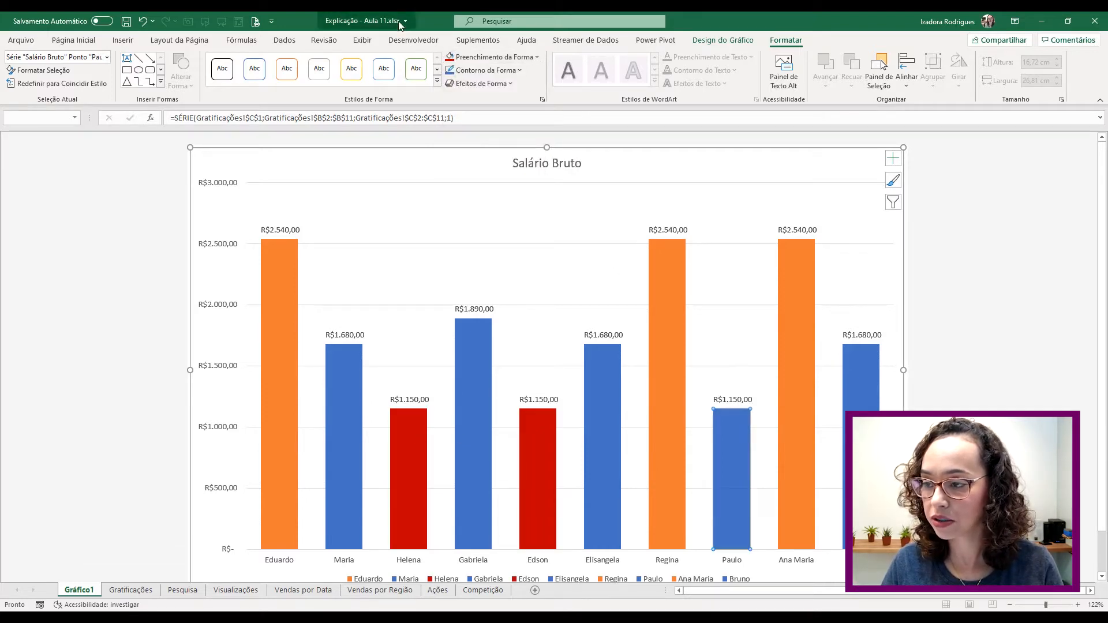
pyautogui.click(449, 59)
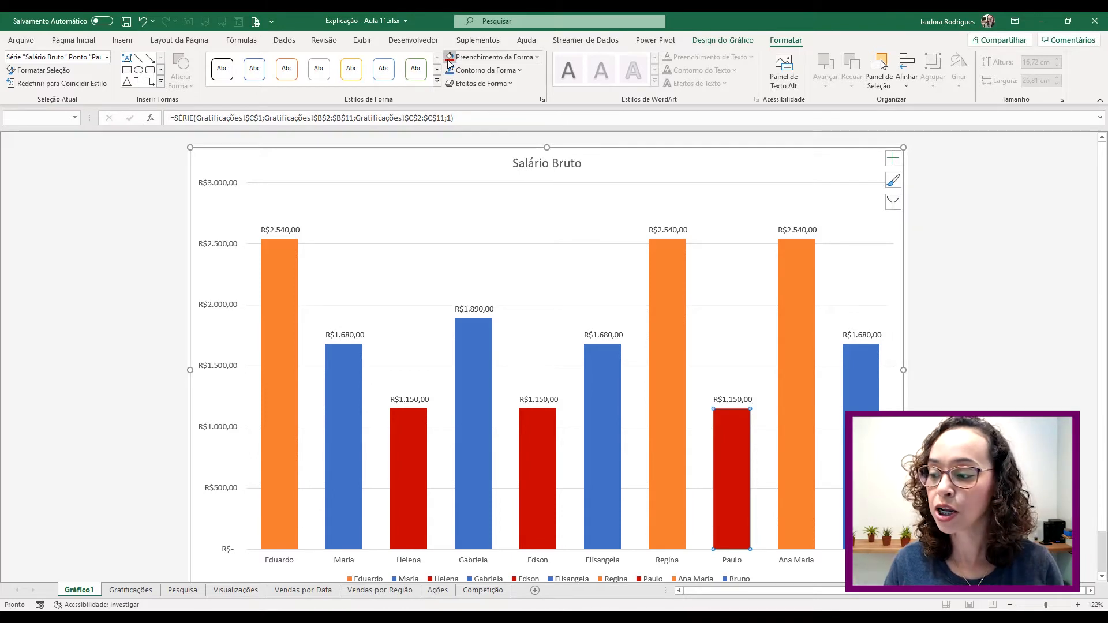
pyautogui.click(668, 254)
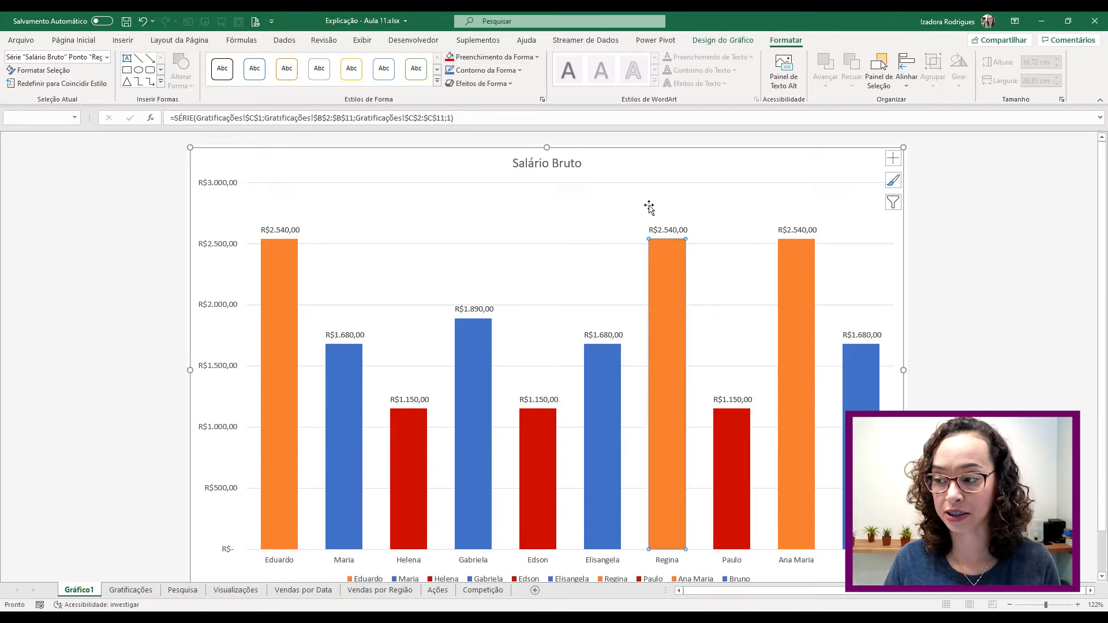
pyautogui.click(306, 163)
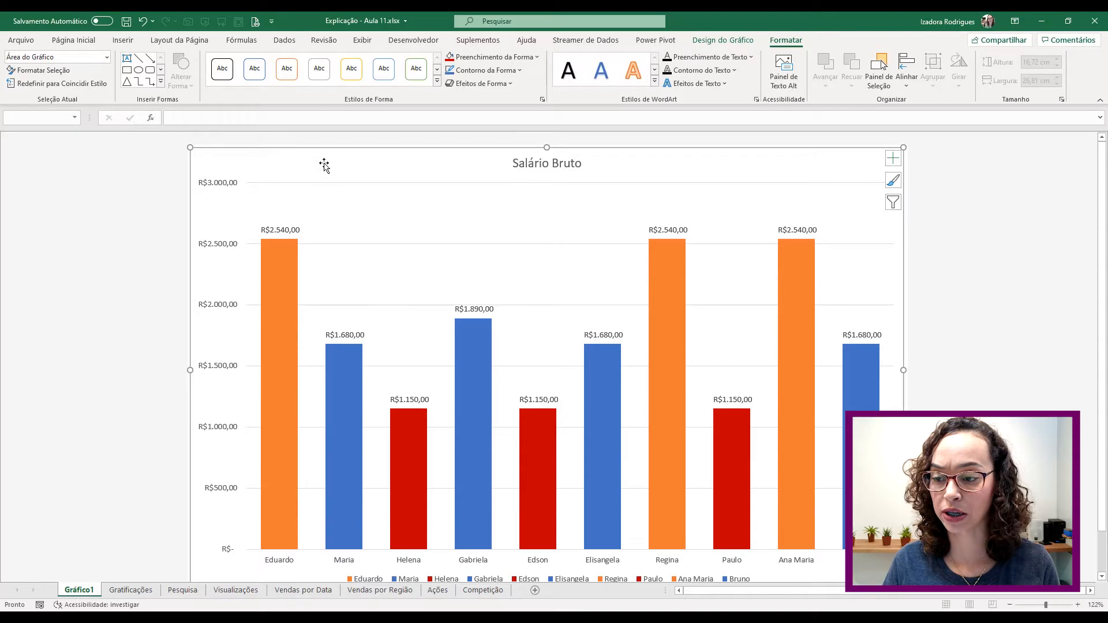
# - Give the Salário Bruto chart area a solid black border line
pyautogui.rightClick(673, 172)
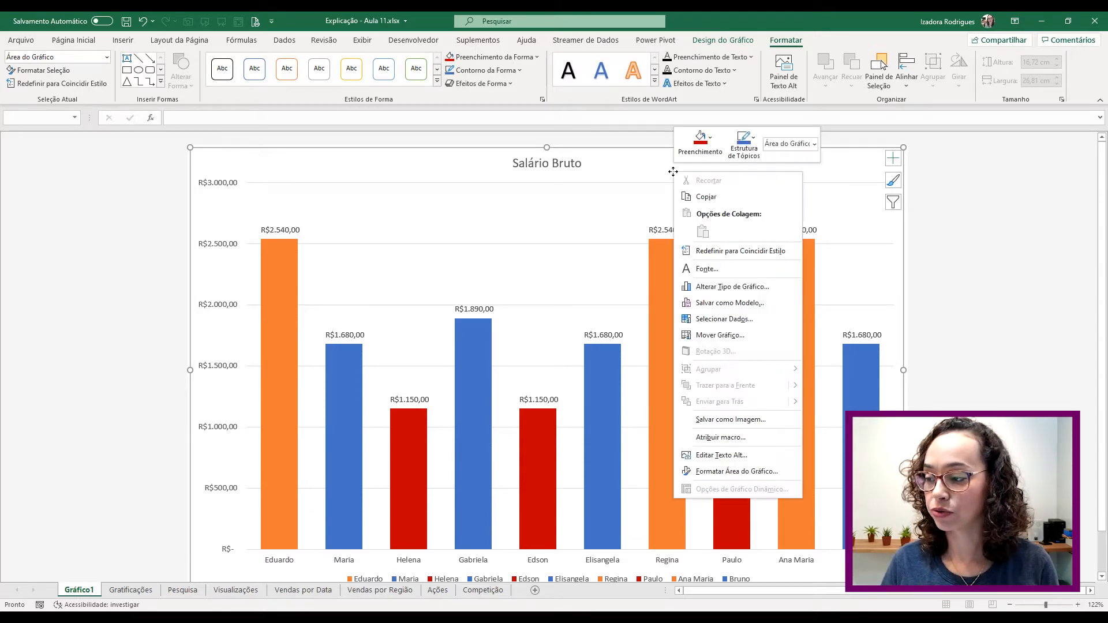
pyautogui.click(753, 470)
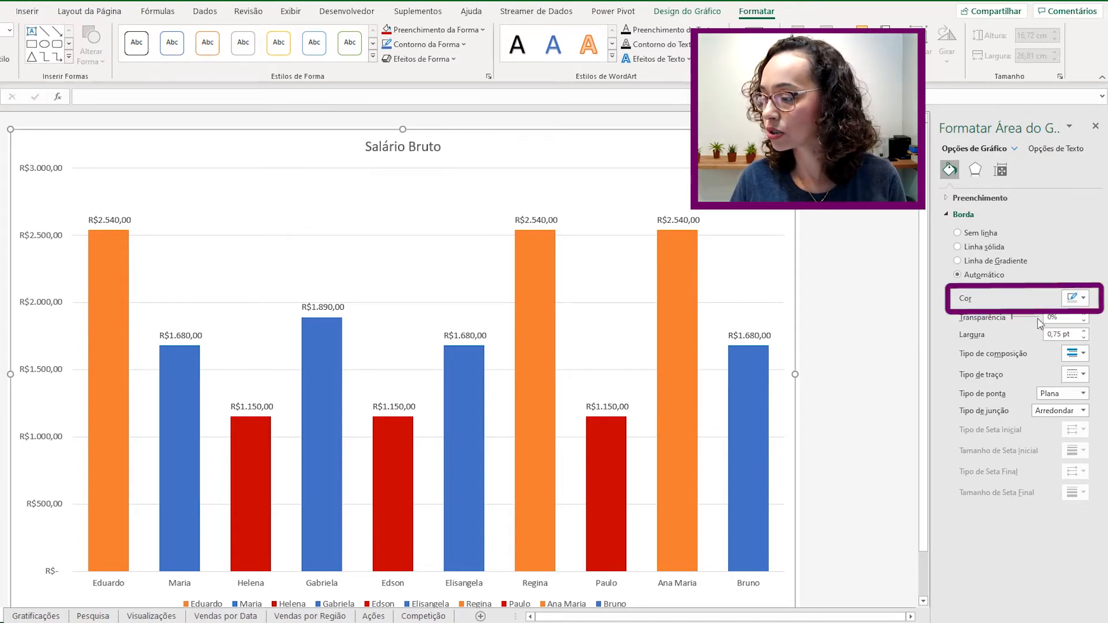
pyautogui.click(1085, 299)
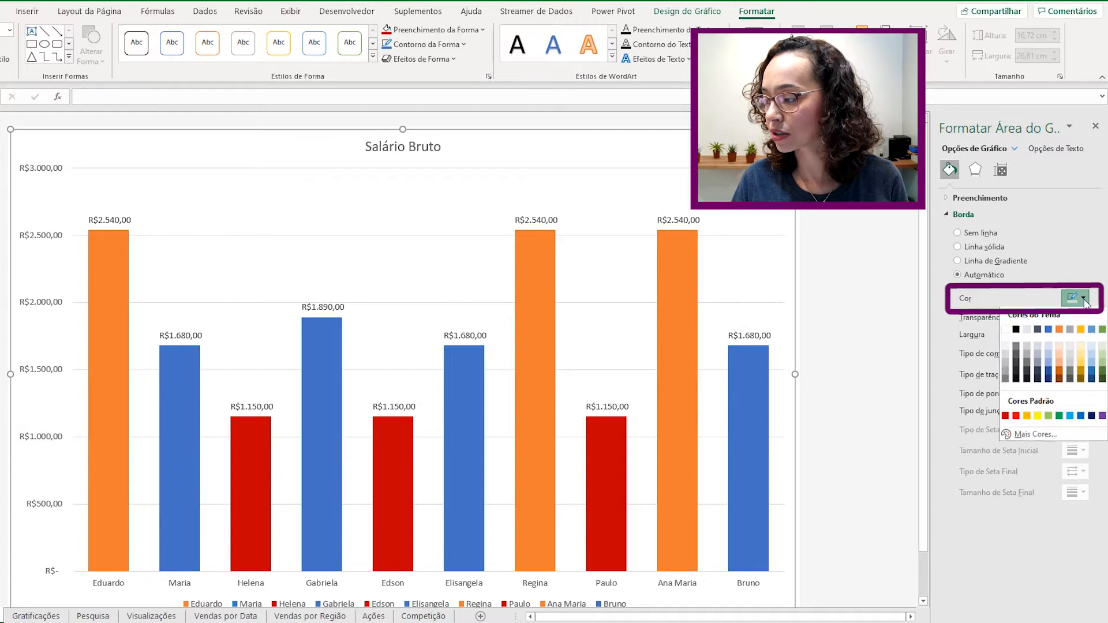
pyautogui.click(1016, 332)
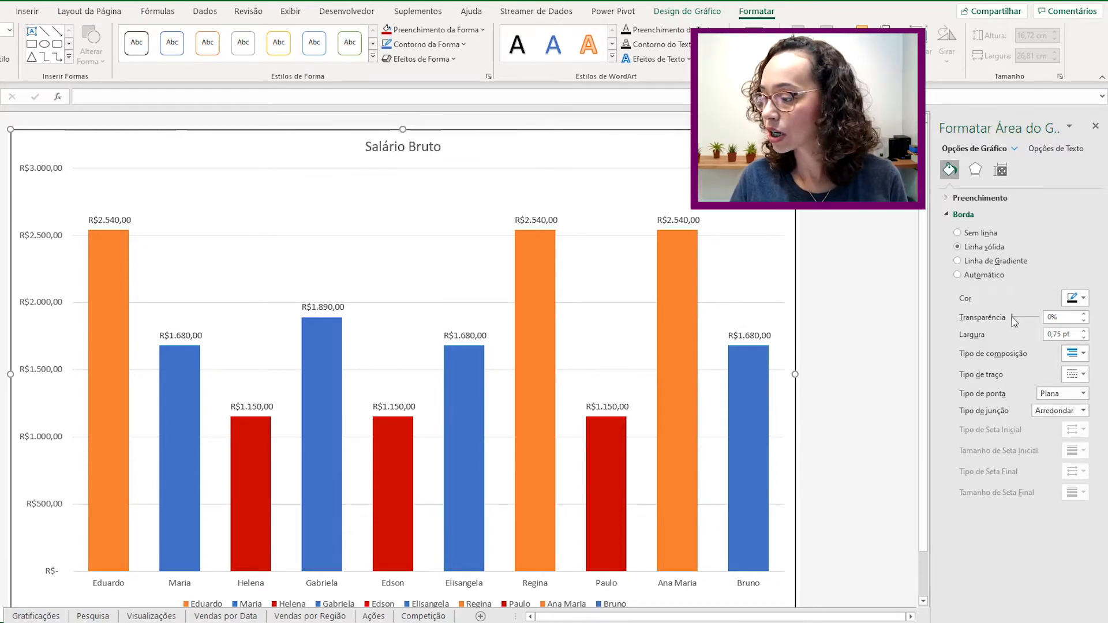
pyautogui.moveTo(1014, 318)
pyautogui.mouseDown()
pyautogui.moveTo(1036, 318)
pyautogui.moveTo(1012, 318)
pyautogui.mouseUp()
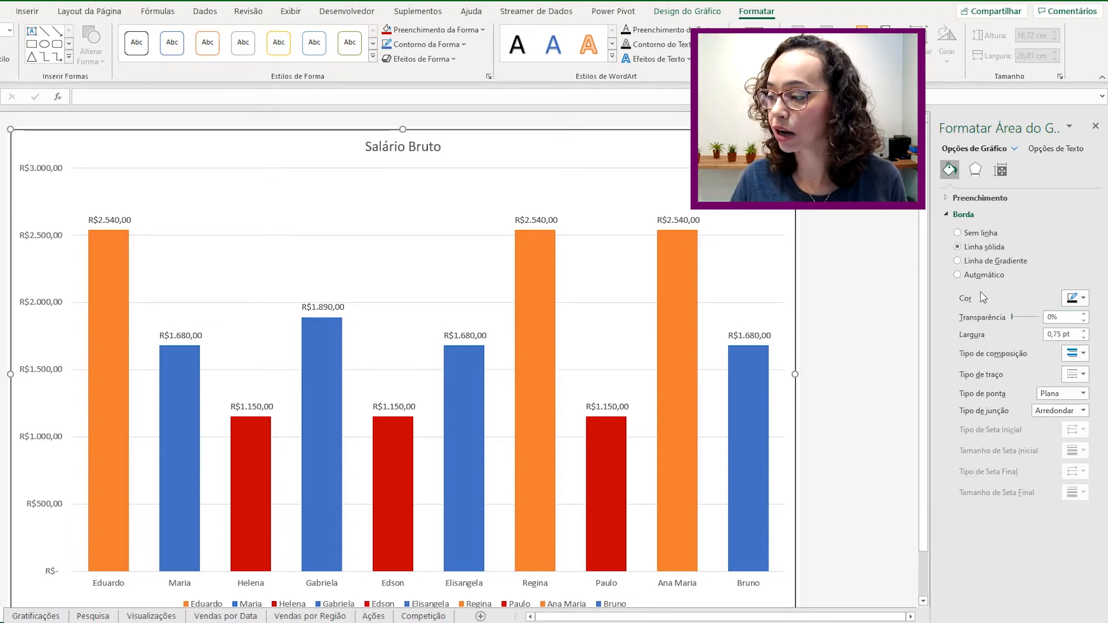
# - Try a green chart-area fill, undo it, then select the salary bar series
pyautogui.click(948, 200)
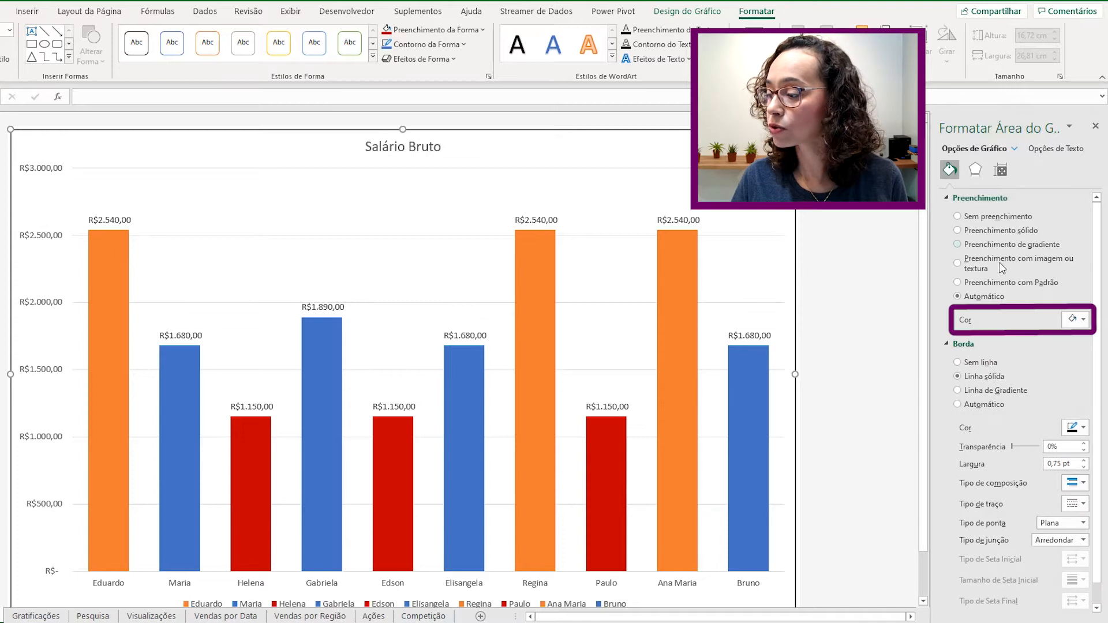
pyautogui.click(1085, 324)
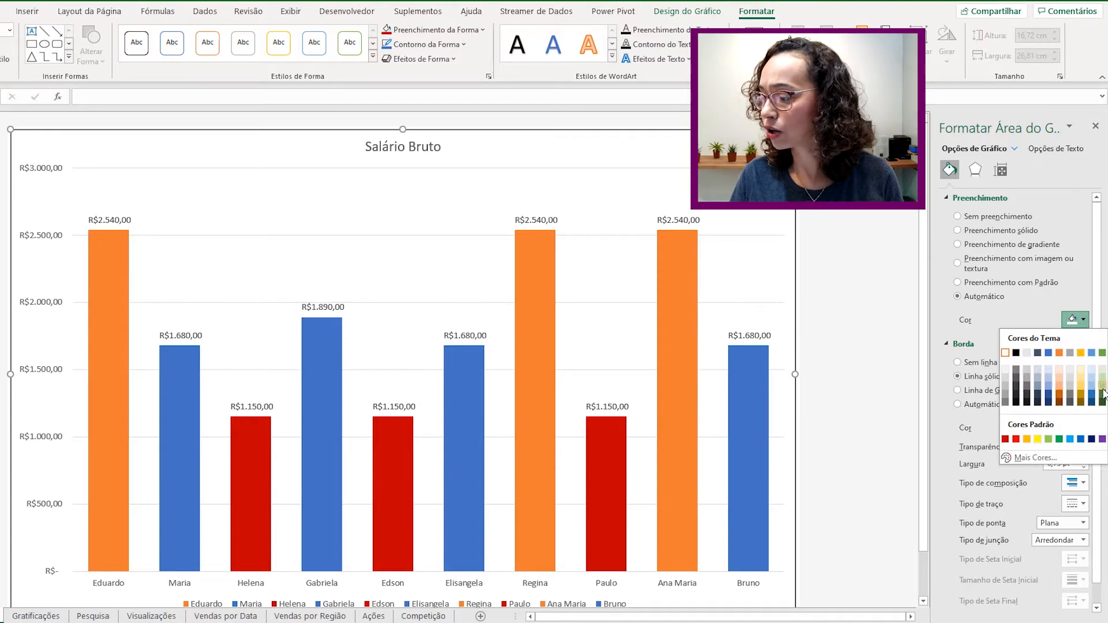
pyautogui.click(1103, 353)
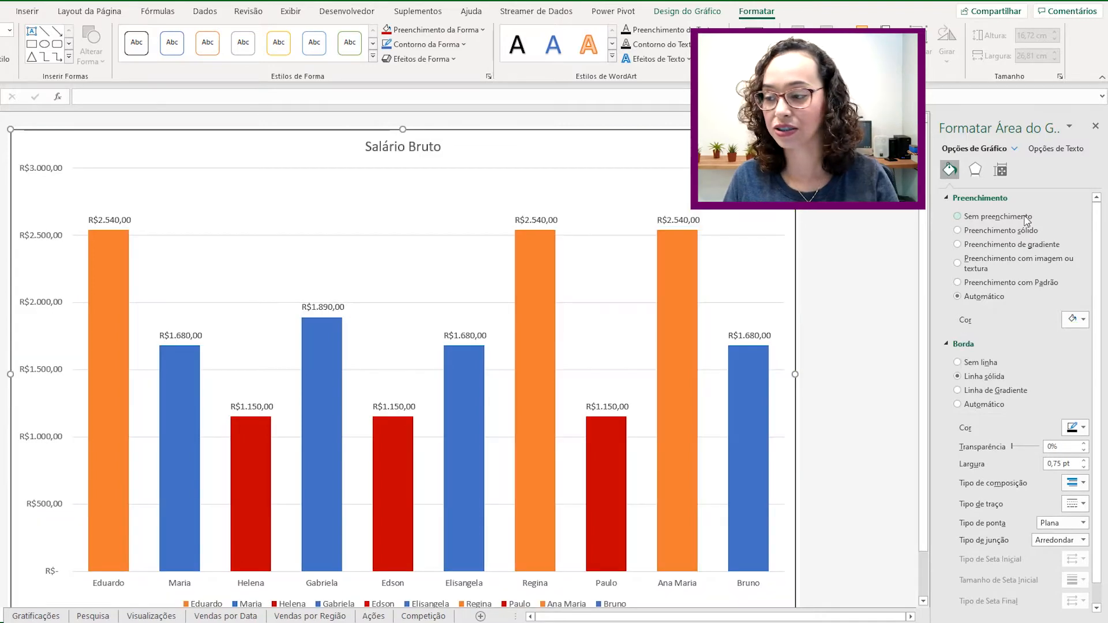
pyautogui.hotkey('ctrl', 'z')
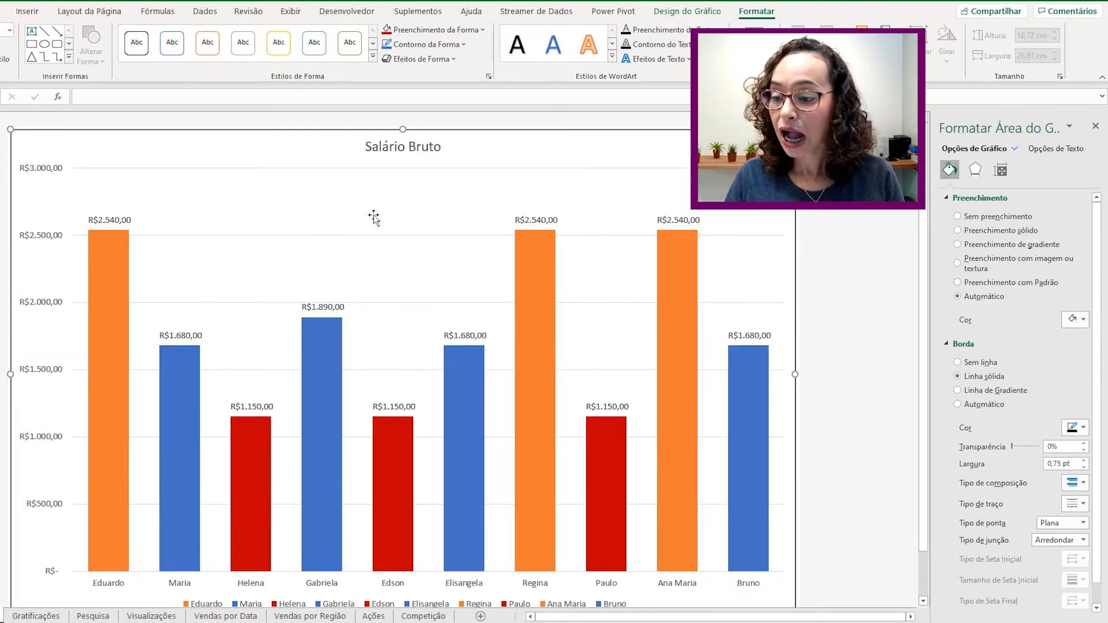
pyautogui.click(112, 266)
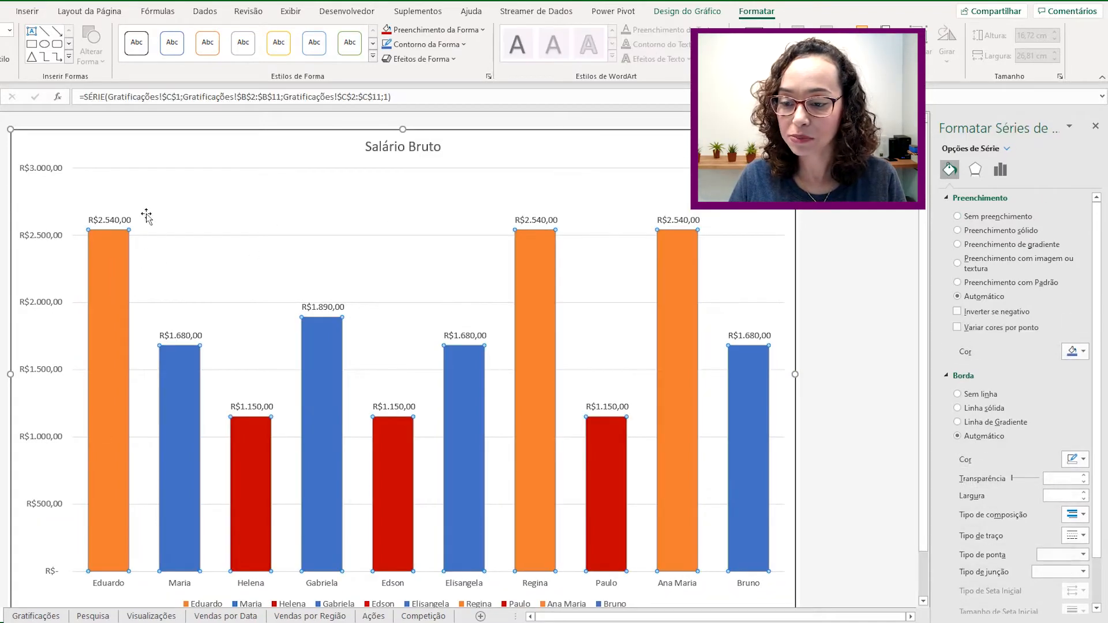
# - Open Format Data Series for the salary bars and reach the gap and overlap settings
pyautogui.moveTo(103, 270)
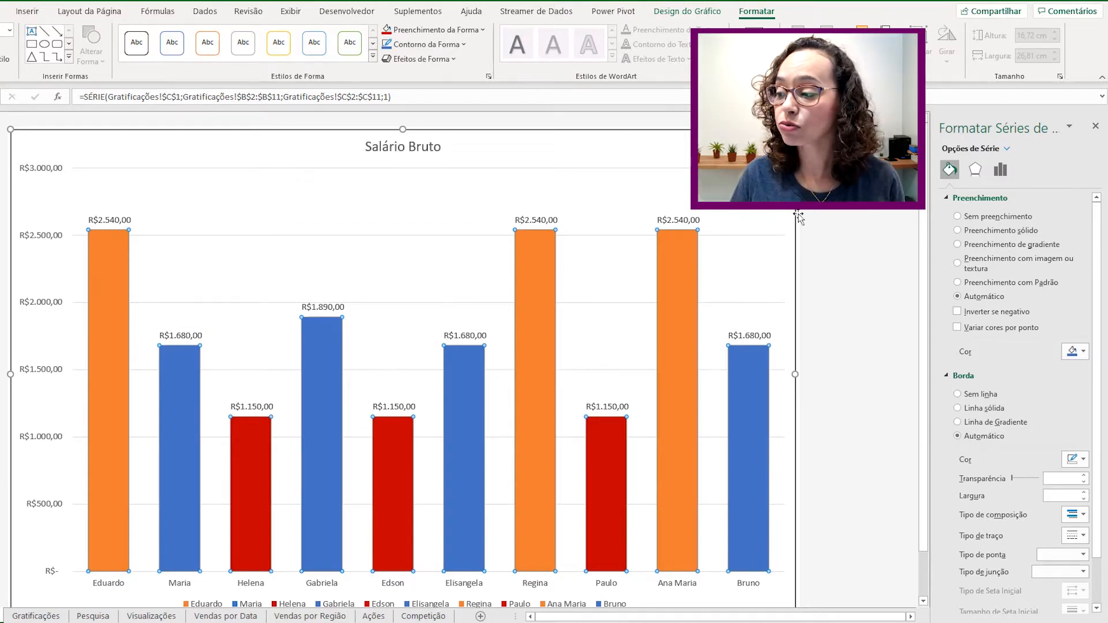
pyautogui.click(1097, 128)
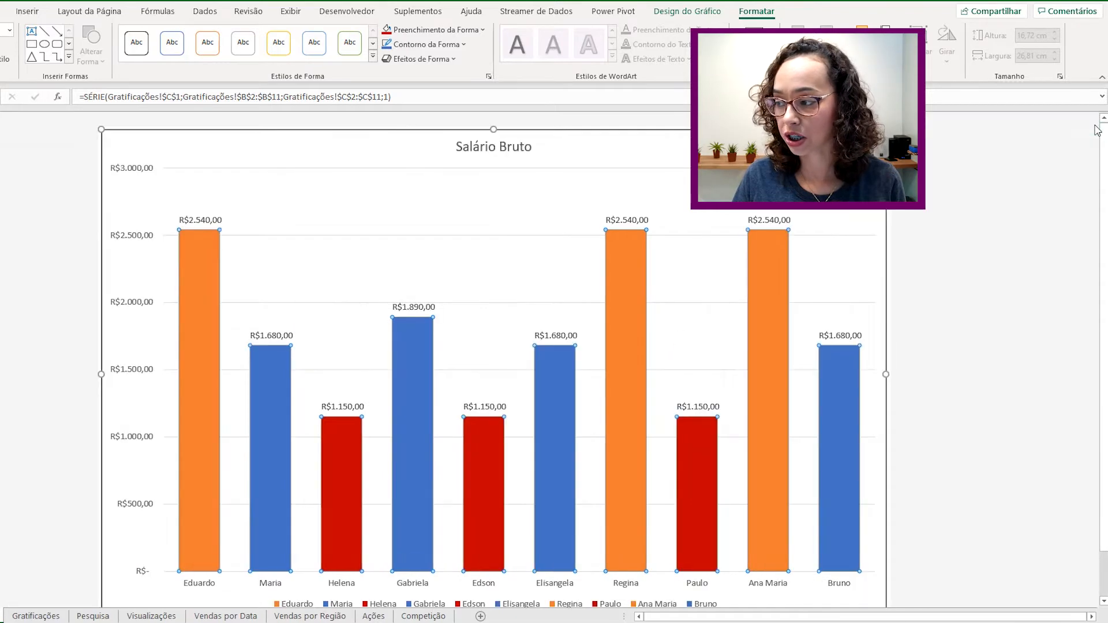
pyautogui.click(205, 265)
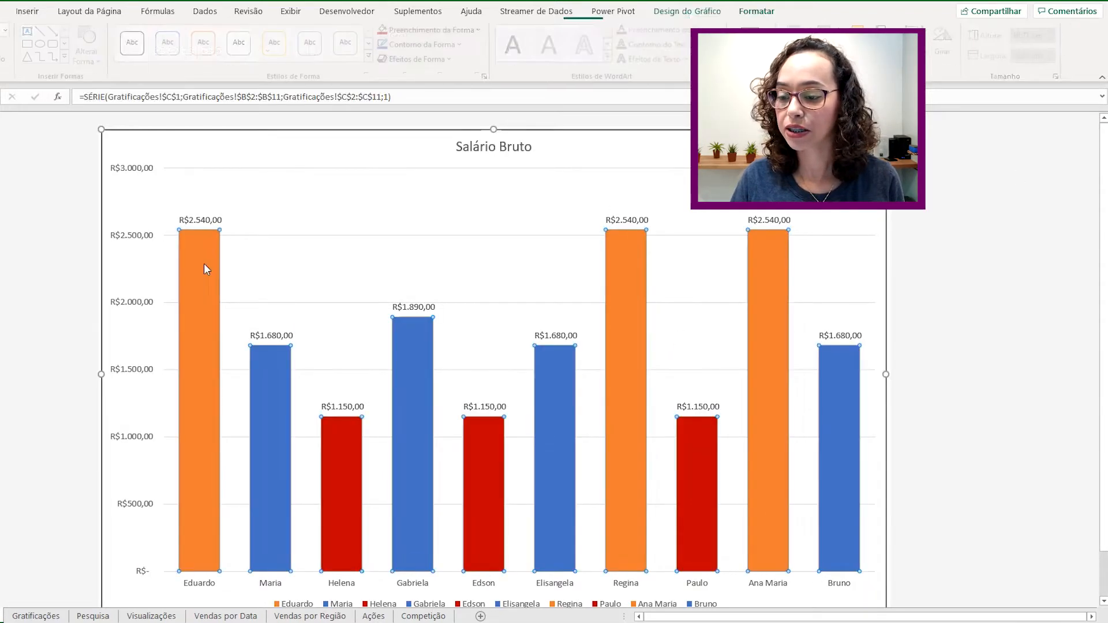
pyautogui.rightClick(205, 266)
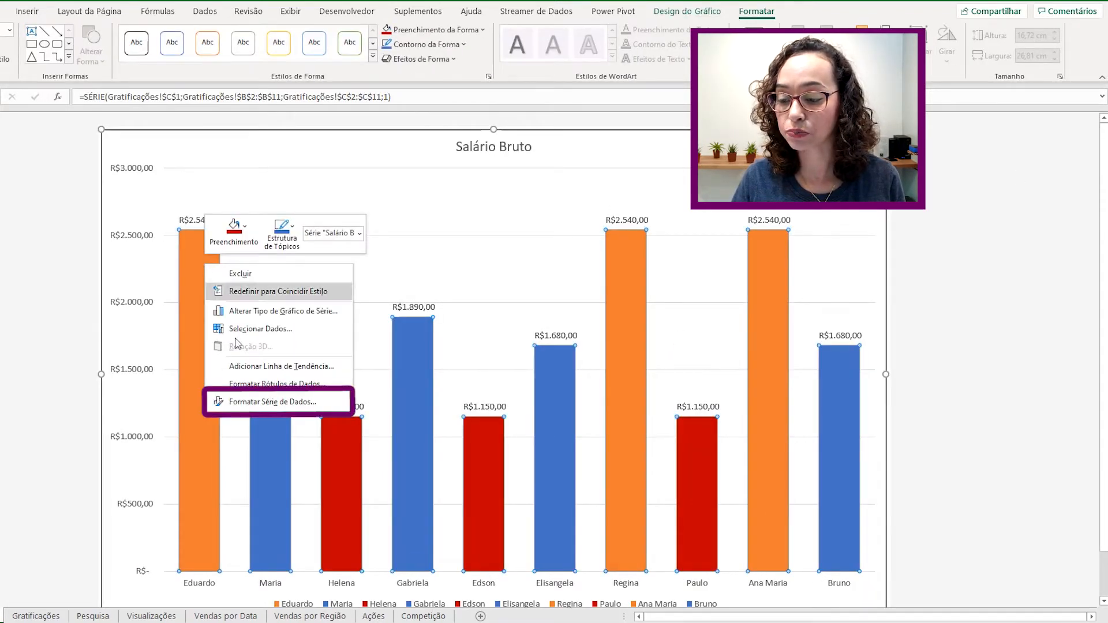
pyautogui.click(245, 403)
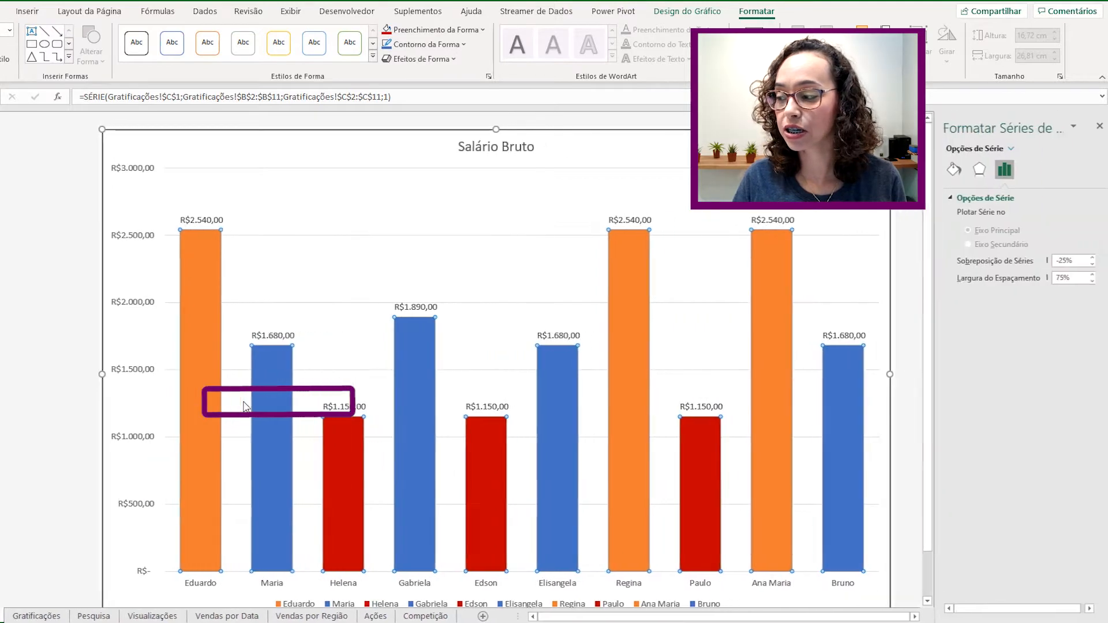
pyautogui.click(950, 169)
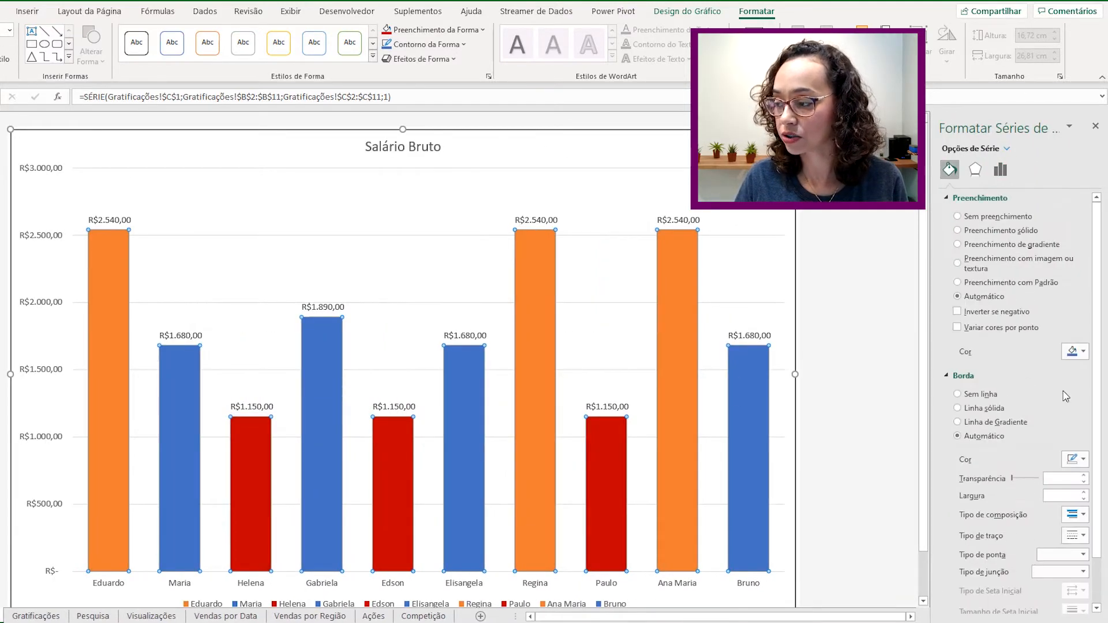
pyautogui.click(975, 169)
pyautogui.click(1000, 170)
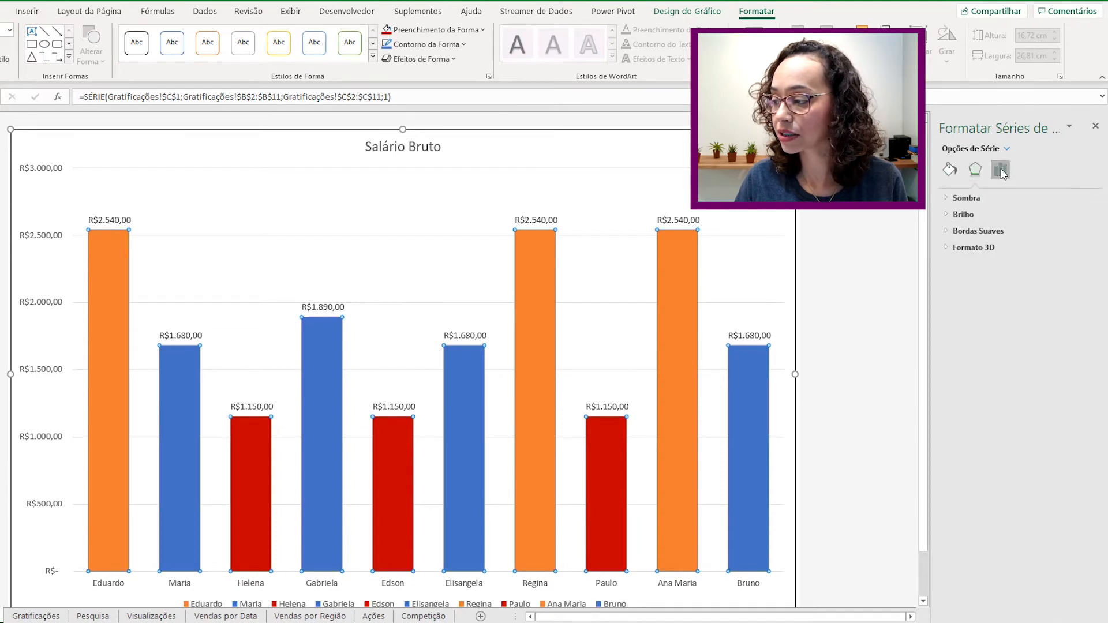
pyautogui.click(950, 169)
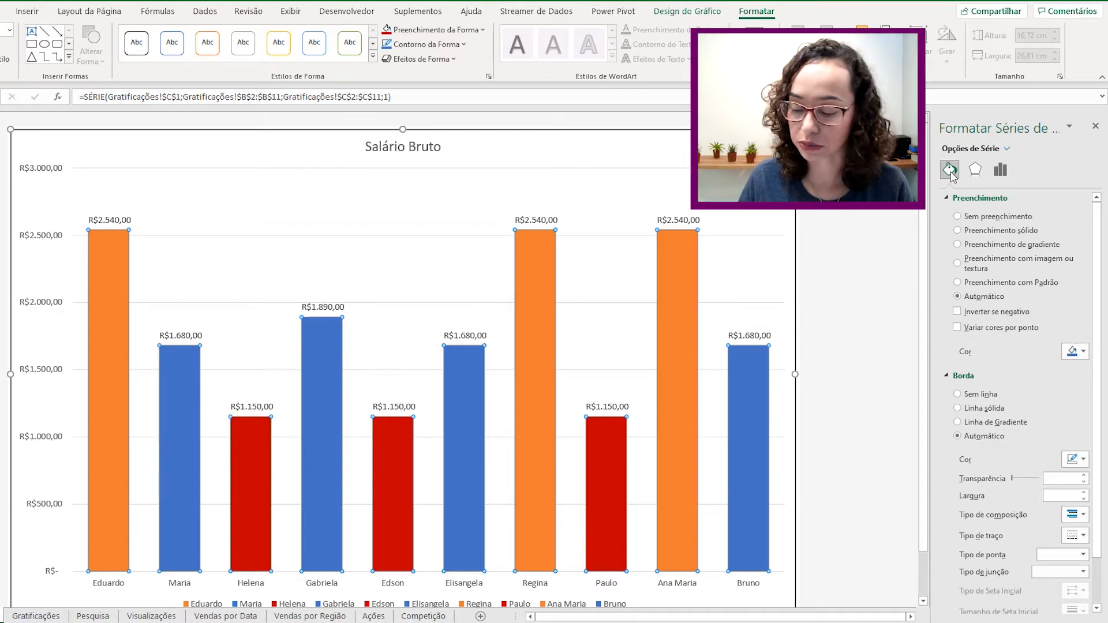
pyautogui.click(1001, 173)
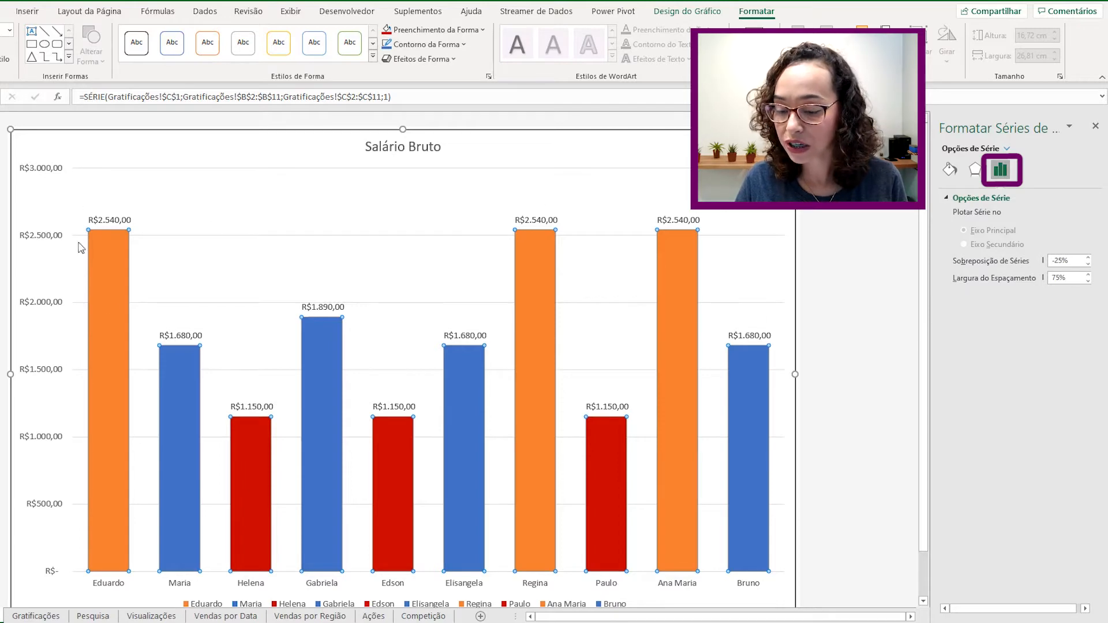
# - Change the series gap width from 75% to 0%, then to 10%
pyautogui.moveTo(701, 568); pyautogui.dragTo(716, 597)
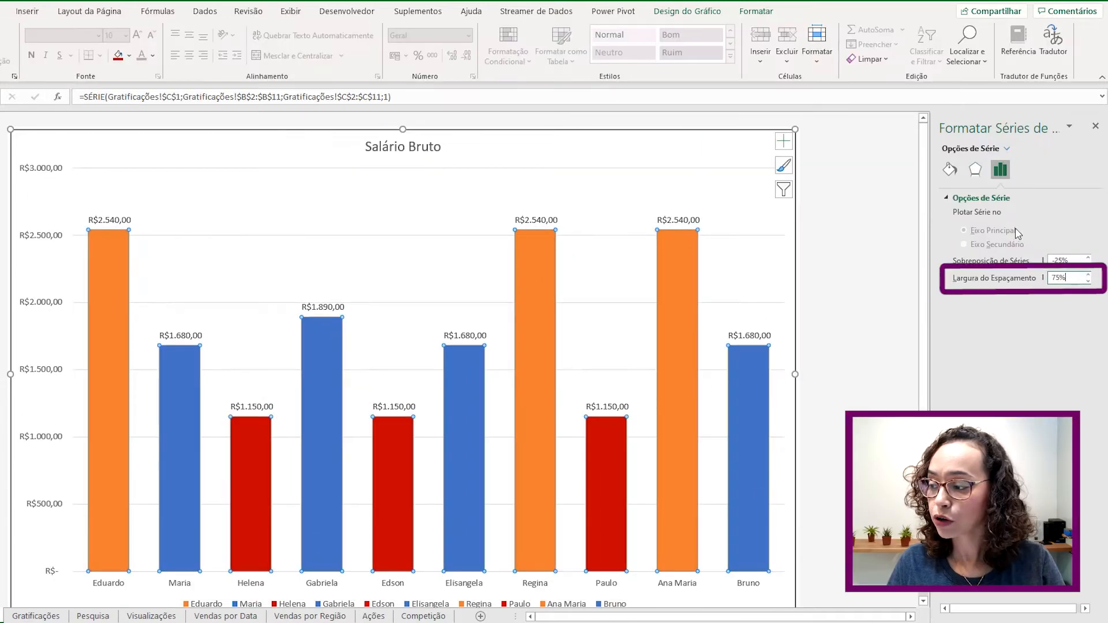
pyautogui.click(1075, 281)
pyautogui.moveTo(1075, 279); pyautogui.dragTo(1044, 279)
pyautogui.write('0')
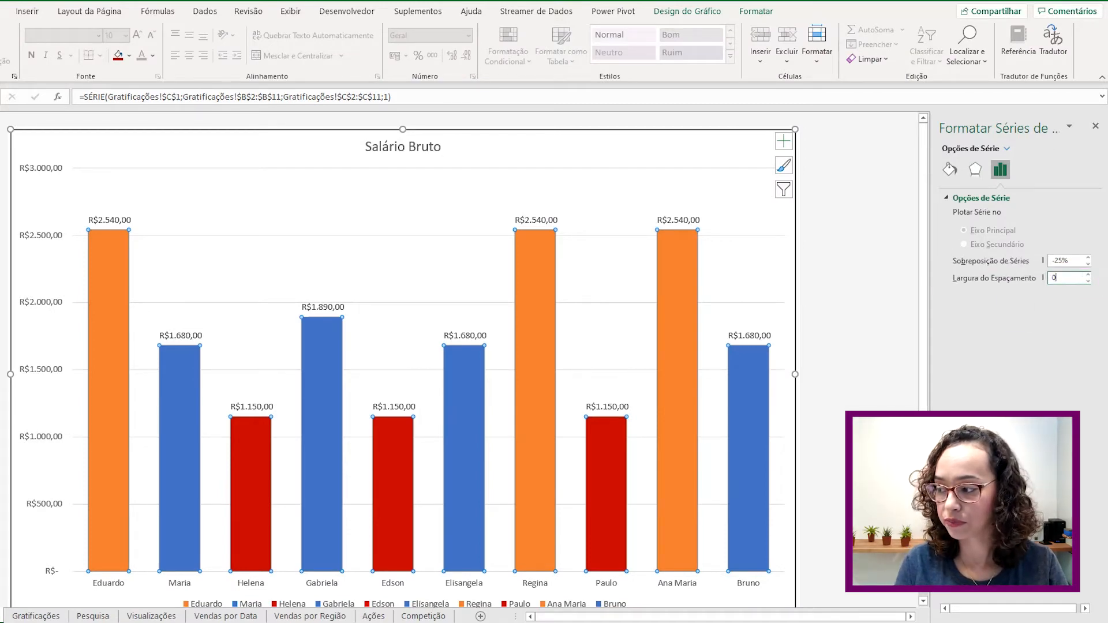
pyautogui.press('Return')
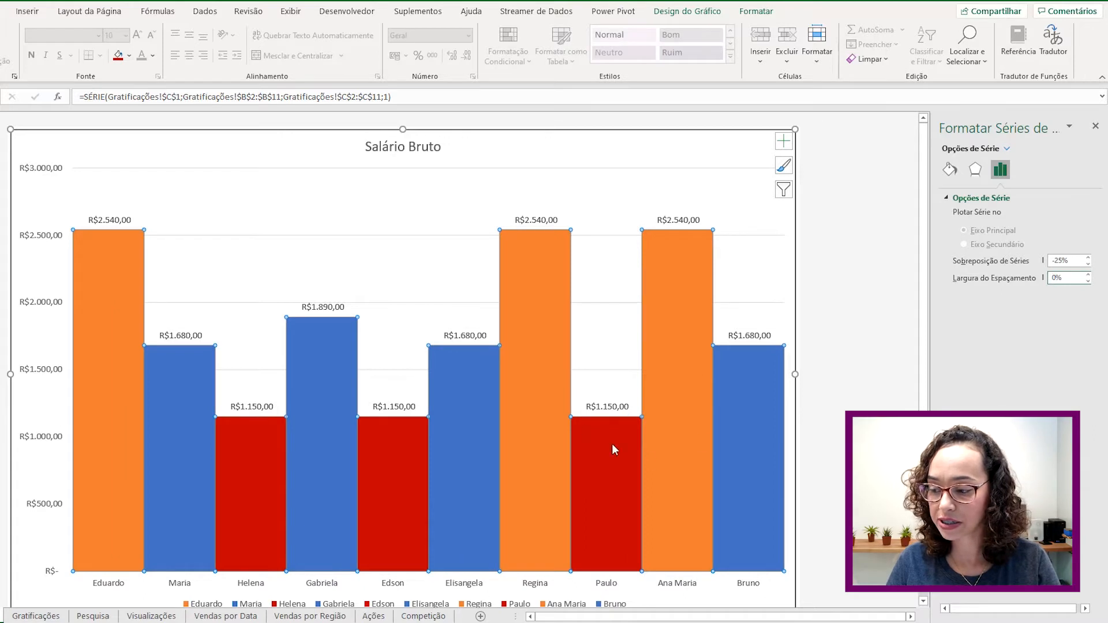
pyautogui.moveTo(394, 444)
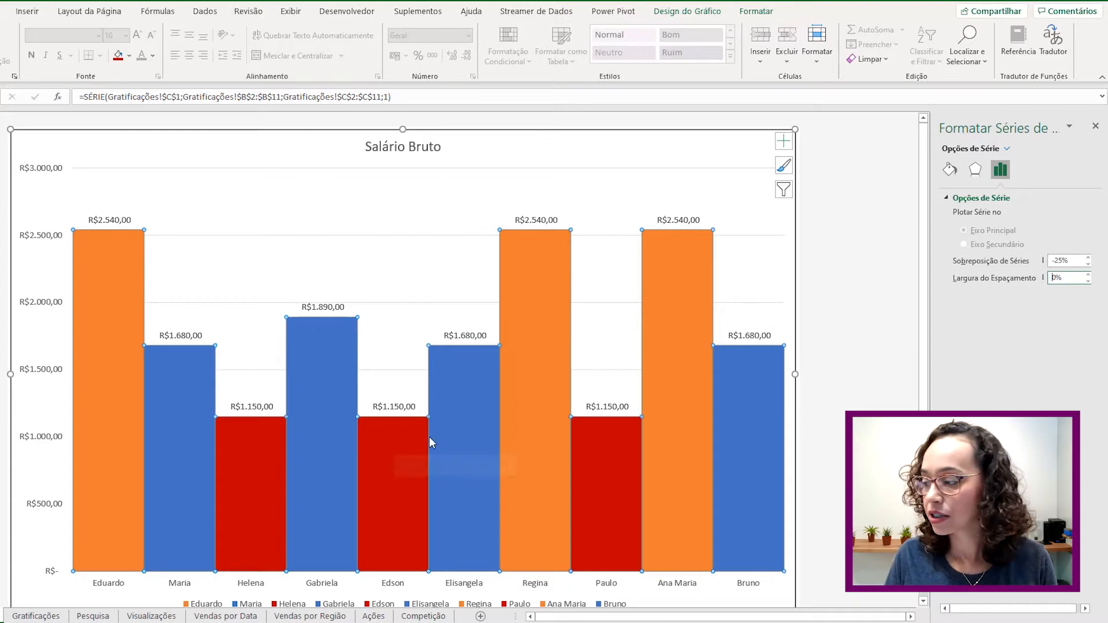
pyautogui.write('1')
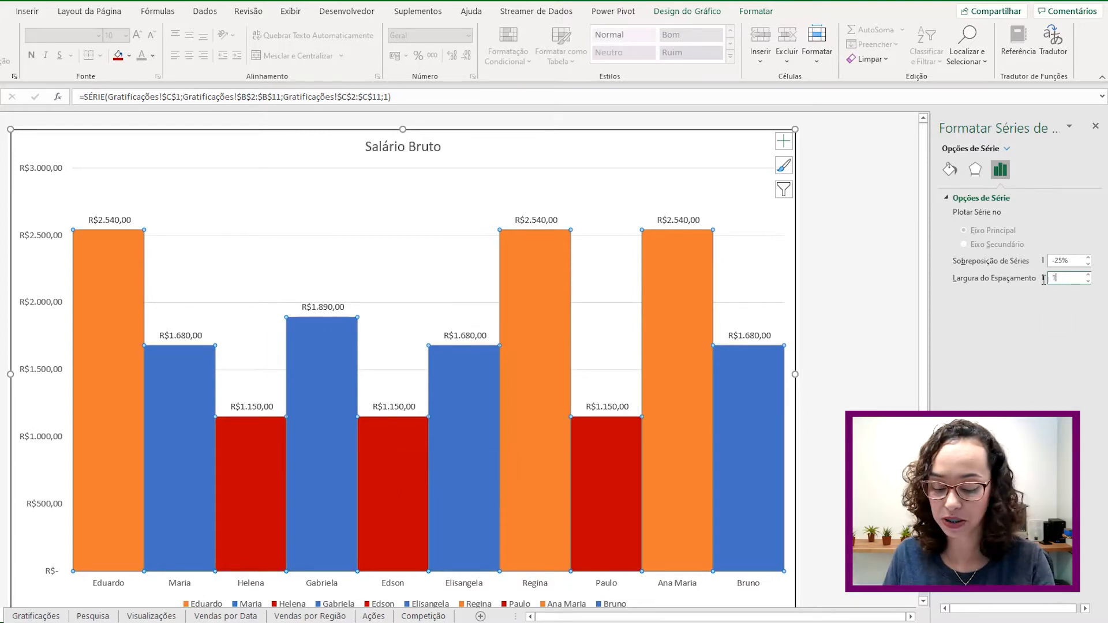
pyautogui.write('0')
pyautogui.press('Return')
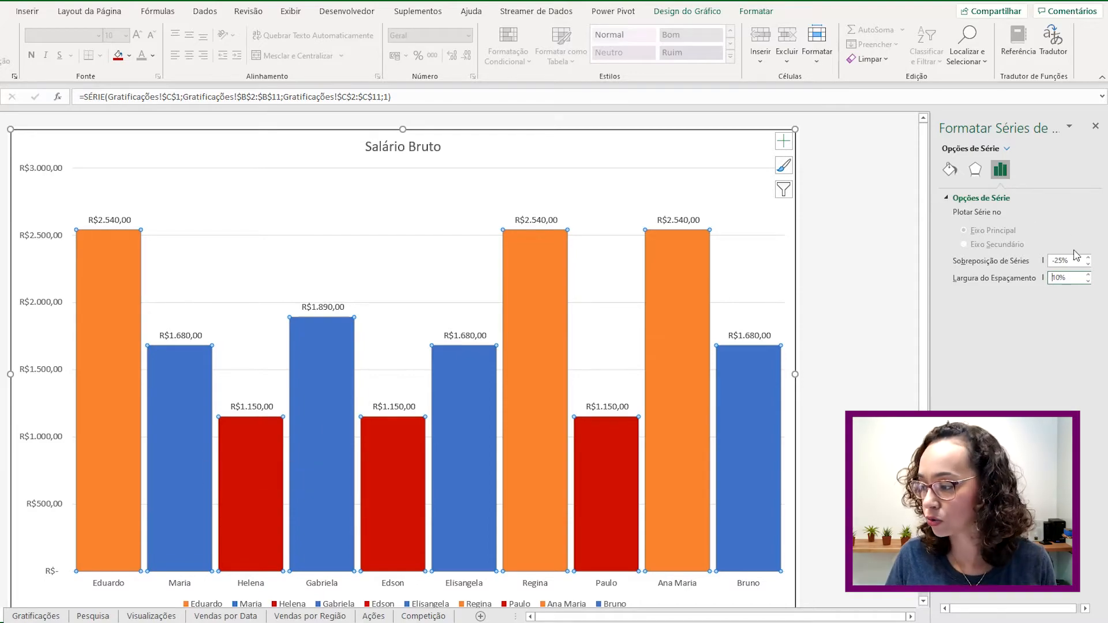
pyautogui.click(1048, 278)
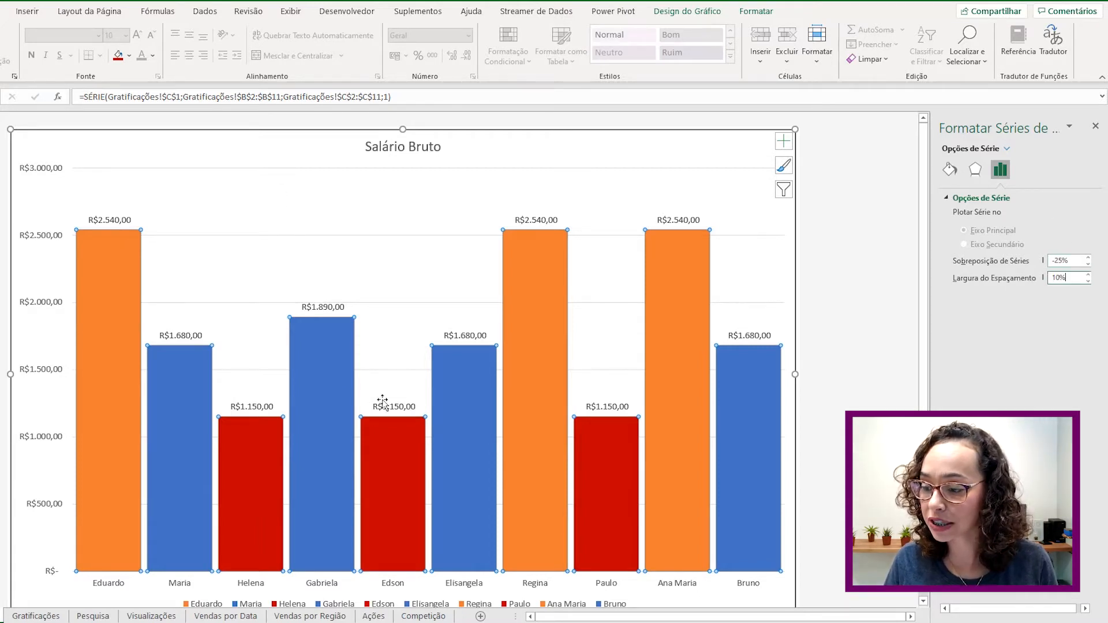
# - Look over the bars' shadow settings, then go to the Gratificações sheet
pyautogui.click(974, 170)
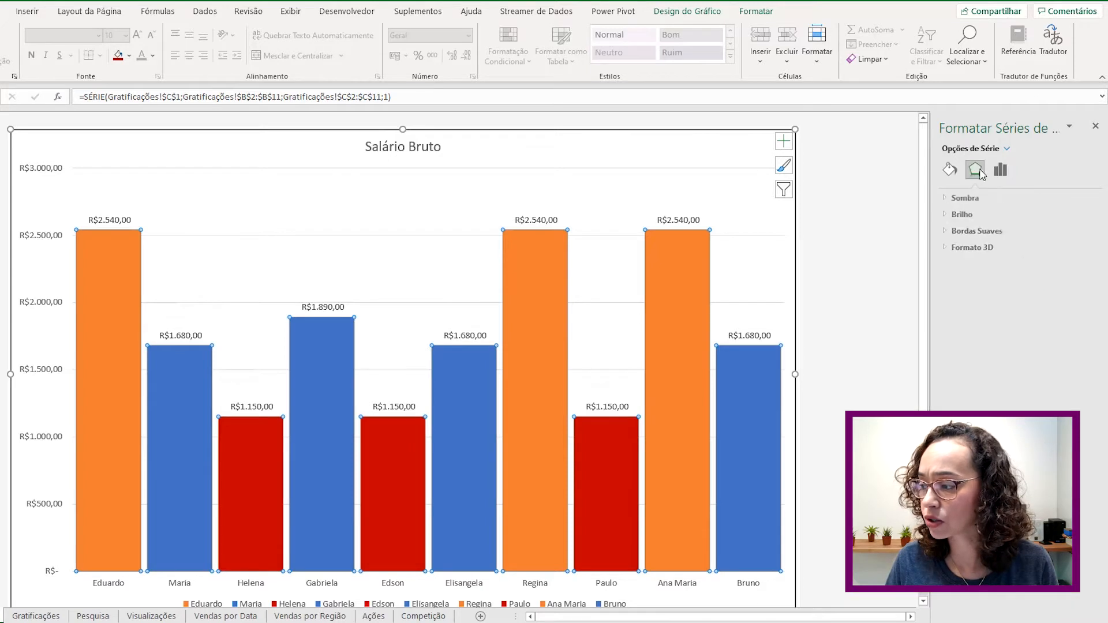
pyautogui.click(964, 198)
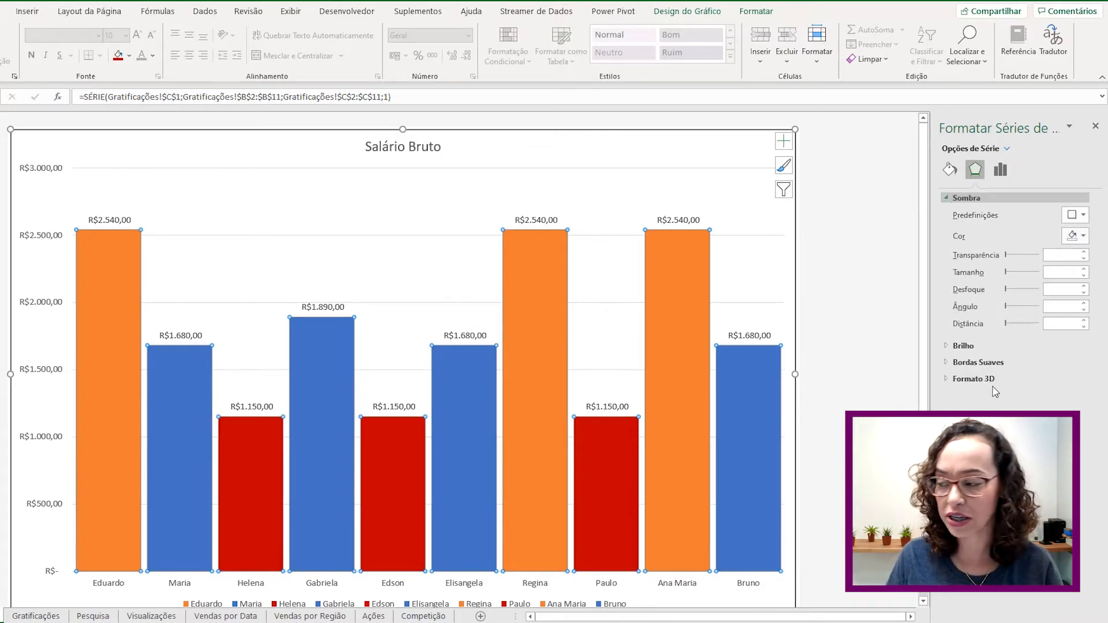
pyautogui.click(951, 169)
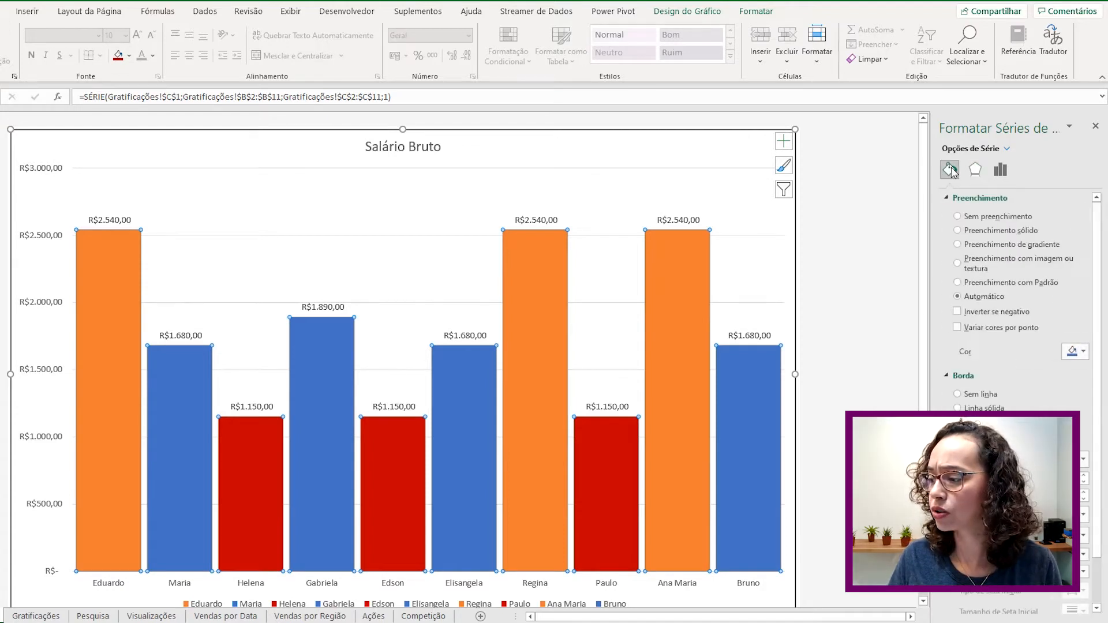
pyautogui.scroll(-1, 1038, 295)
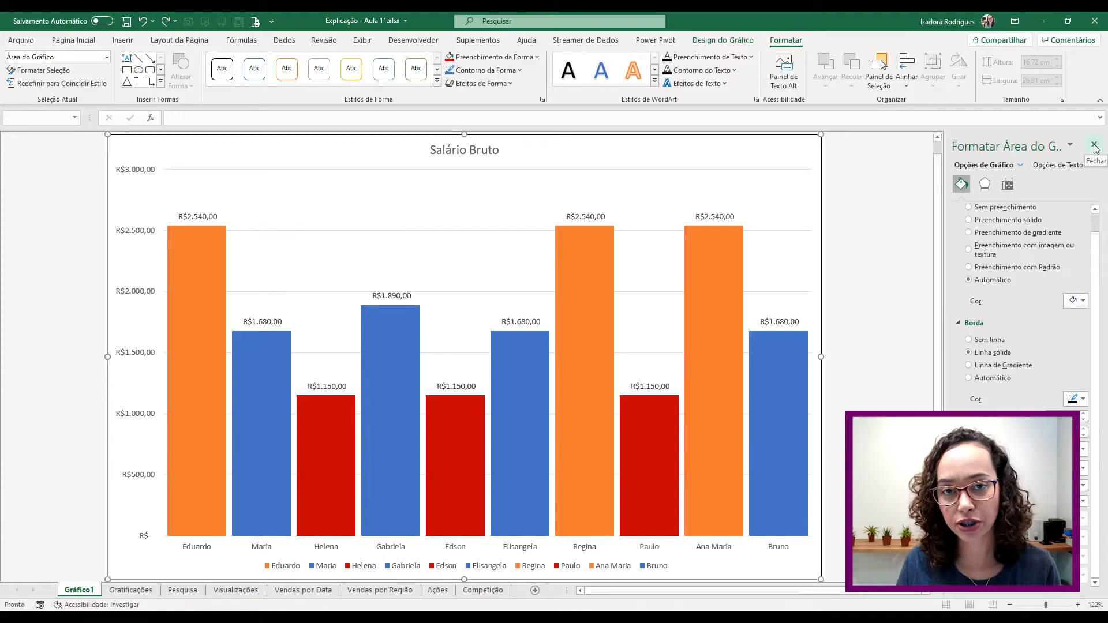
pyautogui.click(130, 590)
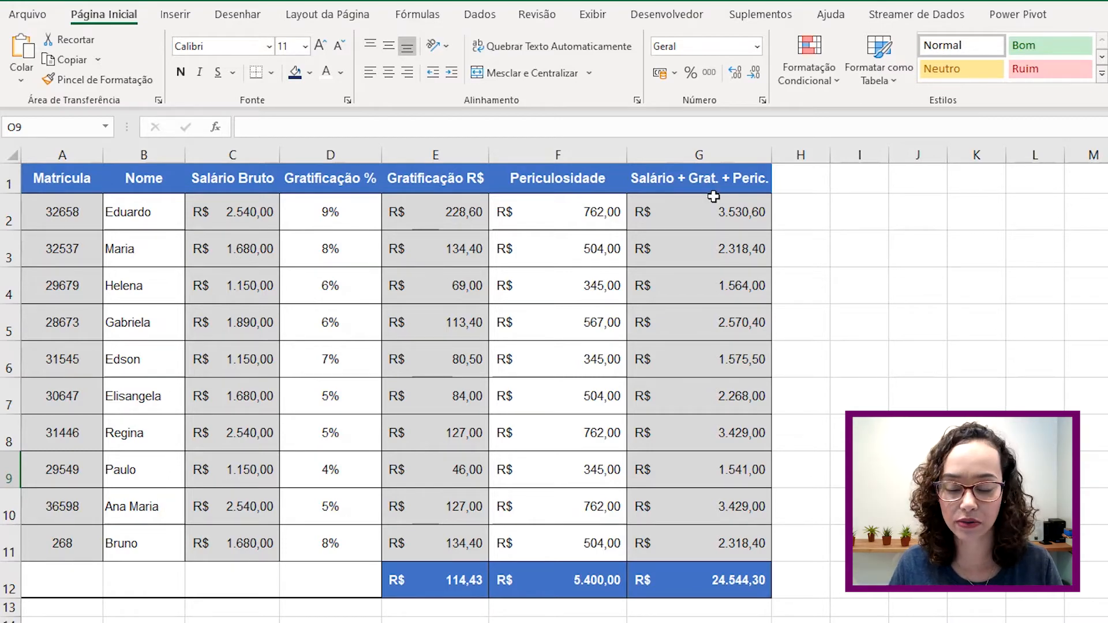
# - Select B1:C11 (Nome, Salário Bruto) together with G1:G11 (Salário + Grat. + Peric.)
pyautogui.moveTo(138, 176); pyautogui.dragTo(212, 538)
pyautogui.click(160, 178)
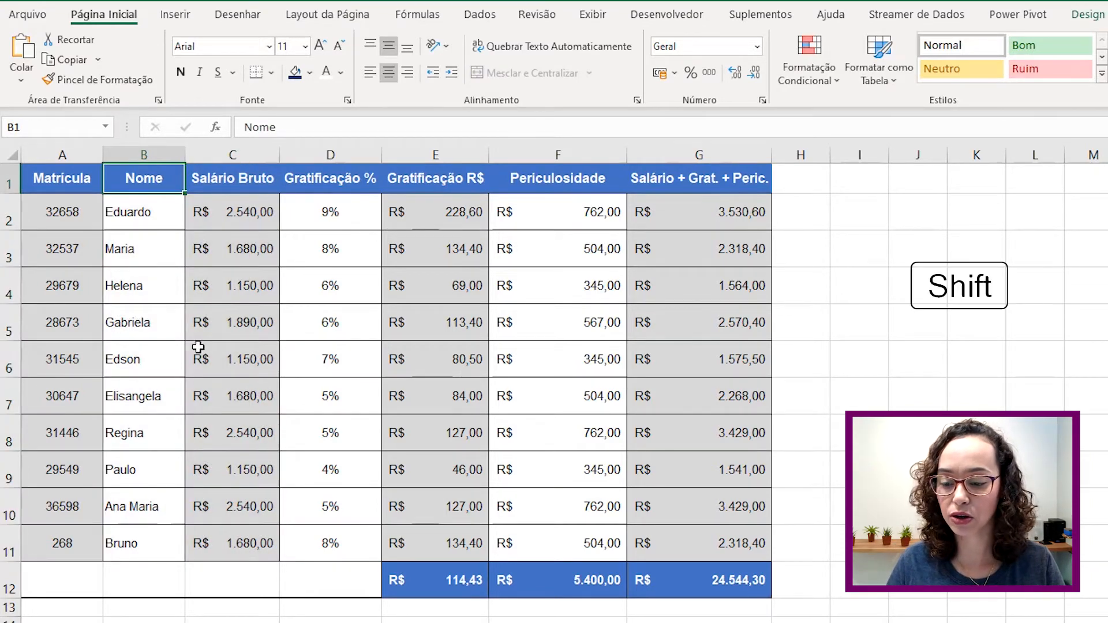
pyautogui.keyDown('shift'); pyautogui.click(224, 539); pyautogui.keyUp('shift')
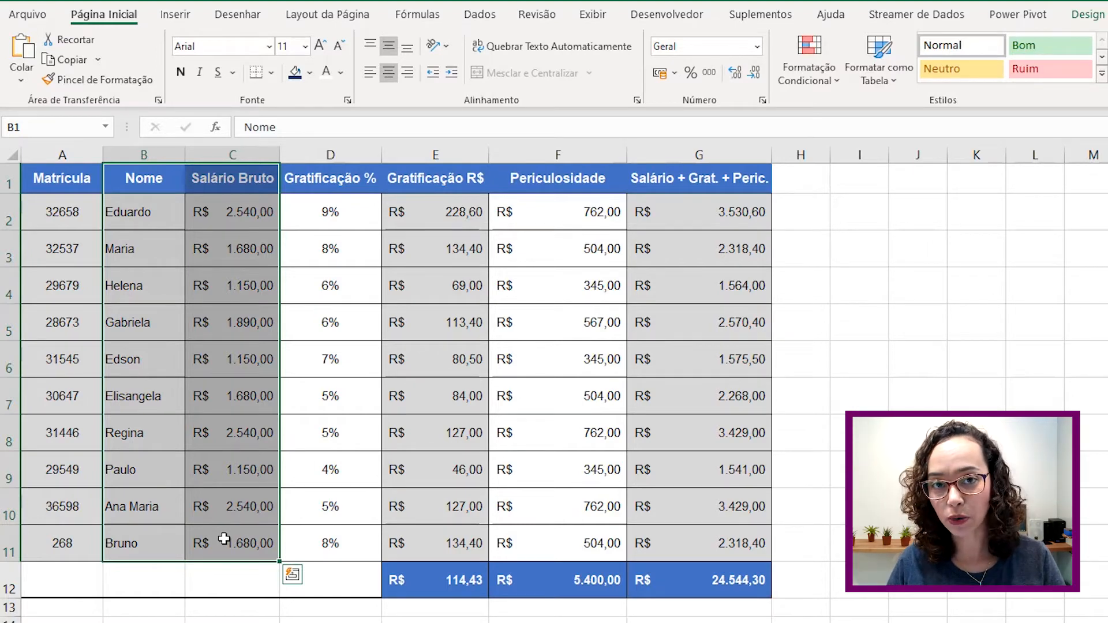
pyautogui.press('ctrl')
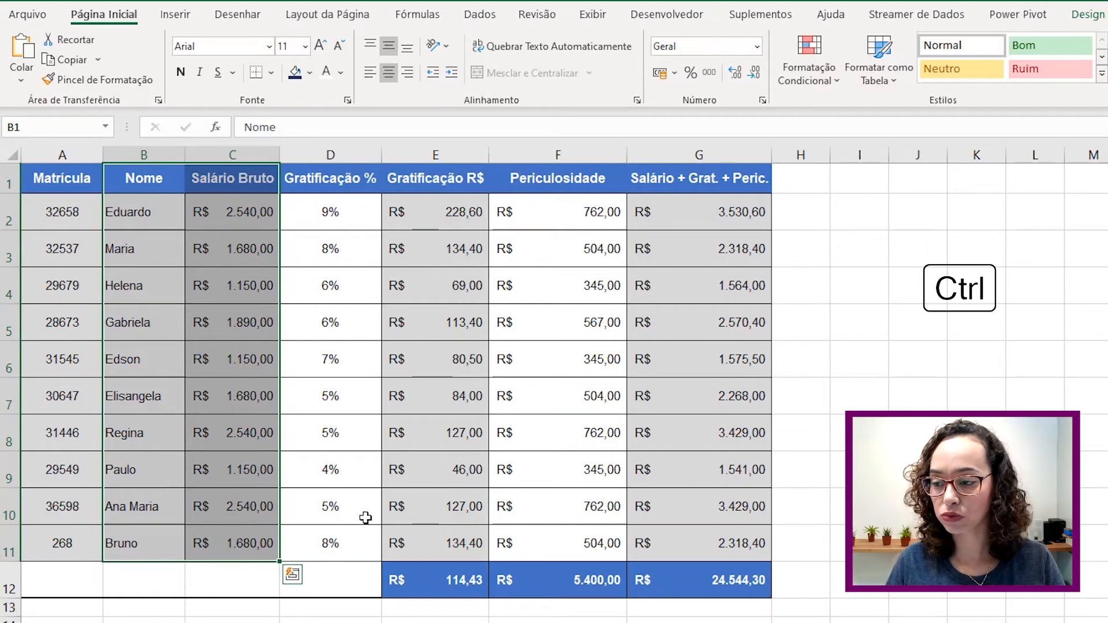
pyautogui.keyDown('ctrl'); pyautogui.click(744, 180); pyautogui.keyUp('ctrl')
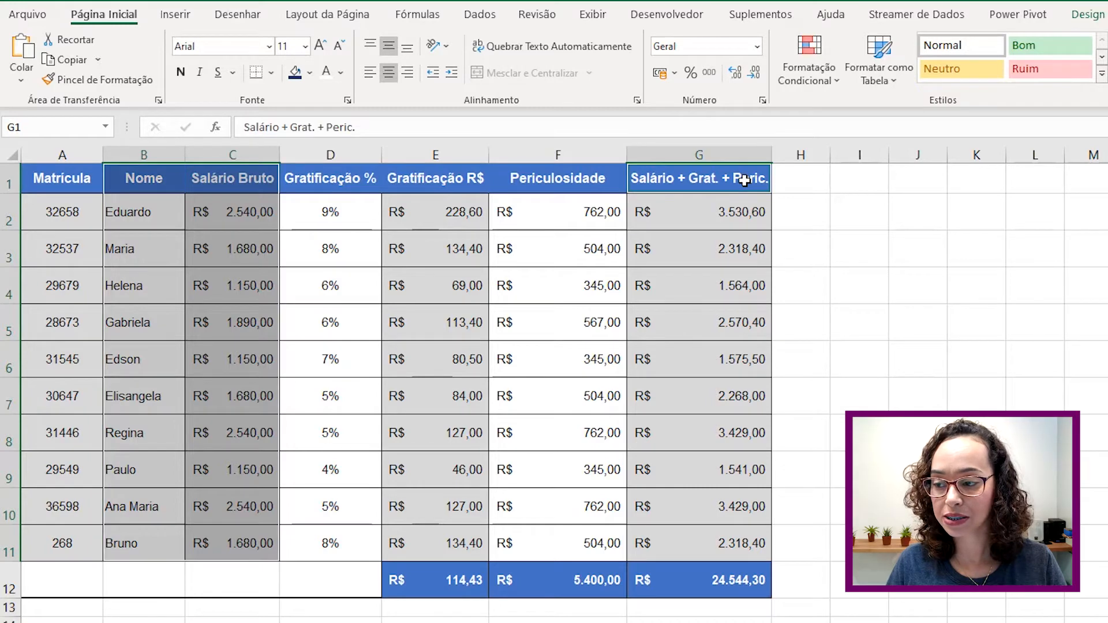
pyautogui.press('shift')
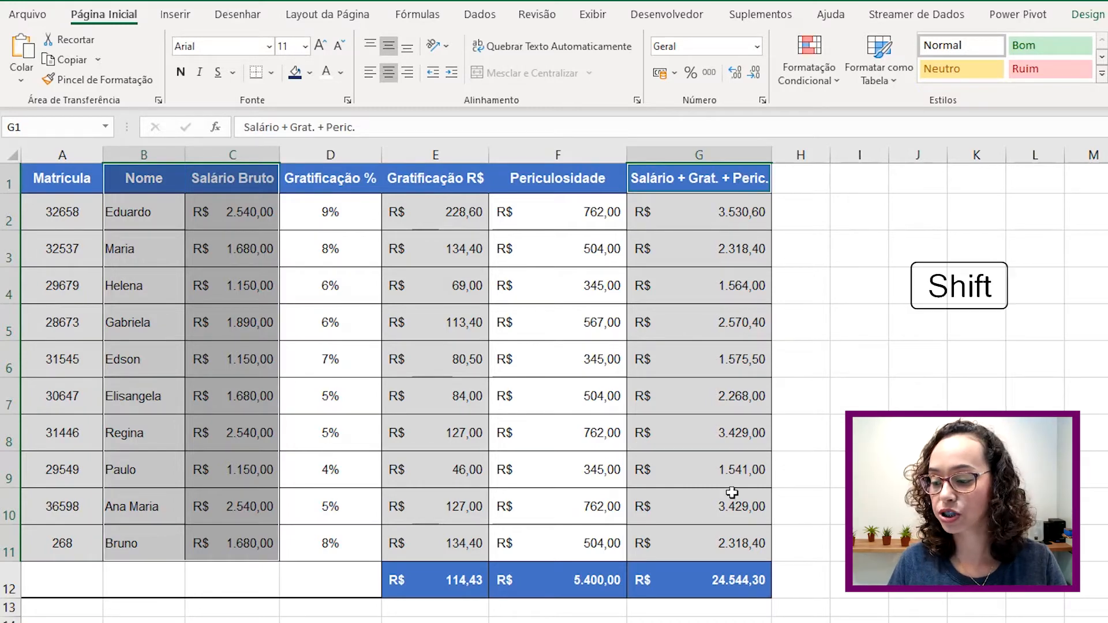
pyautogui.keyDown('shift'); pyautogui.click(724, 556); pyautogui.keyUp('shift')
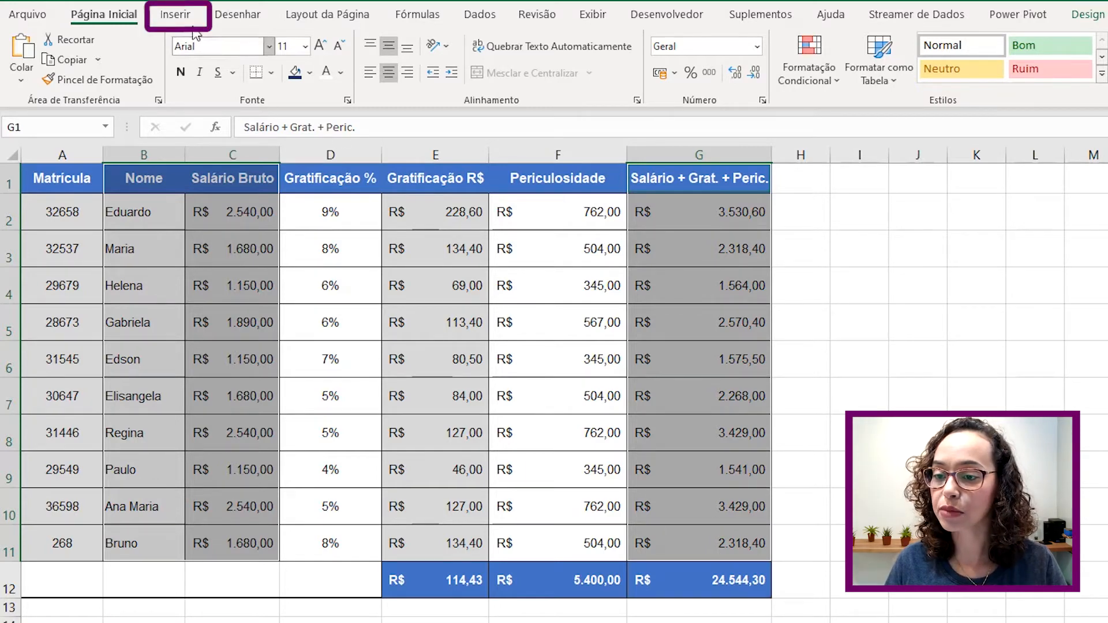
# - Insert a 2D clustered column chart and place it to the right of the table
pyautogui.click(175, 14)
pyautogui.click(749, 40)
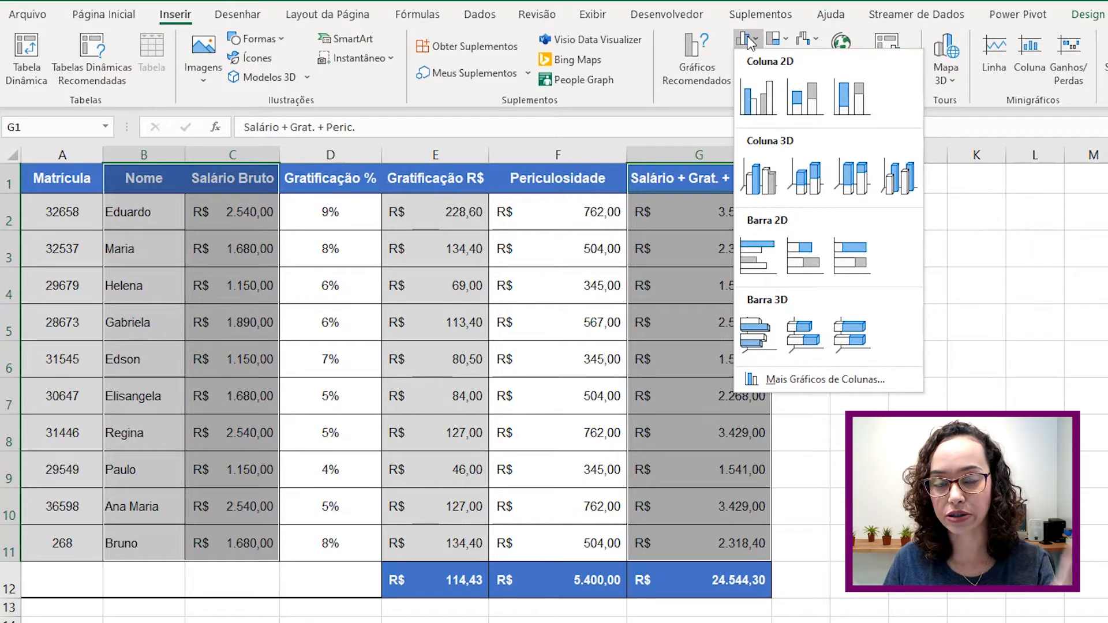
pyautogui.click(754, 103)
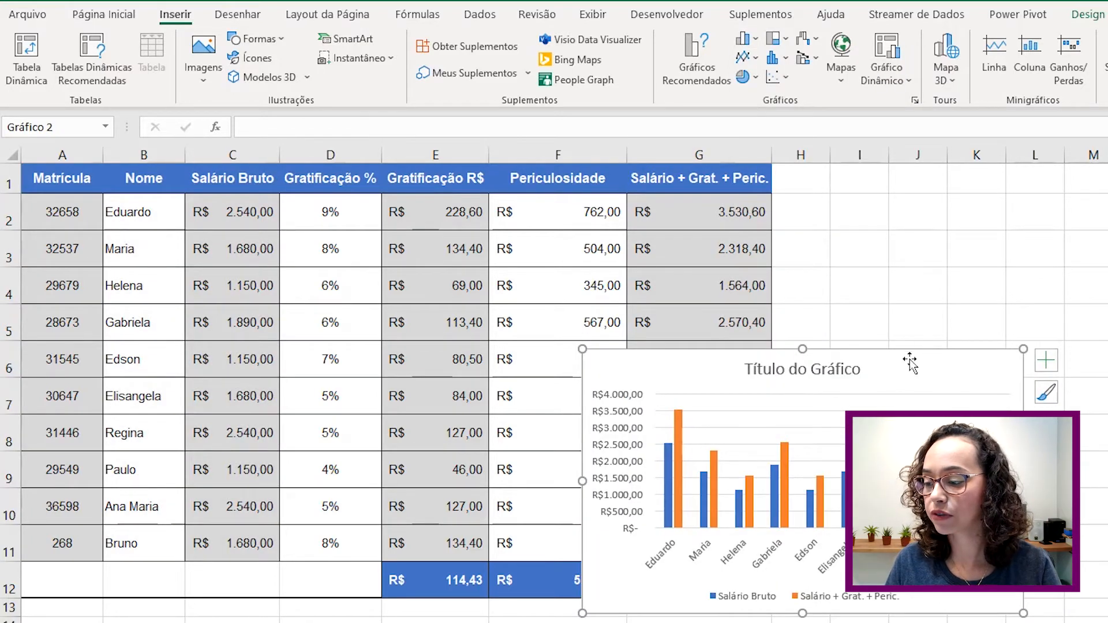
pyautogui.moveTo(911, 361); pyautogui.dragTo(1086, 183)
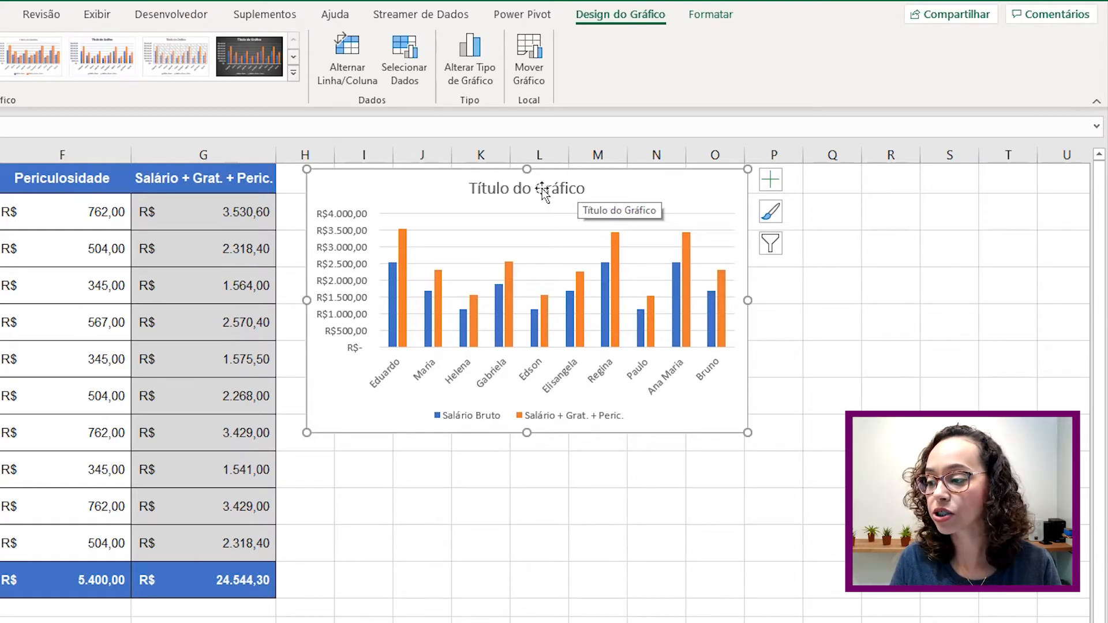
# - Replace the 'Título do Gráfico' placeholder with 'Salário Bruto x Salário Grat. Peric.'
pyautogui.click(542, 188)
pyautogui.click(569, 188)
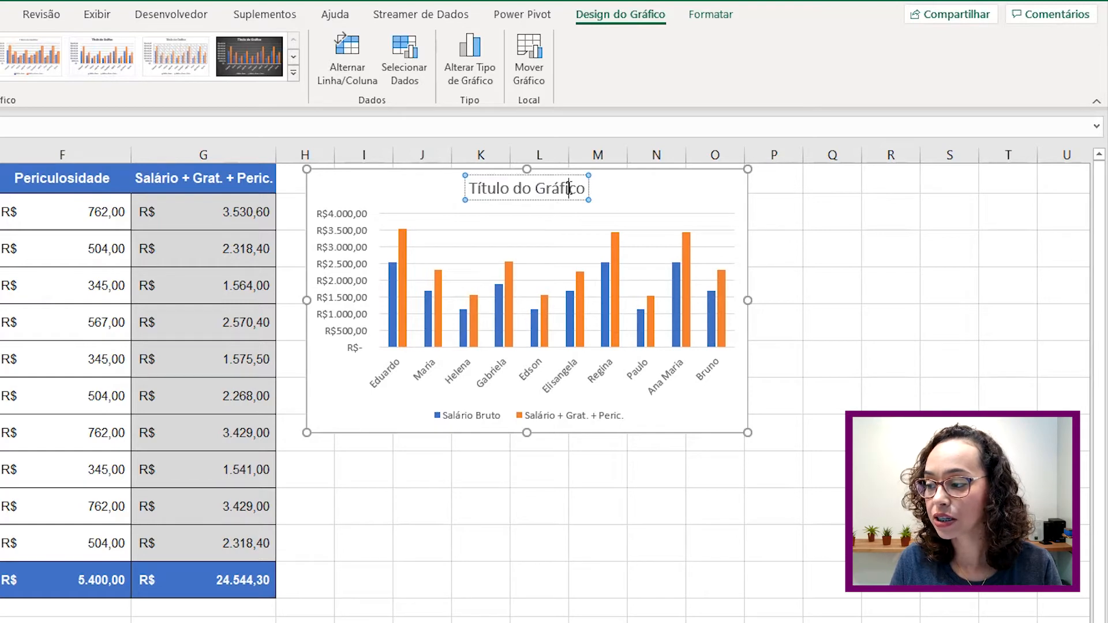
pyautogui.moveTo(585, 183); pyautogui.dragTo(485, 184)
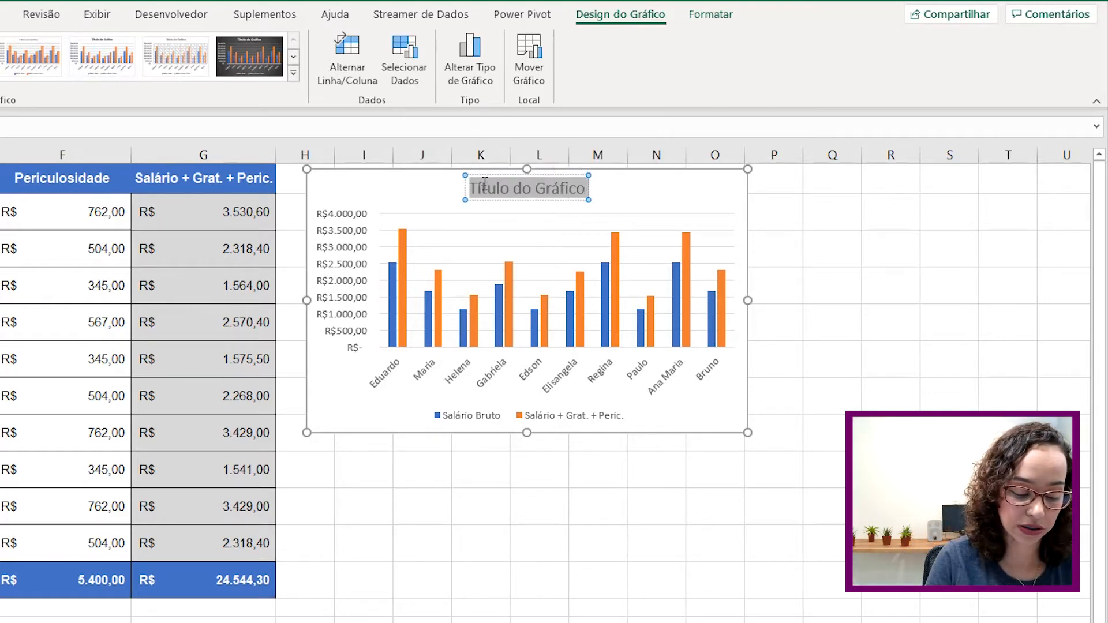
pyautogui.write('Salário')
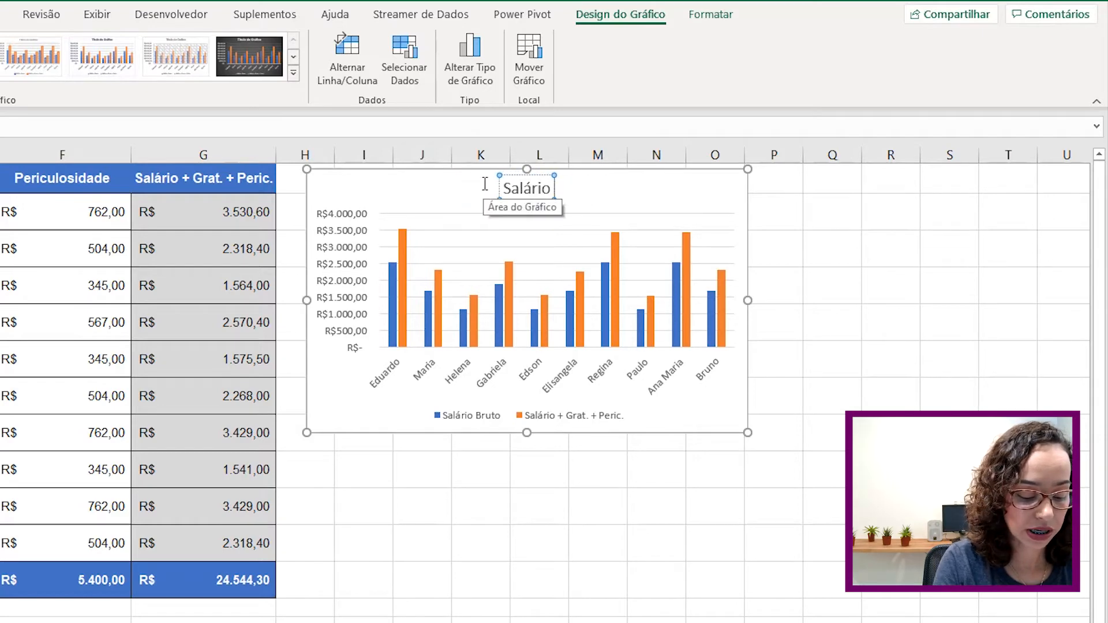
pyautogui.write(' Bruto')
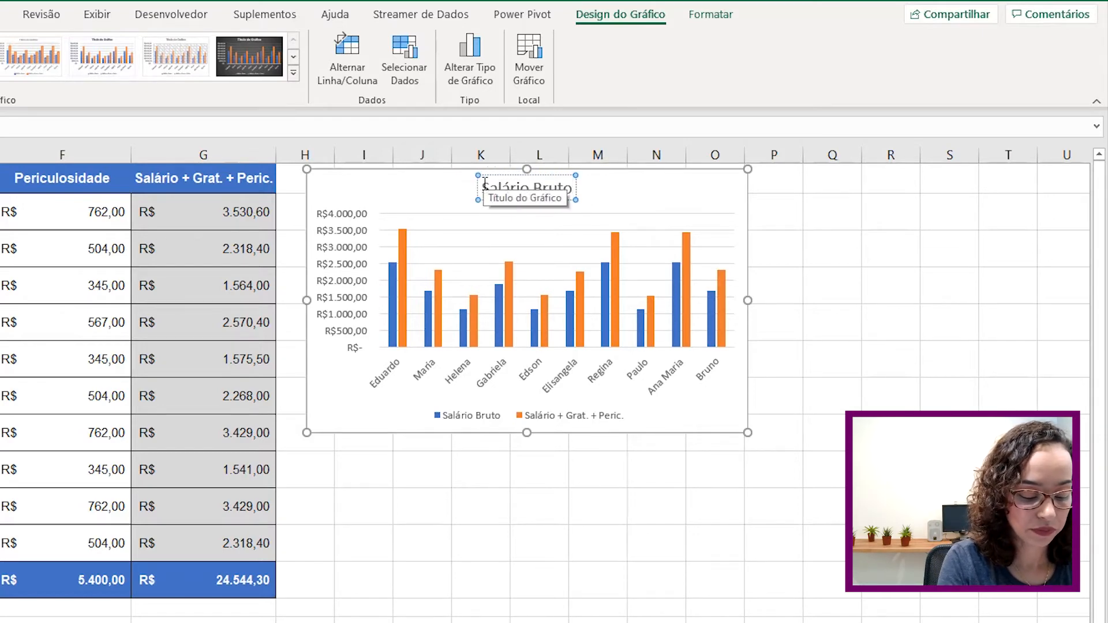
pyautogui.write(' x Salári')
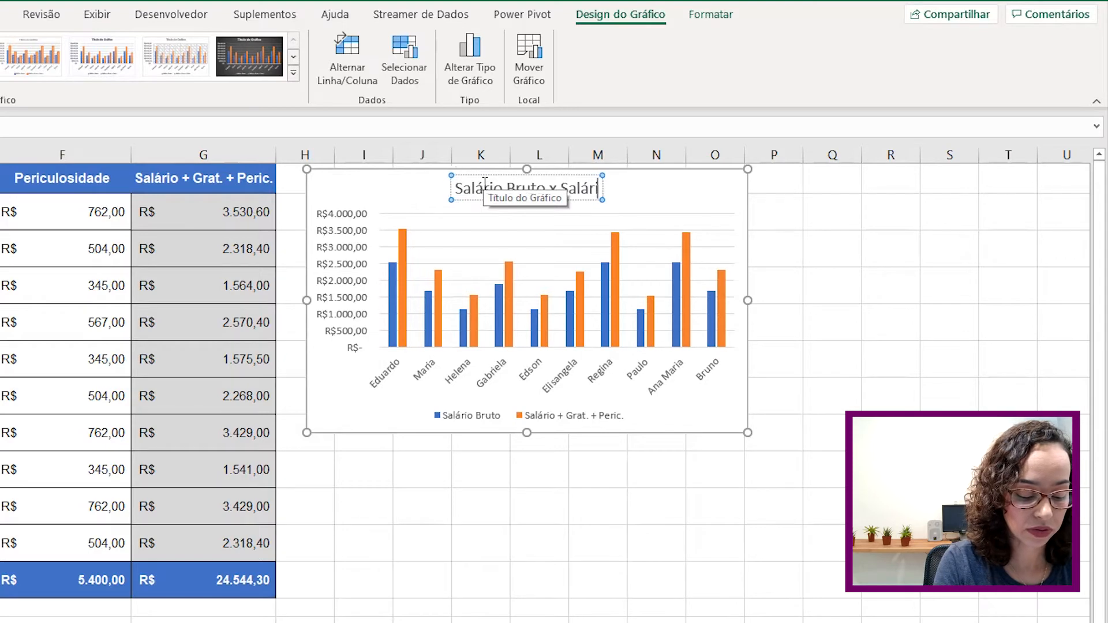
pyautogui.write('o Grat')
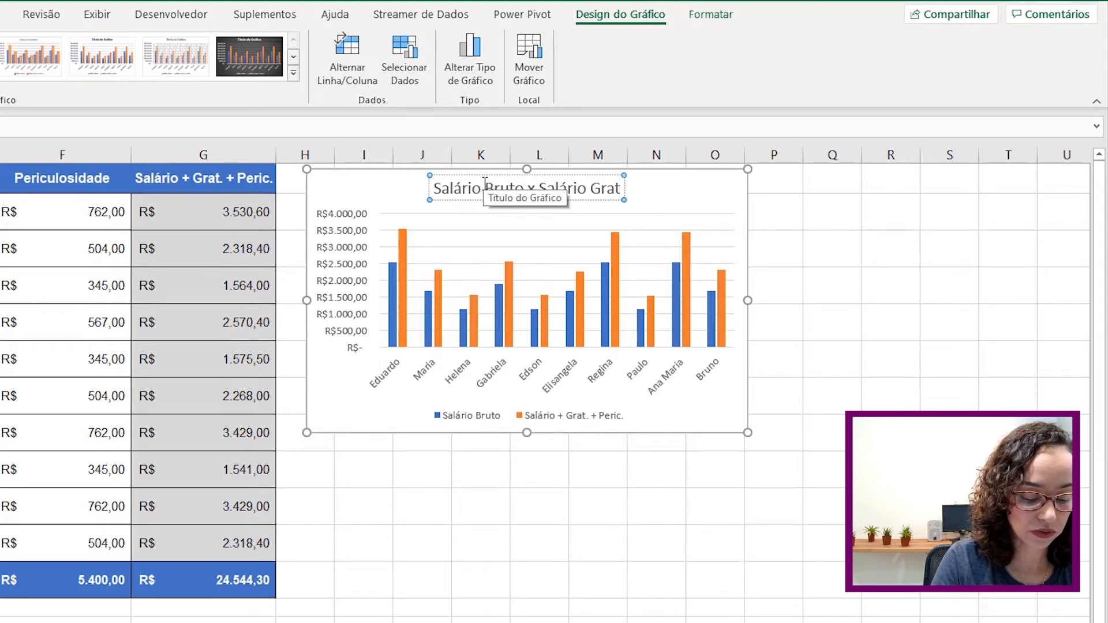
pyautogui.write('. Peric.')
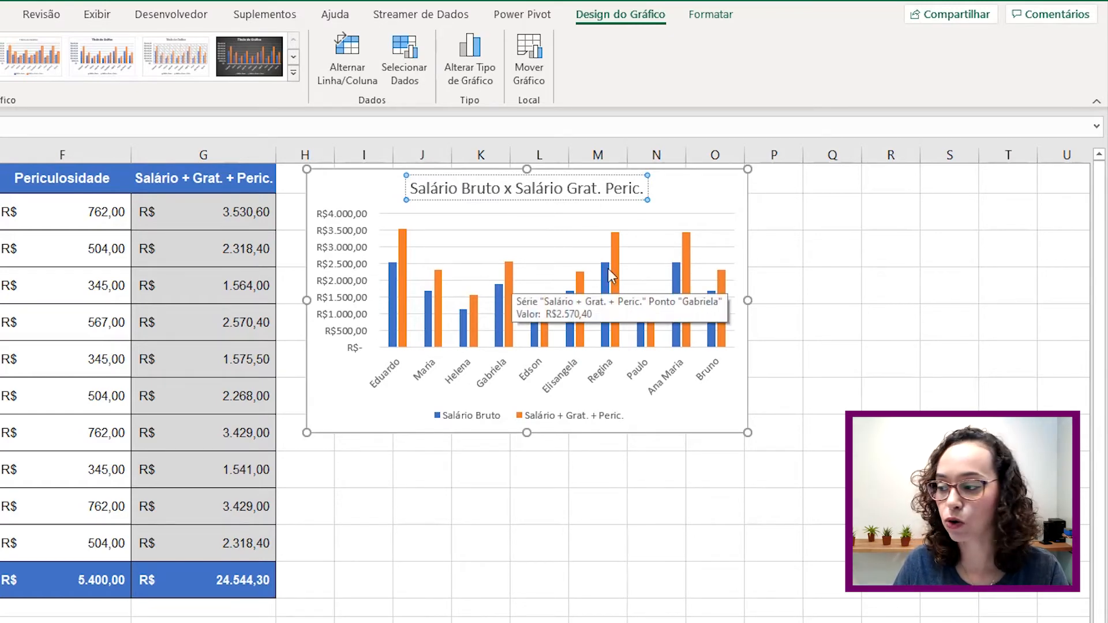
# - Turn on Rótulos de Dados and drag the chart's lower-left corner outward to enlarge it
pyautogui.click(732, 193)
pyautogui.click(774, 187)
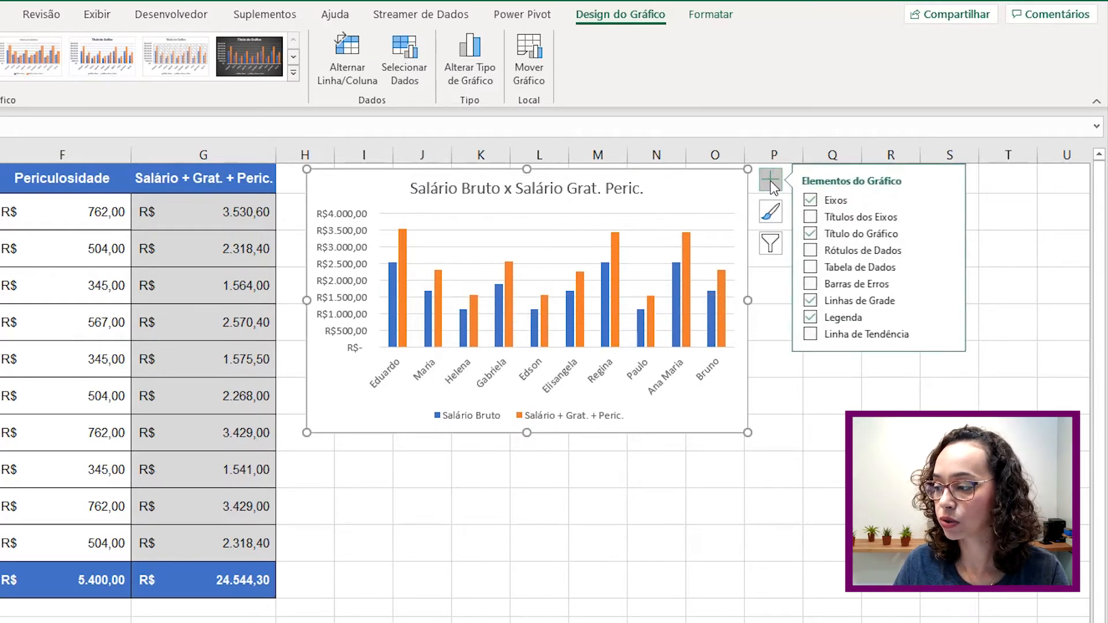
pyautogui.click(811, 250)
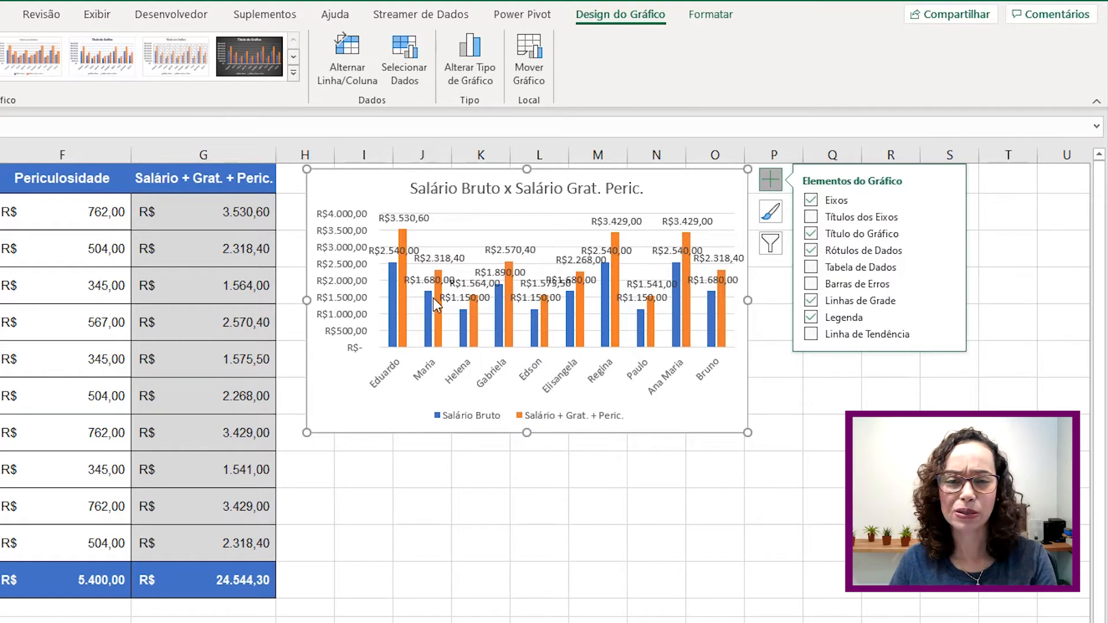
pyautogui.moveTo(436, 304)
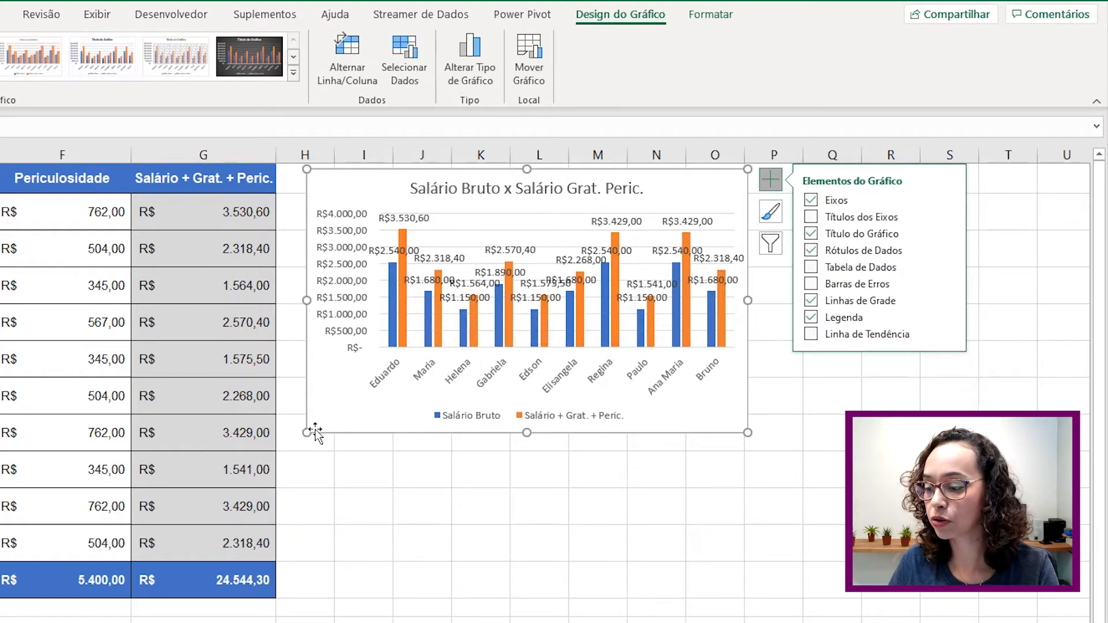
pyautogui.moveTo(311, 433); pyautogui.dragTo(156, 482)
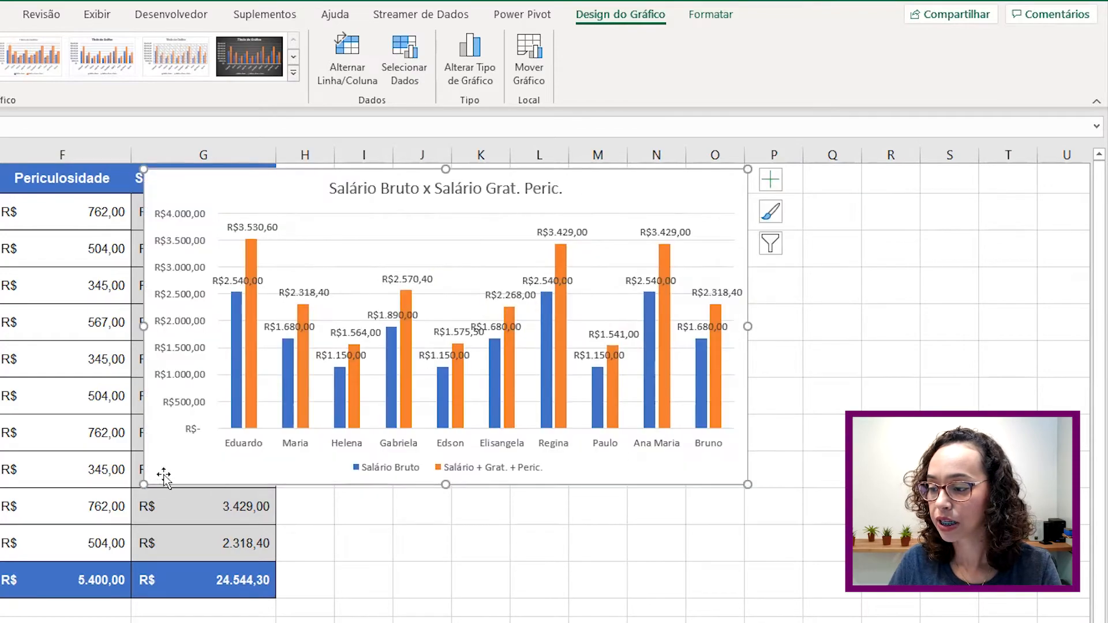
pyautogui.click(228, 280)
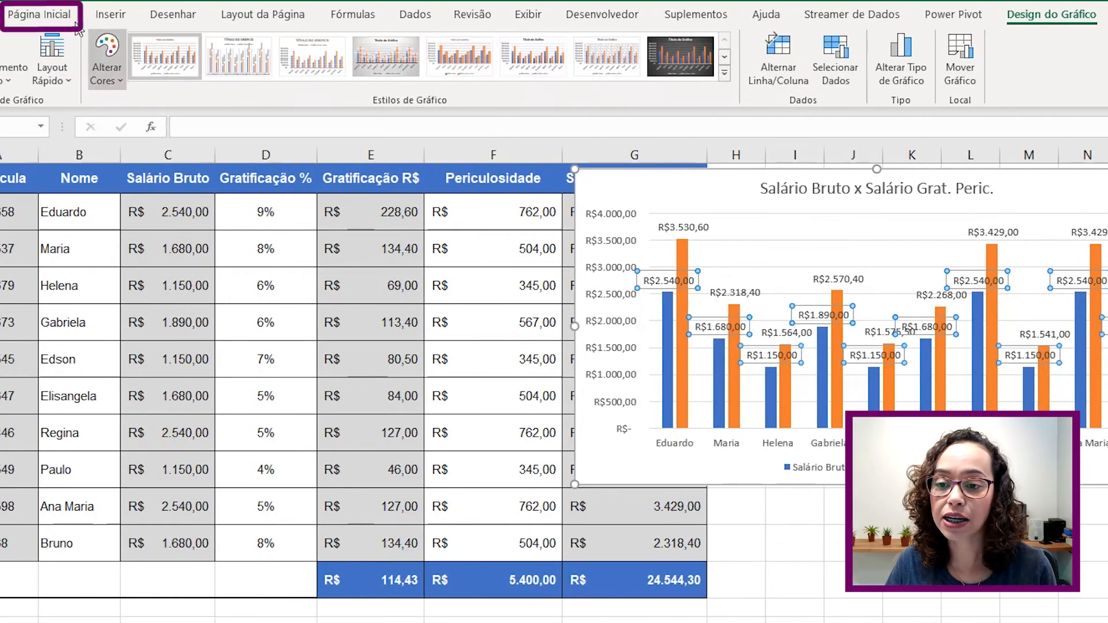
# - Rotate the data labels of both the blue and orange series to read upward
pyautogui.click(75, 25)
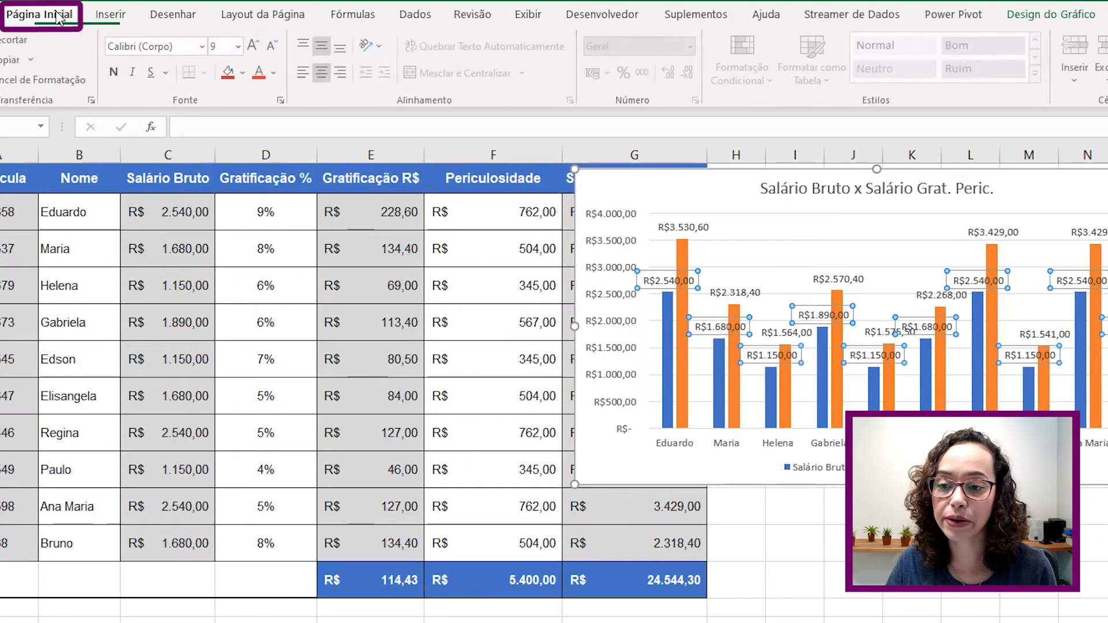
pyautogui.click(382, 45)
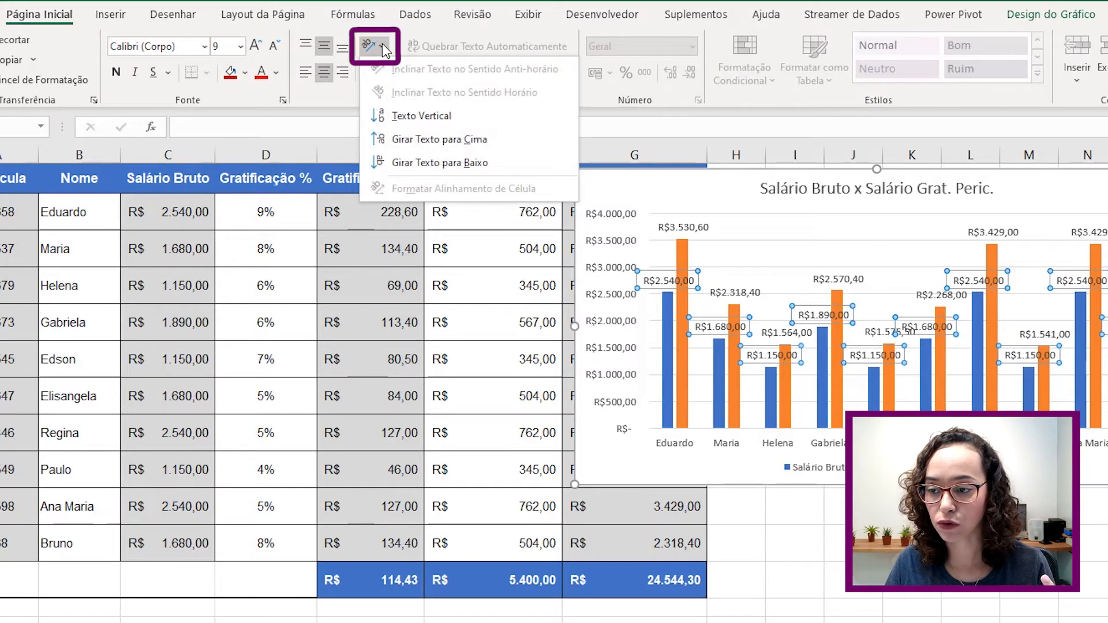
pyautogui.click(397, 139)
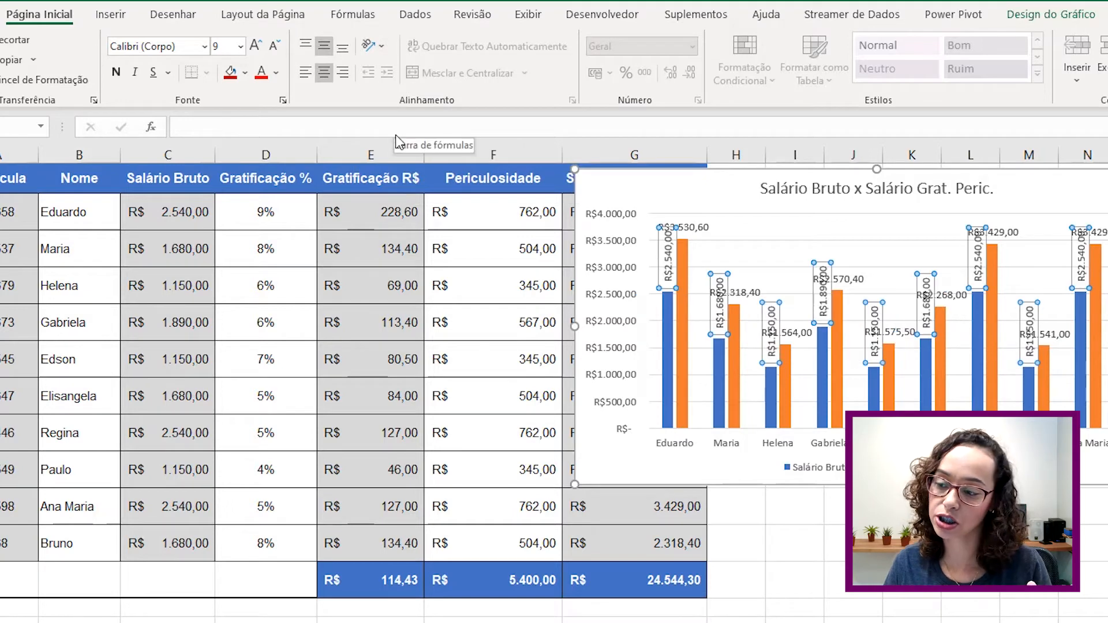
pyautogui.click(696, 230)
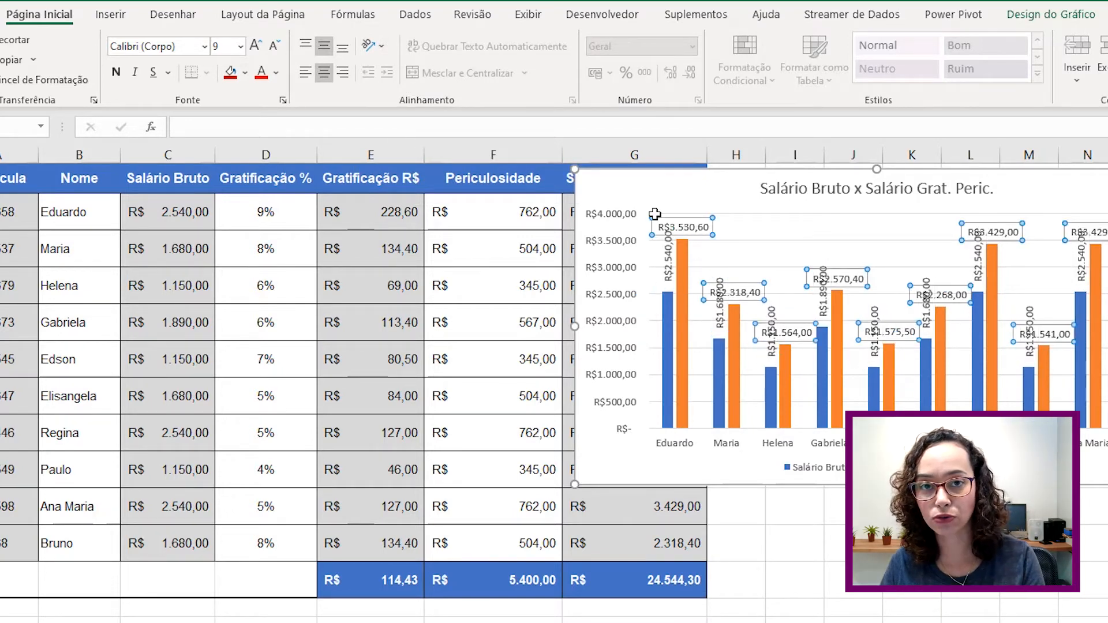
pyautogui.click(372, 47)
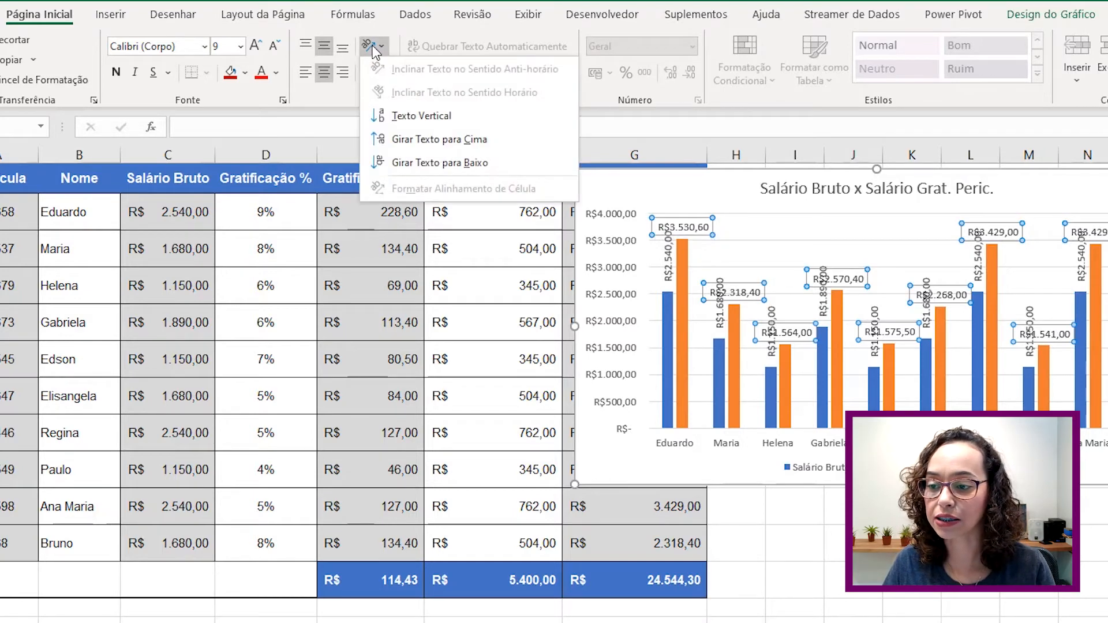
pyautogui.click(389, 139)
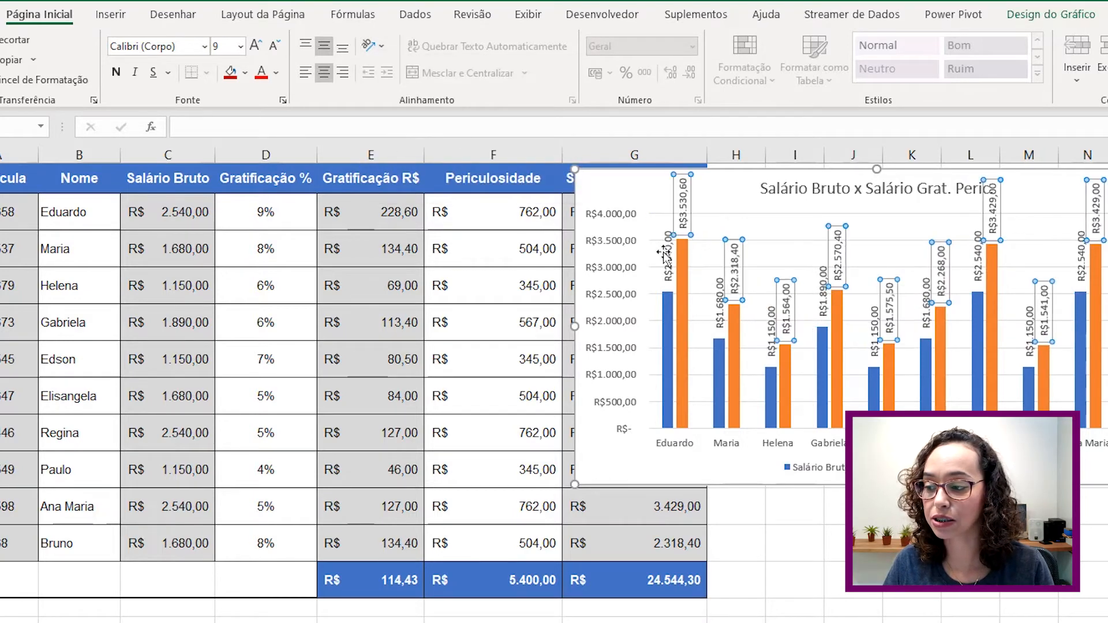
pyautogui.click(1062, 286)
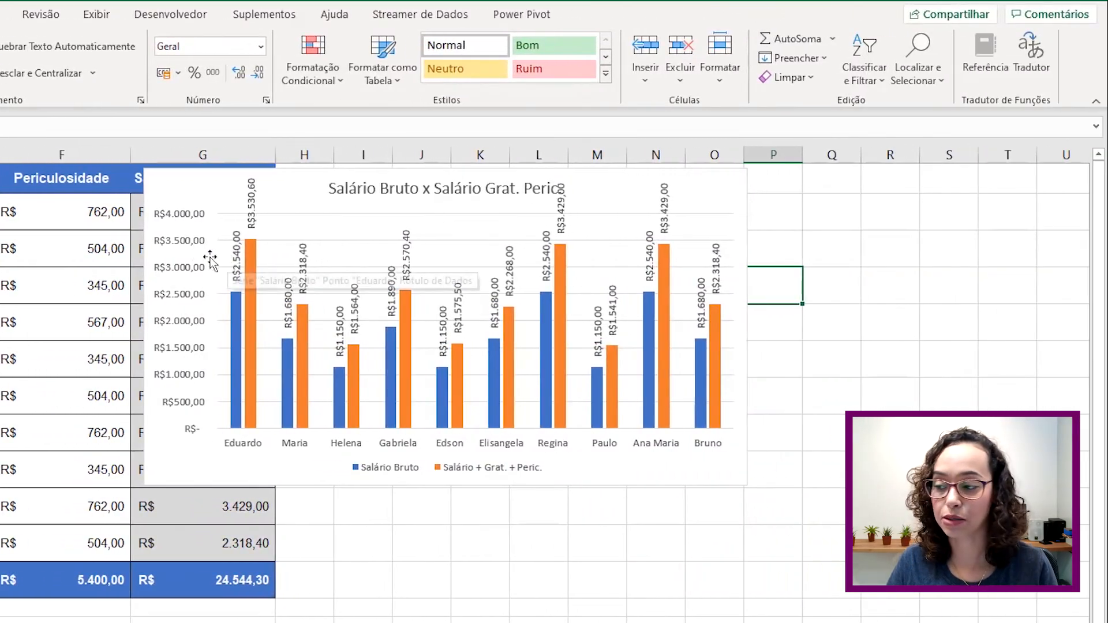
pyautogui.click(395, 187)
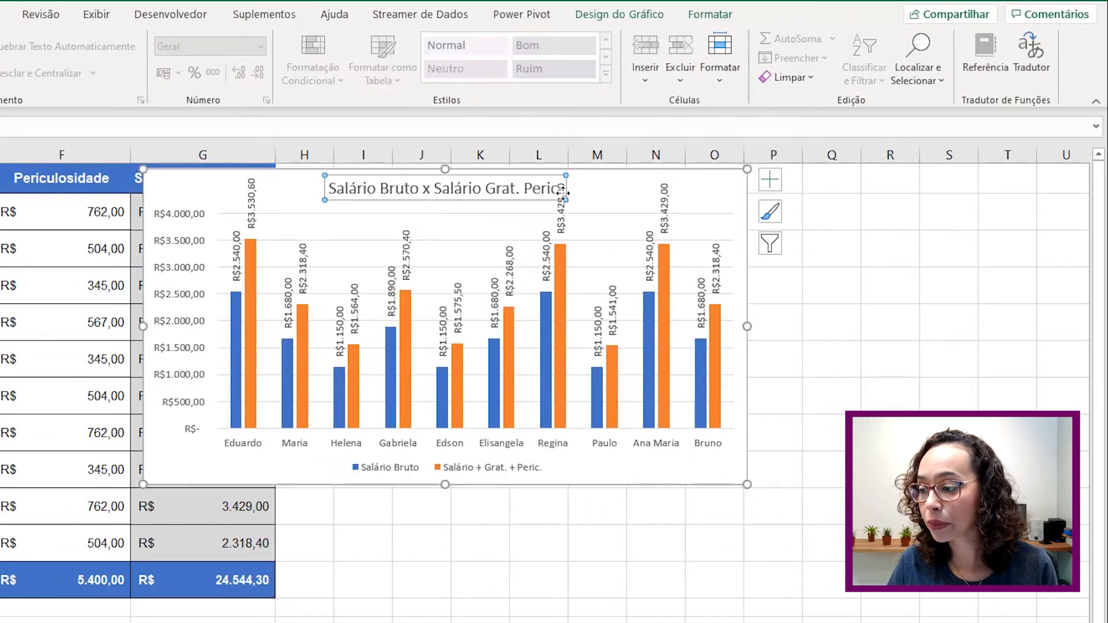
# - Try resizing the plot area, undo it, then drag the chart title toward the left
pyautogui.click(591, 210)
pyautogui.click(590, 220)
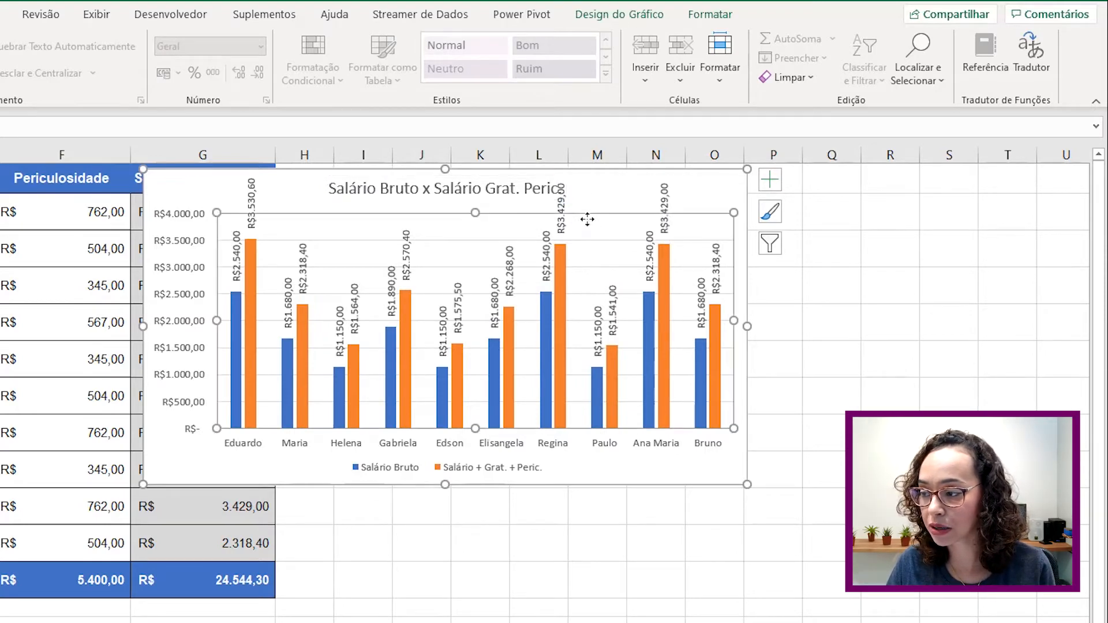
pyautogui.moveTo(478, 213); pyautogui.dragTo(475, 237)
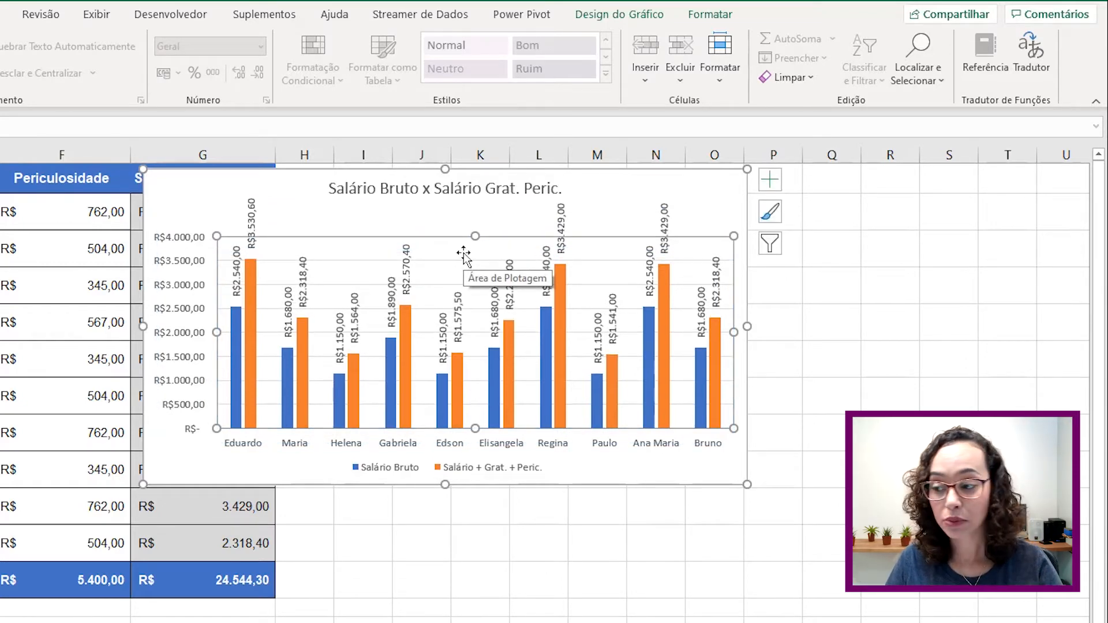
pyautogui.hotkey('ctrl', 'z')
pyautogui.click(443, 189)
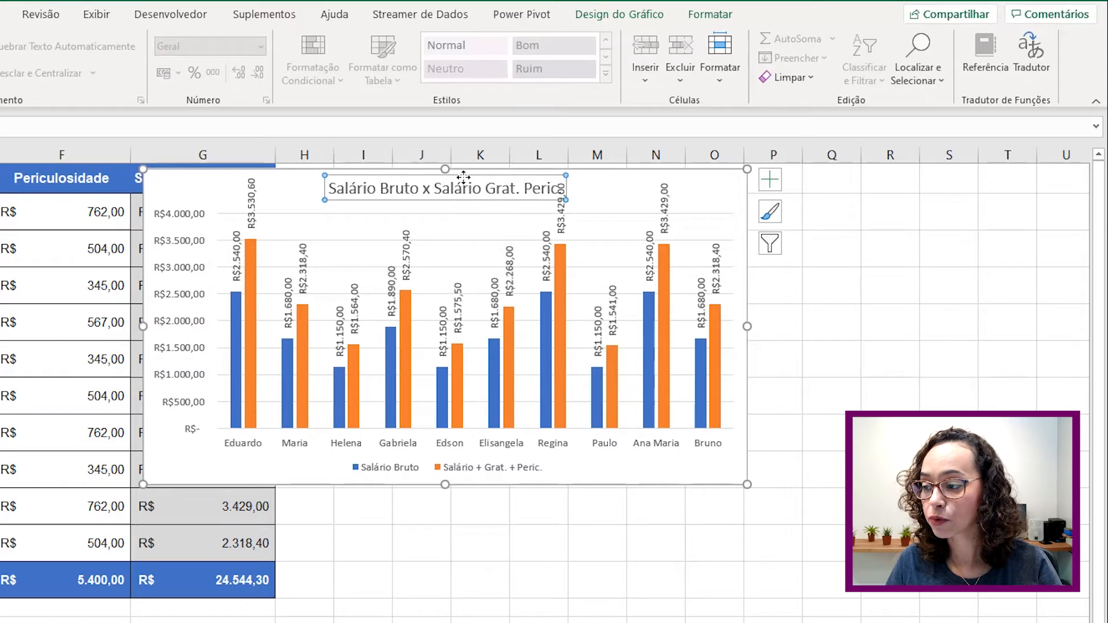
pyautogui.moveTo(460, 176); pyautogui.dragTo(406, 180)
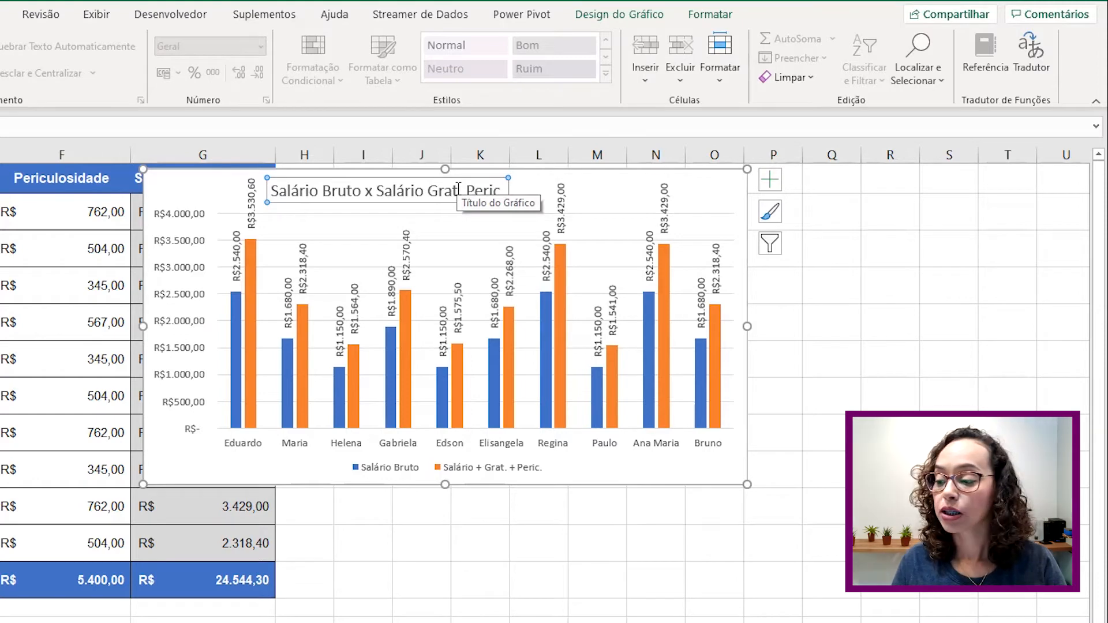
pyautogui.click(575, 176)
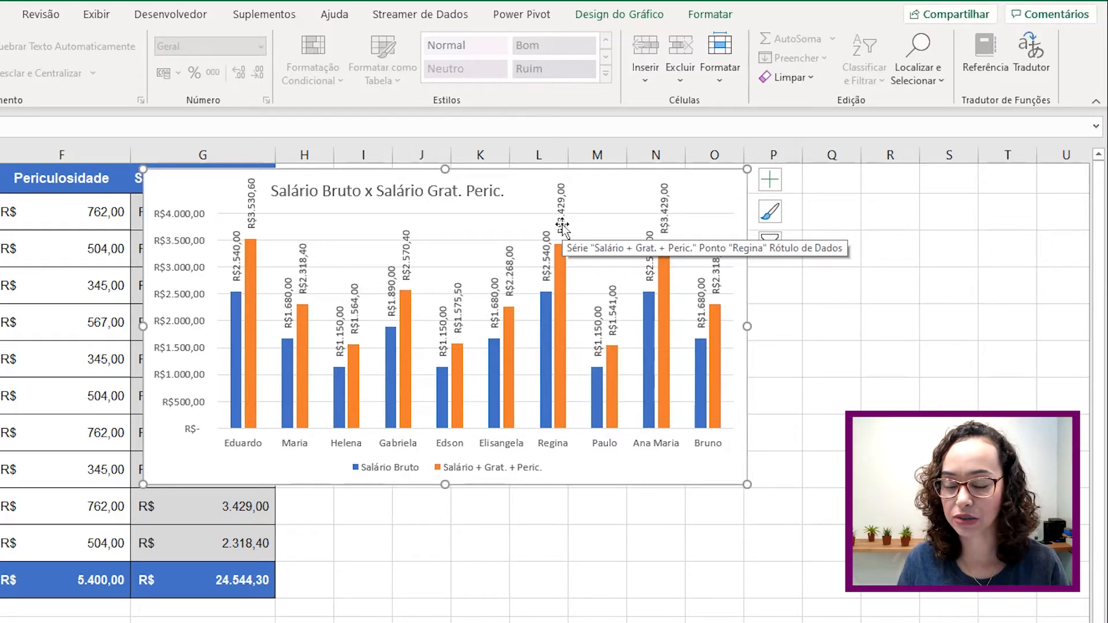
# - Set the orange Salário + Grat. + Peric. series' gap width to 100%
pyautogui.click(563, 278)
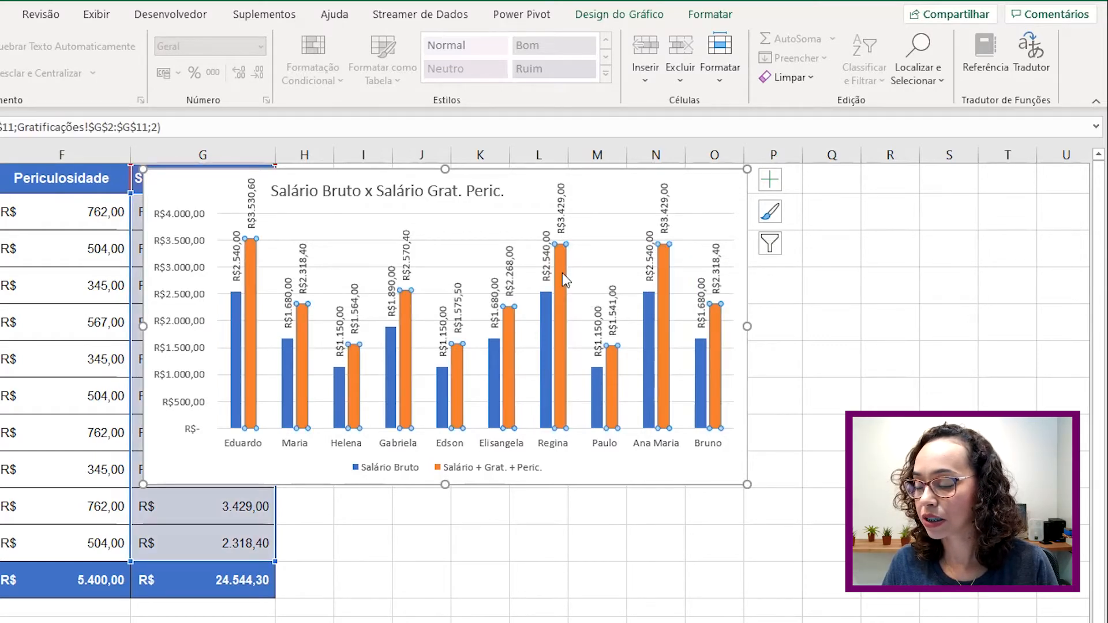
pyautogui.rightClick(564, 279)
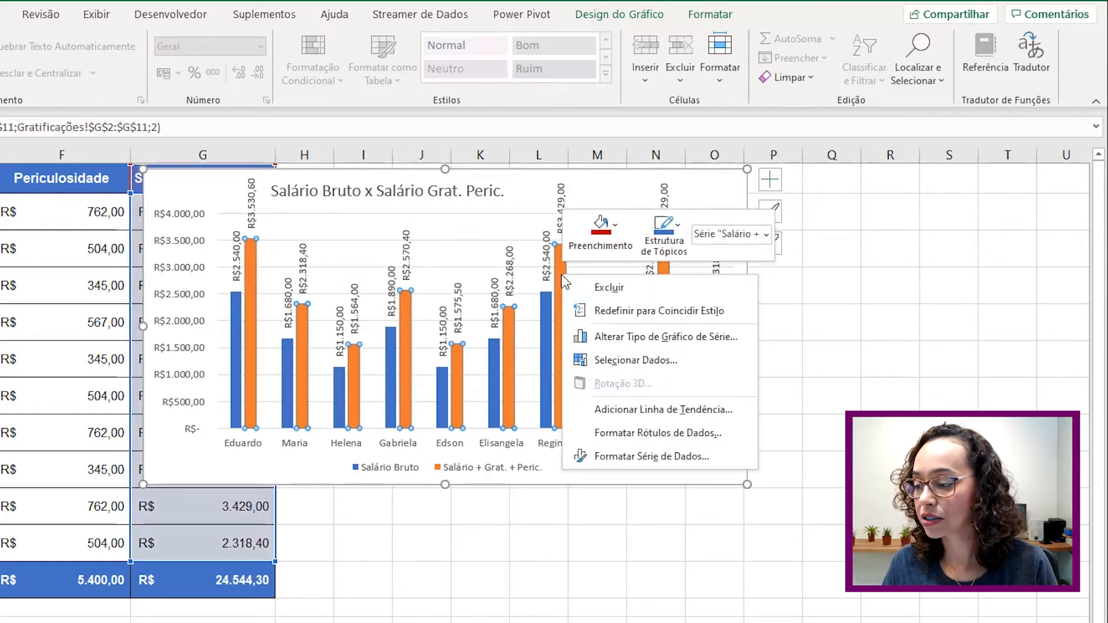
pyautogui.click(679, 465)
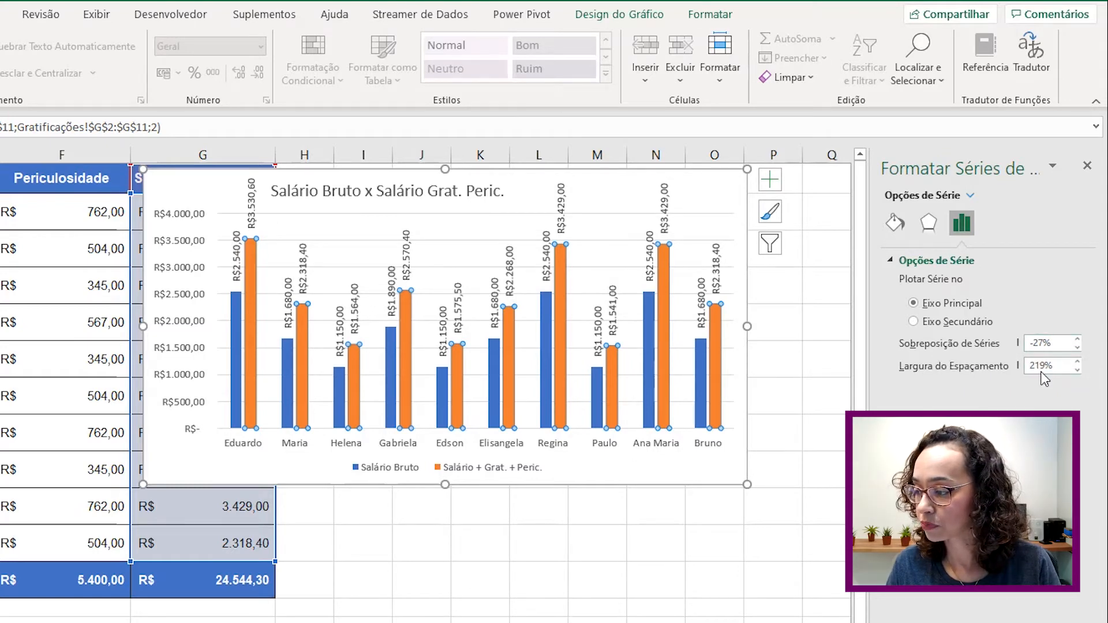
pyautogui.moveTo(1043, 366); pyautogui.dragTo(1008, 373)
pyautogui.write('100')
pyautogui.press('Return')
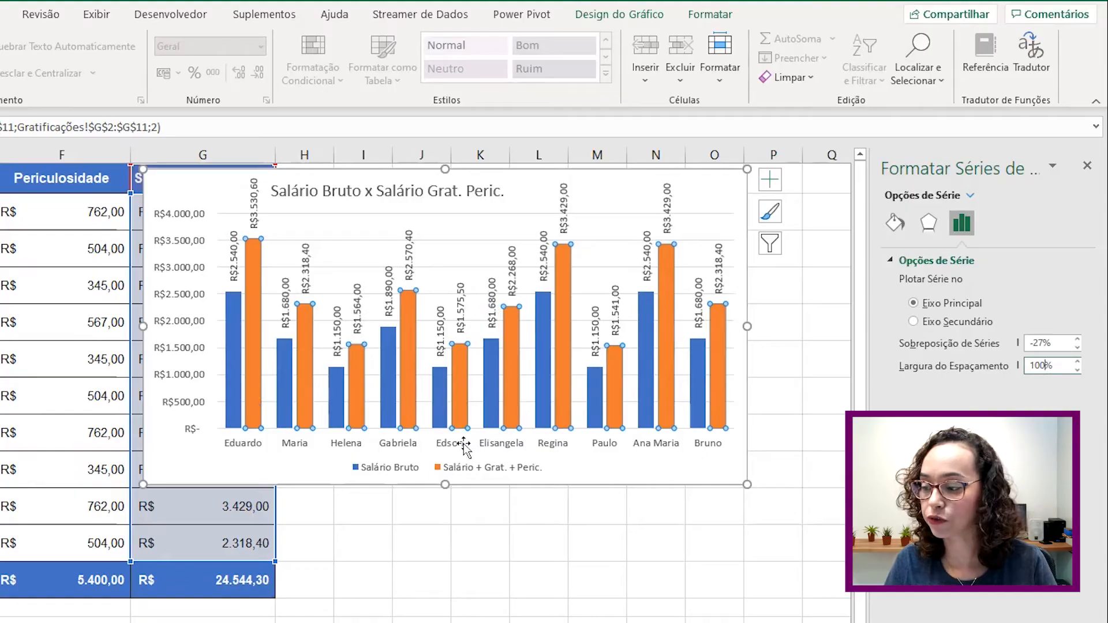
# - Set the series overlap to 50%, then lower it to 25%
pyautogui.click(1059, 343)
pyautogui.moveTo(1059, 341); pyautogui.dragTo(1006, 335)
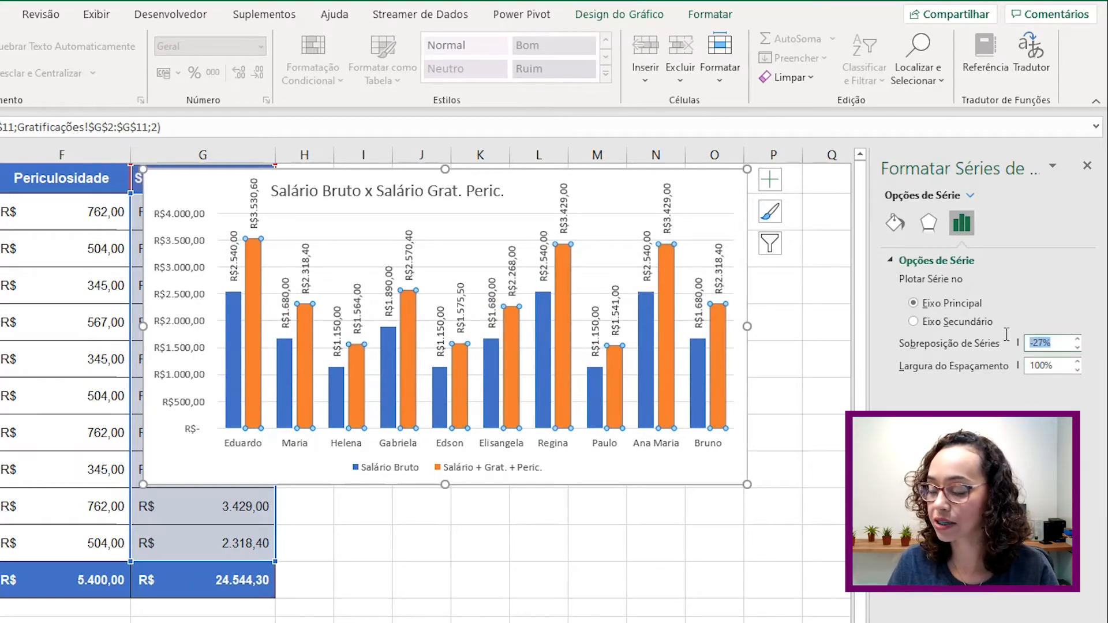
pyautogui.write('50')
pyautogui.press('Return')
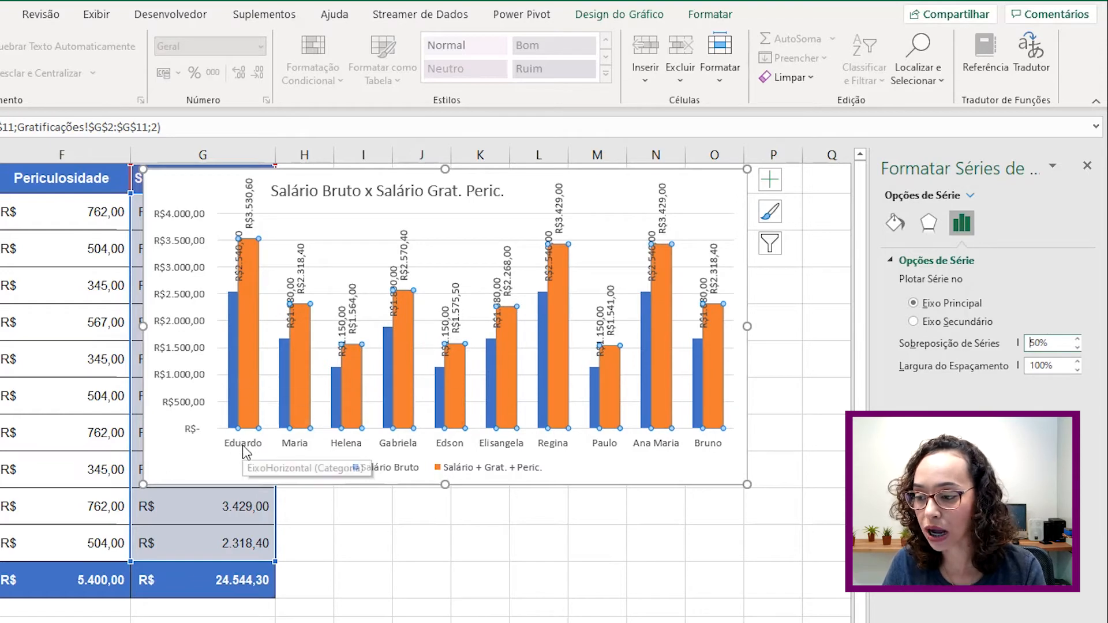
pyautogui.moveTo(254, 321)
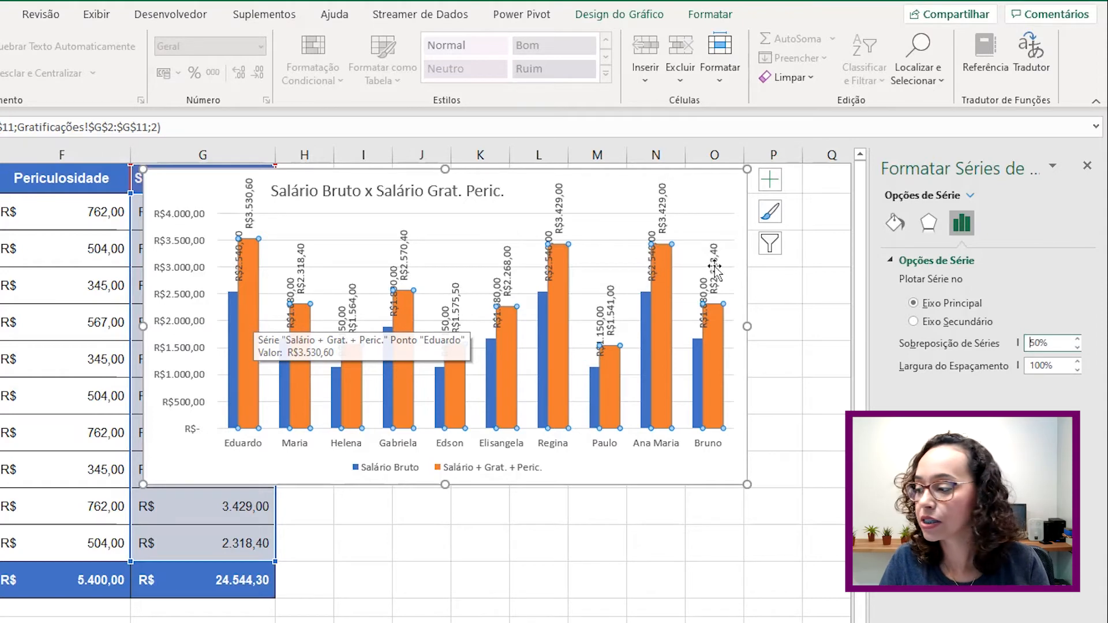
pyautogui.moveTo(1051, 343); pyautogui.dragTo(987, 344)
pyautogui.write('25')
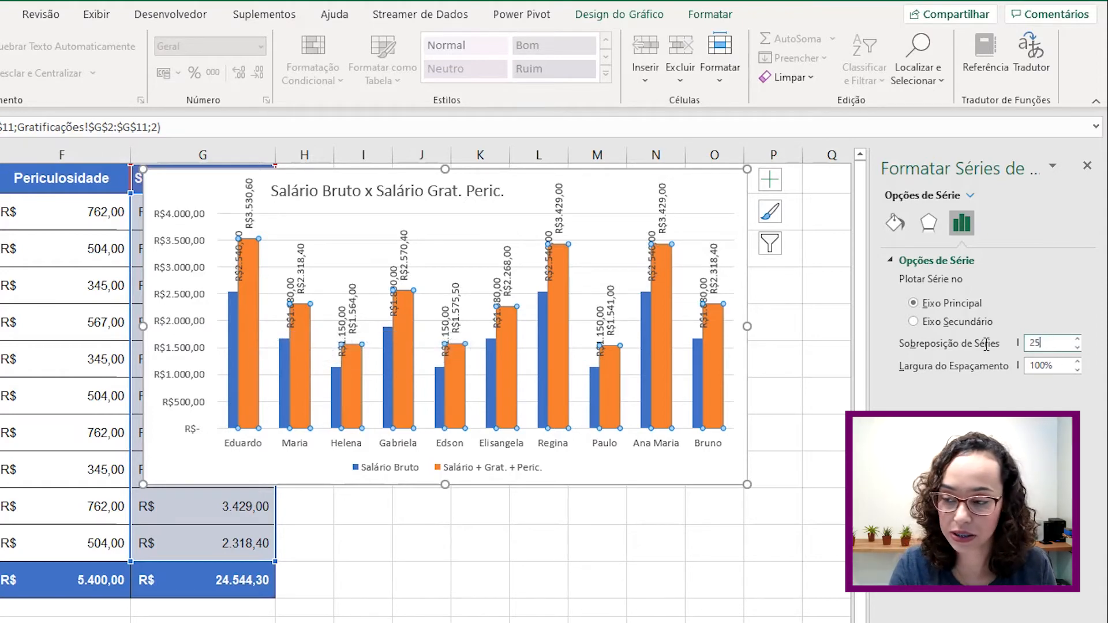
pyautogui.press('Return')
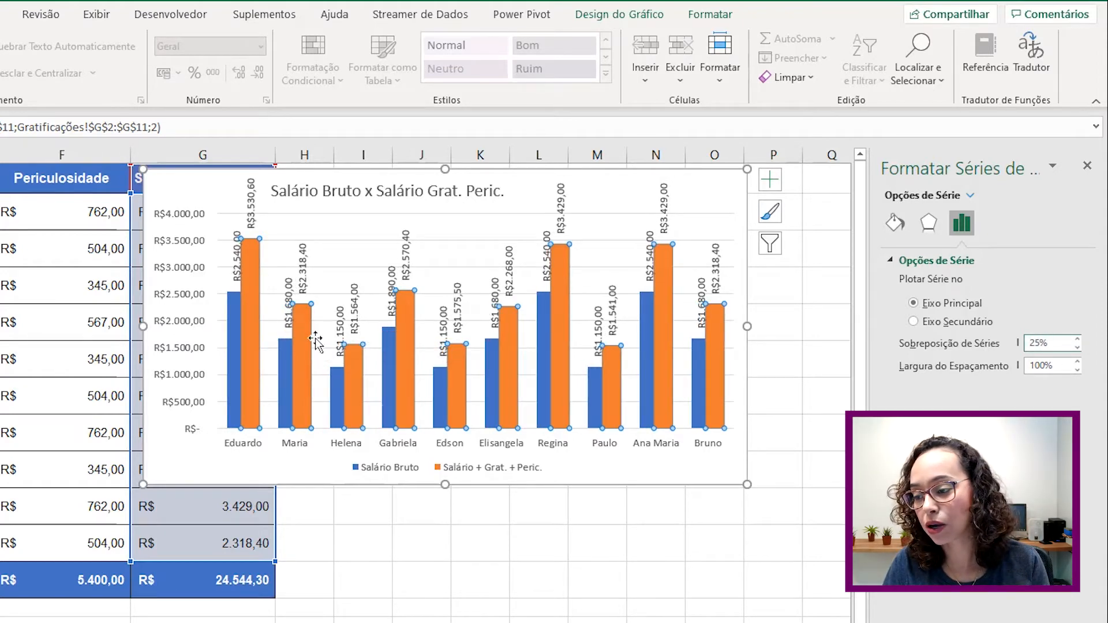
# - On the blue Salário Bruto series, set overlap to 0% so each pair touches
pyautogui.click(231, 257)
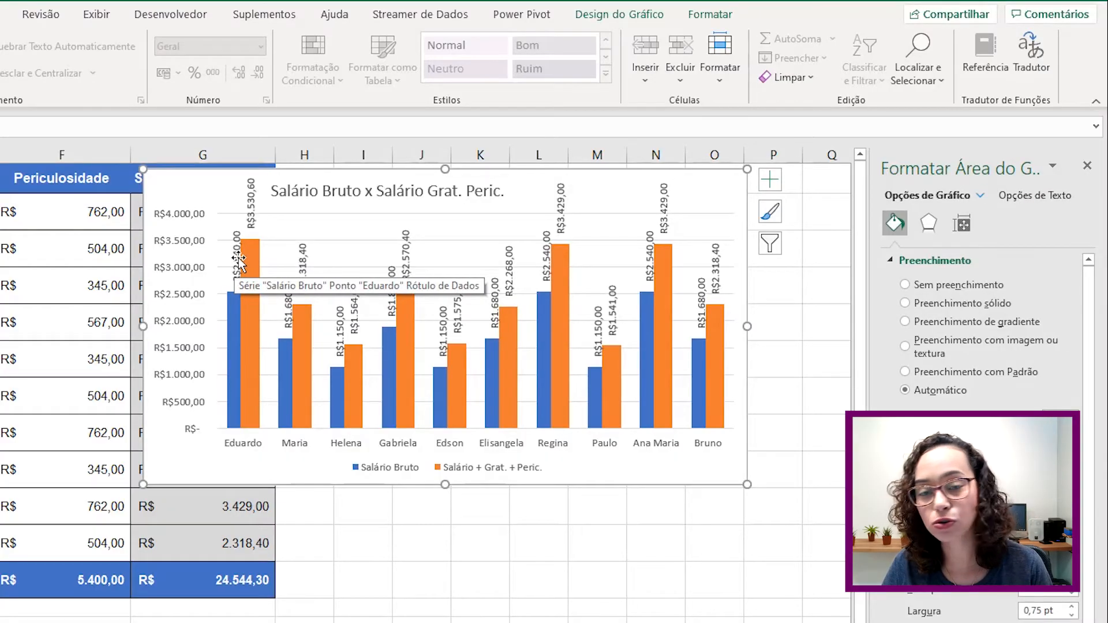
pyautogui.click(233, 302)
pyautogui.click(962, 222)
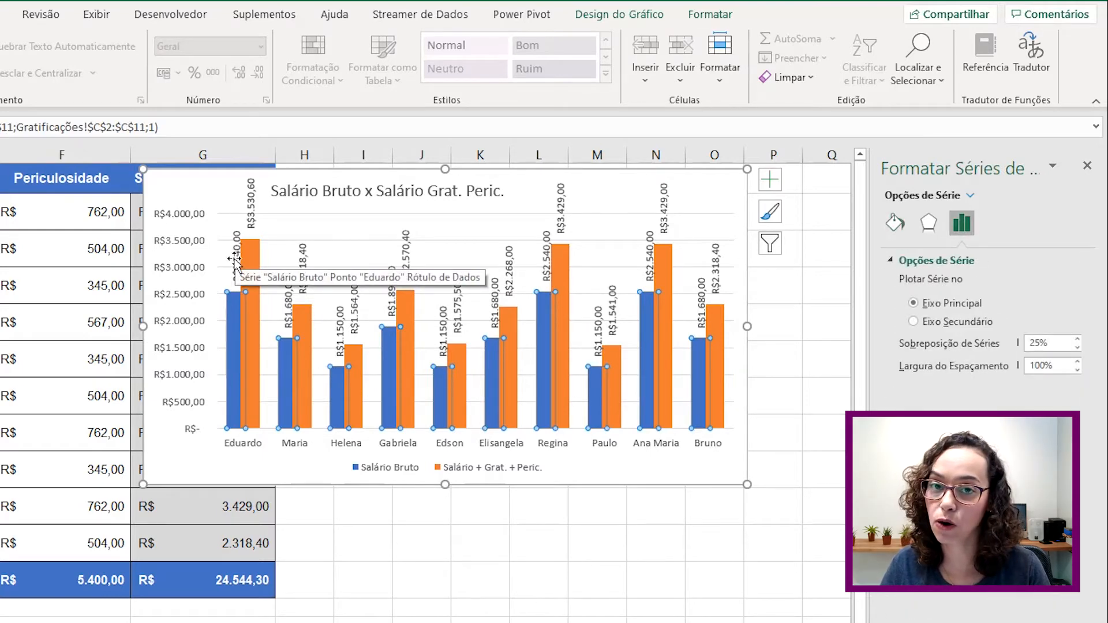
pyautogui.click(1039, 343)
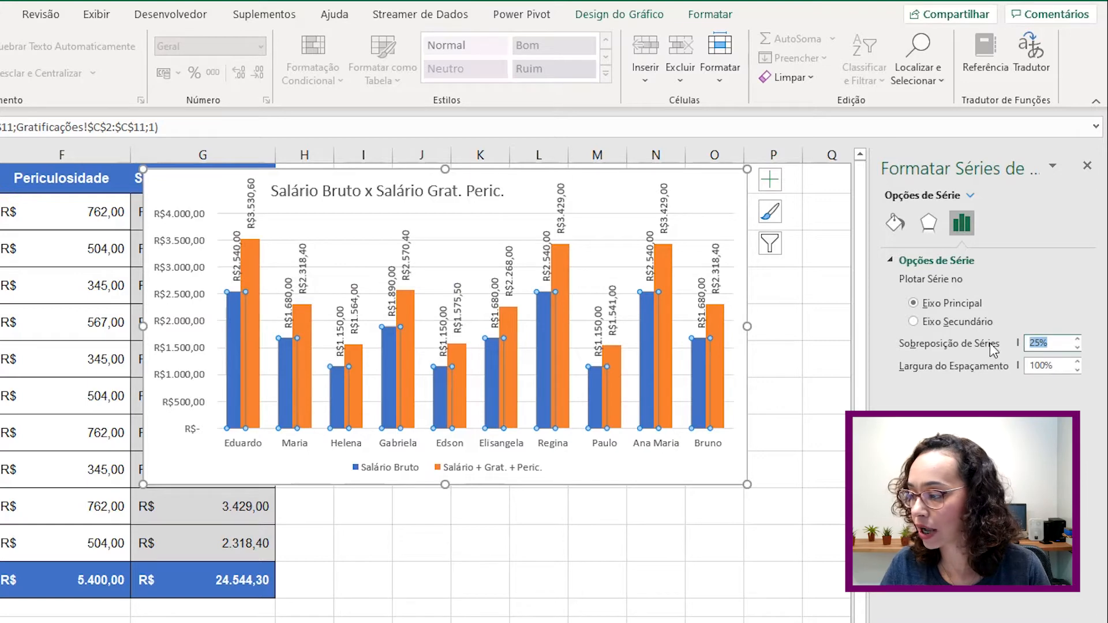
pyautogui.write('0')
pyautogui.press('Return')
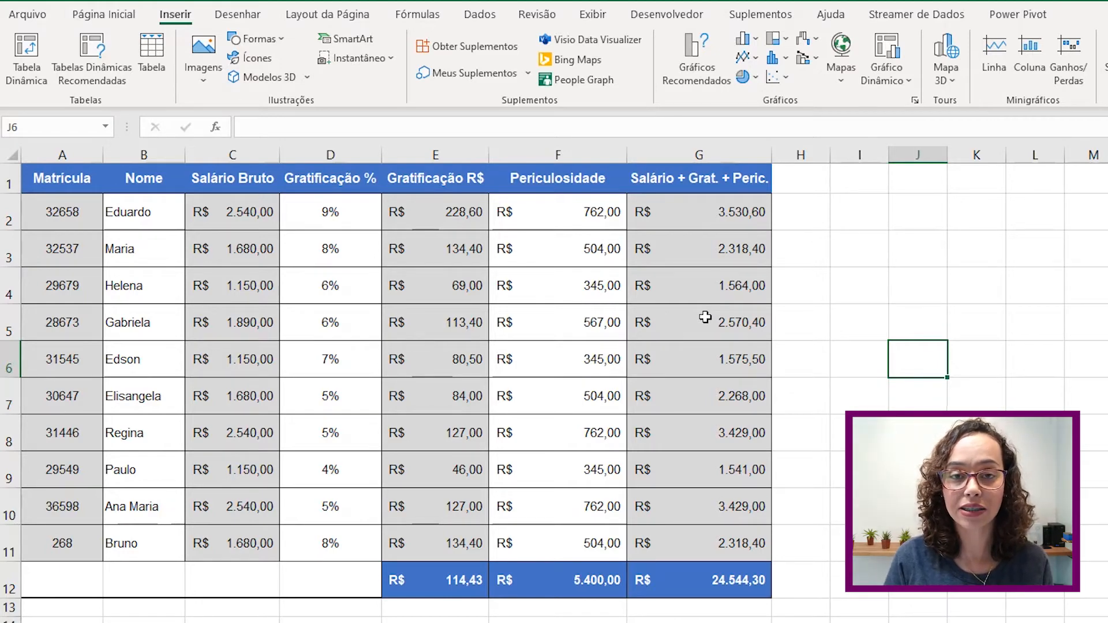
# - Insert a clustered horizontal bar chart of Nome and Salário Bruto and place it beside the table
pyautogui.click(165, 184)
pyautogui.keyDown('shift'); pyautogui.click(257, 543); pyautogui.keyUp('shift')
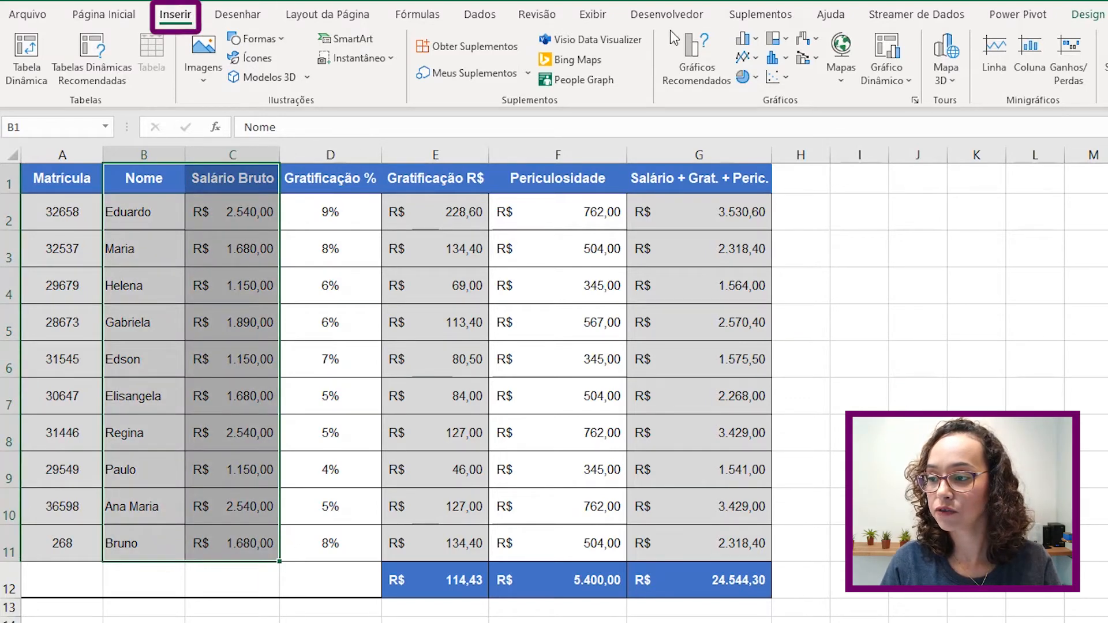
pyautogui.click(753, 41)
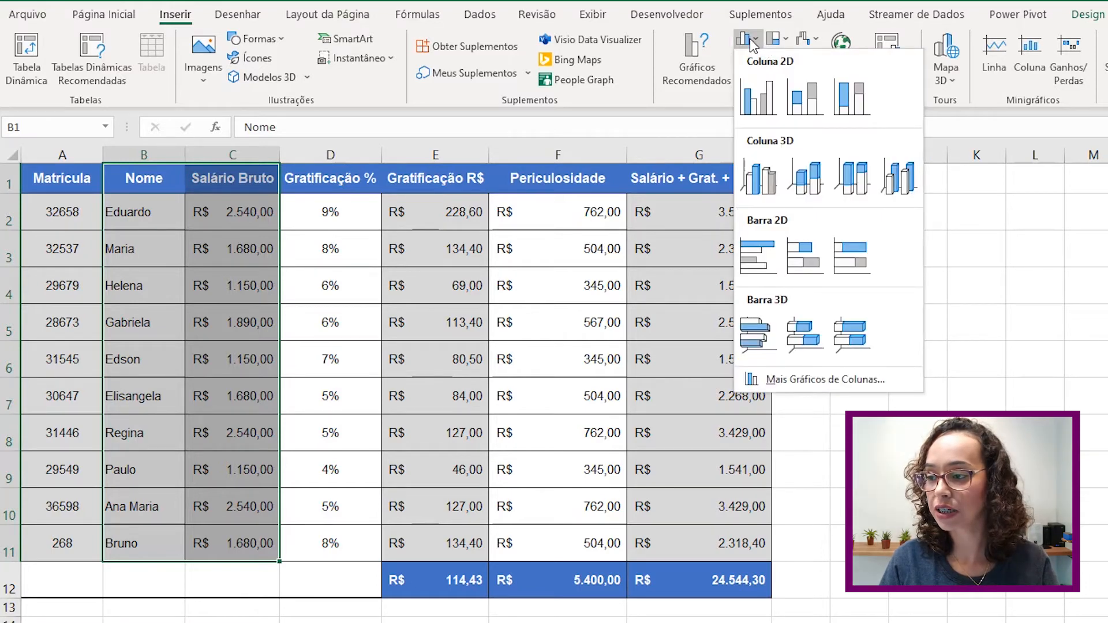
pyautogui.click(755, 259)
pyautogui.moveTo(817, 366); pyautogui.dragTo(1100, 222)
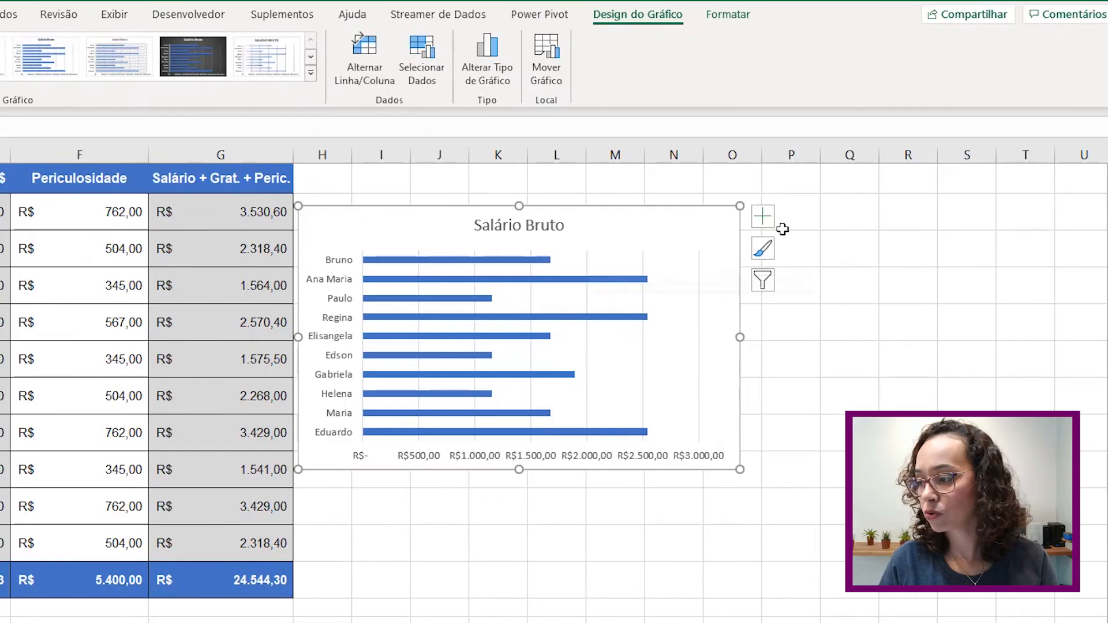
# - Add value labels showing each salary on the bars
pyautogui.click(775, 220)
pyautogui.click(804, 287)
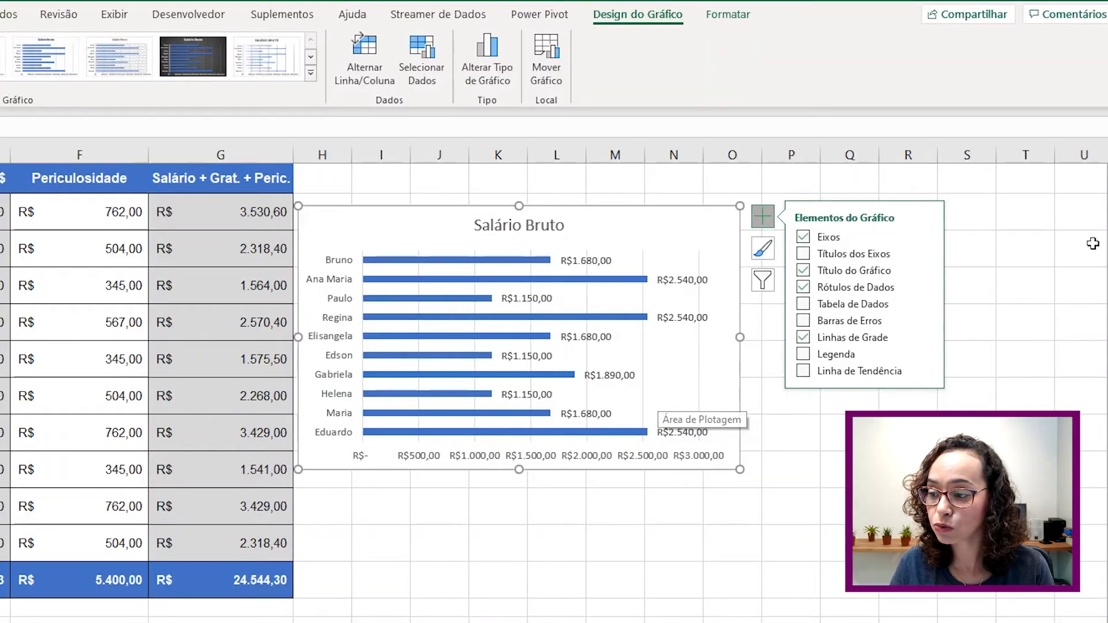
pyautogui.click(895, 120)
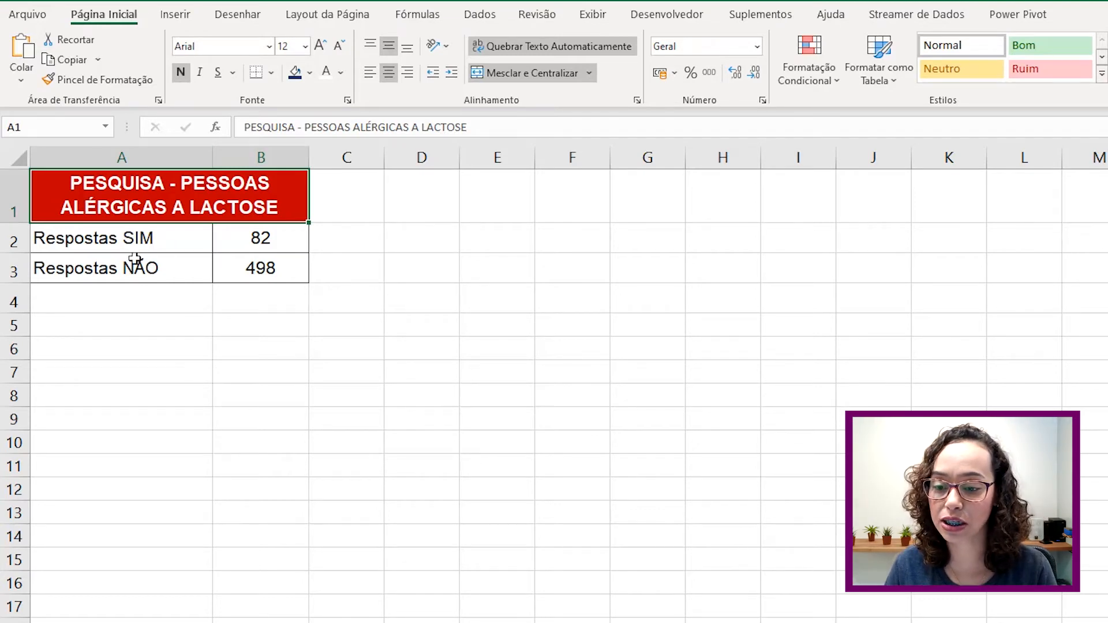
# - Insert a 2D pie chart of the survey responses and counts beside the table
pyautogui.moveTo(98, 240)
pyautogui.mouseDown()
pyautogui.moveTo(241, 245)
pyautogui.moveTo(245, 270)
pyautogui.mouseUp()
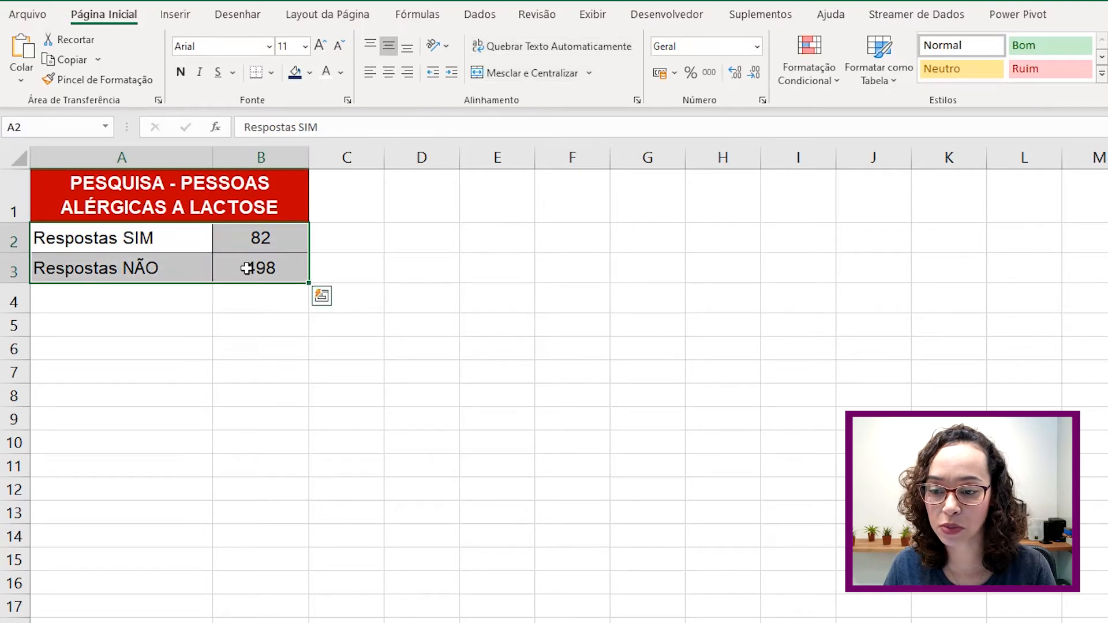
pyautogui.click(166, 9)
pyautogui.click(756, 77)
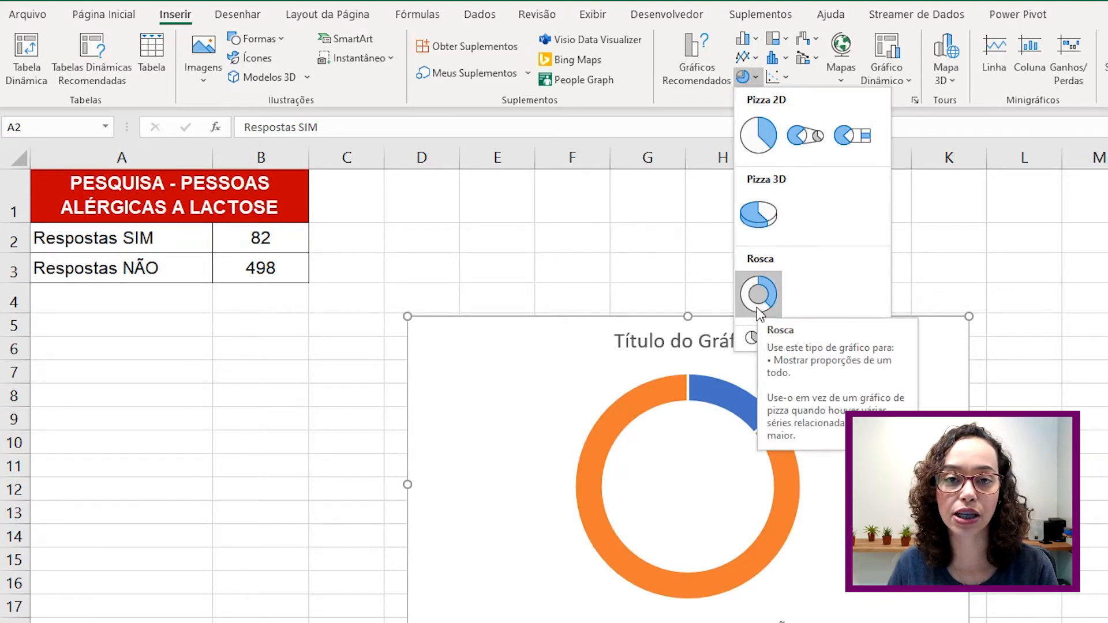
pyautogui.click(759, 138)
pyautogui.moveTo(779, 379); pyautogui.dragTo(681, 206)
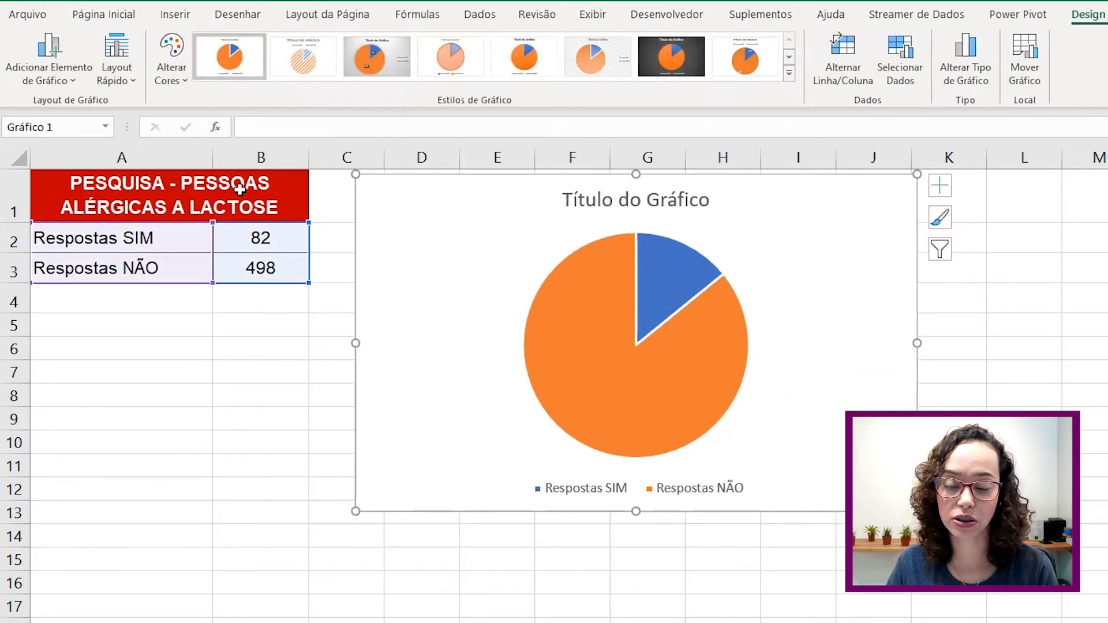
# - Insert another 2D pie chart from A1:B3 and place it next to the first one
pyautogui.click(240, 385)
pyautogui.moveTo(131, 205); pyautogui.dragTo(271, 268)
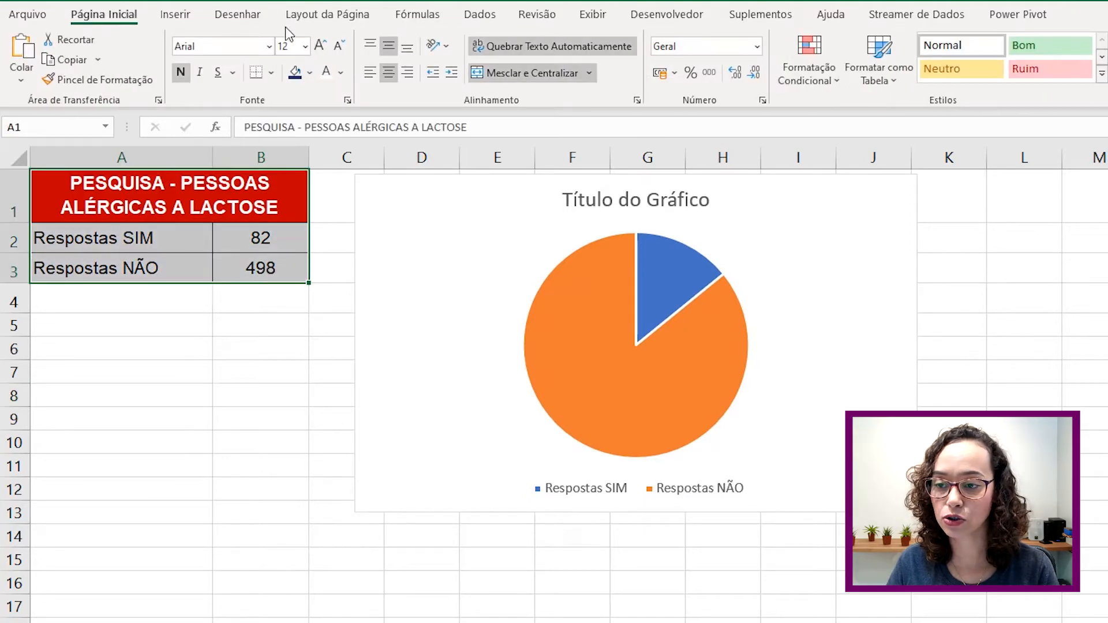
pyautogui.click(175, 14)
pyautogui.click(743, 76)
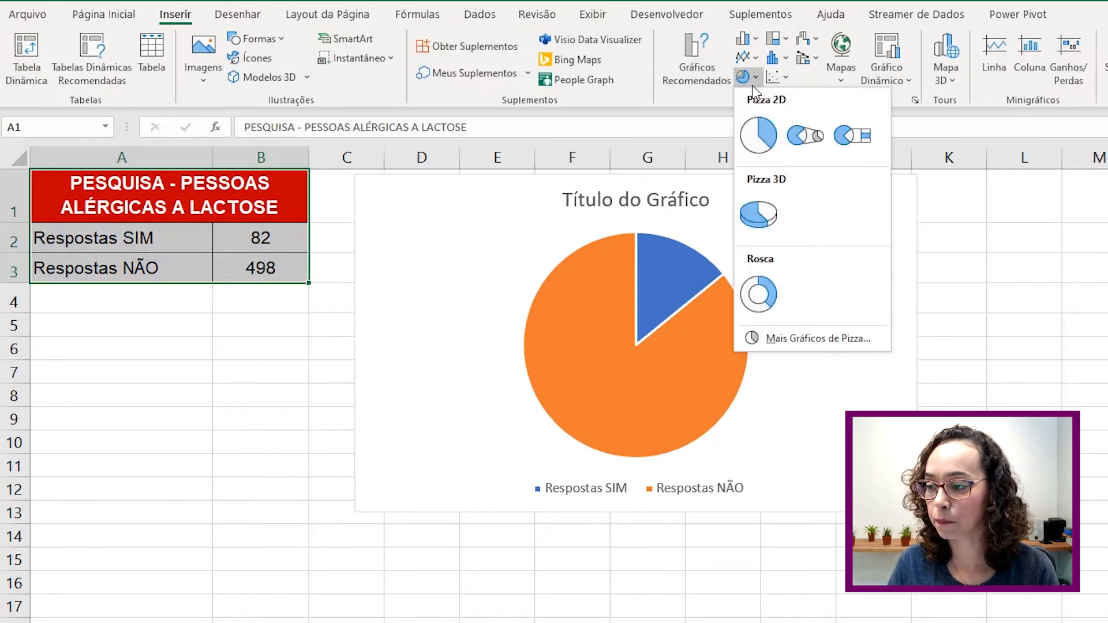
pyautogui.click(757, 130)
pyautogui.moveTo(837, 379); pyautogui.dragTo(1107, 264)
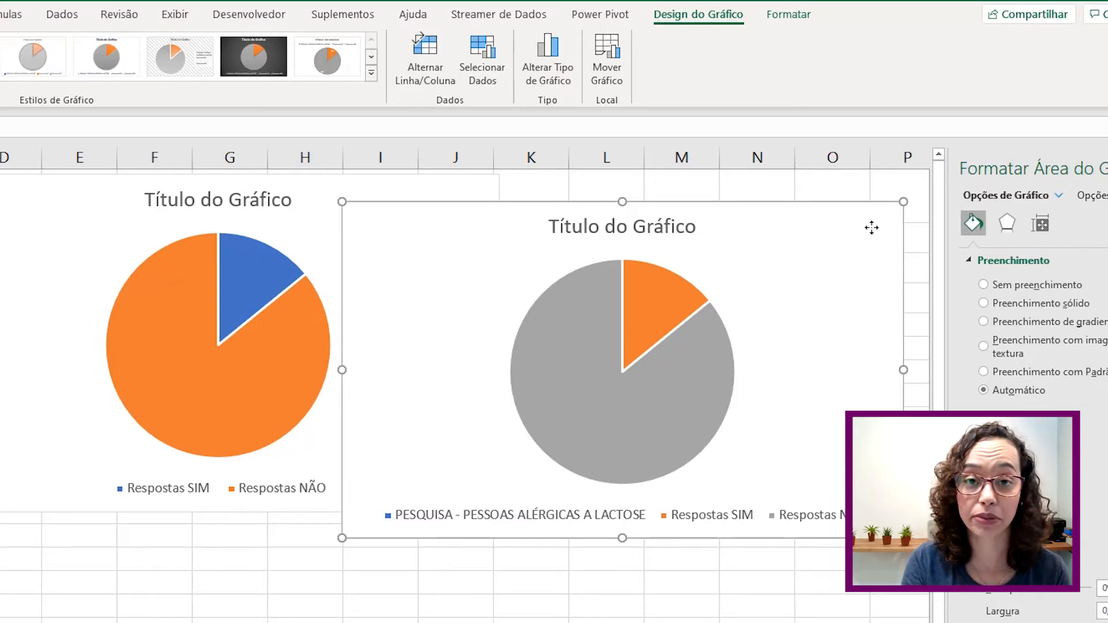
# - Delete the extra pie chart and add data labels to the original survey pie
pyautogui.press('Delete')
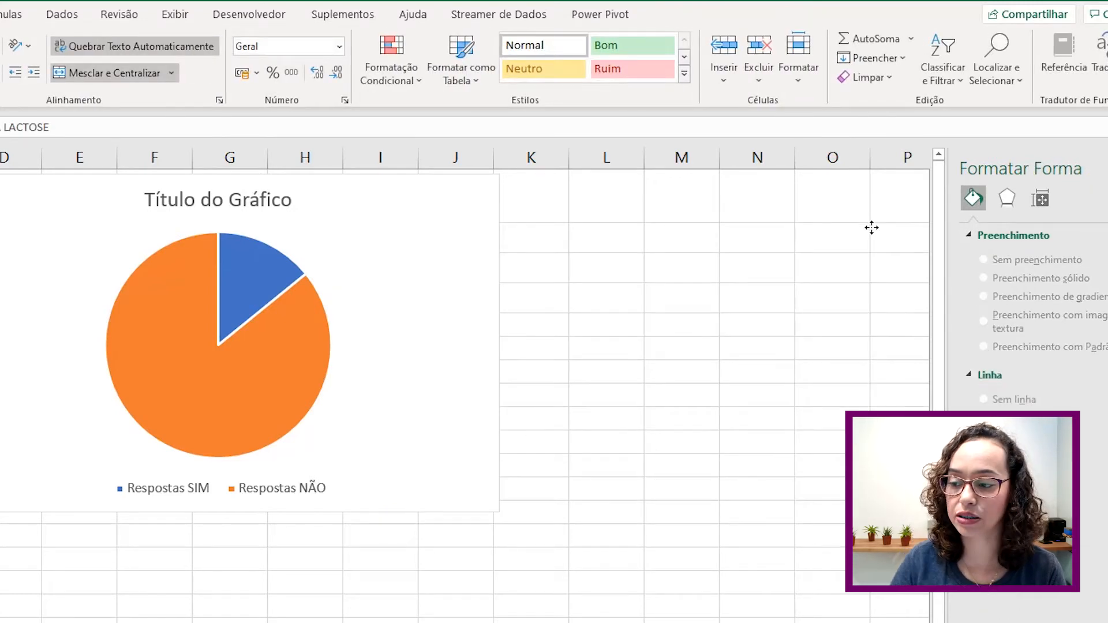
pyautogui.click(490, 204)
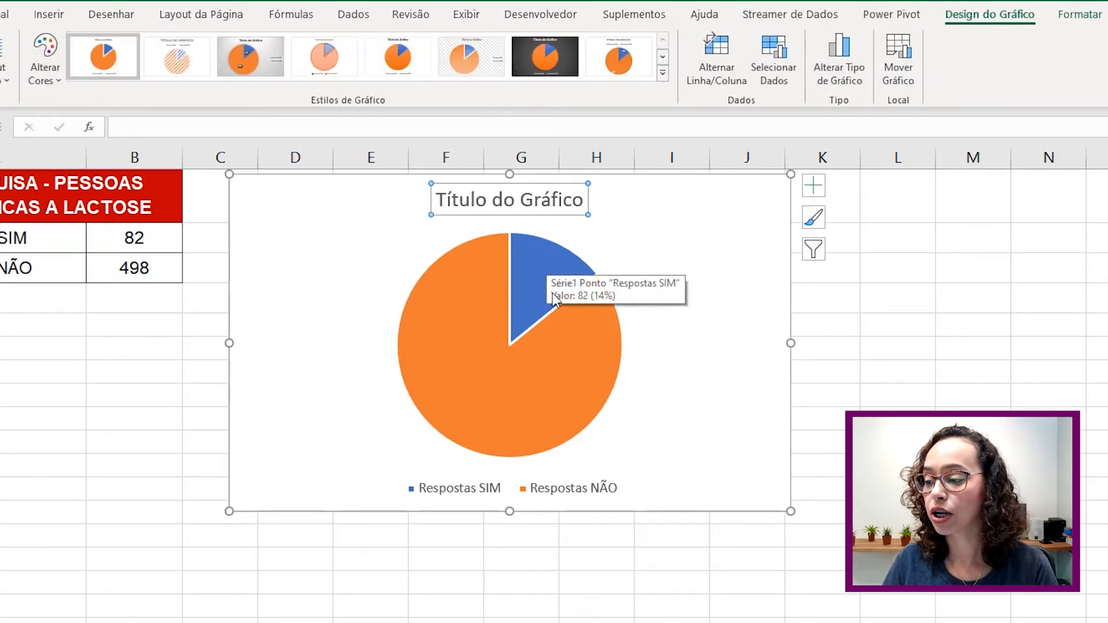
pyautogui.click(815, 186)
pyautogui.click(852, 222)
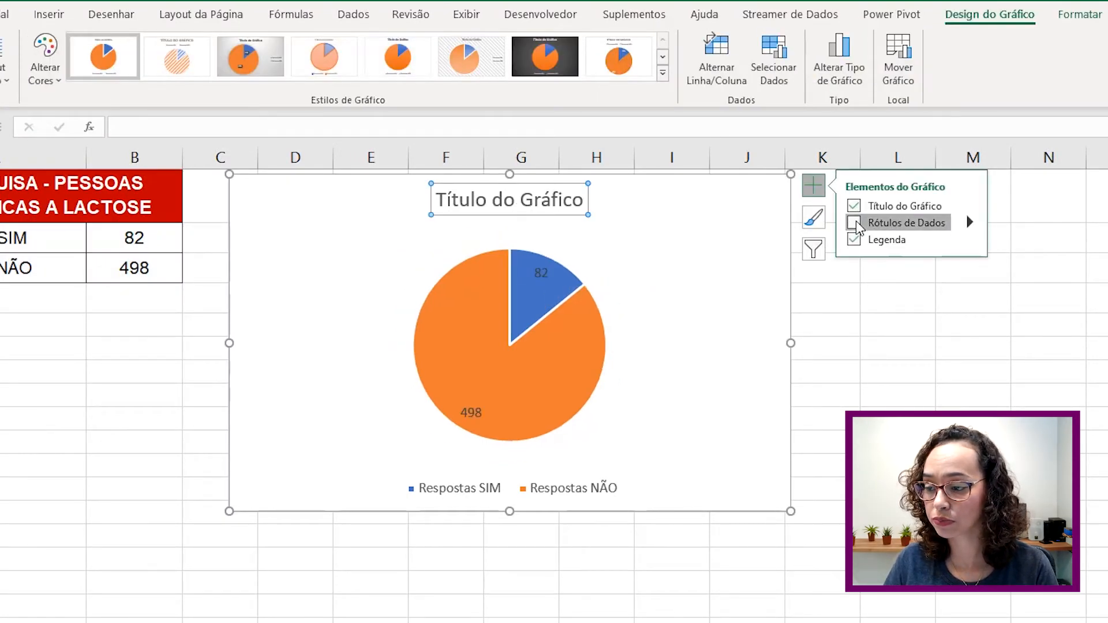
# - Format the slice labels to show percentages only (14% and 86%), not values
pyautogui.moveTo(577, 367)
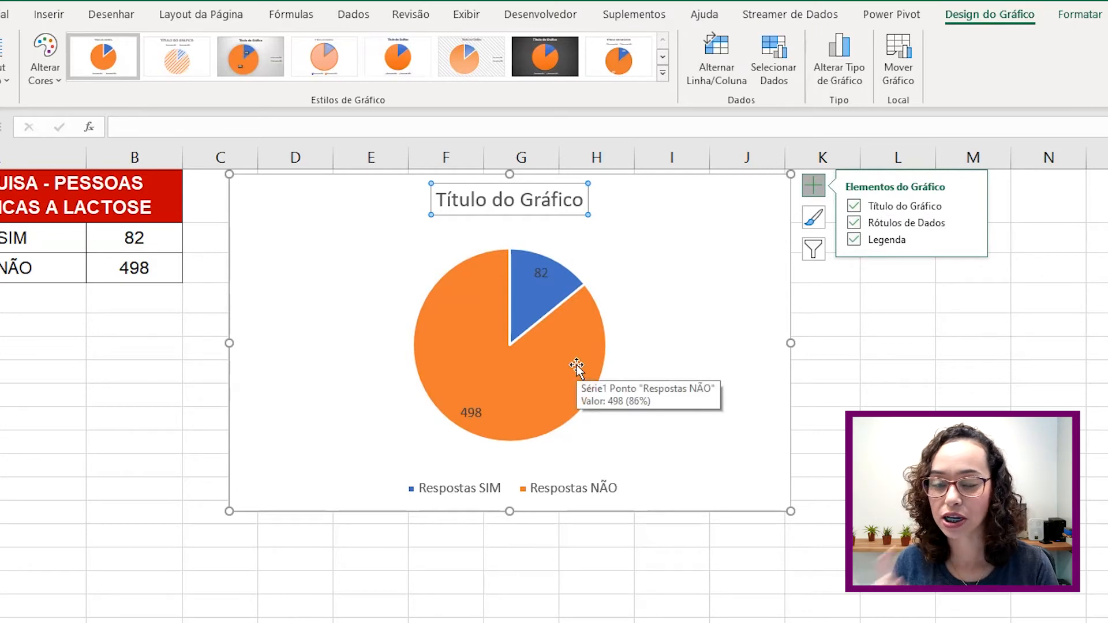
pyautogui.click(545, 270)
pyautogui.rightClick(545, 271)
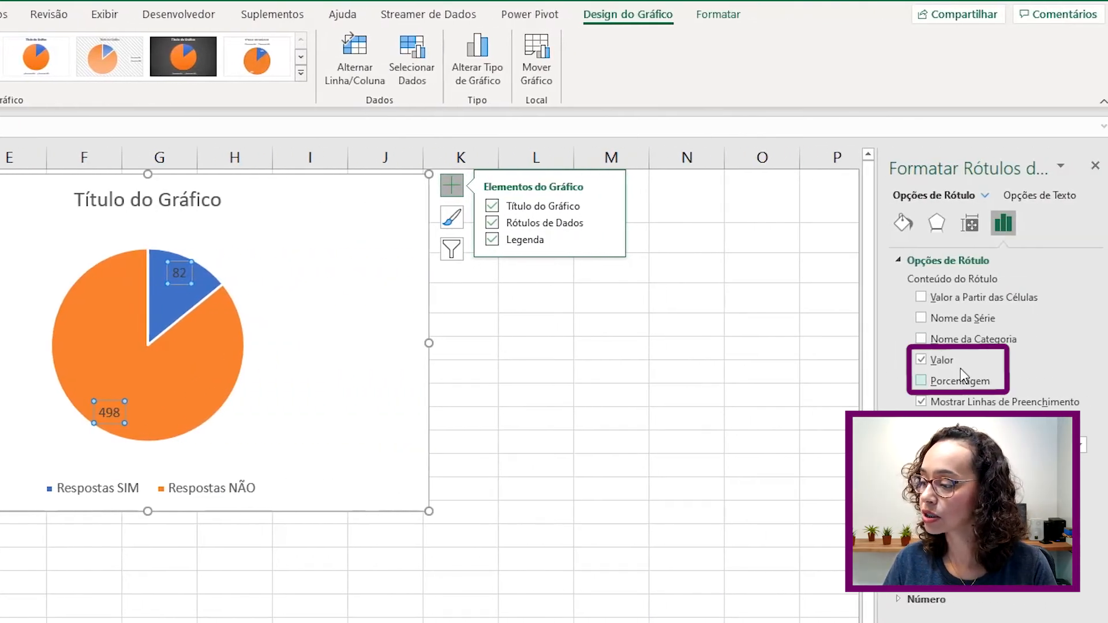
pyautogui.click(921, 382)
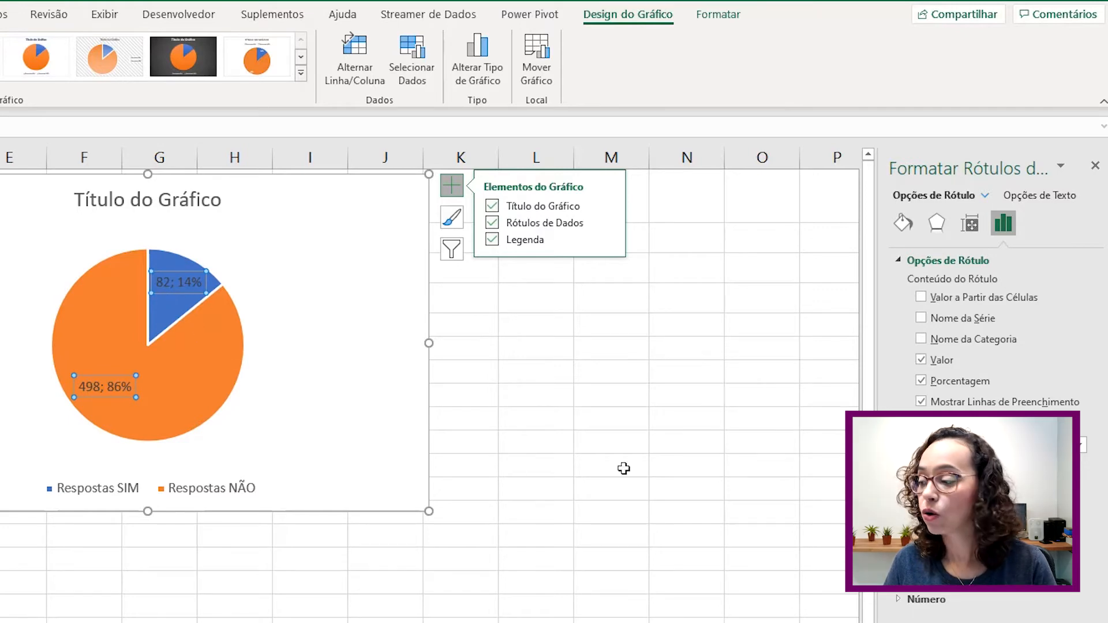
pyautogui.click(922, 359)
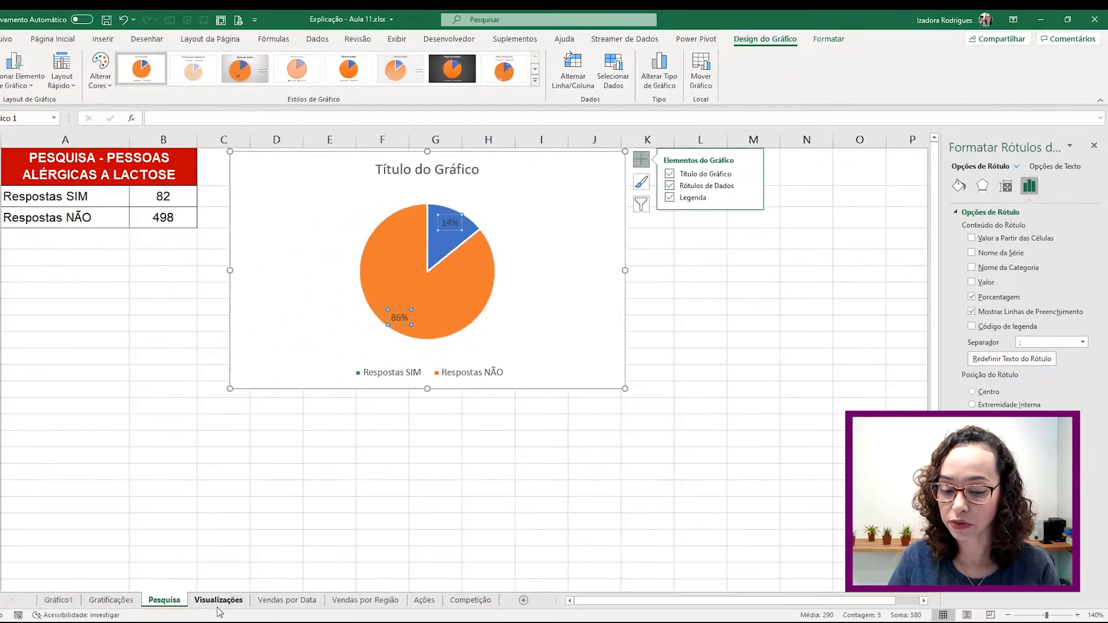
# - On the Visualizações sheet, chart Data versus Blog - Views as a line with markers
pyautogui.click(219, 603)
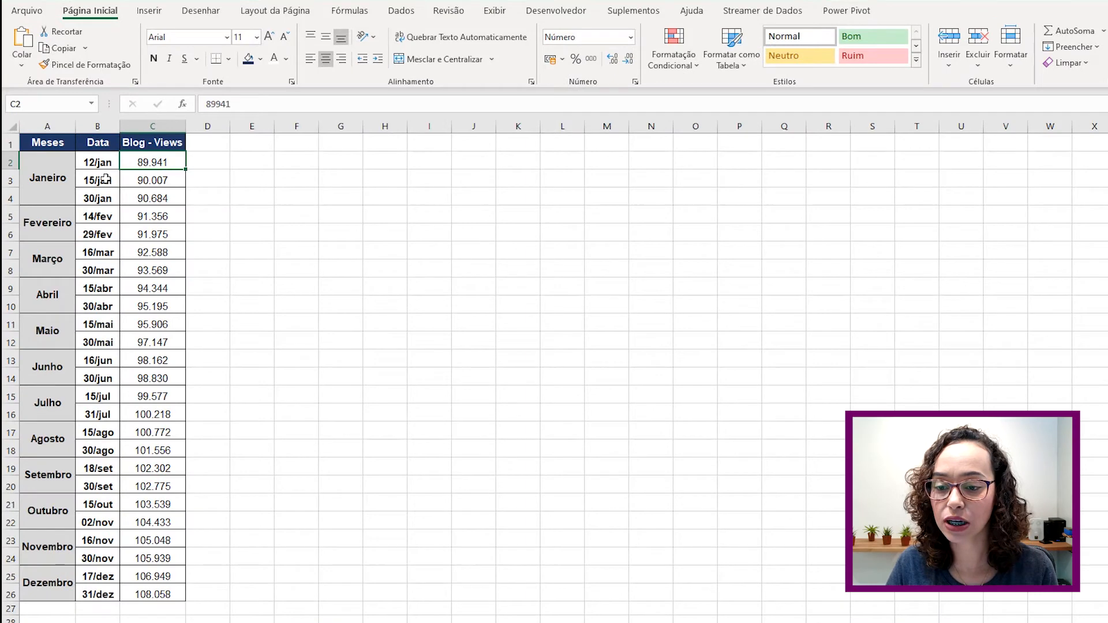
pyautogui.moveTo(95, 142); pyautogui.dragTo(149, 595)
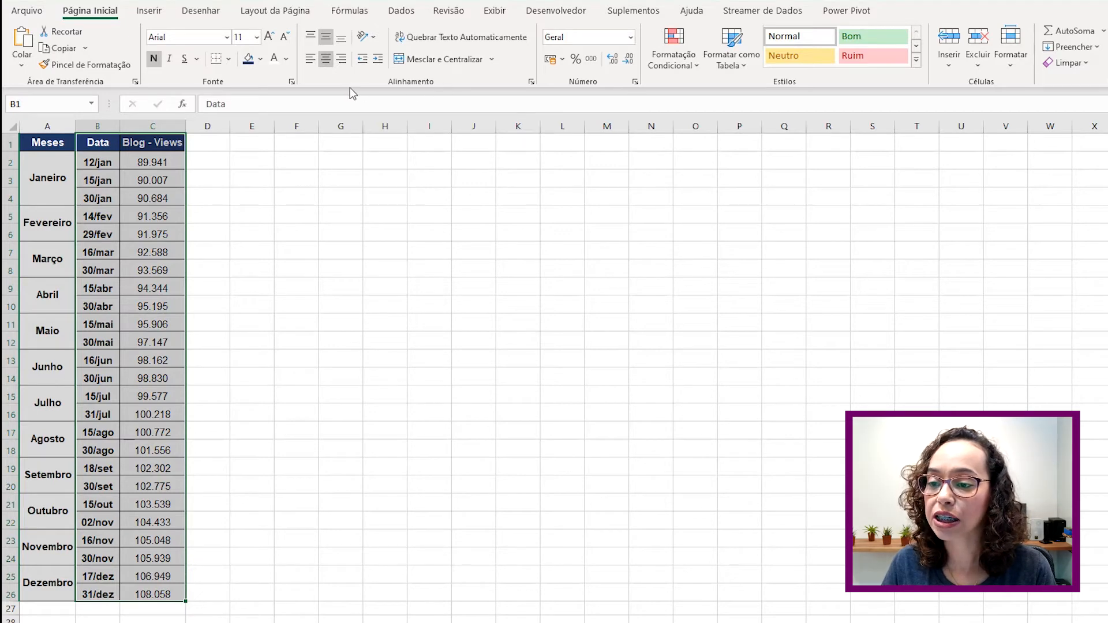
pyautogui.click(161, 13)
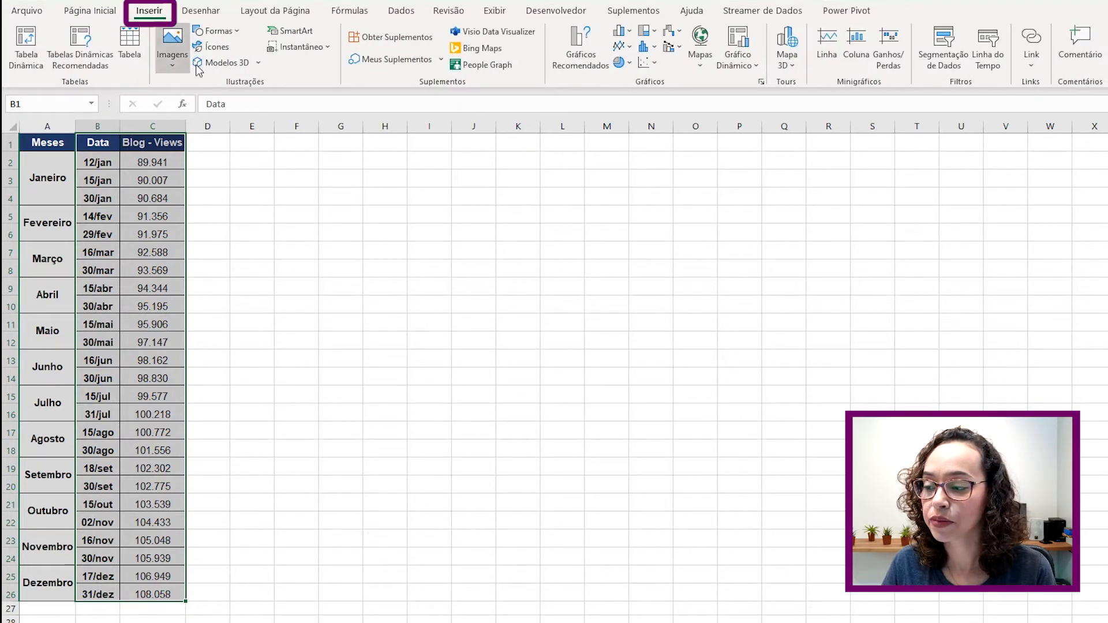
pyautogui.click(635, 50)
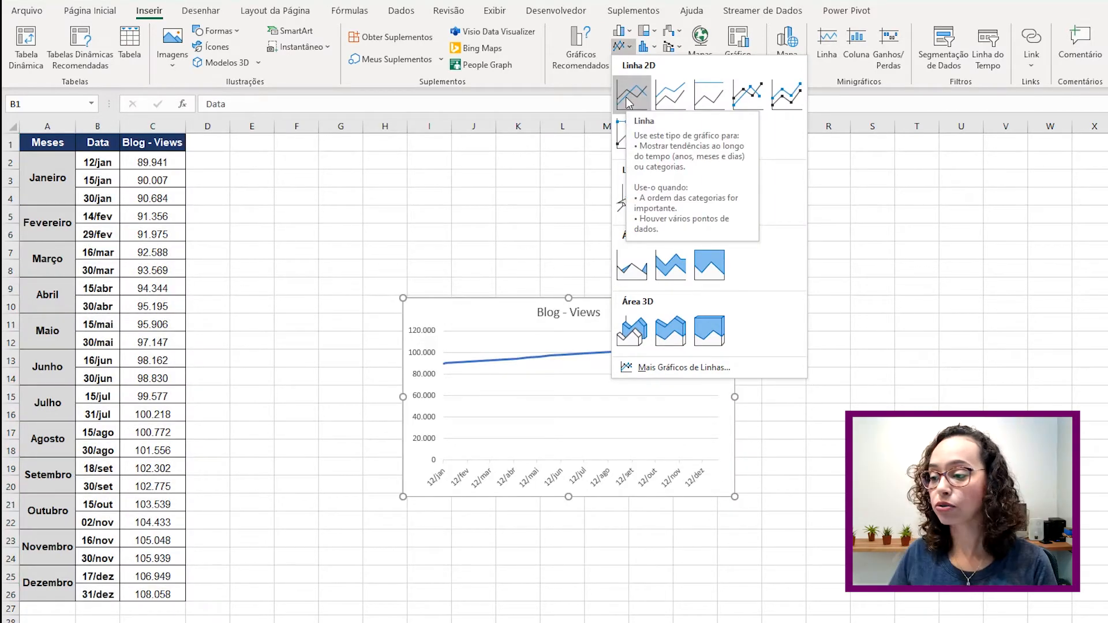
pyautogui.click(749, 102)
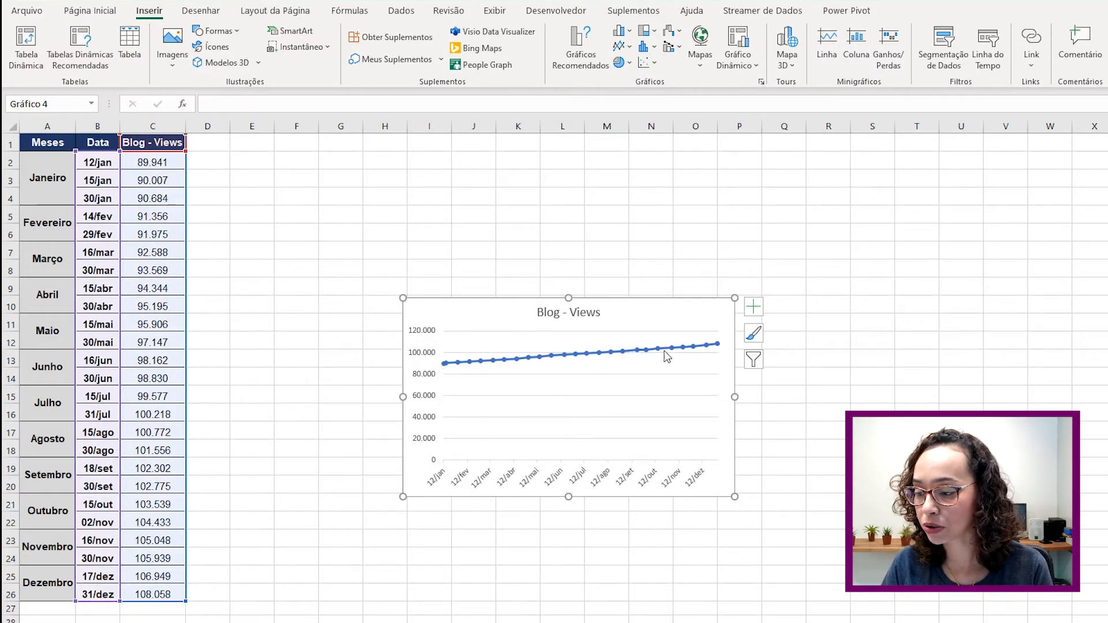
# - Widen the line chart and change the 30/mai views in C12 to 55.000
pyautogui.moveTo(736, 397); pyautogui.dragTo(918, 397)
pyautogui.click(150, 341)
pyautogui.doubleClick(150, 341)
pyautogui.doubleClick(150, 340)
pyautogui.write('5')
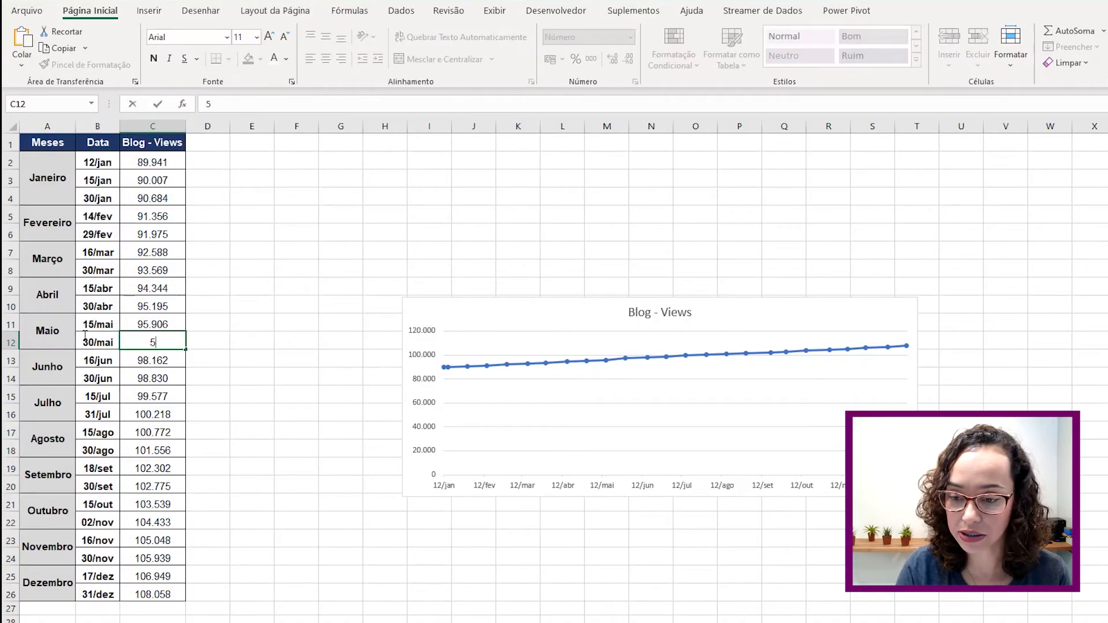
pyautogui.write('5.000')
pyautogui.press('Return')
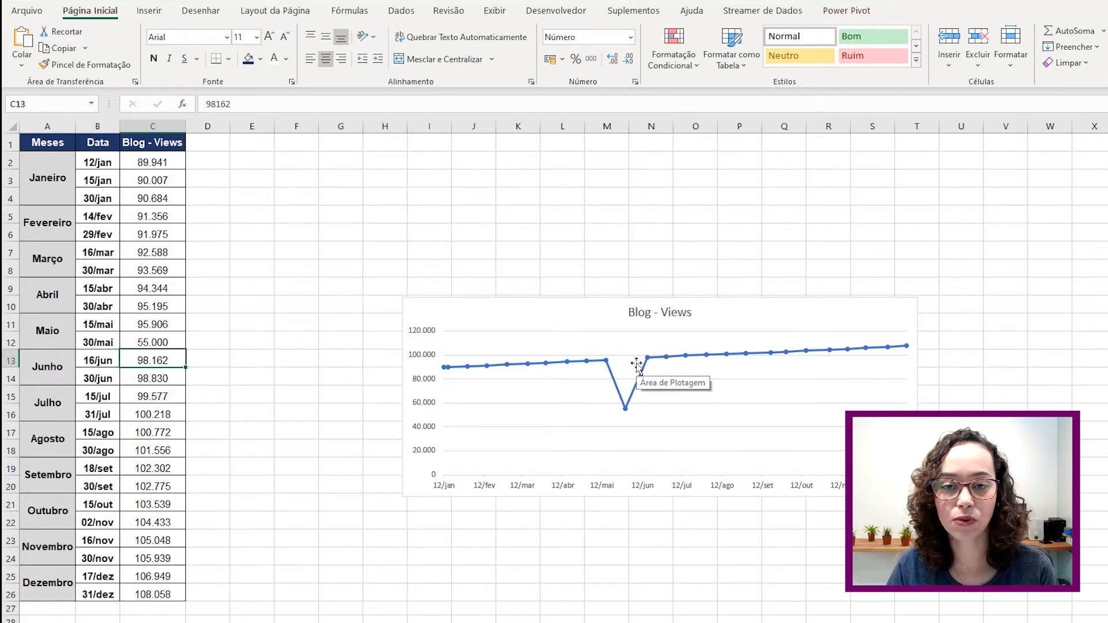
# - Change the 31/jul views in C16 to 150.000
pyautogui.click(167, 413)
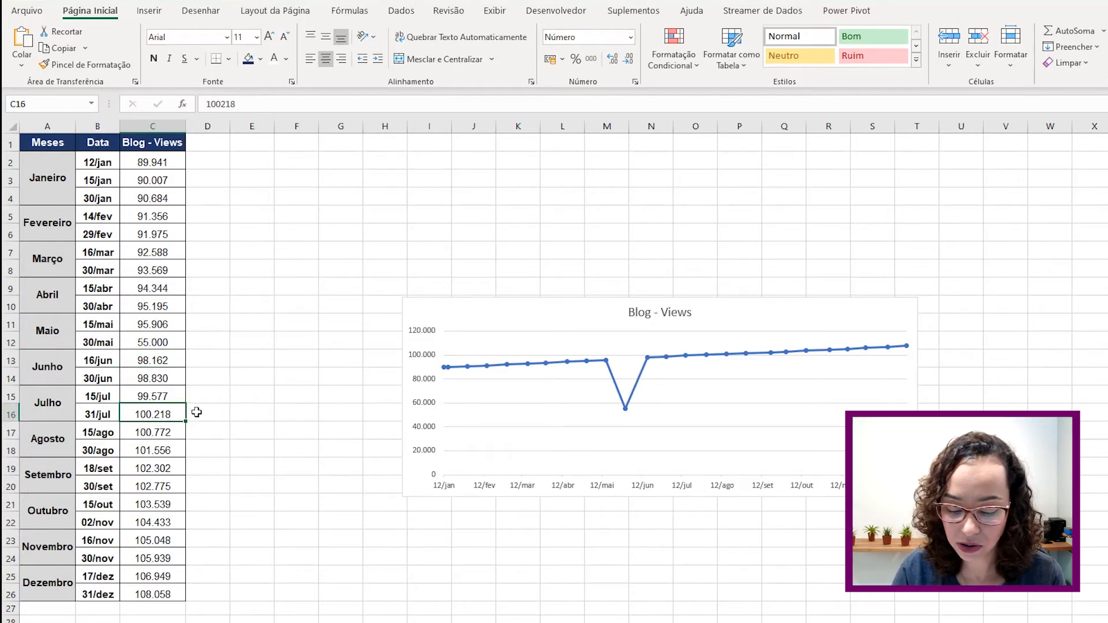
pyautogui.write('15')
pyautogui.write('0.000')
pyautogui.press('Return')
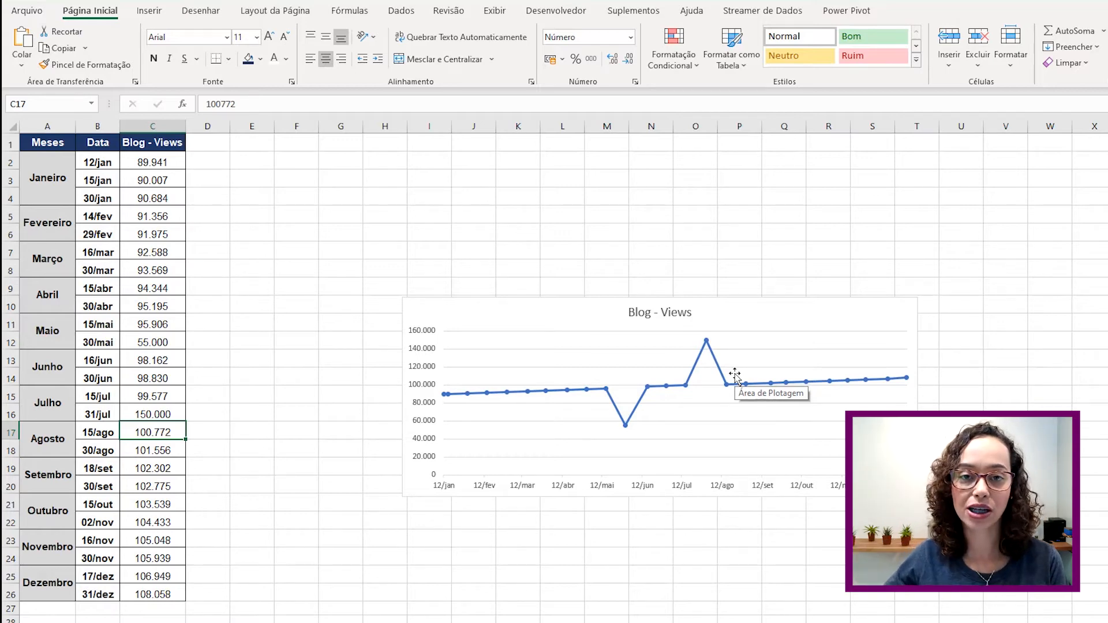
pyautogui.click(735, 375)
# - Select the Blog - Views chart and change an item in its chart elements list
pyautogui.click(783, 239)
pyautogui.click(710, 379)
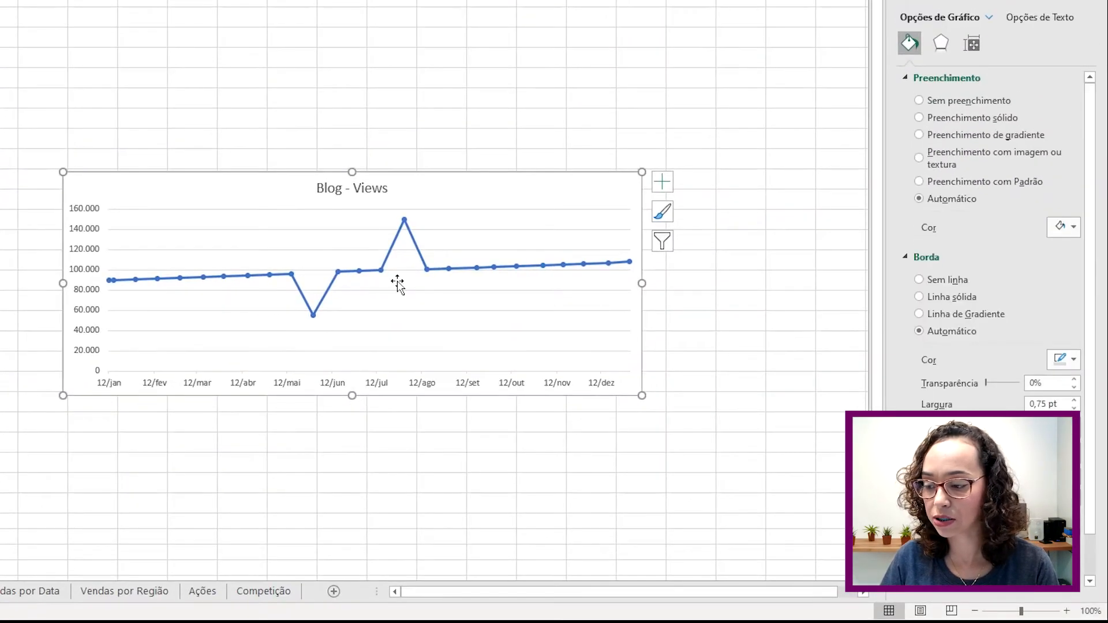
pyautogui.click(662, 182)
pyautogui.click(700, 248)
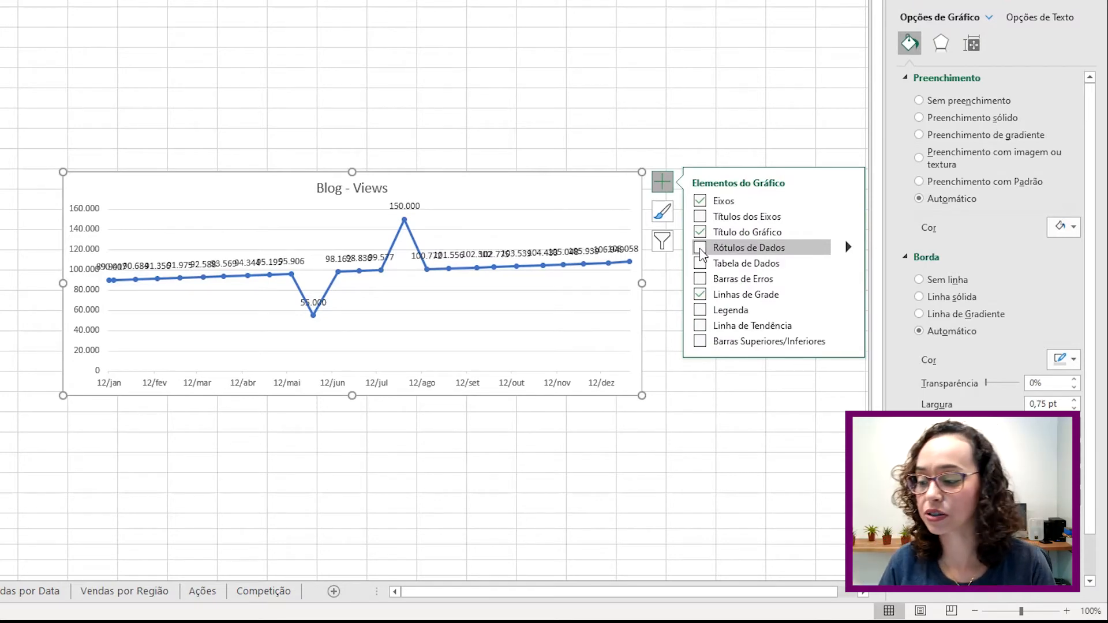
# - Format the Blog - Views series as a green, smoothed line
pyautogui.rightClick(424, 261)
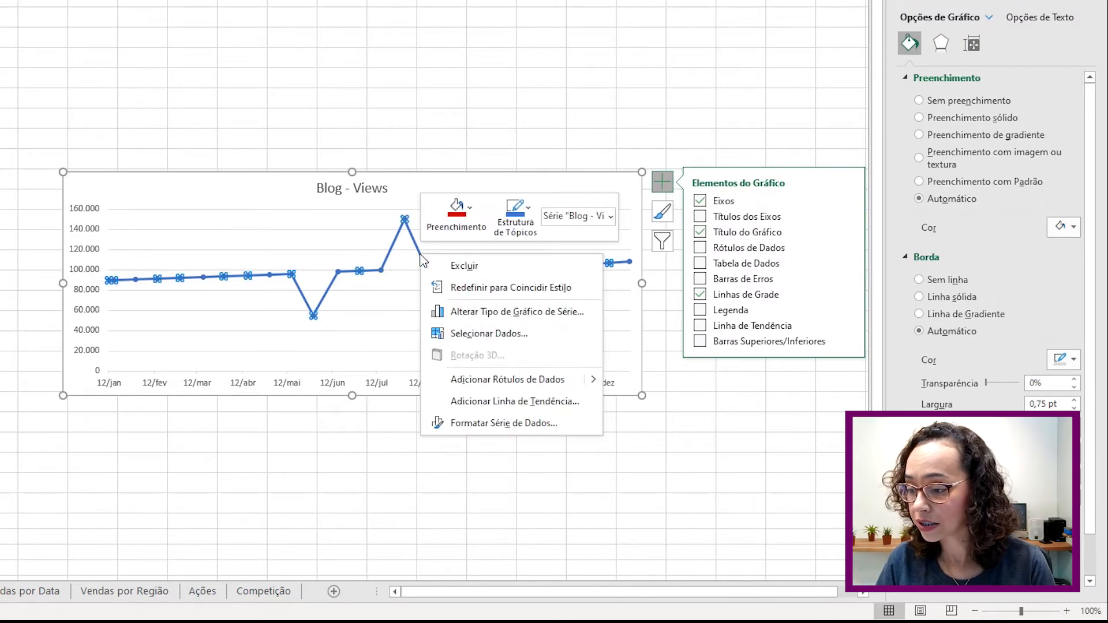
pyautogui.click(473, 424)
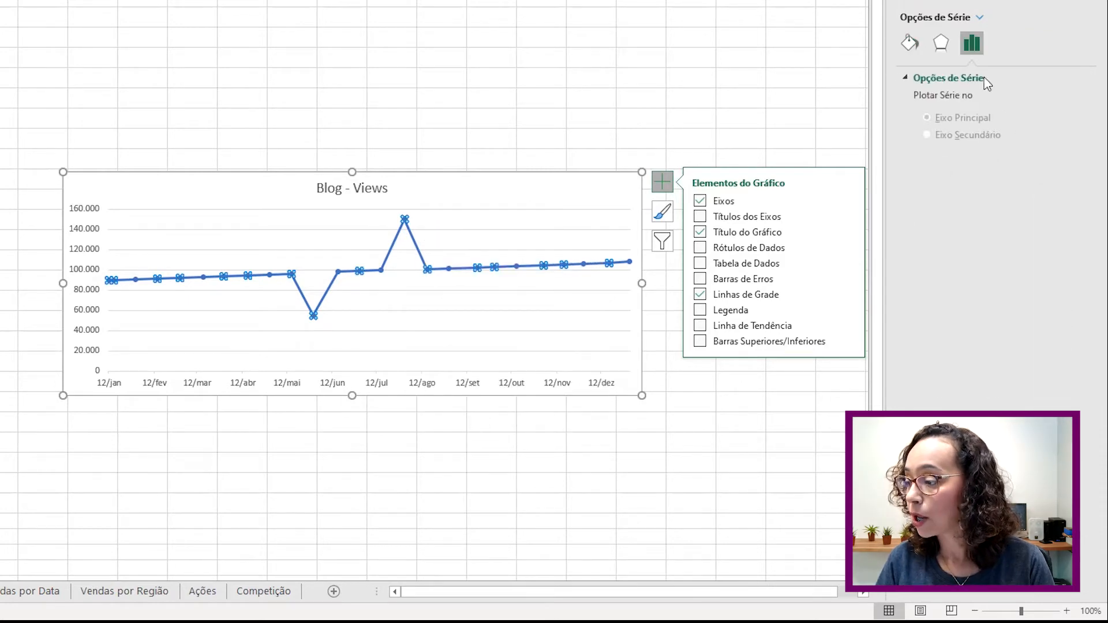
pyautogui.click(909, 46)
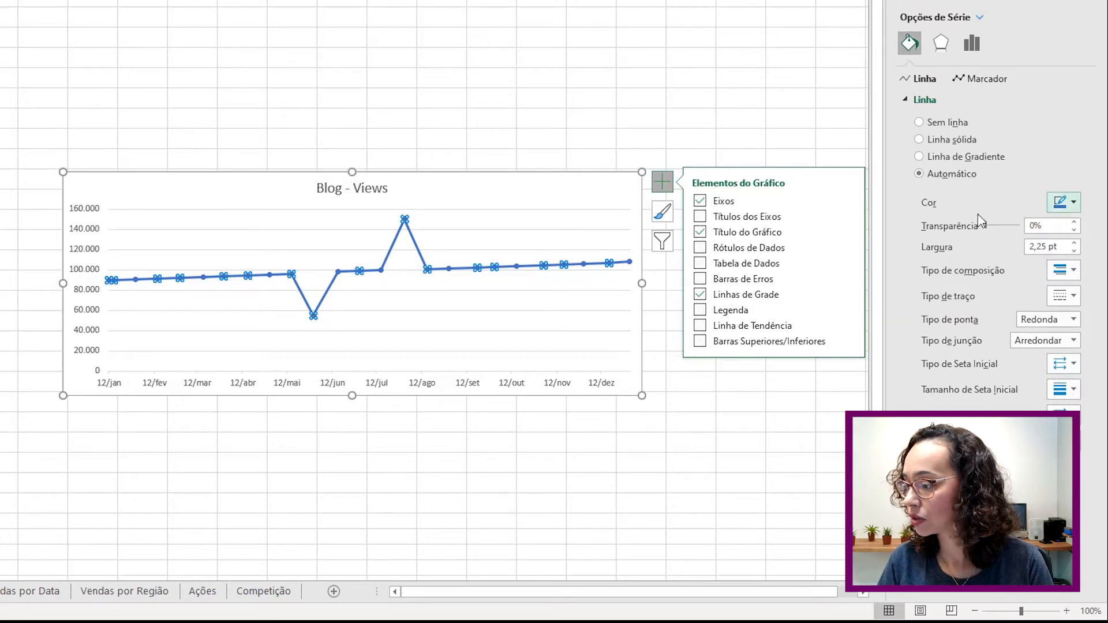
pyautogui.click(1073, 203)
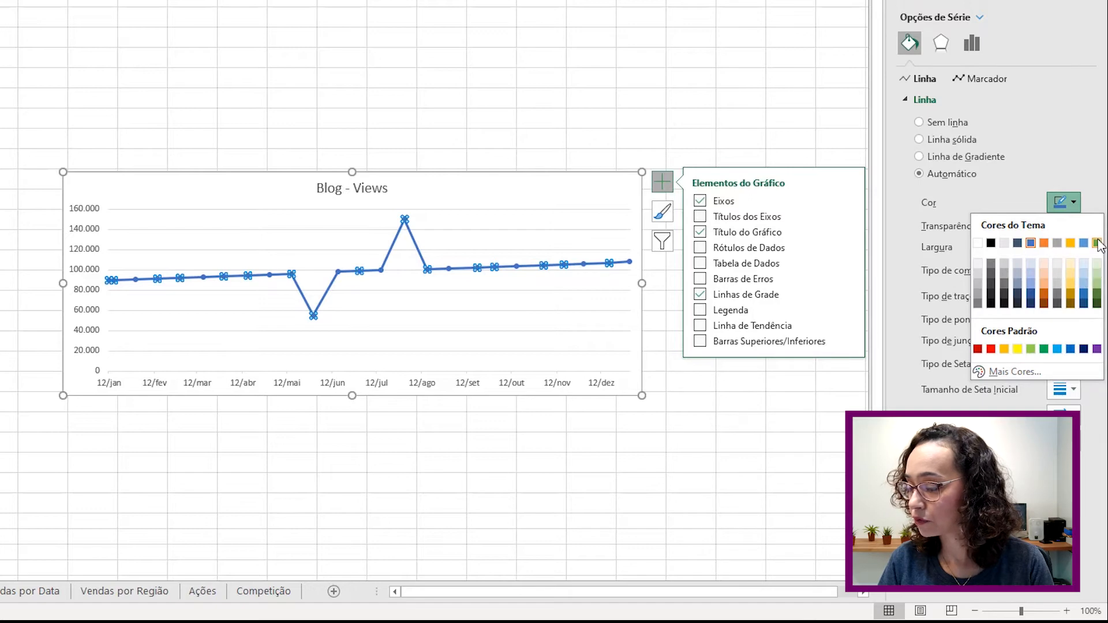
pyautogui.click(1097, 272)
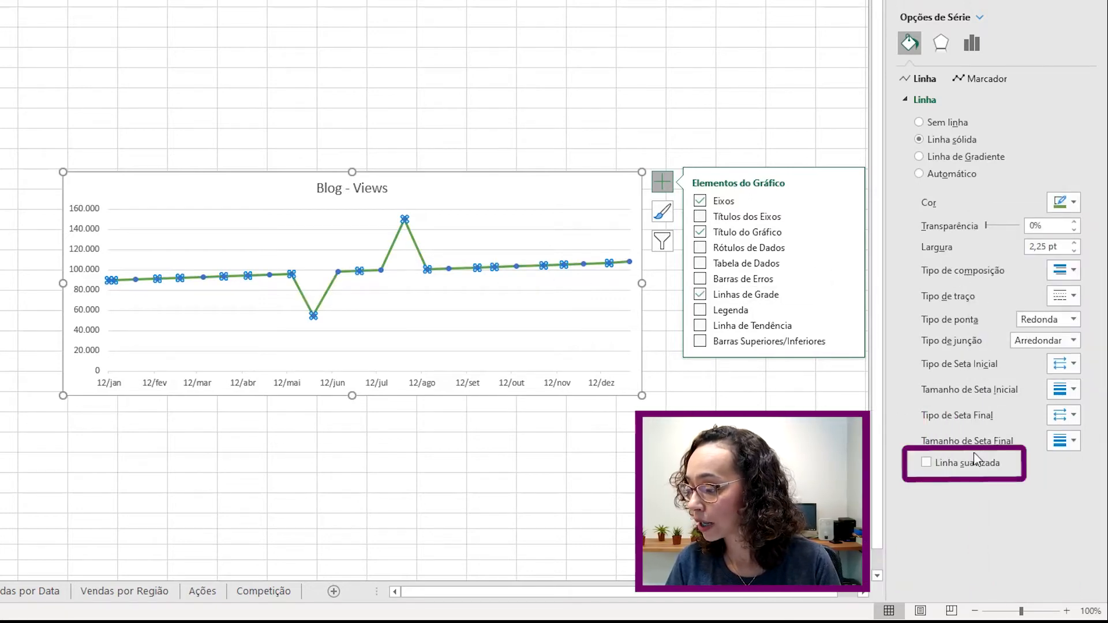
pyautogui.click(928, 463)
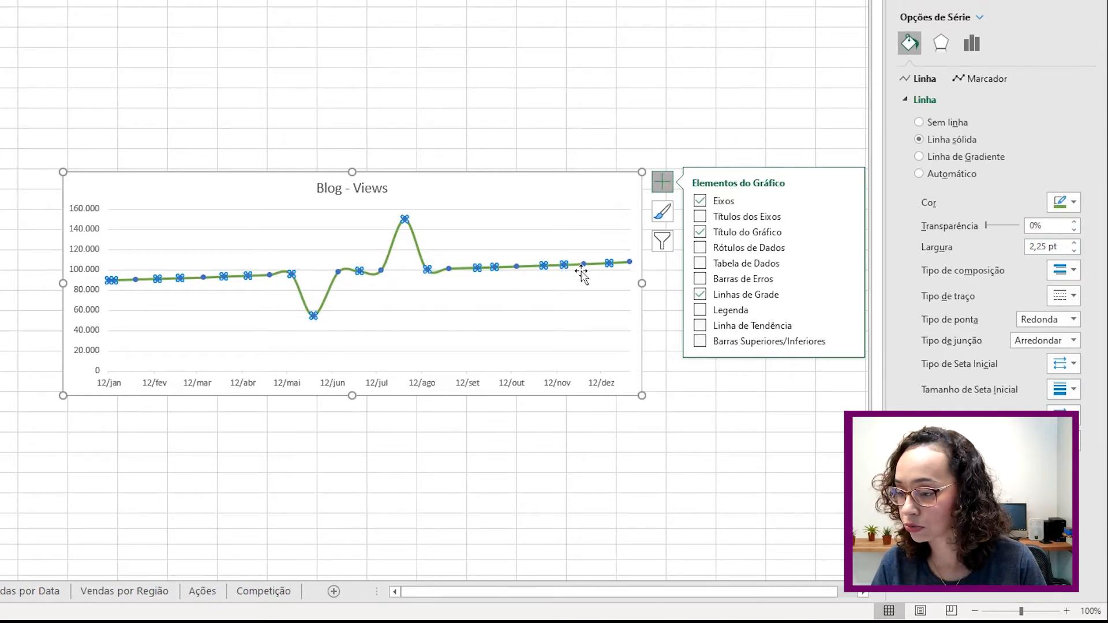
# - Give the Blog - Views markers a solid black fill
pyautogui.click(980, 80)
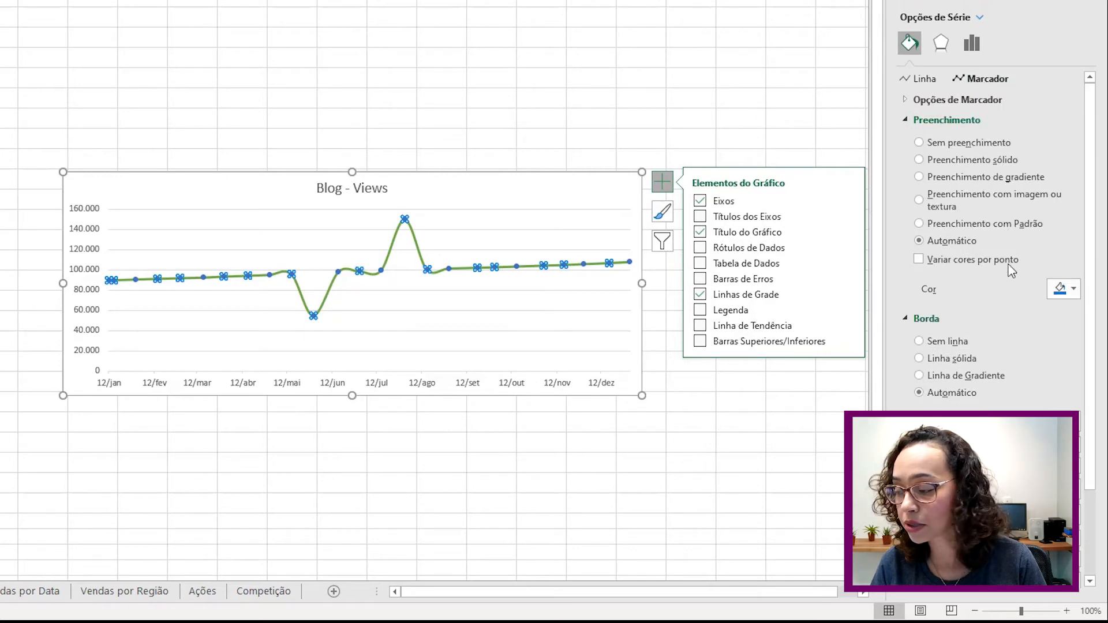
pyautogui.scroll(-1, 1016, 254)
pyautogui.click(1072, 253)
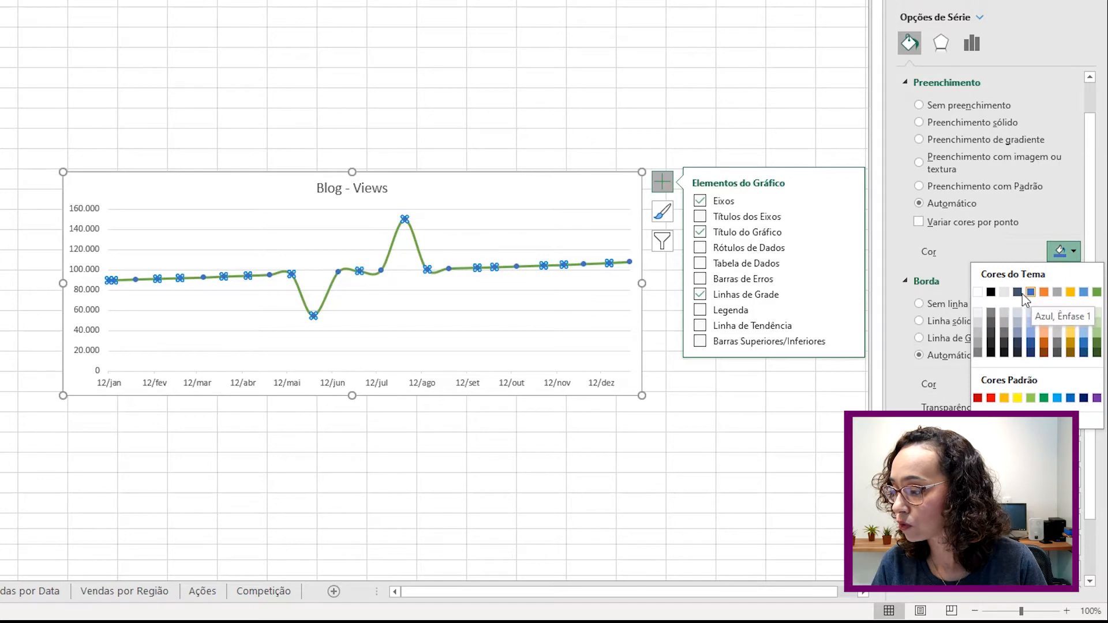
pyautogui.click(991, 293)
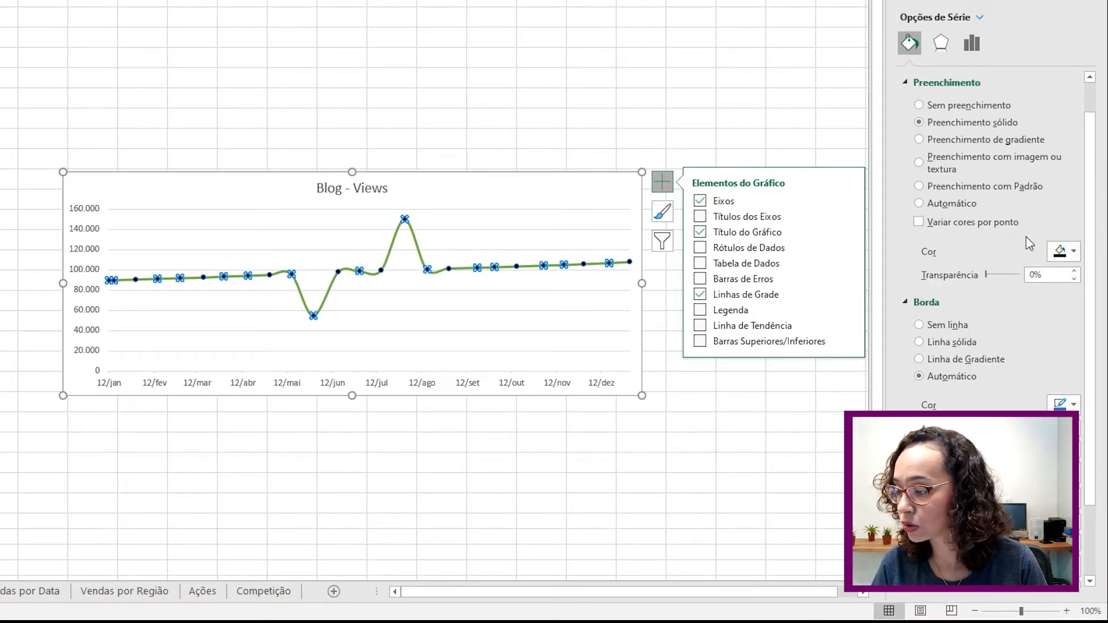
# - Set the marker border to solid black
pyautogui.scroll(-2, 1058, 191)
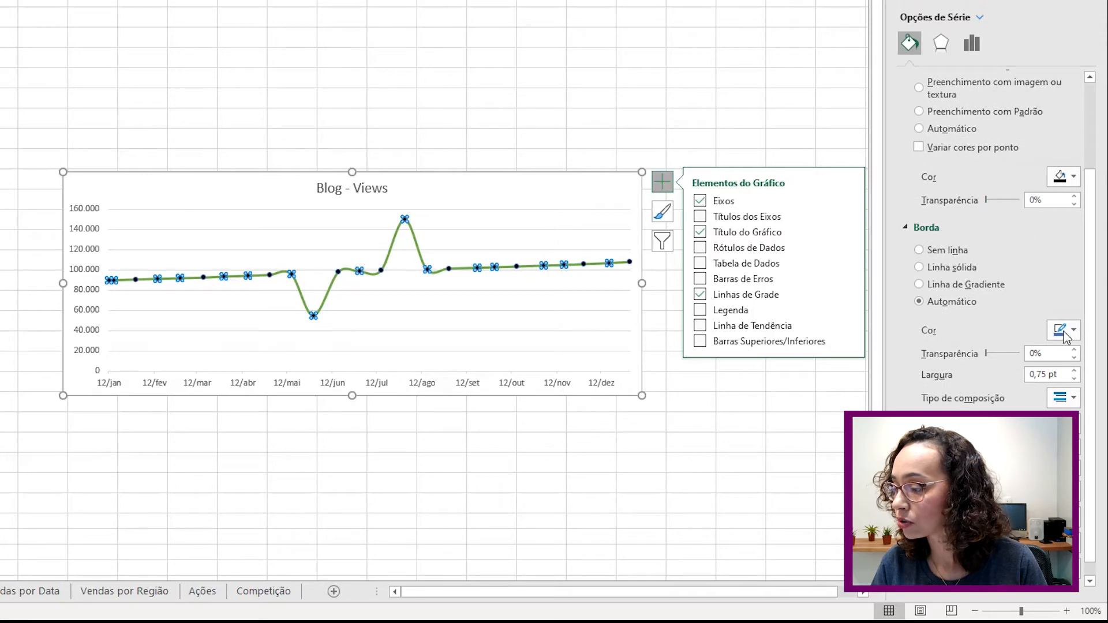
pyautogui.click(1071, 331)
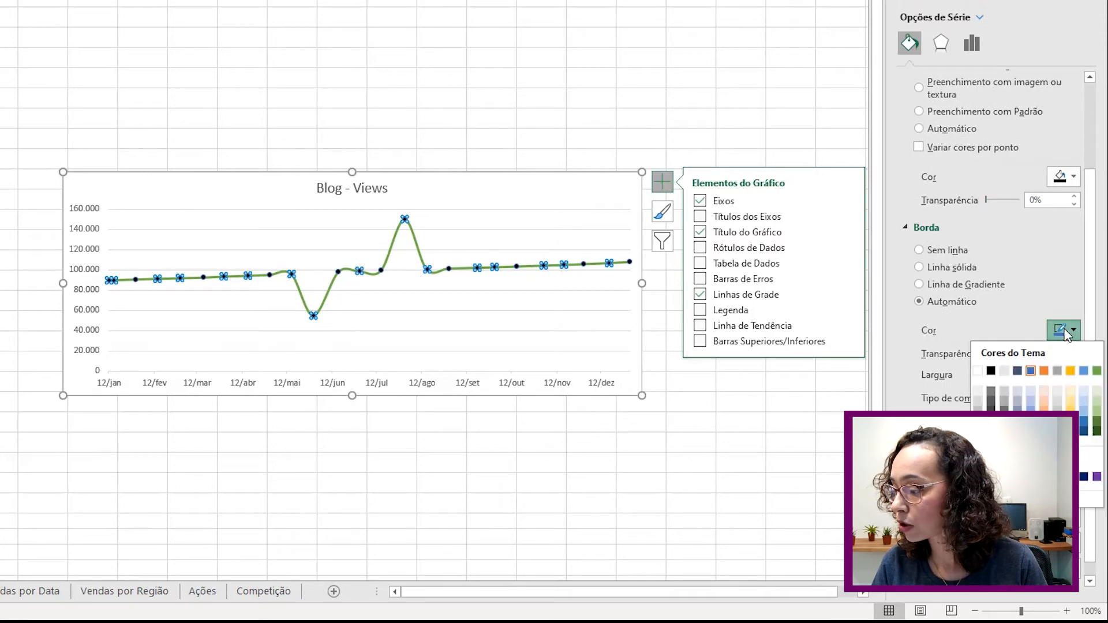
pyautogui.click(991, 371)
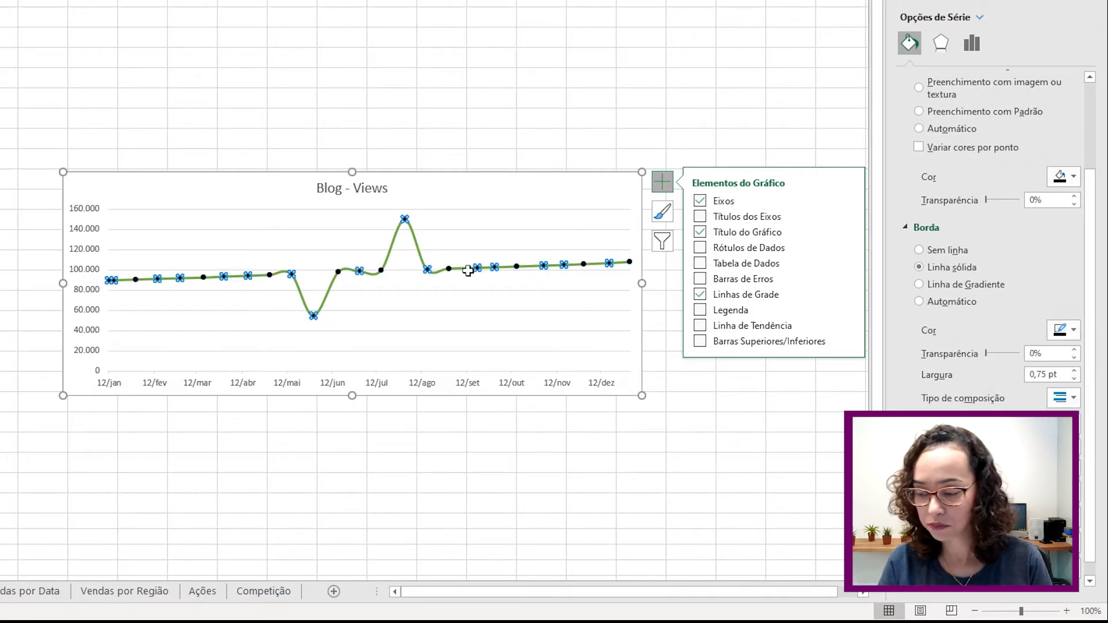
pyautogui.moveTo(467, 271)
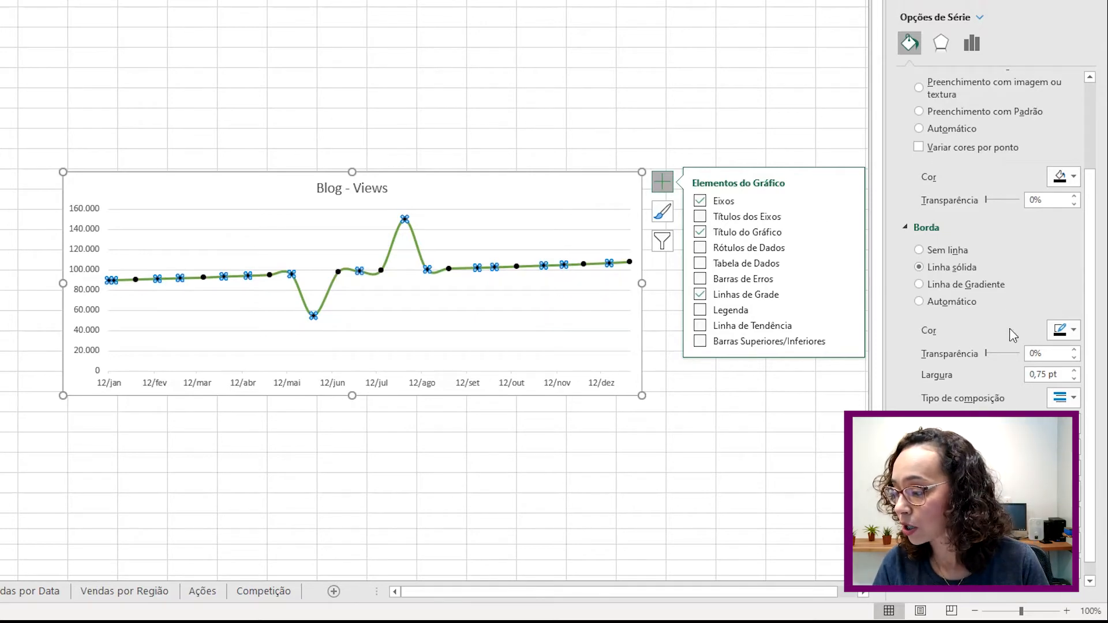
pyautogui.scroll(-1, 1026, 347)
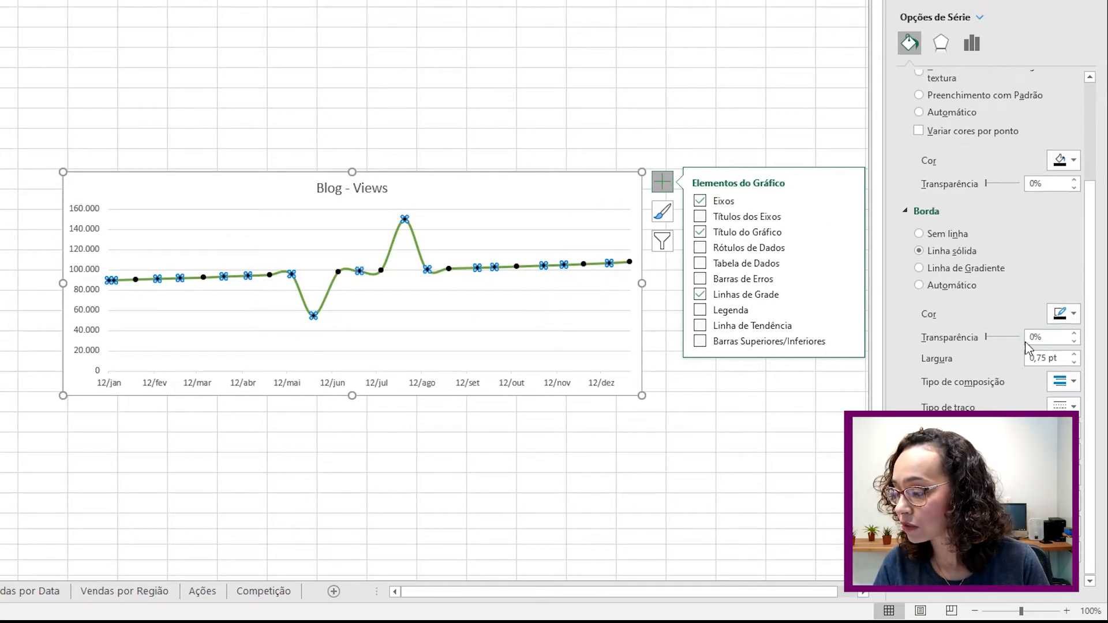
pyautogui.click(438, 200)
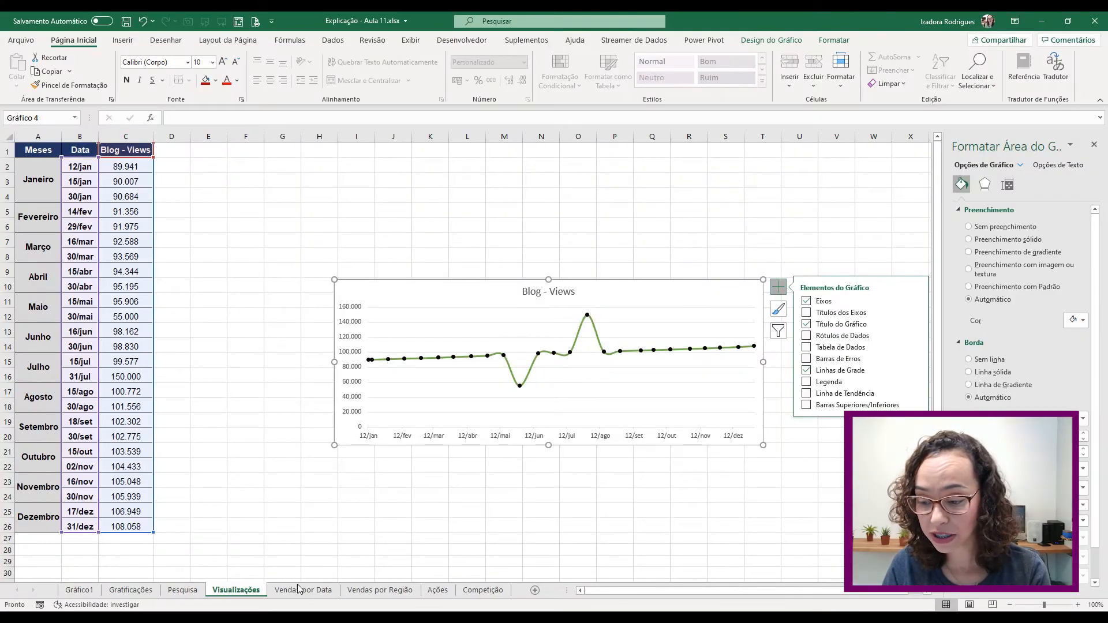
# - On Vendas por Data, select Data (A1:A13) together with Total R$ (F1:F13)
pyautogui.click(295, 588)
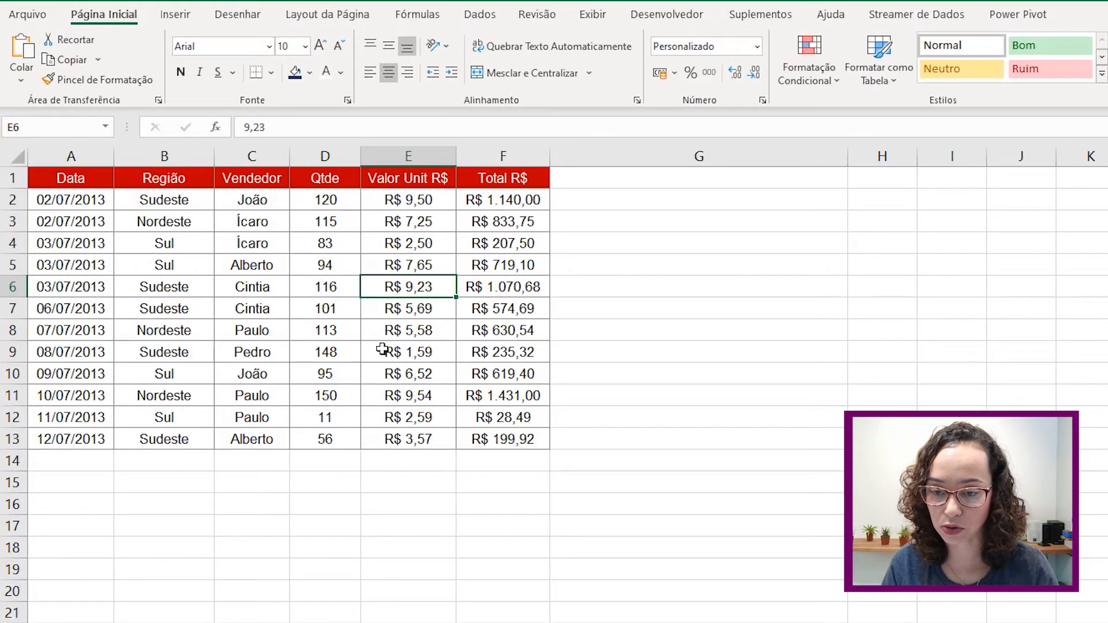
pyautogui.moveTo(87, 174); pyautogui.dragTo(81, 437)
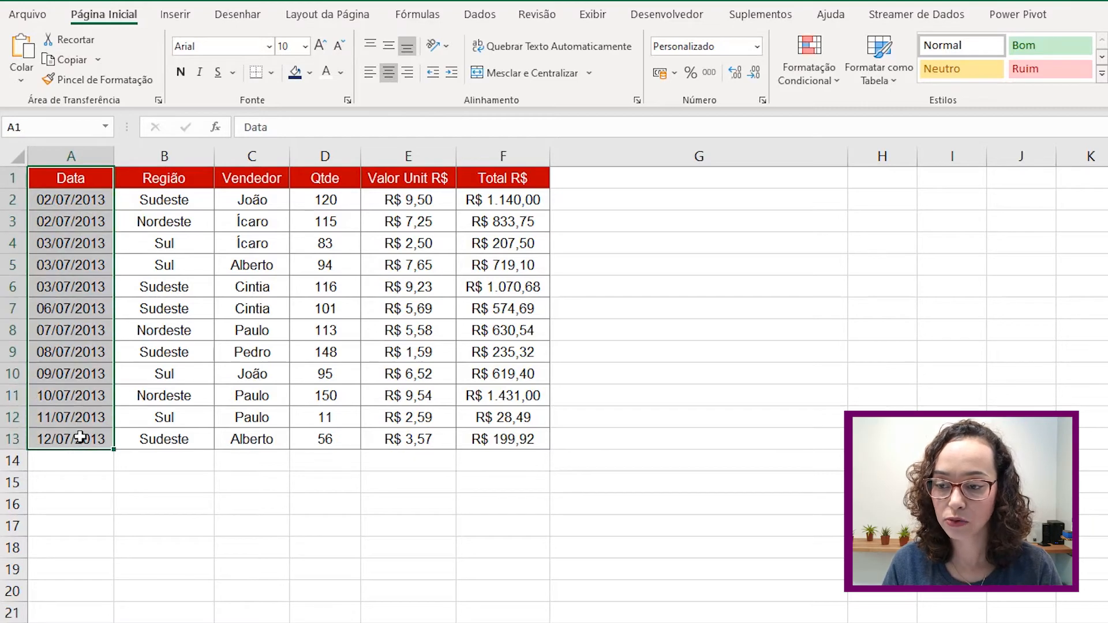
pyautogui.keyDown('ctrl'); pyautogui.moveTo(487, 178); pyautogui.dragTo(488, 438); pyautogui.keyUp('ctrl')
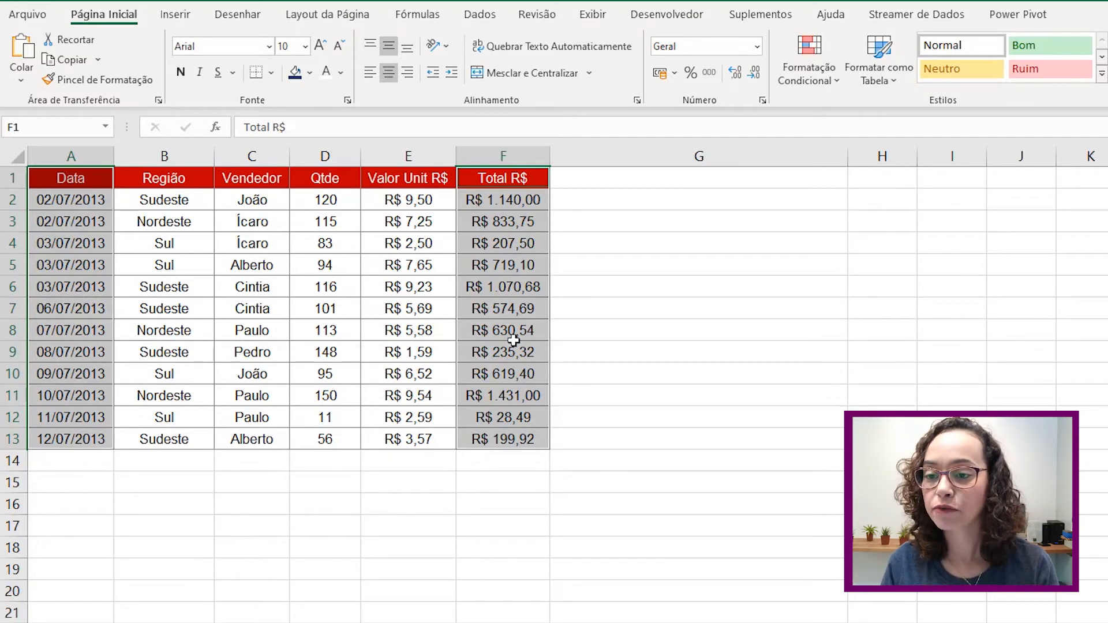
pyautogui.click(175, 14)
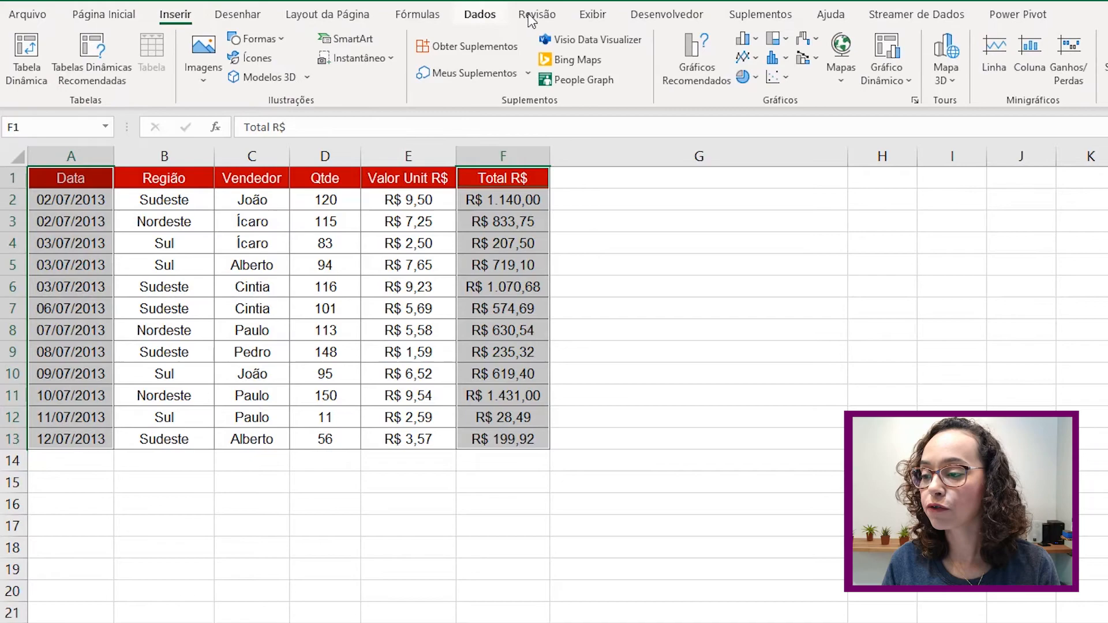
pyautogui.click(745, 39)
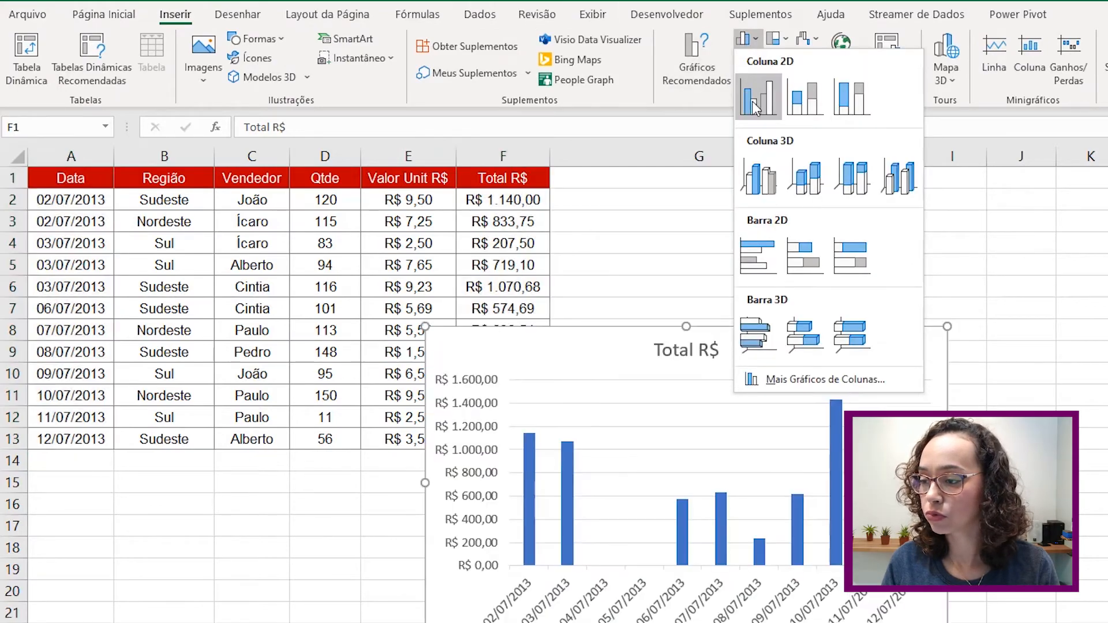
pyautogui.click(757, 98)
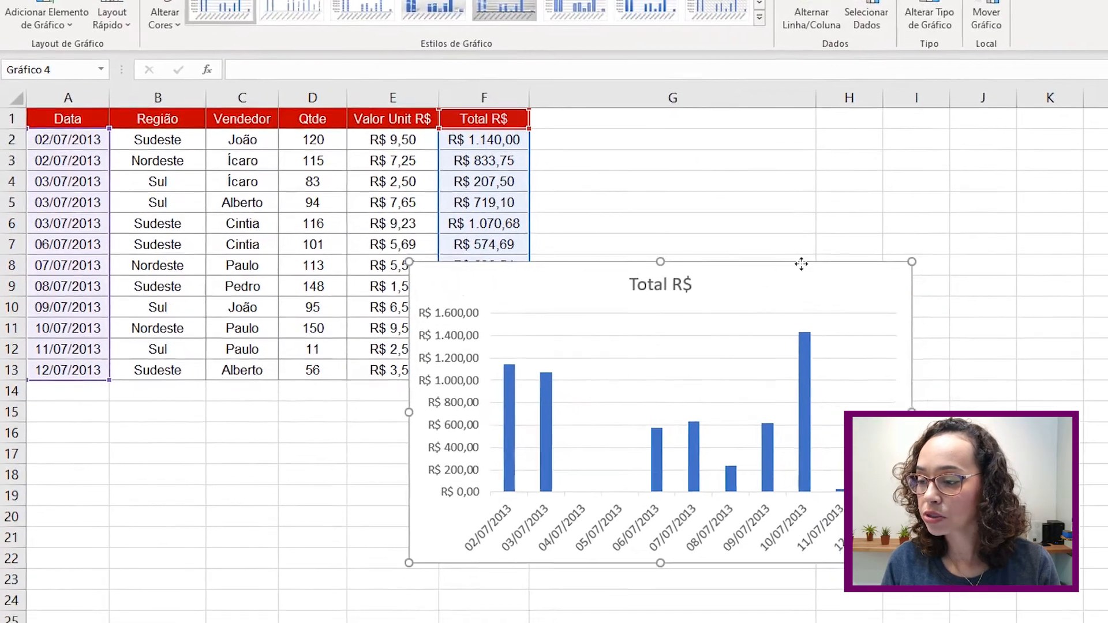
pyautogui.moveTo(809, 328); pyautogui.dragTo(935, 196)
pyautogui.moveTo(877, 94); pyautogui.dragTo(869, 78)
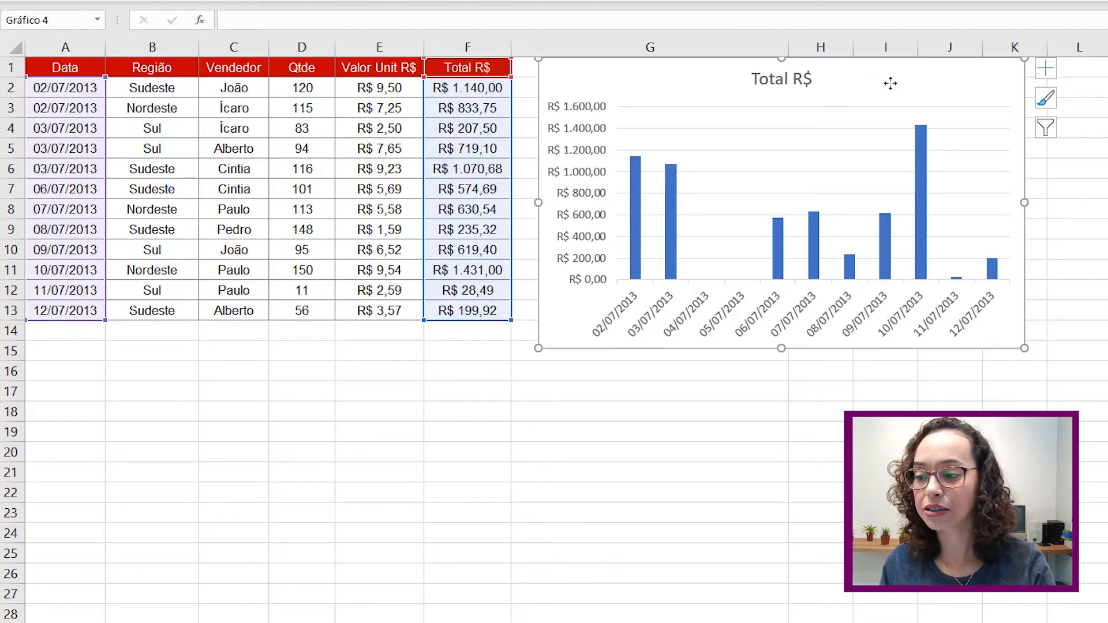
pyautogui.press('Delete')
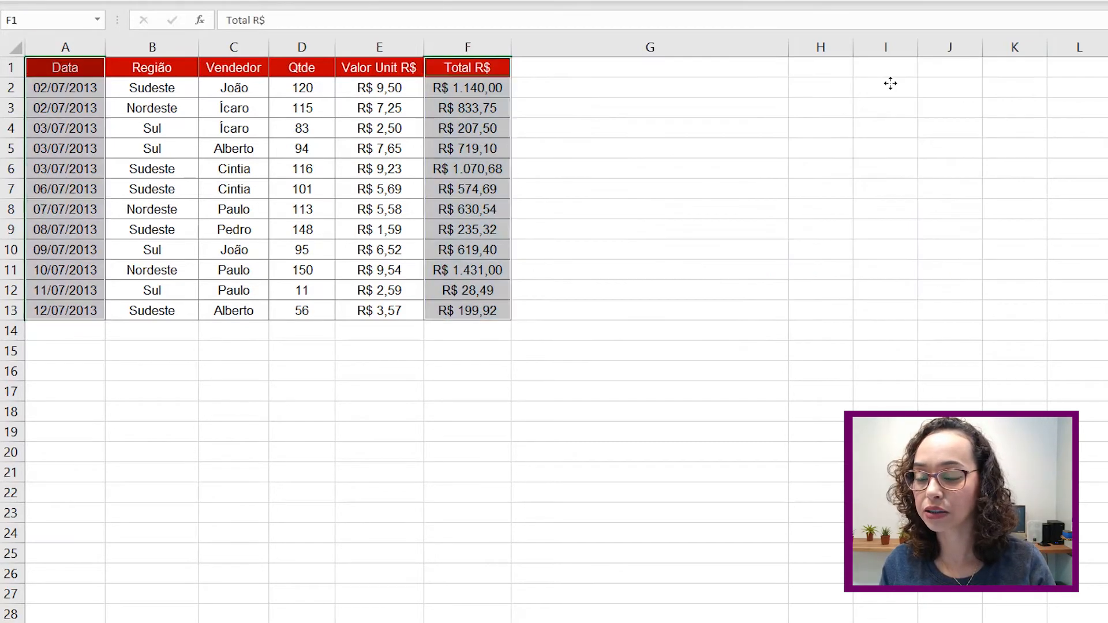
# - Select Região (B1:B13) together with Total R$ (F1:F13)
pyautogui.click(74, 71)
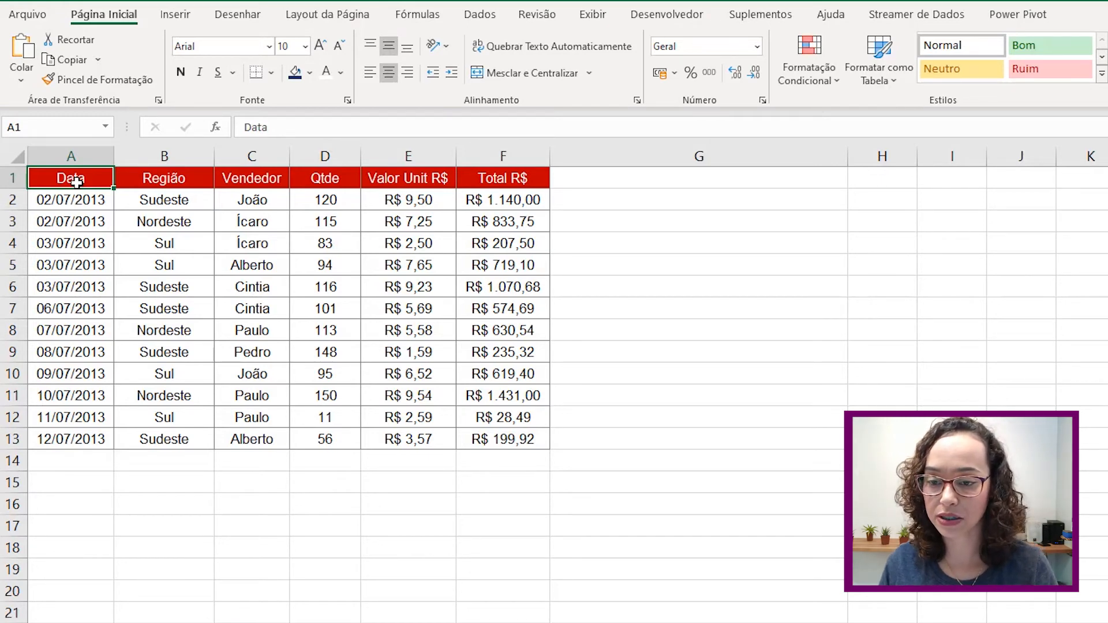
pyautogui.click(158, 179)
pyautogui.moveTo(161, 231); pyautogui.dragTo(157, 440)
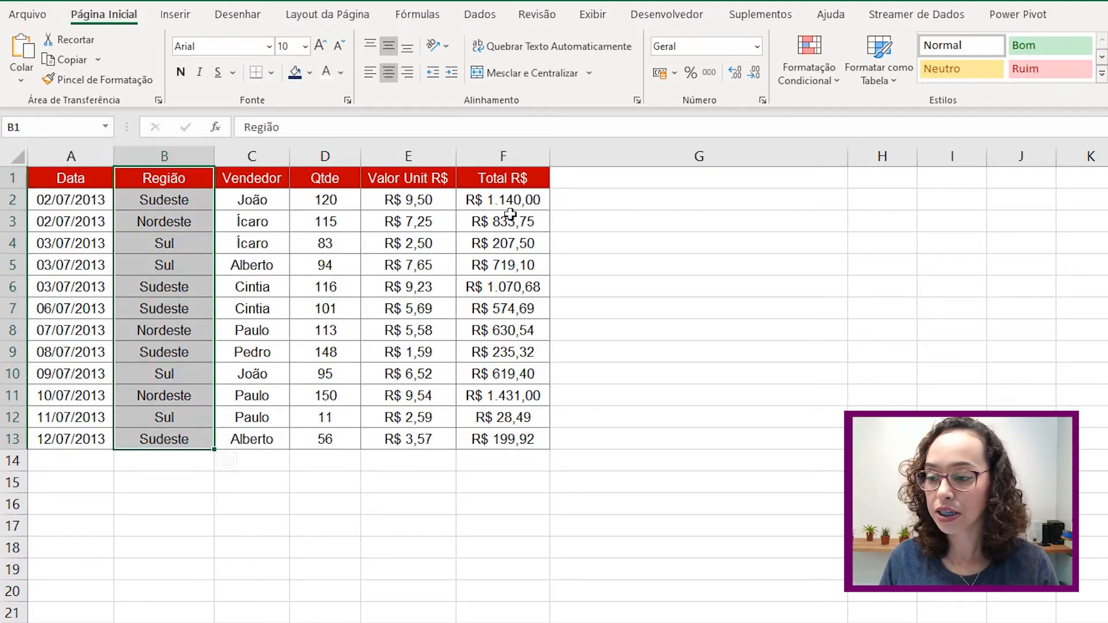
pyautogui.moveTo(522, 179); pyautogui.dragTo(524, 438)
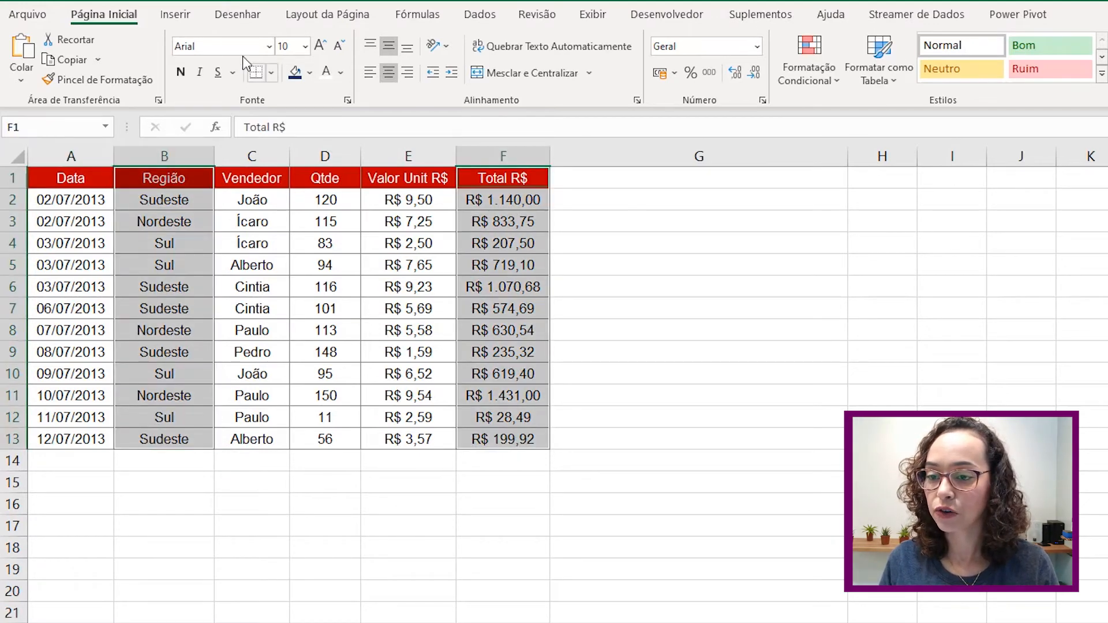
# - Insert a histogram of the selection and place it right of the table
pyautogui.click(174, 14)
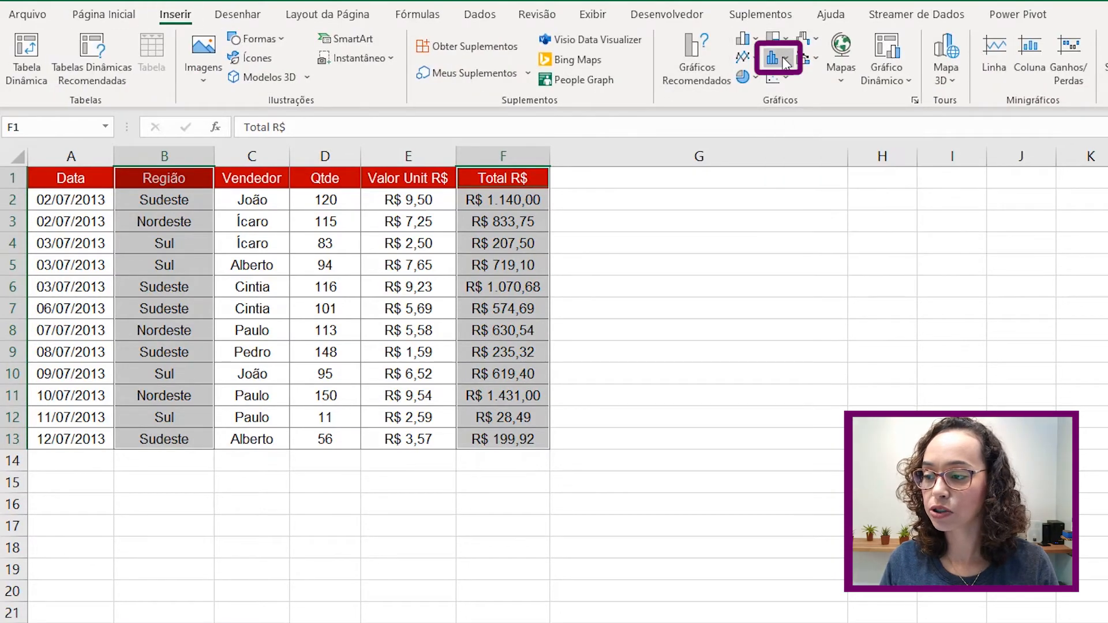
pyautogui.click(786, 60)
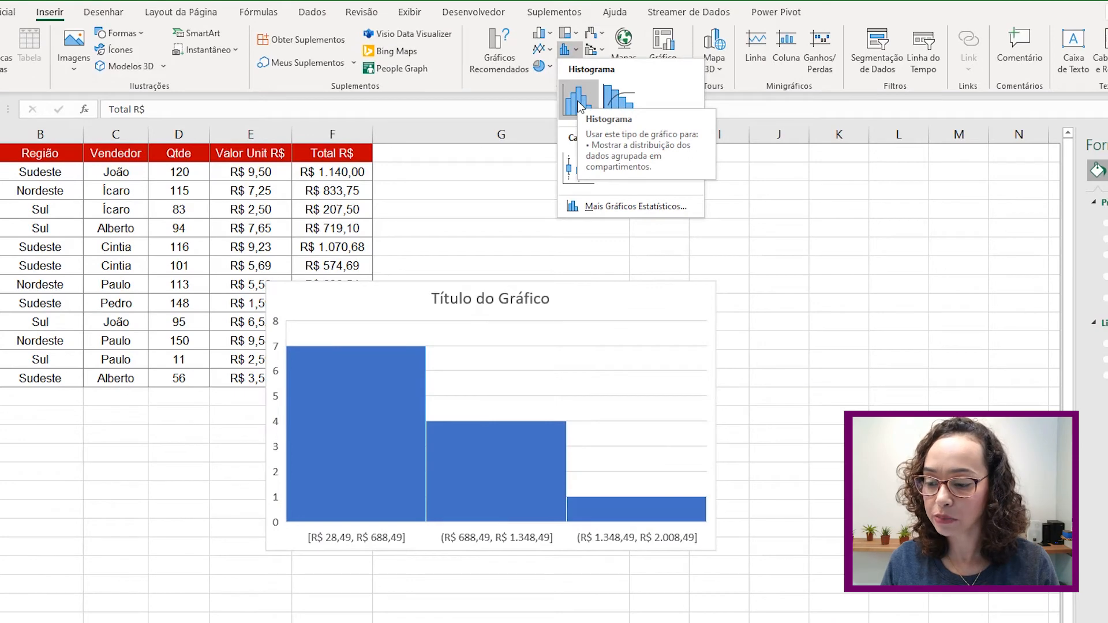
pyautogui.click(578, 101)
pyautogui.moveTo(611, 303); pyautogui.dragTo(783, 176)
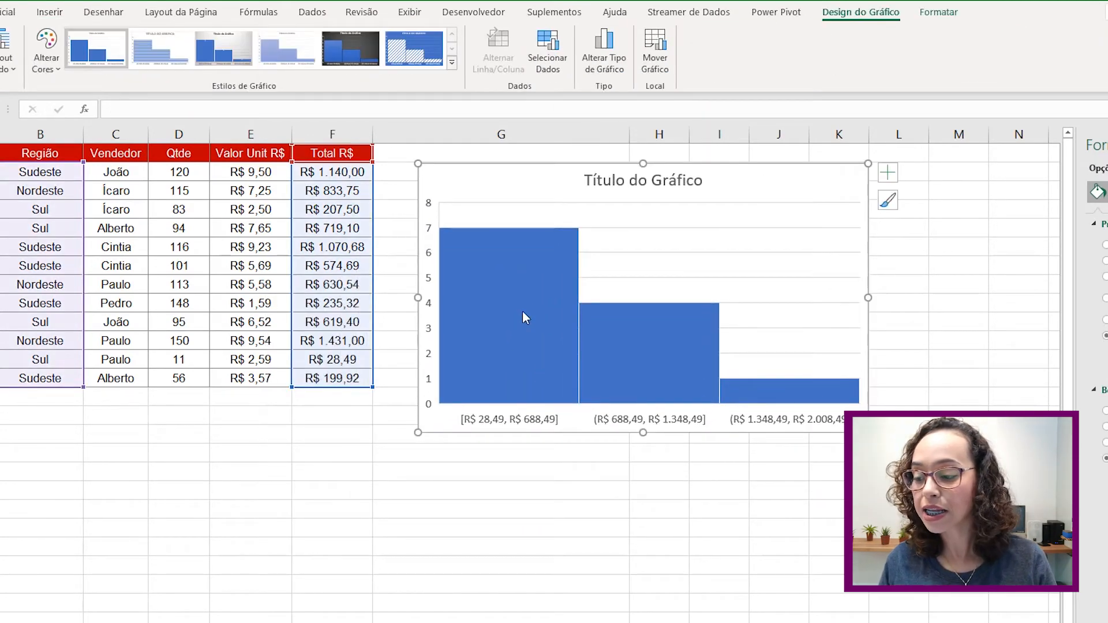
pyautogui.moveTo(450, 328)
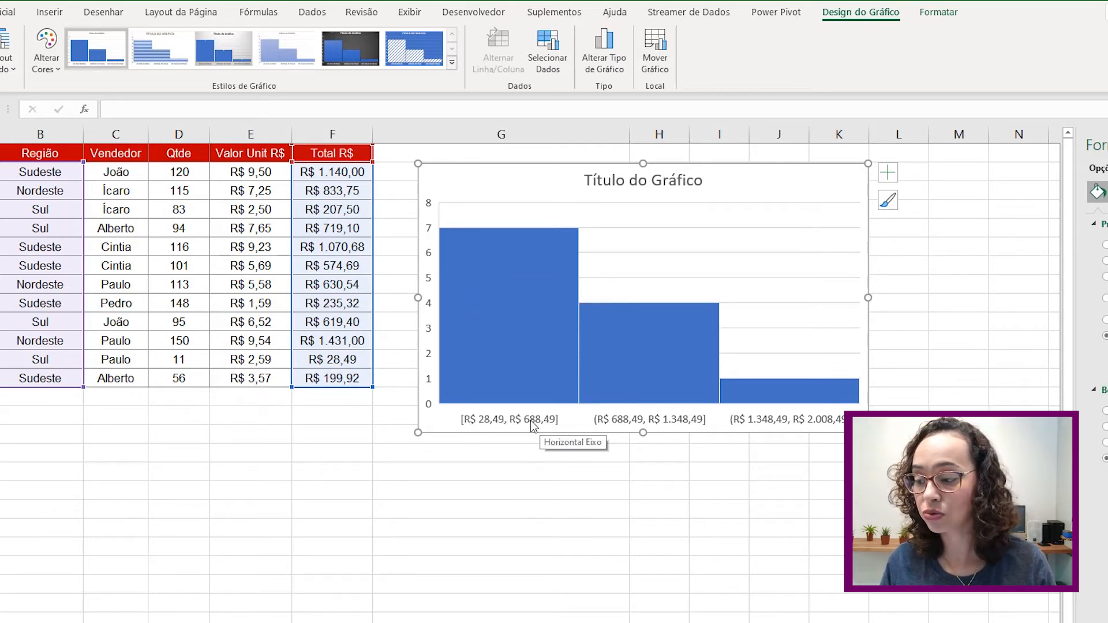
pyautogui.moveTo(619, 323)
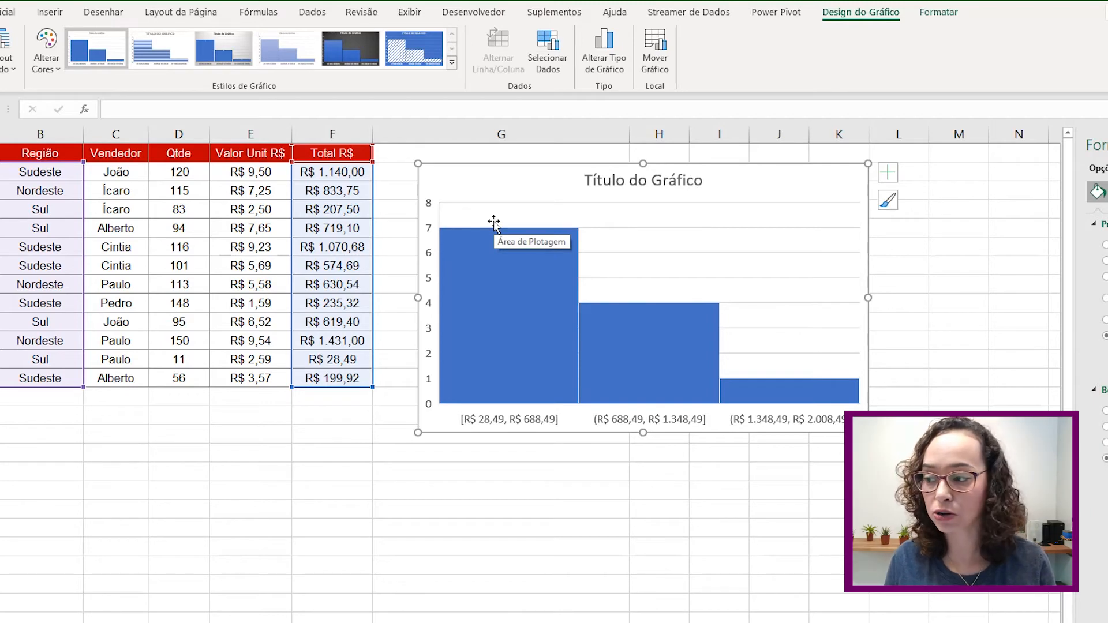
# - Label the histogram bars with their counts 7, 4 and 1, then go to Vendas por Região
pyautogui.click(888, 173)
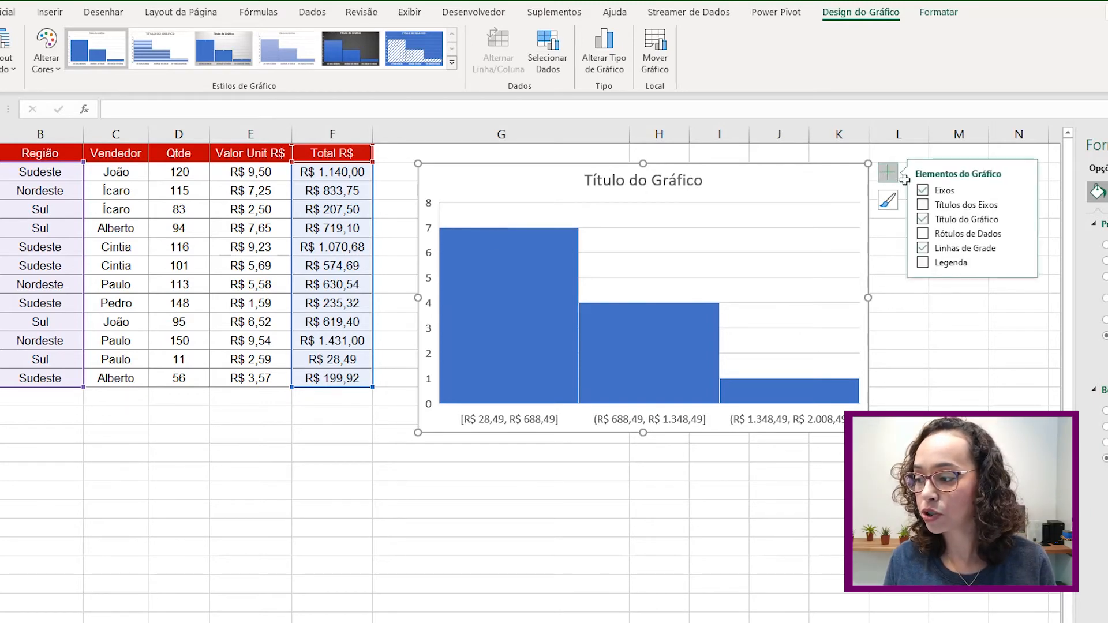
pyautogui.click(926, 234)
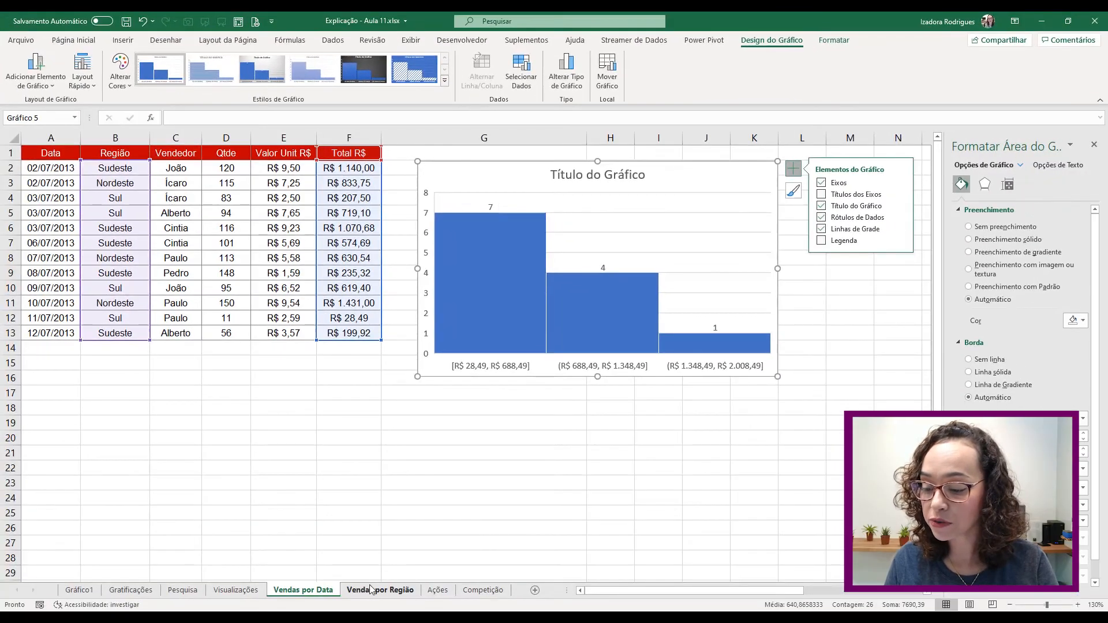
pyautogui.click(371, 598)
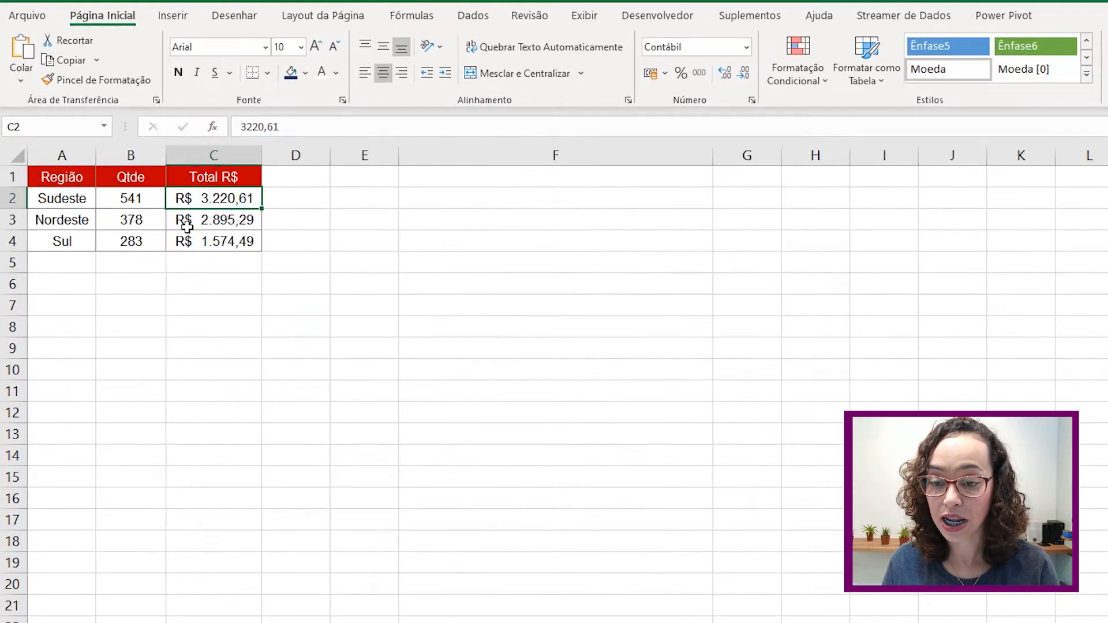
# - Select the region table A1:C4 and open the Dispersão (X, Y) ou Bolhas chart list
pyautogui.moveTo(46, 153); pyautogui.dragTo(154, 181)
pyautogui.moveTo(222, 218); pyautogui.dragTo(223, 237)
pyautogui.click(177, 17)
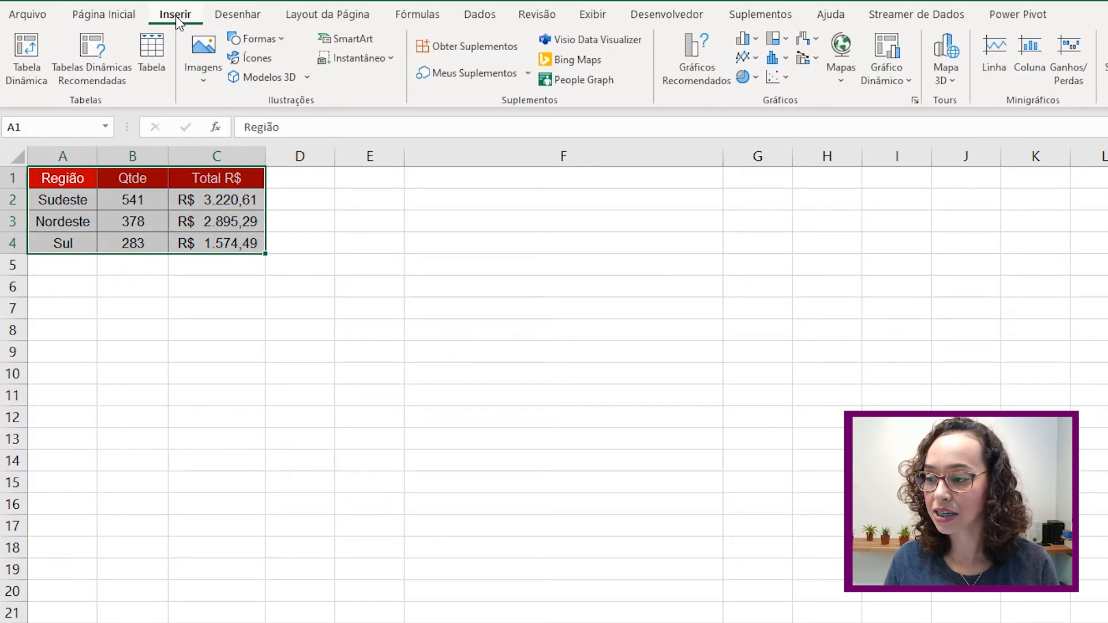
pyautogui.click(788, 81)
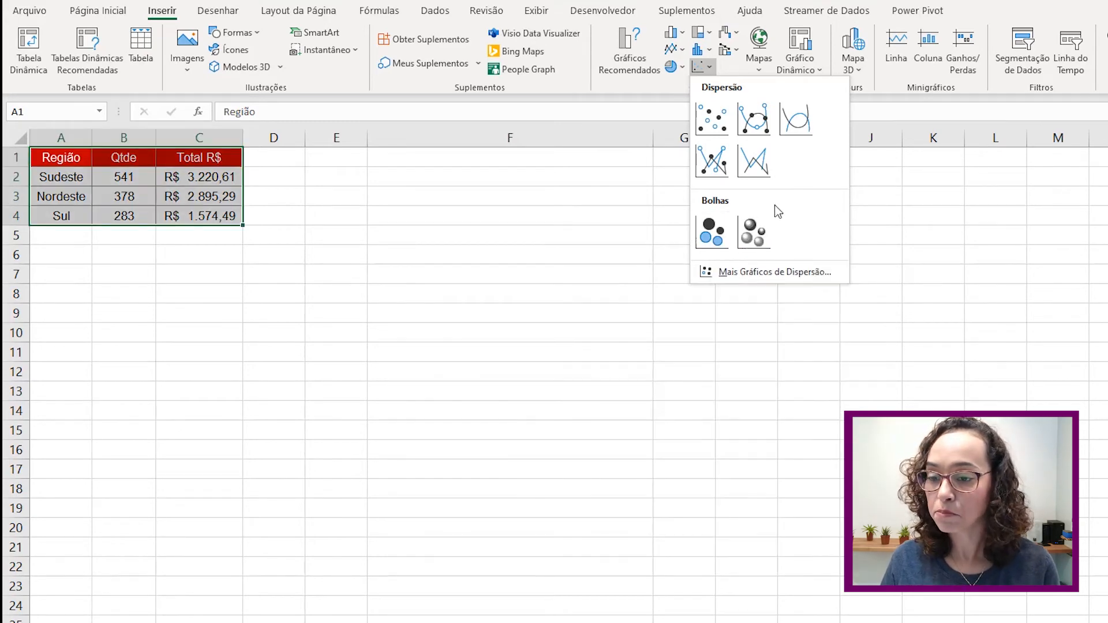
pyautogui.click(918, 0)
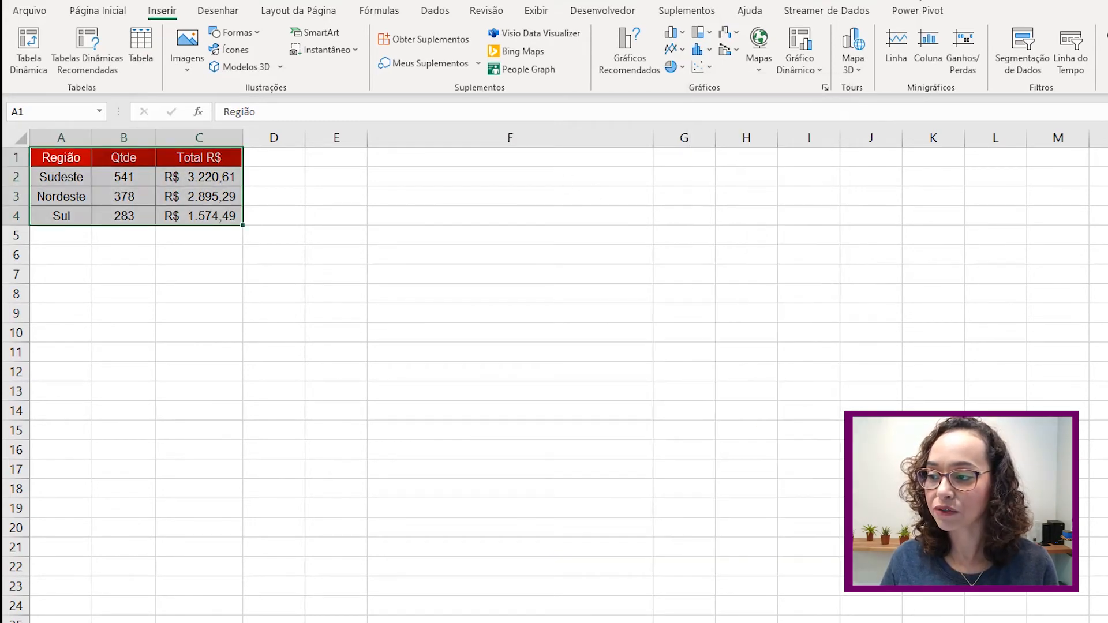
pyautogui.click(733, 32)
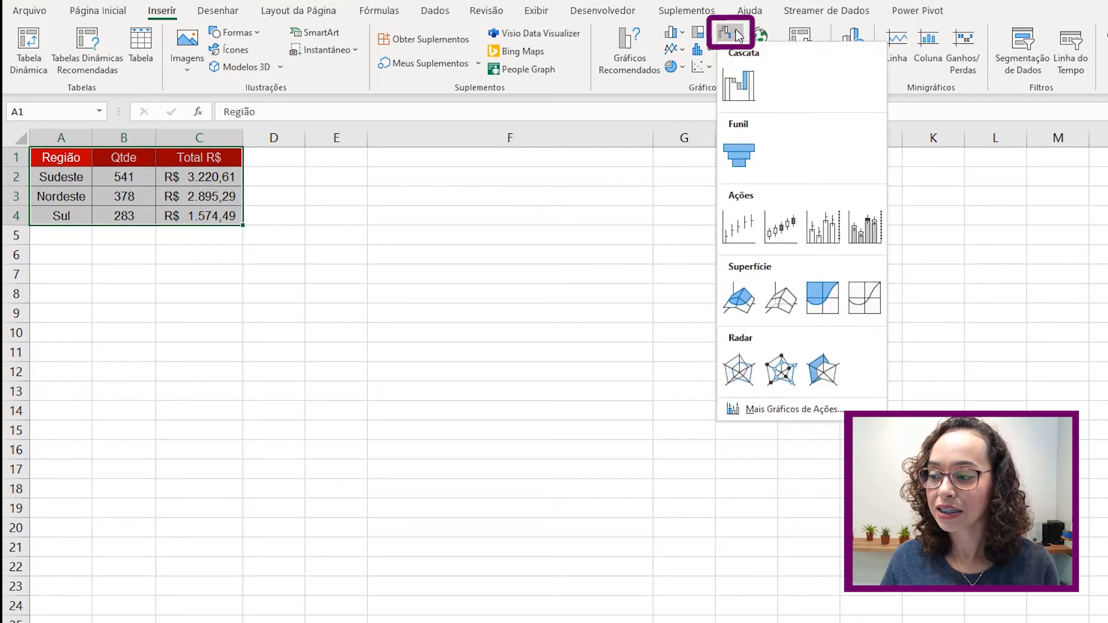
pyautogui.click(748, 86)
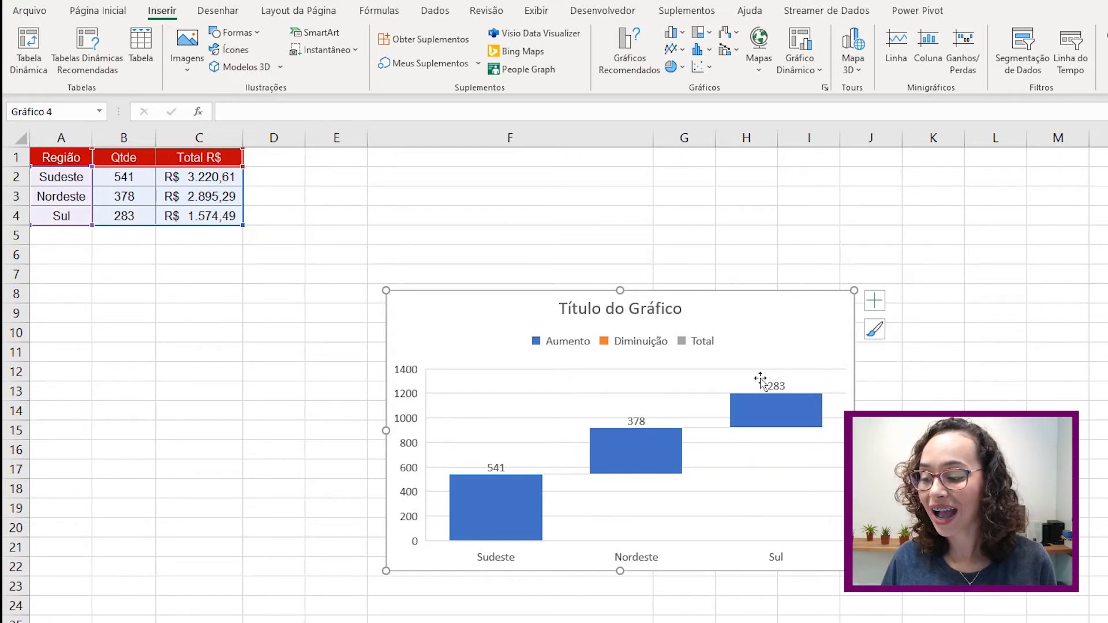
pyautogui.moveTo(794, 423)
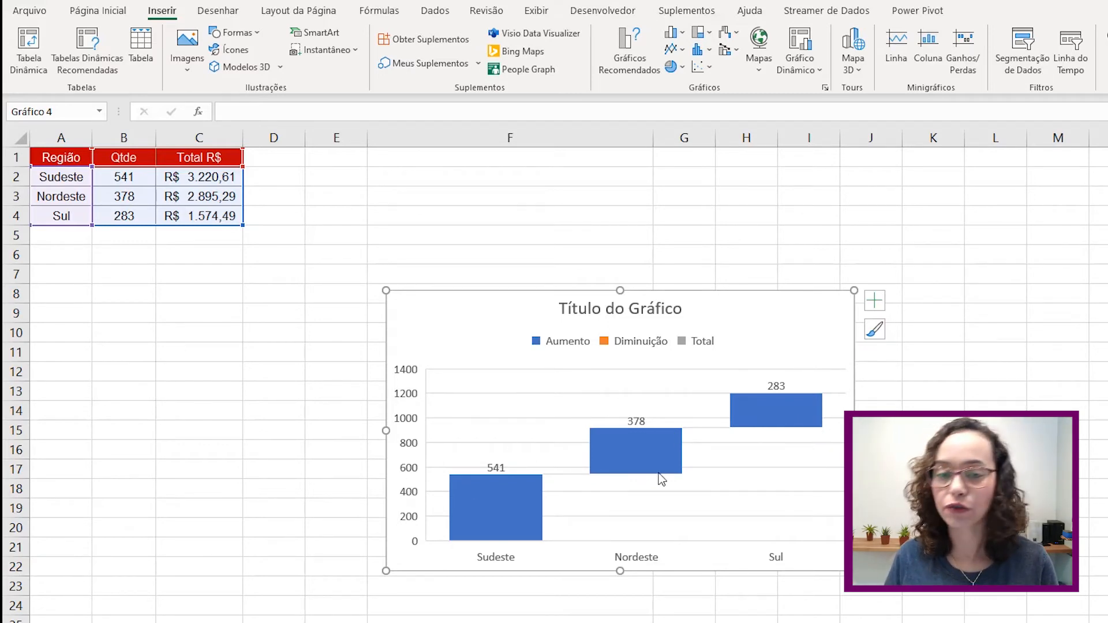
pyautogui.moveTo(661, 479)
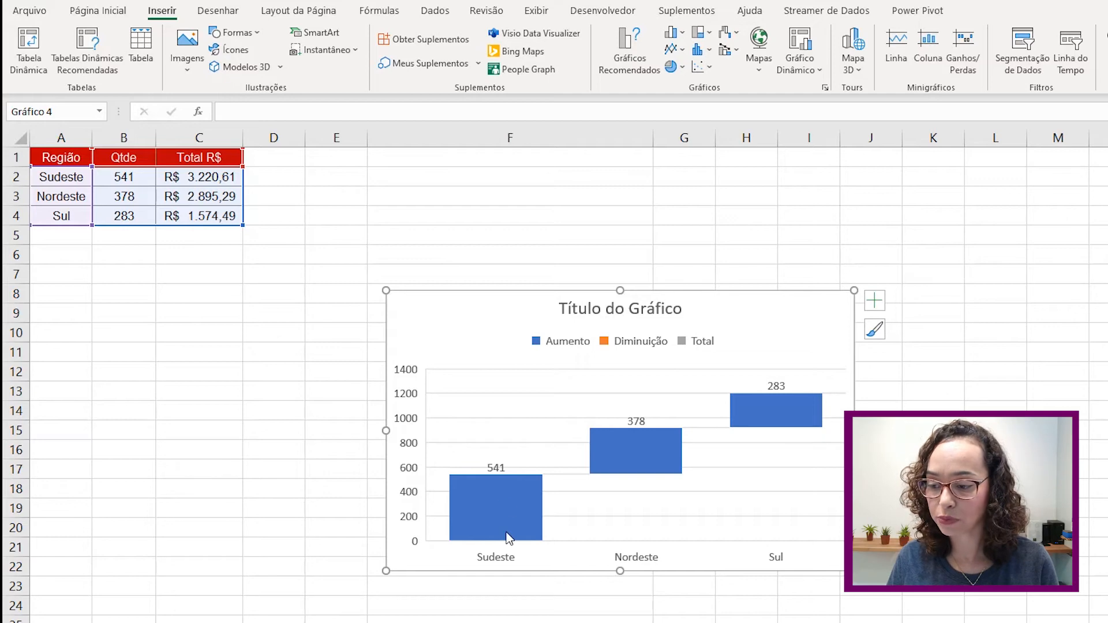
pyautogui.moveTo(508, 537)
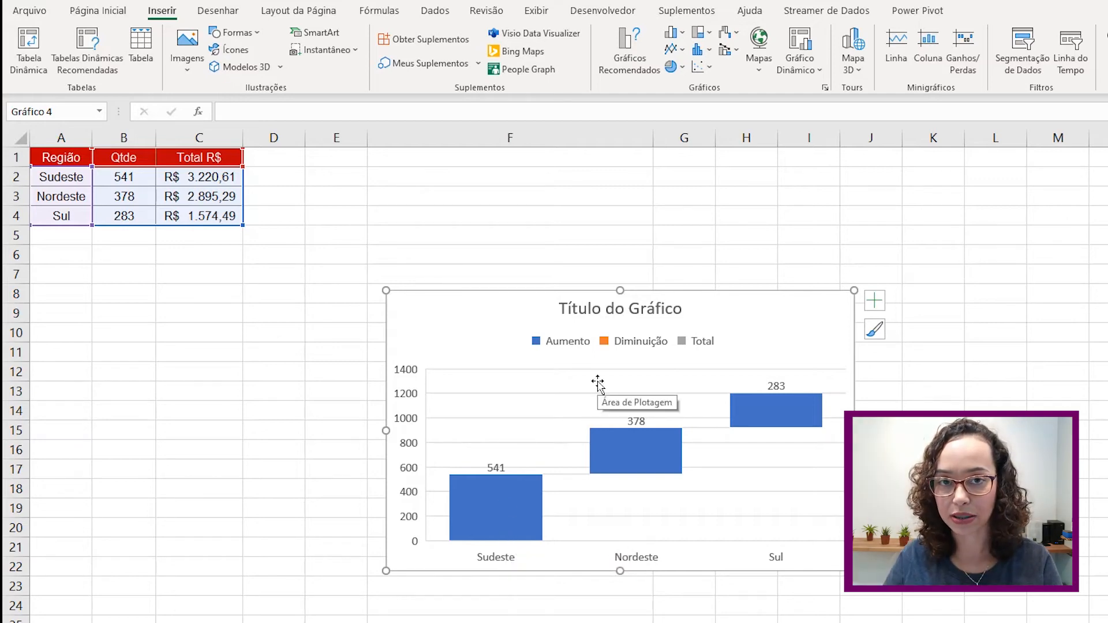
# - Delete the quantity waterfall chart and select Região A1:A4 together with Total R$ C1:C4
pyautogui.click(749, 309)
pyautogui.press('Delete')
pyautogui.click(135, 199)
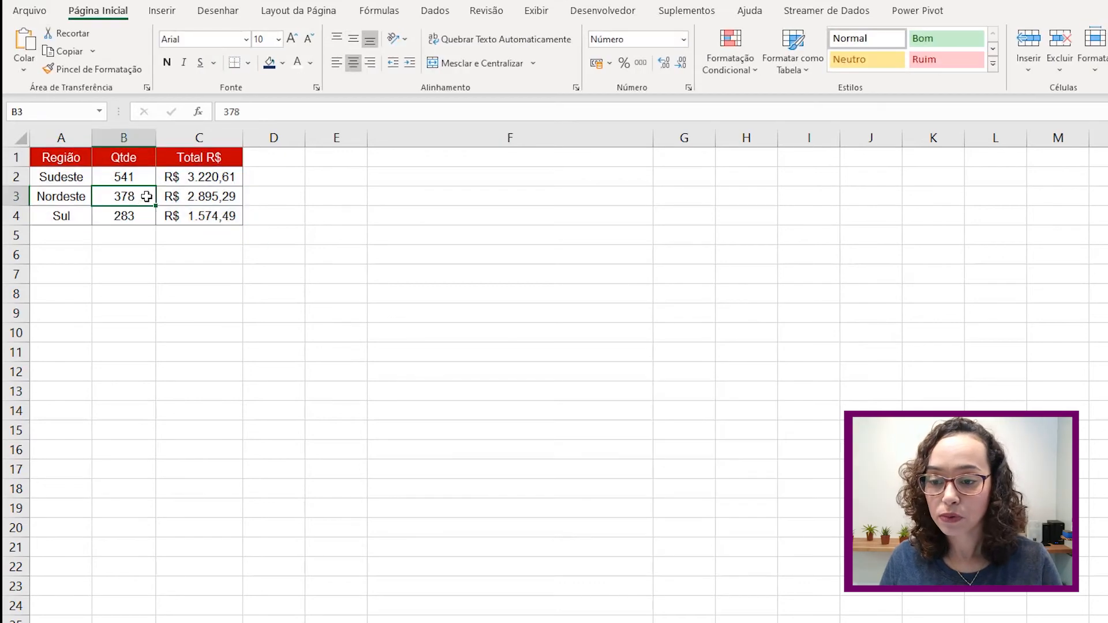
pyautogui.moveTo(90, 162); pyautogui.dragTo(61, 214)
pyautogui.moveTo(191, 157); pyautogui.dragTo(199, 216)
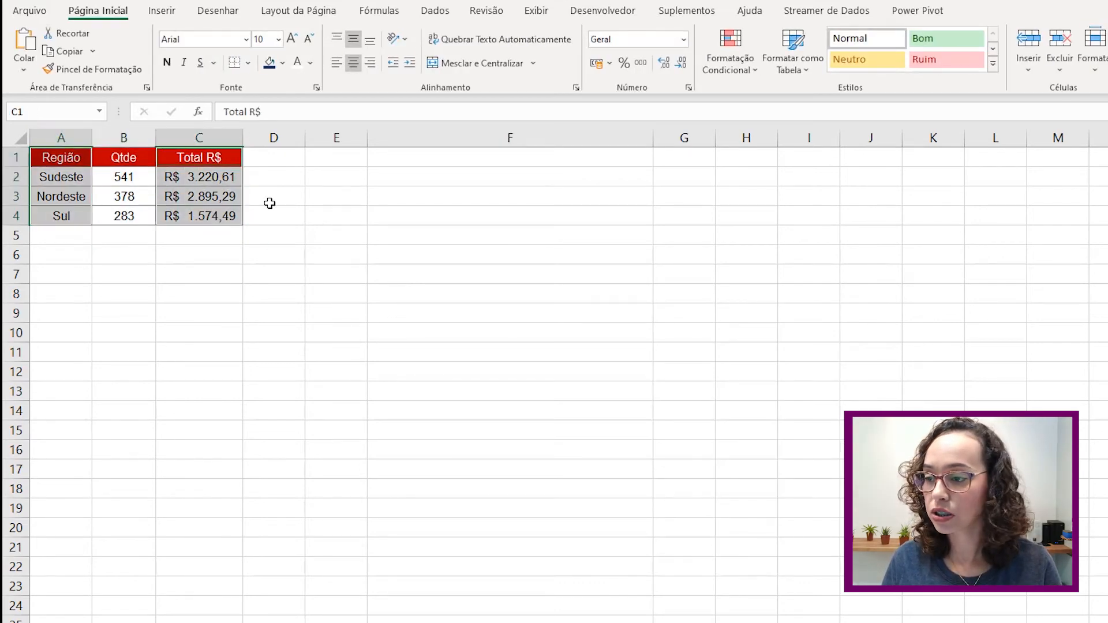
# - Insert a Cascata chart of Total R$ by region and place it under the table
pyautogui.click(162, 11)
pyautogui.click(726, 37)
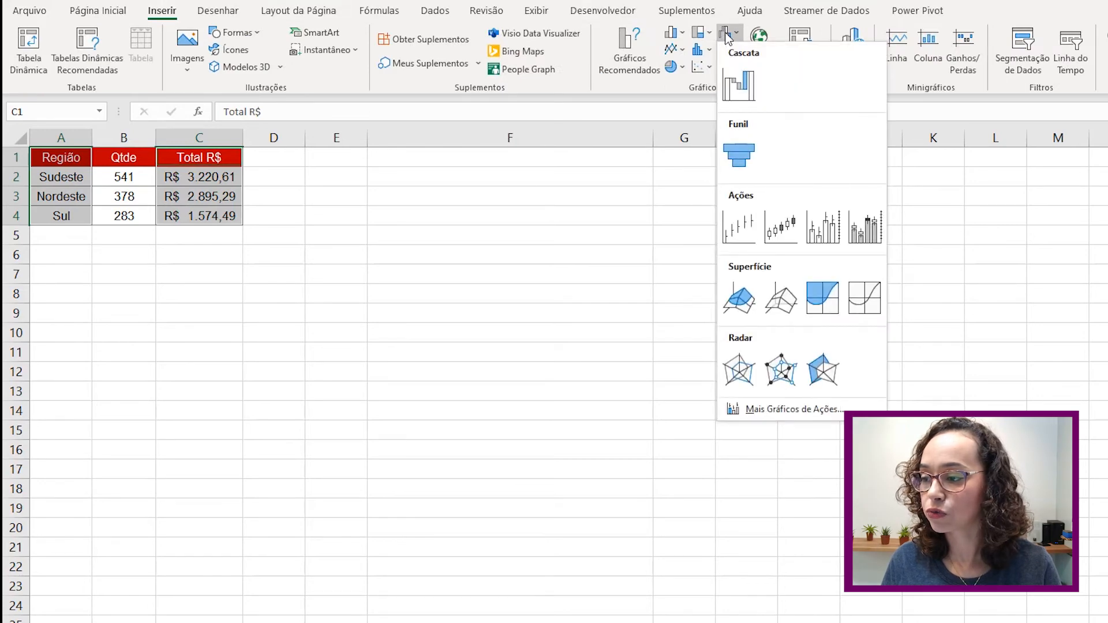
pyautogui.click(739, 81)
pyautogui.moveTo(763, 297); pyautogui.dragTo(644, 235)
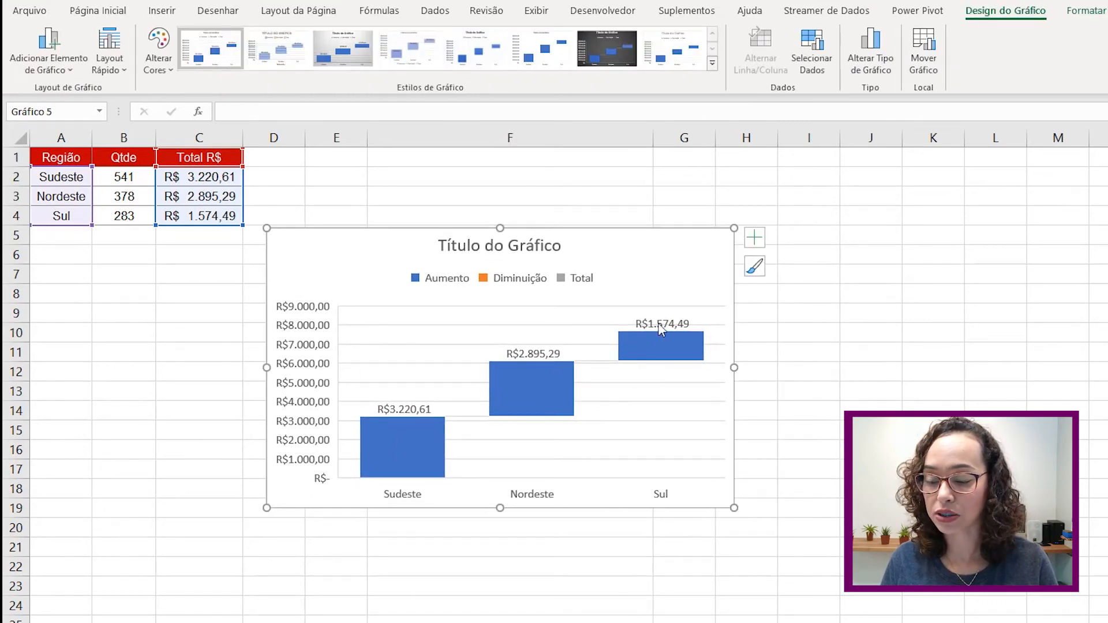
# - Make the Sul total in C4 negative to produce a decrease bar
pyautogui.click(198, 218)
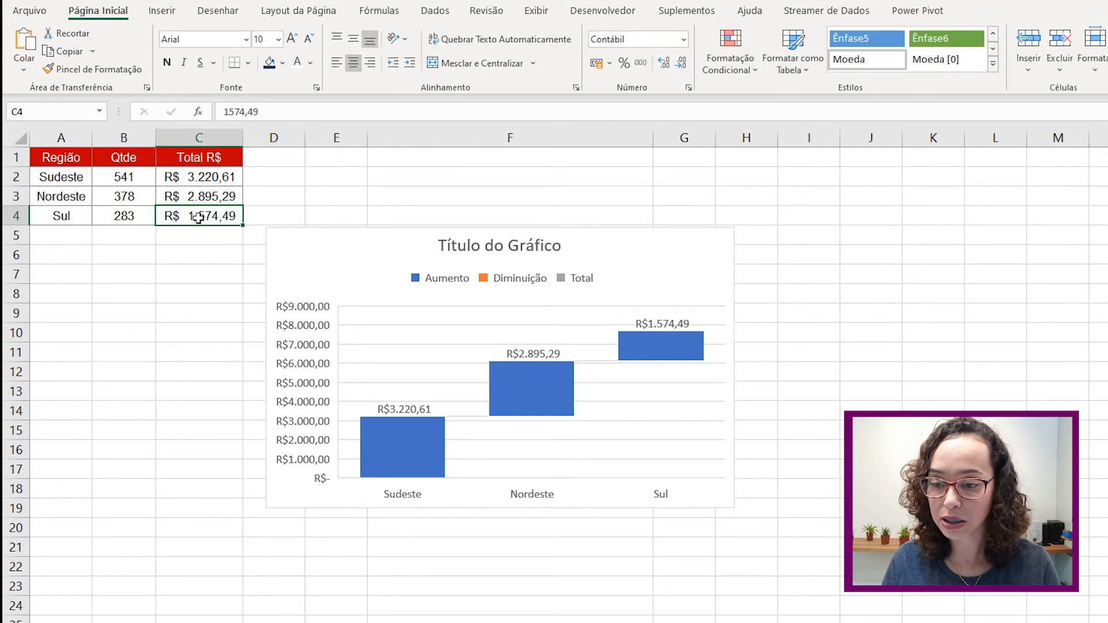
pyautogui.doubleClick(185, 216)
pyautogui.write('-')
pyautogui.press('Return')
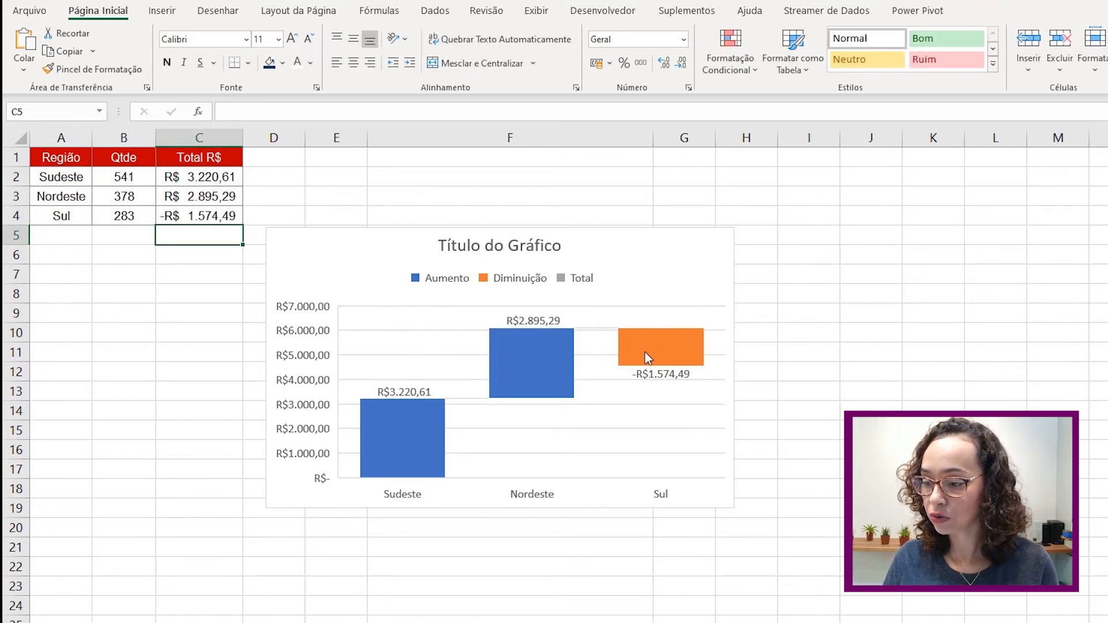
# - Delete the waterfall chart, restore Sul to R$ 1.574,49, and reselect A1:A4 with C1:C4
pyautogui.moveTo(646, 374)
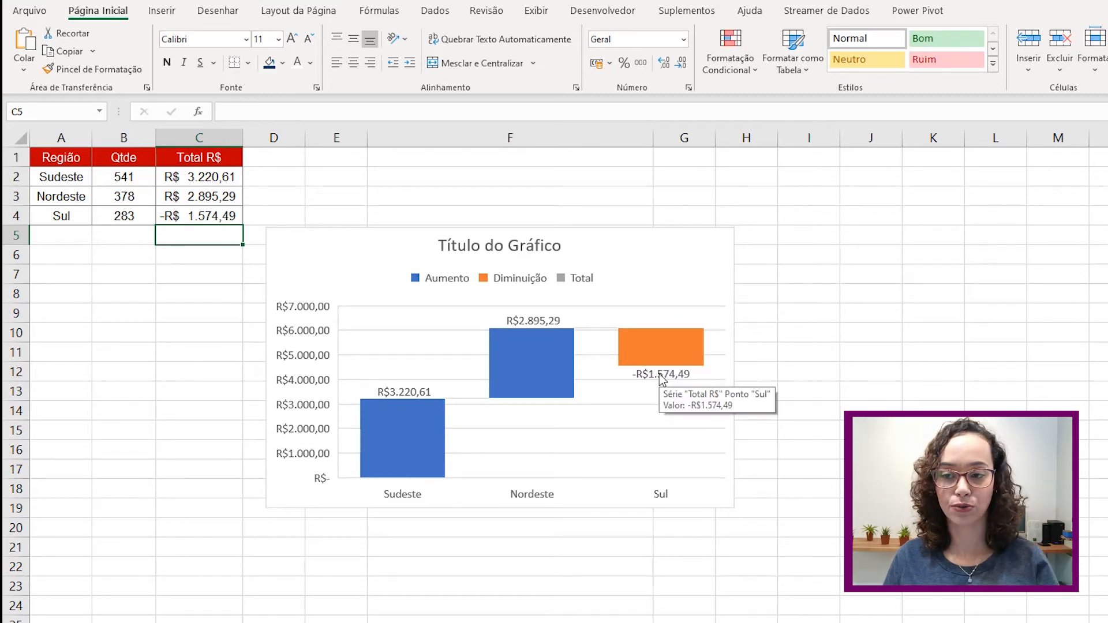
pyautogui.moveTo(681, 375)
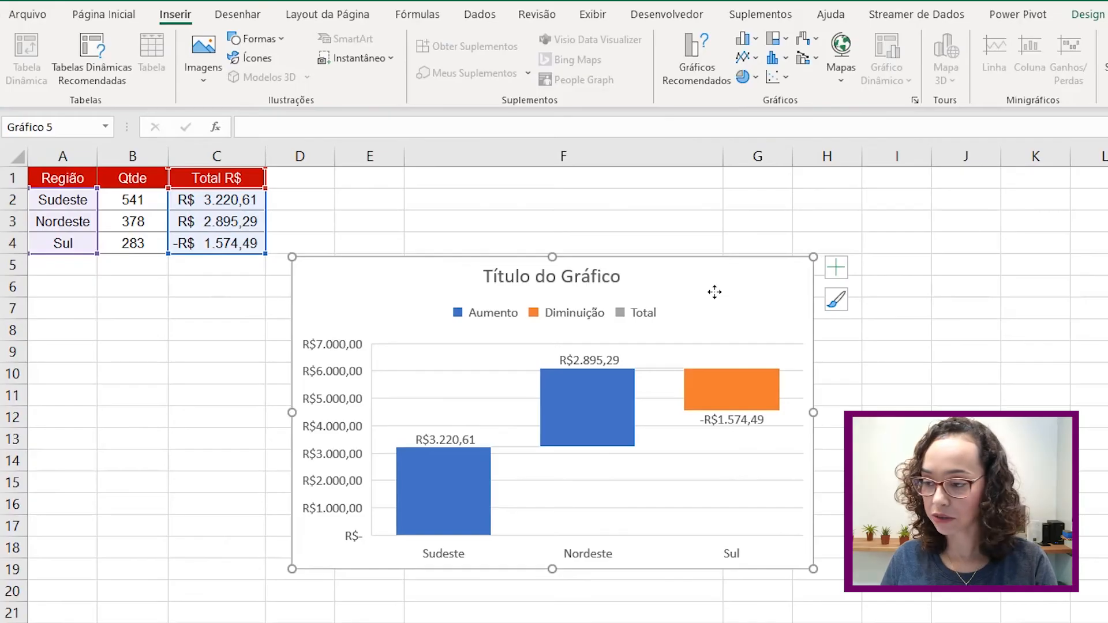
pyautogui.press('Delete')
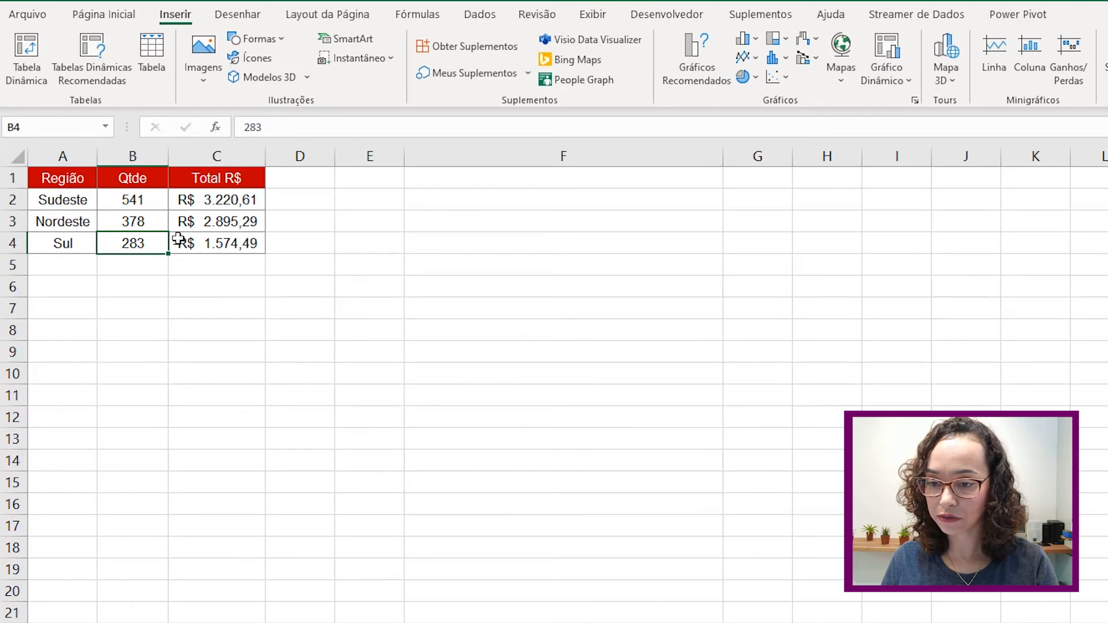
pyautogui.doubleClick(183, 239)
pyautogui.click(175, 241)
pyautogui.press('BackSpace')
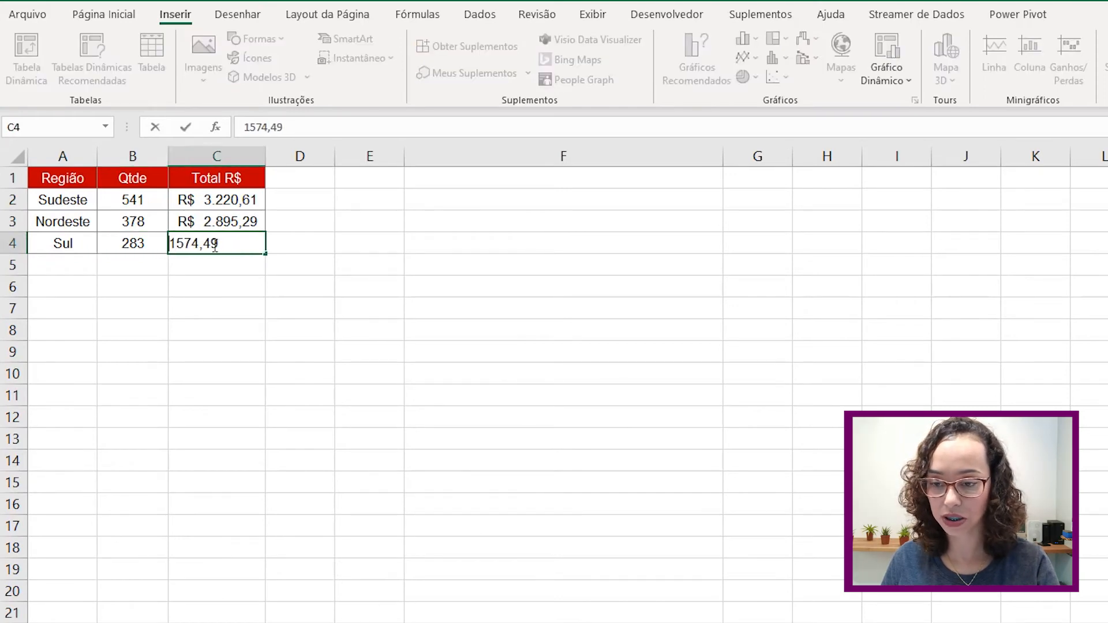
pyautogui.press('Return')
pyautogui.moveTo(81, 175); pyautogui.dragTo(68, 240)
pyautogui.keyDown('ctrl'); pyautogui.moveTo(218, 178); pyautogui.dragTo(226, 240); pyautogui.keyUp('ctrl')
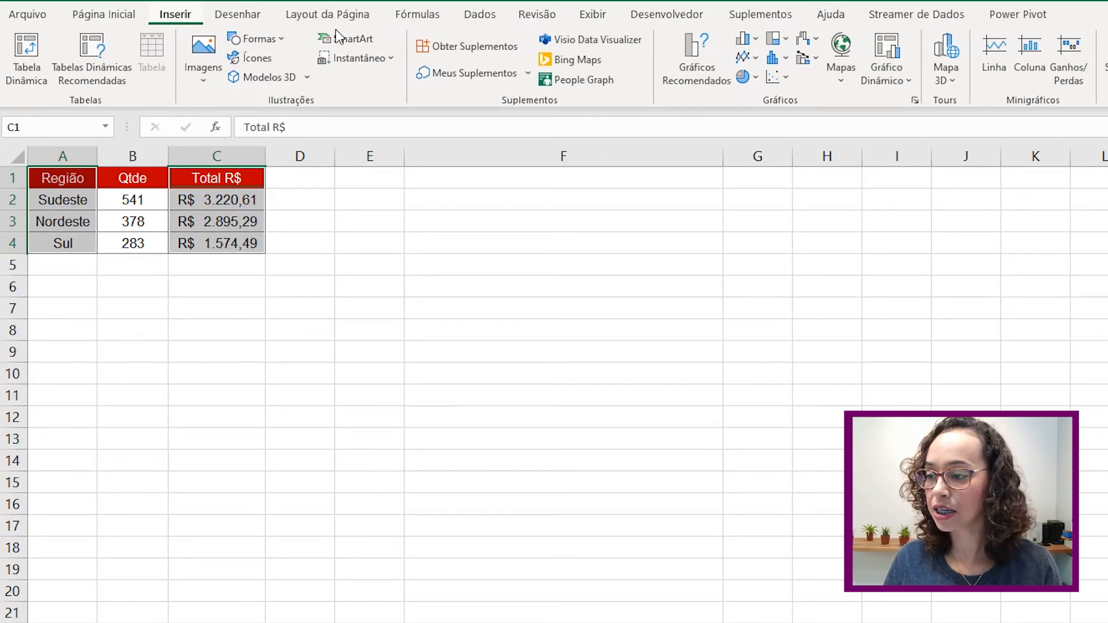
pyautogui.click(812, 43)
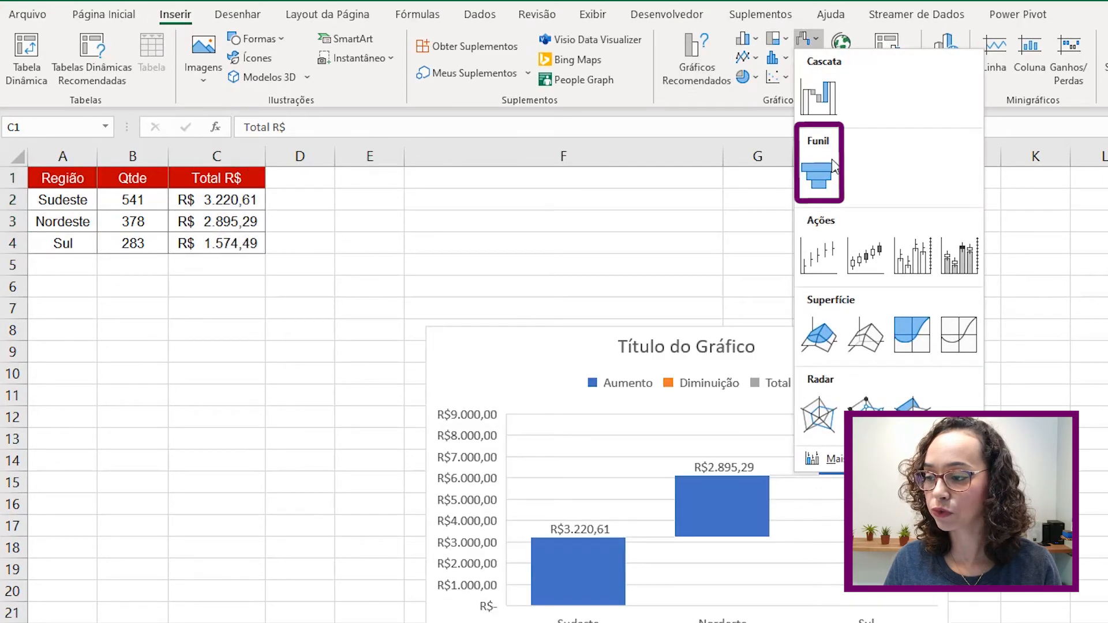
pyautogui.click(830, 161)
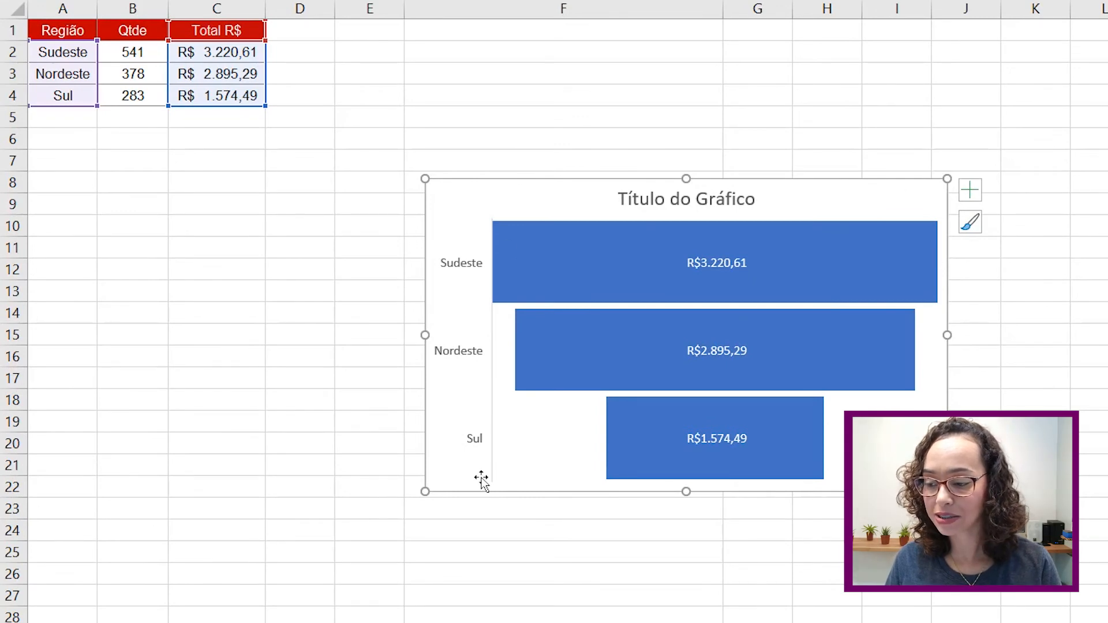
pyautogui.moveTo(925, 306)
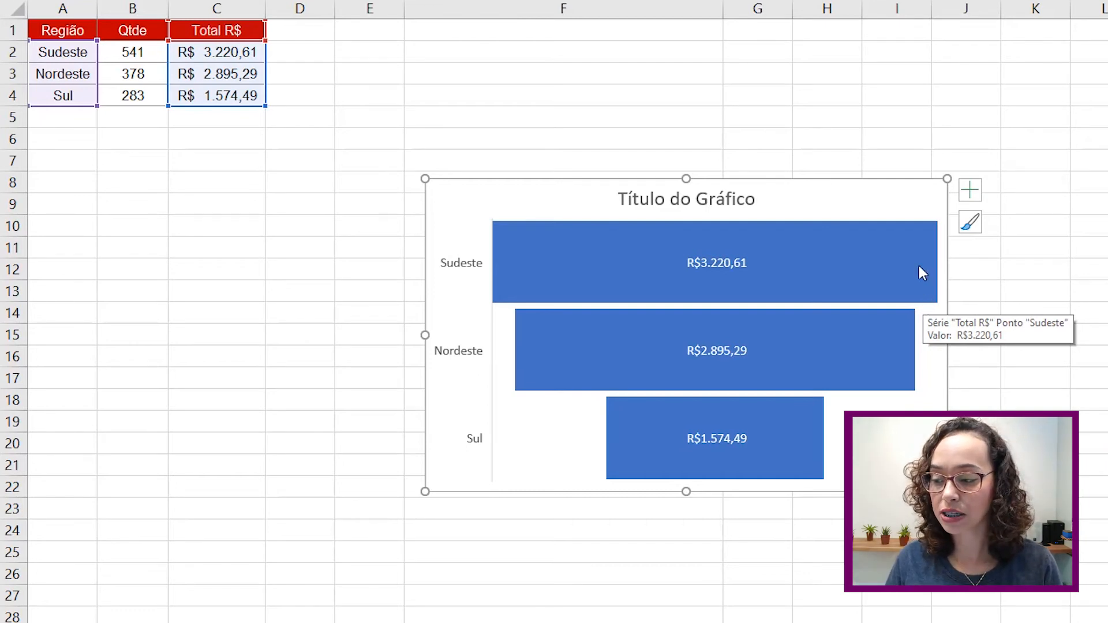
pyautogui.moveTo(740, 455)
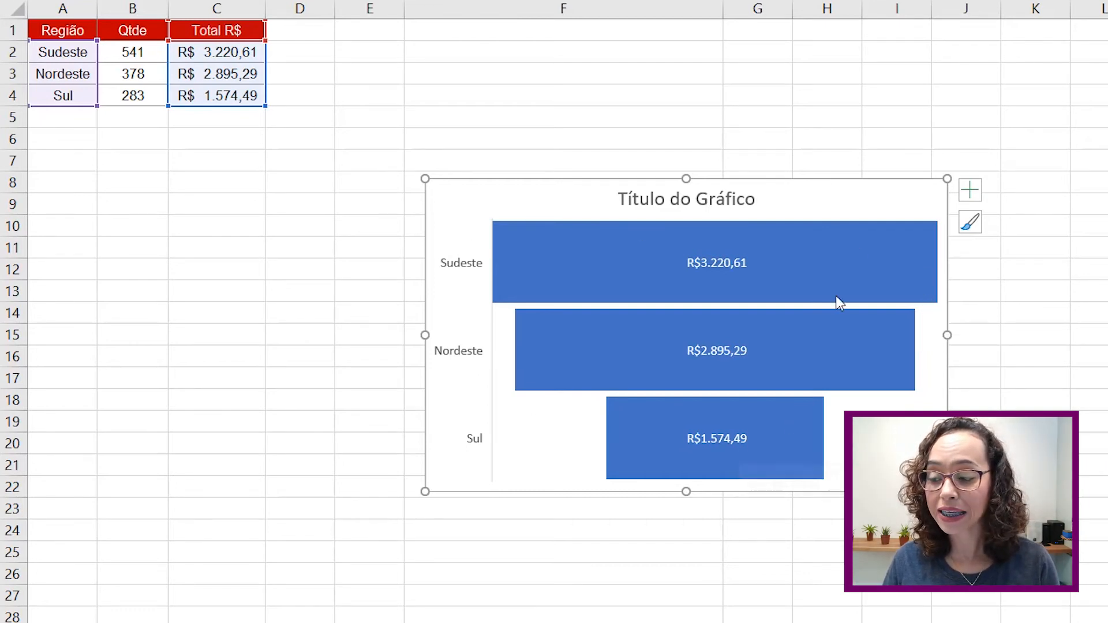
pyautogui.moveTo(796, 263)
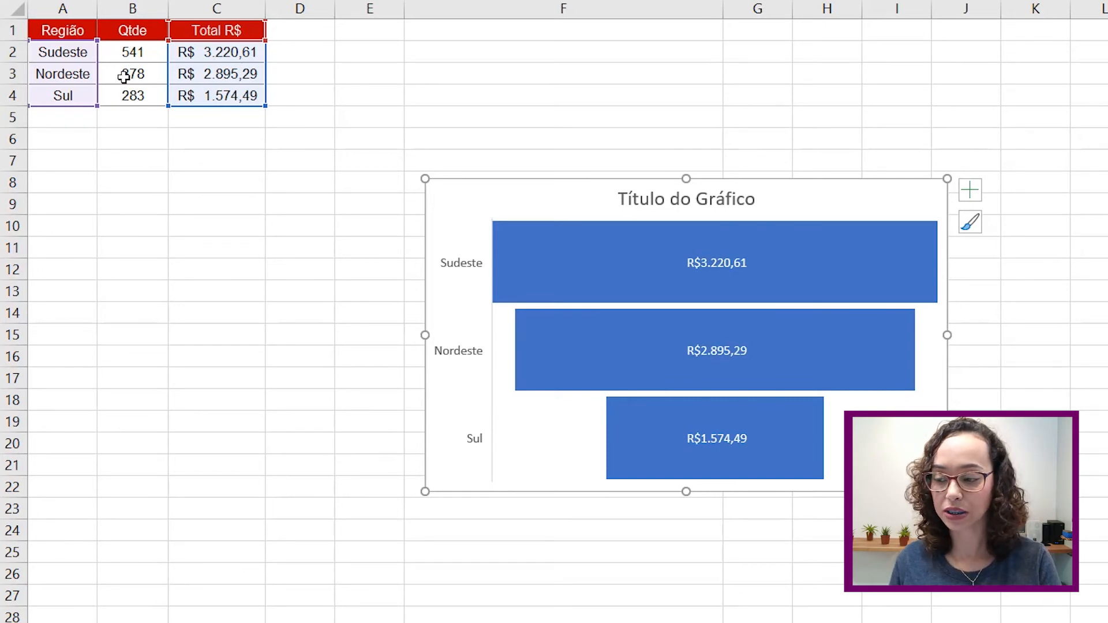
pyautogui.press('Delete')
pyautogui.click(129, 30)
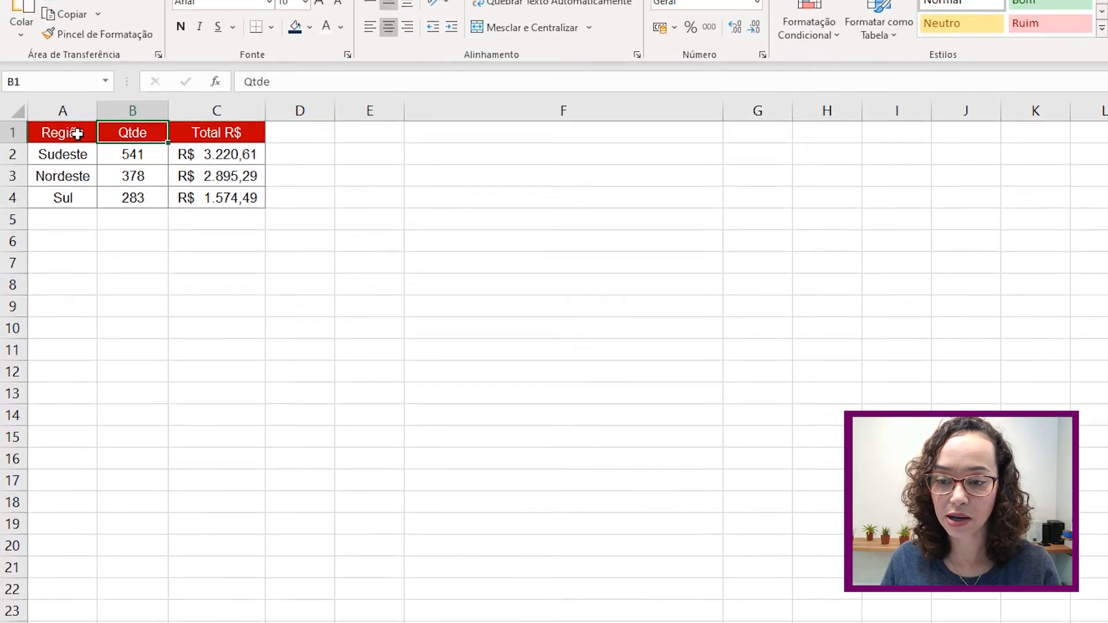
# - Select the full table A1:C4 and open the Combinação chart list on Inserir
pyautogui.click(81, 30)
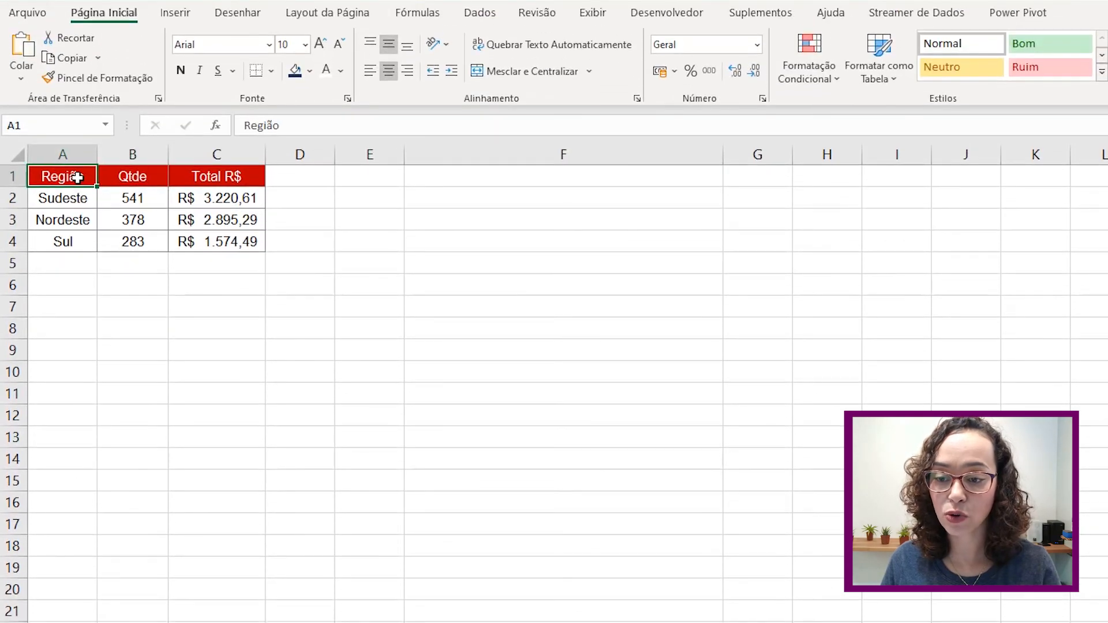
pyautogui.moveTo(85, 177); pyautogui.dragTo(208, 240)
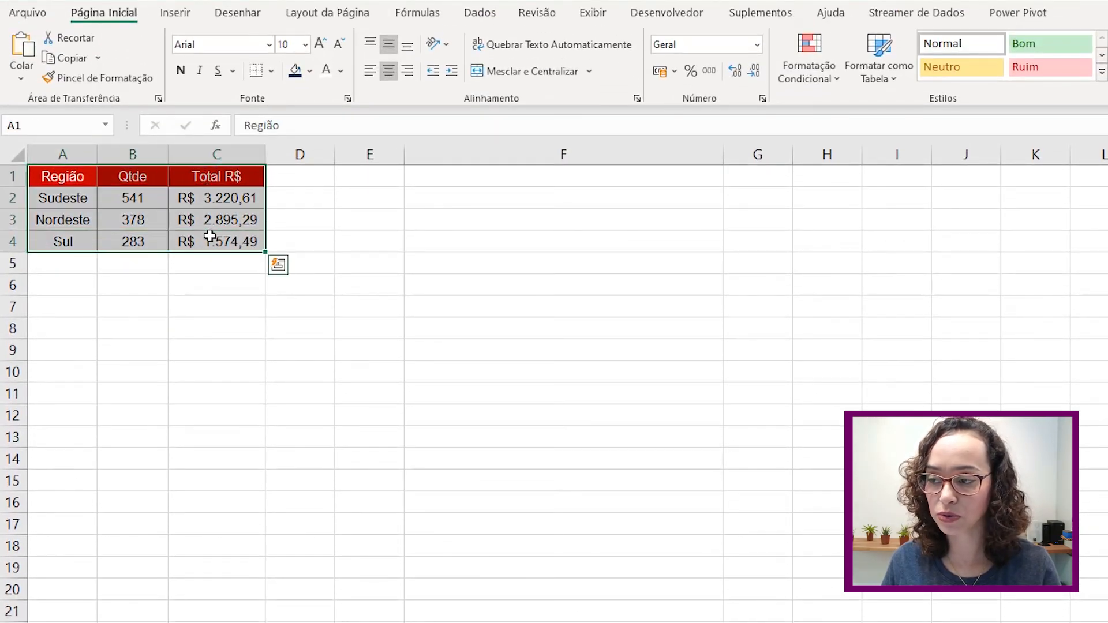
pyautogui.click(175, 12)
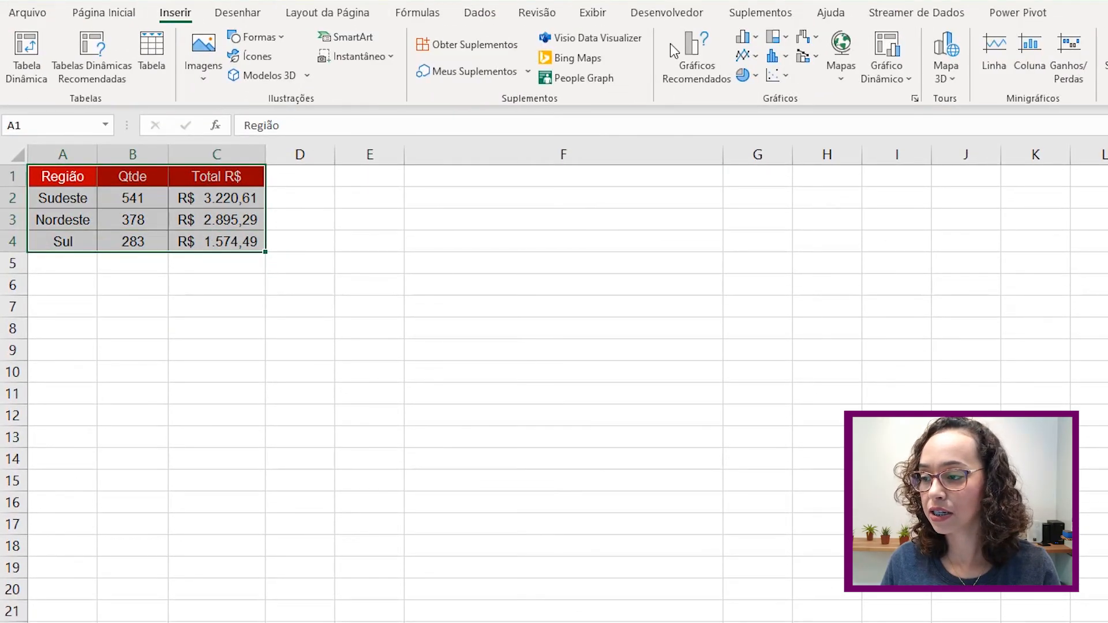
pyautogui.click(811, 57)
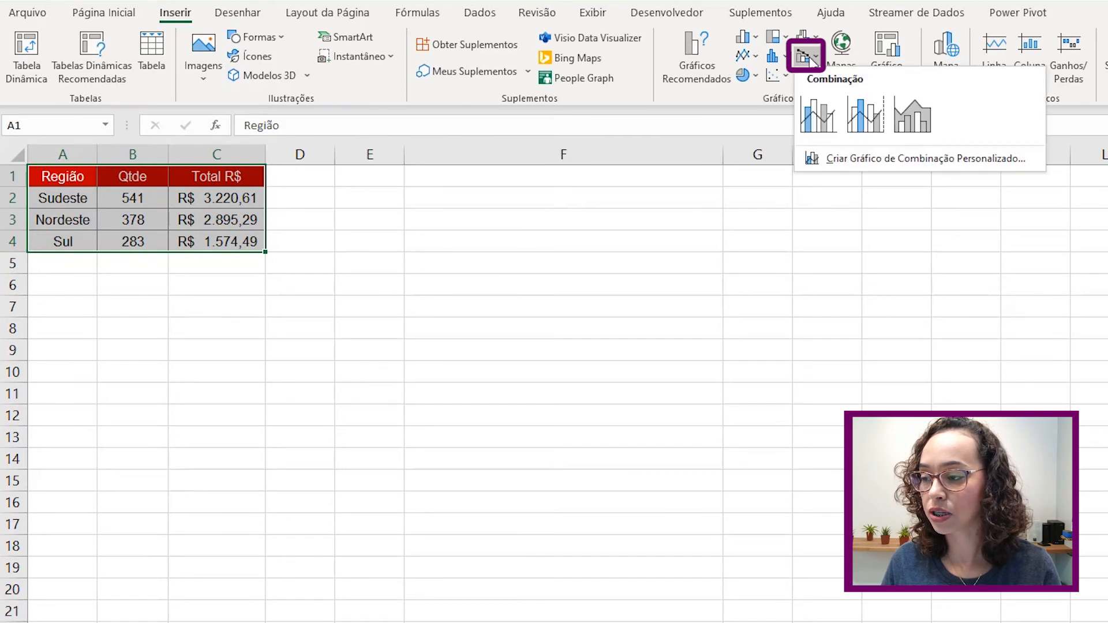
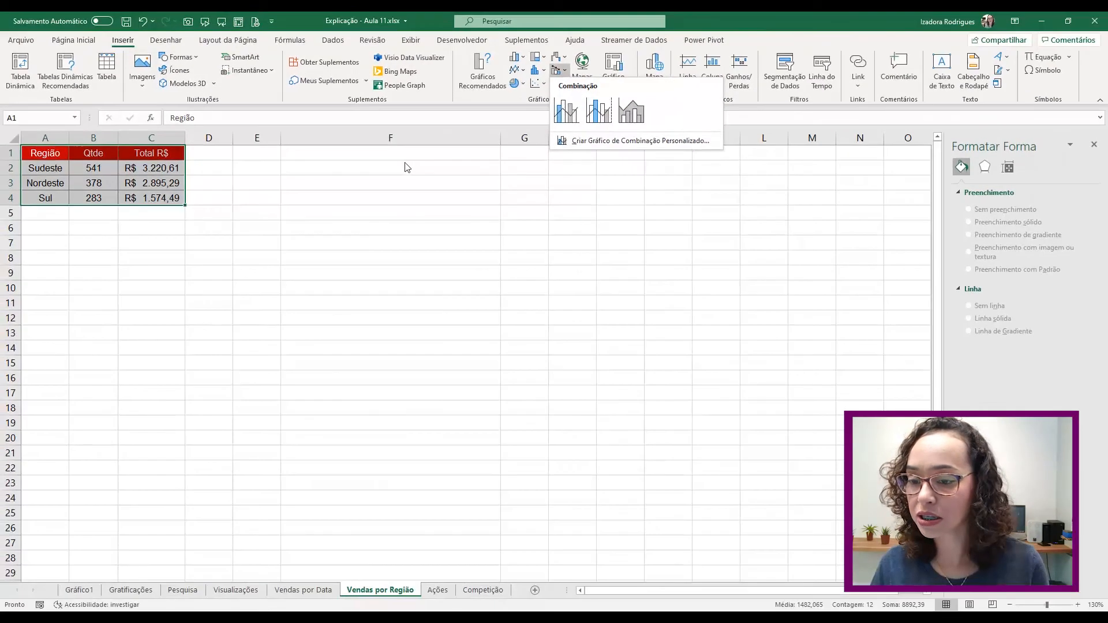
# - Dismiss the Combinação chart list and go to the Ações sheet's Bolsa de Valores table
pyautogui.click(406, 167)
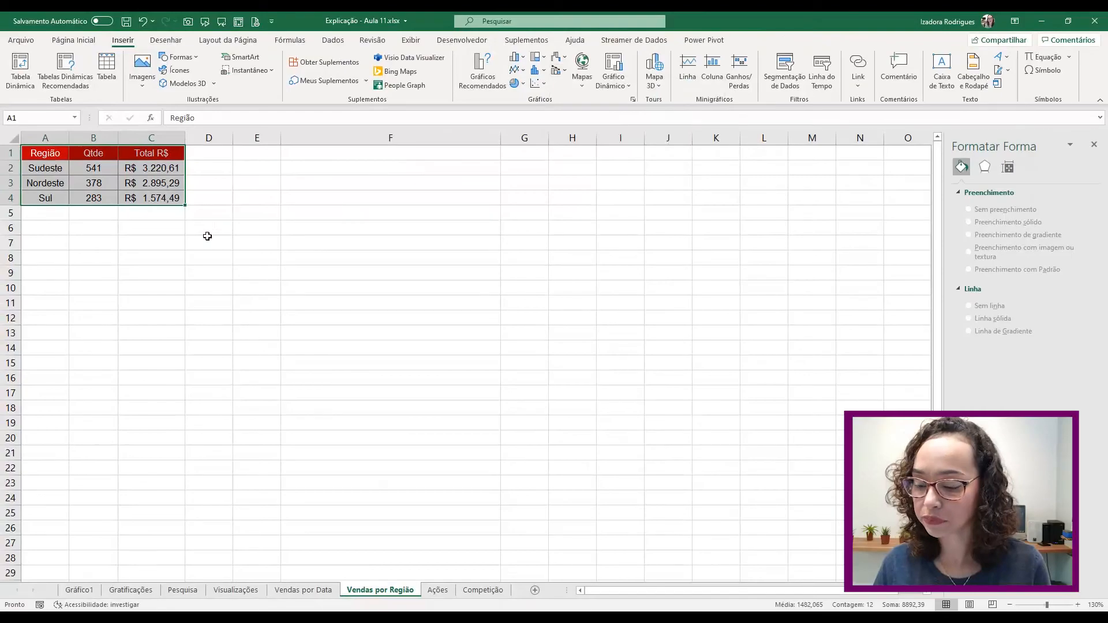
pyautogui.click(438, 590)
pyautogui.click(233, 226)
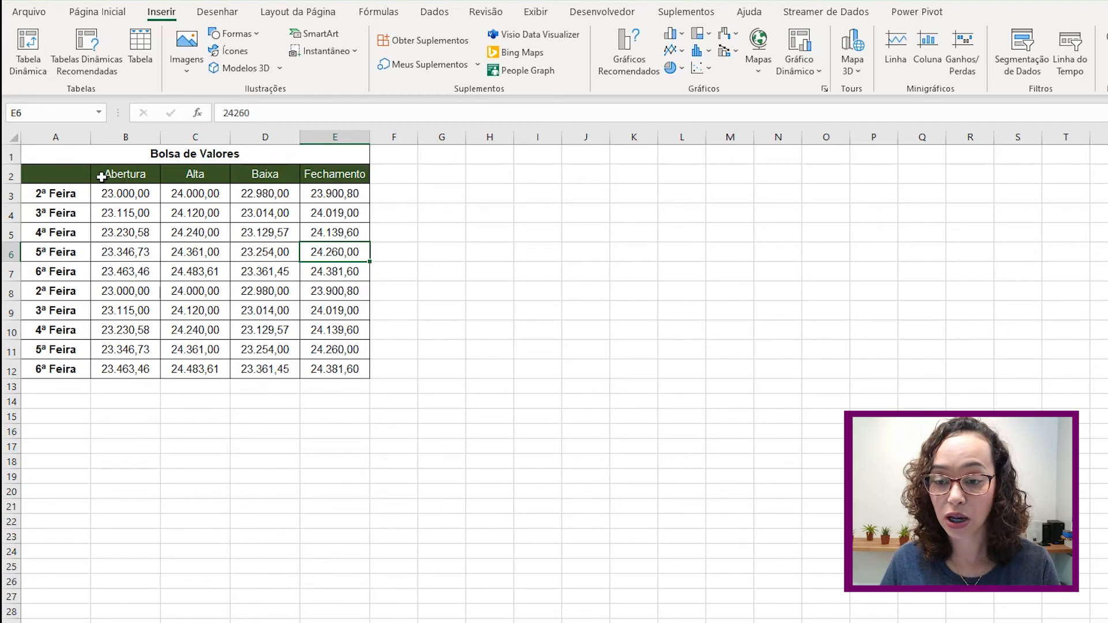
# - Insert an Abertura-Alta-Baixa-Fechamento stock chart from A2:E12 and move it beside the table
pyautogui.moveTo(56, 177); pyautogui.dragTo(360, 369)
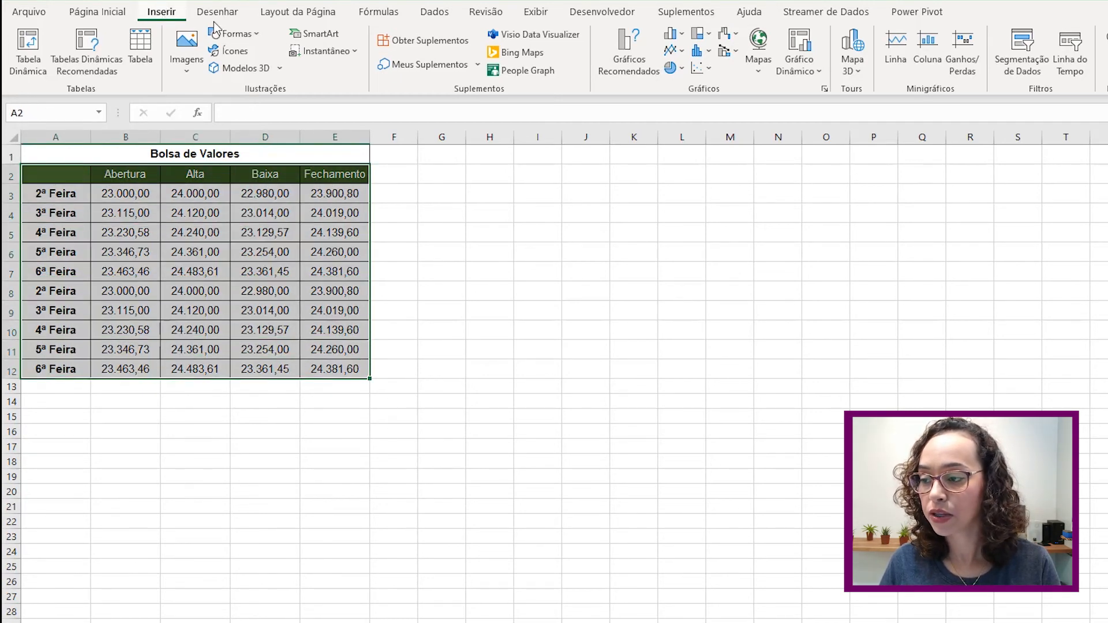
pyautogui.click(733, 40)
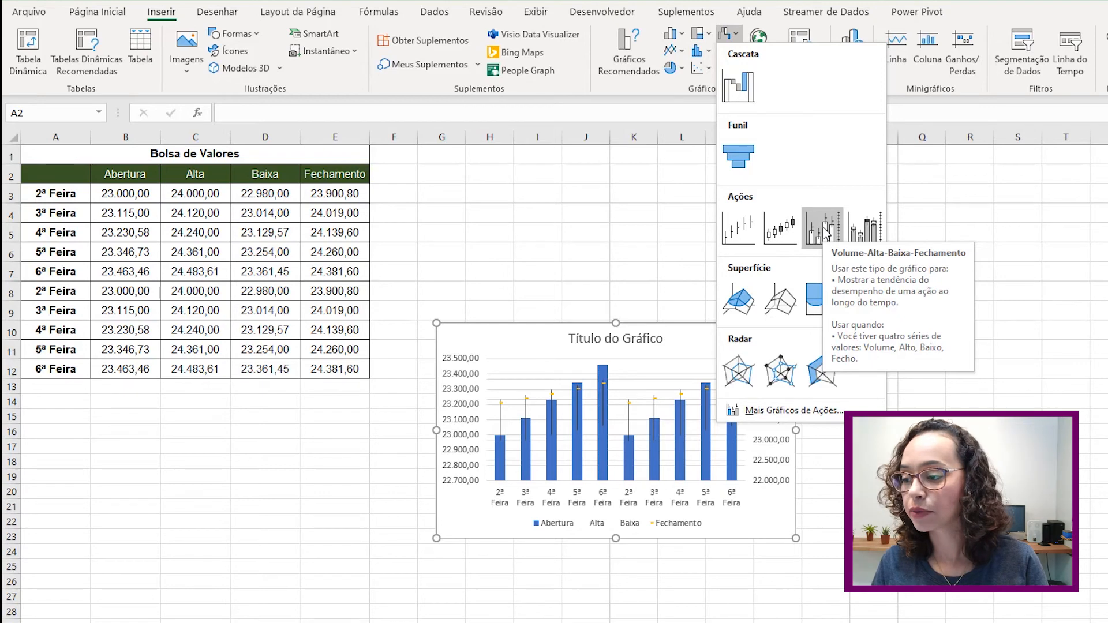
pyautogui.click(782, 231)
pyautogui.moveTo(705, 346); pyautogui.dragTo(697, 177)
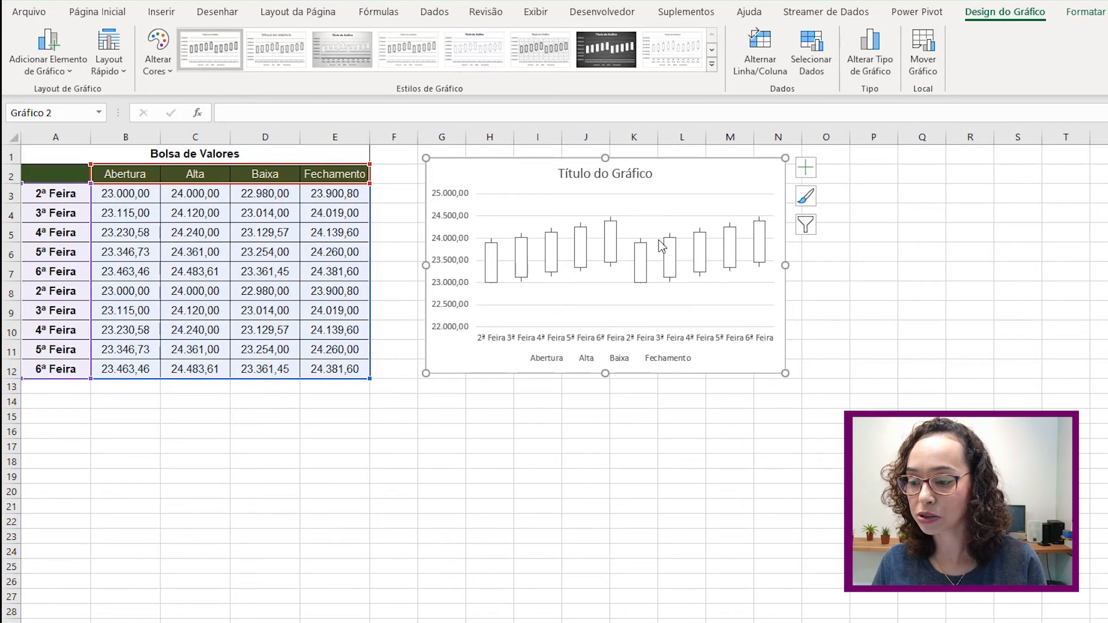
# - Delete the stock chart's legend and its Título do Gráfico title
pyautogui.click(582, 360)
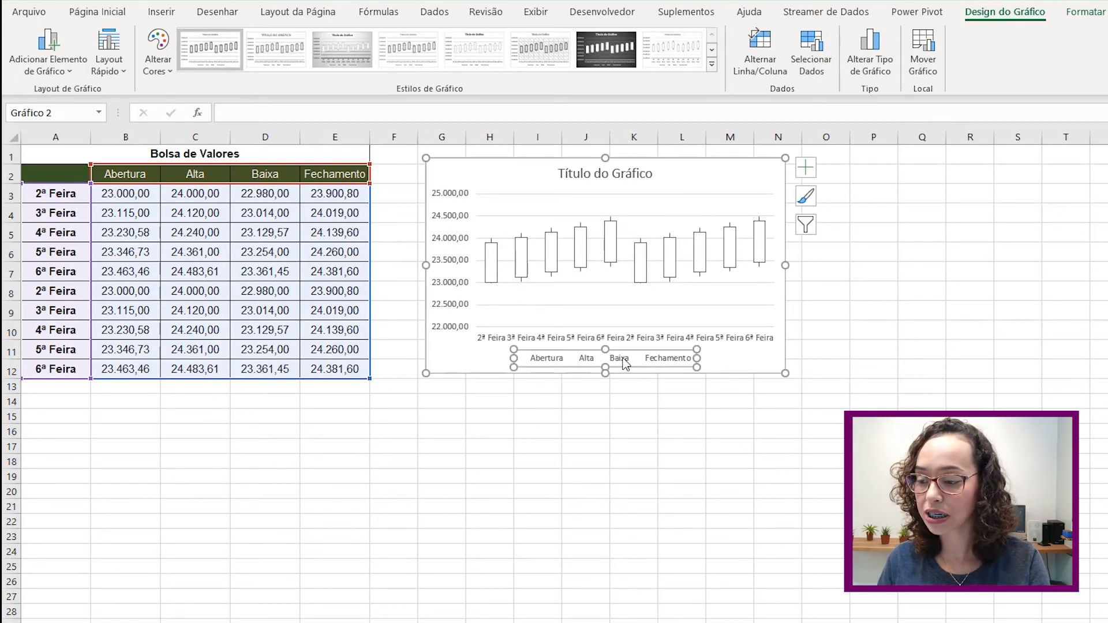
pyautogui.press('Delete')
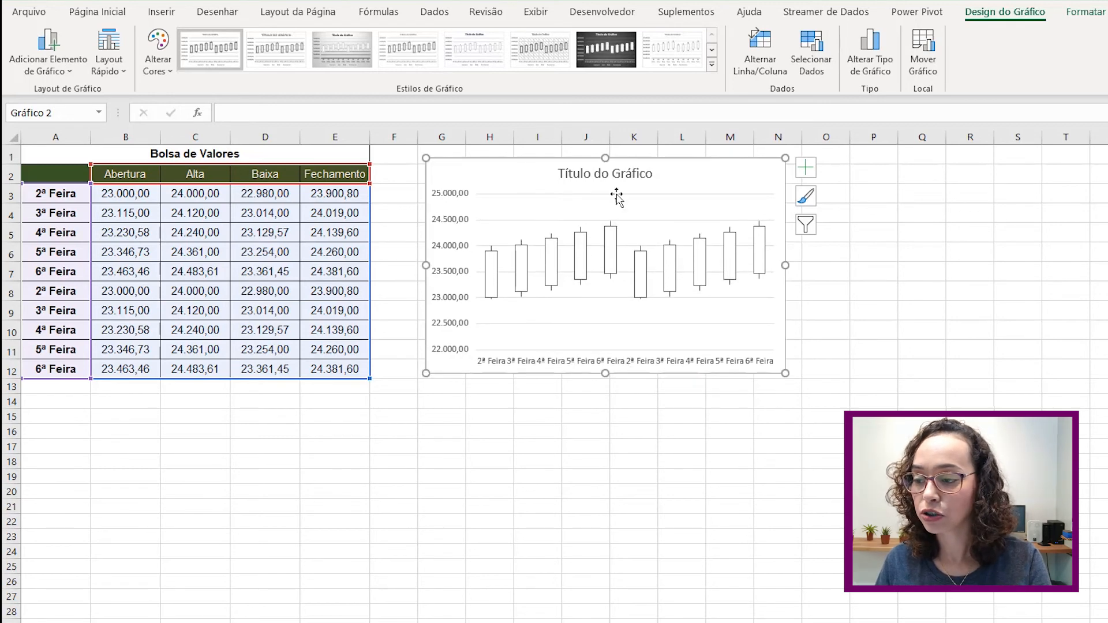
pyautogui.click(622, 174)
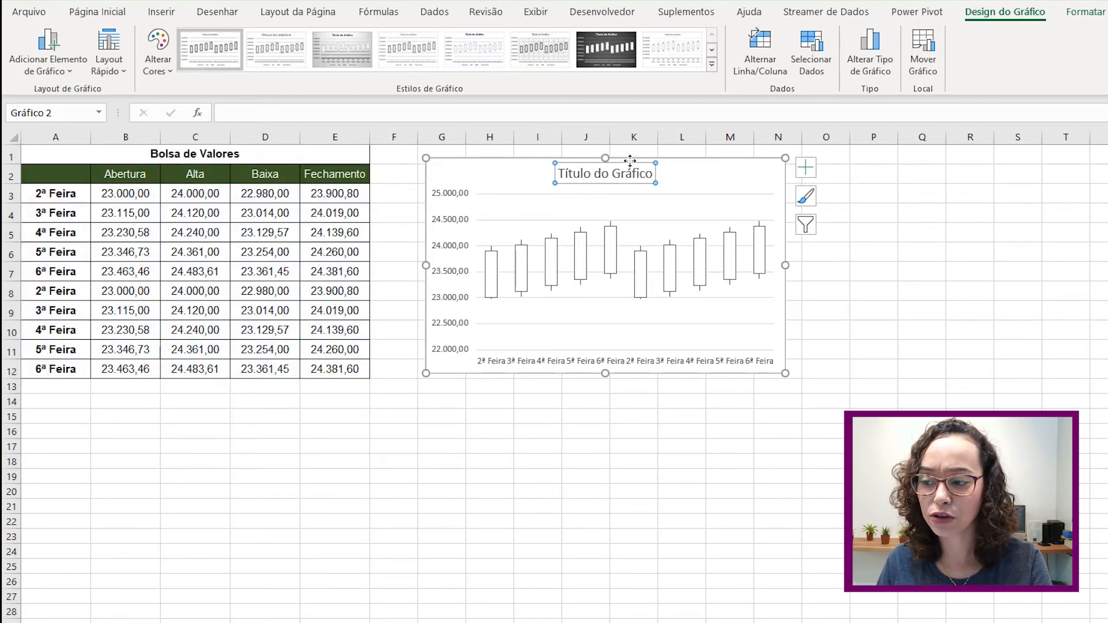
pyautogui.press('Delete')
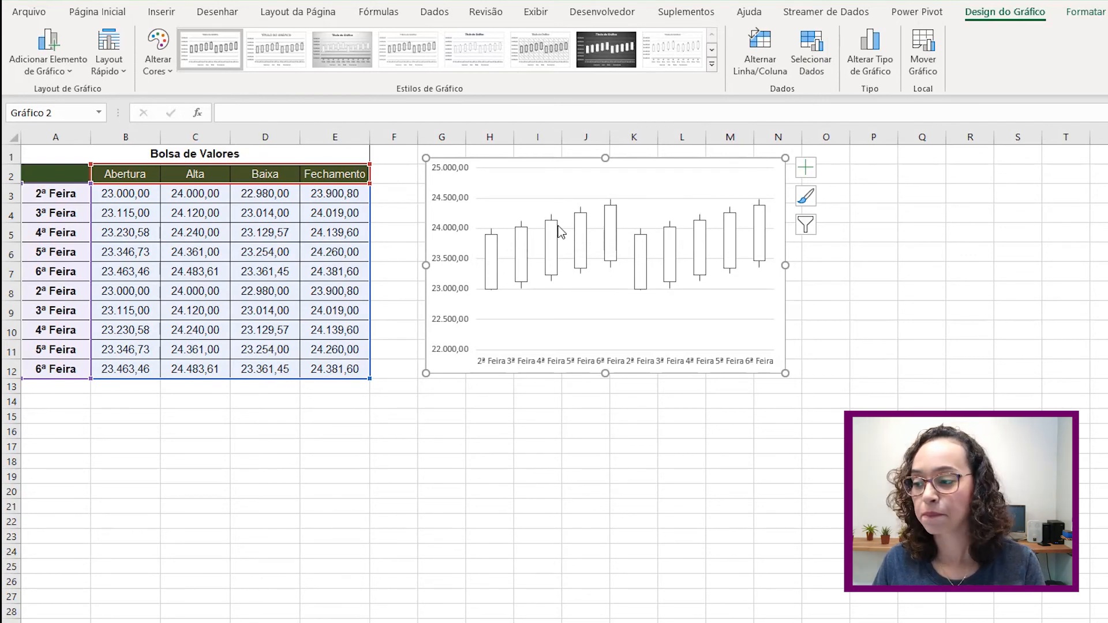
# - Turn on data labels for the candlesticks and delete the Fechamento labels
pyautogui.click(805, 170)
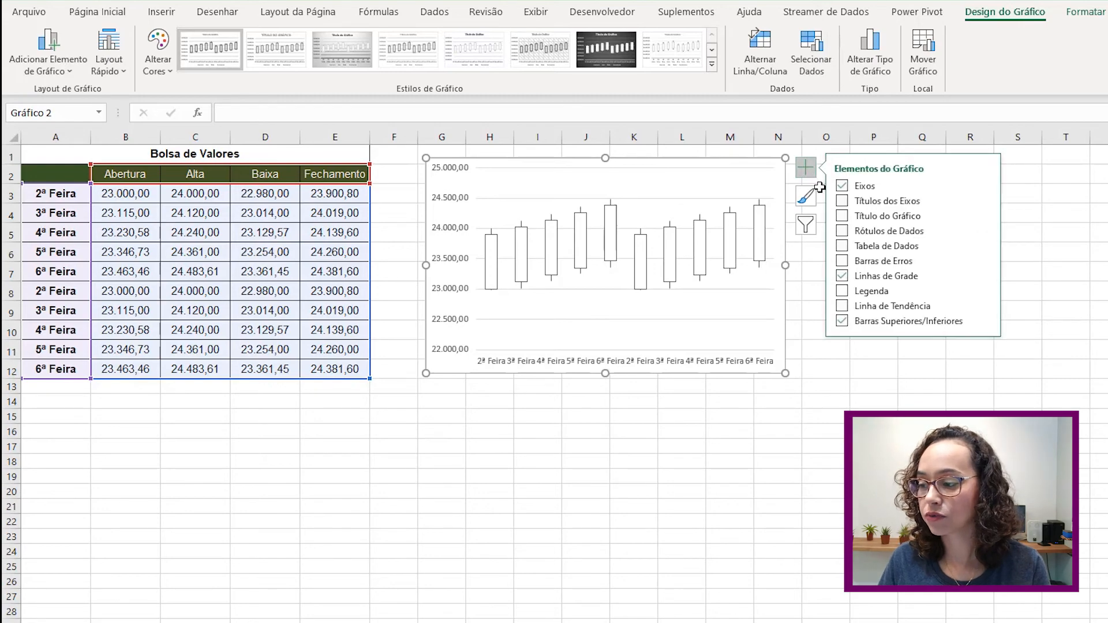
pyautogui.click(842, 232)
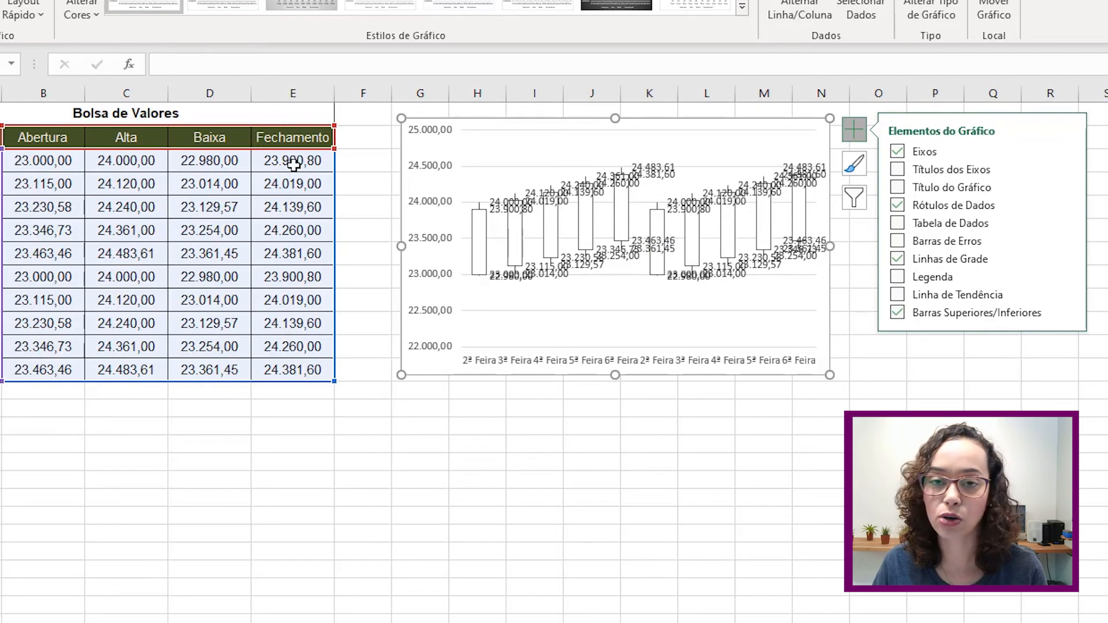
pyautogui.click(500, 215)
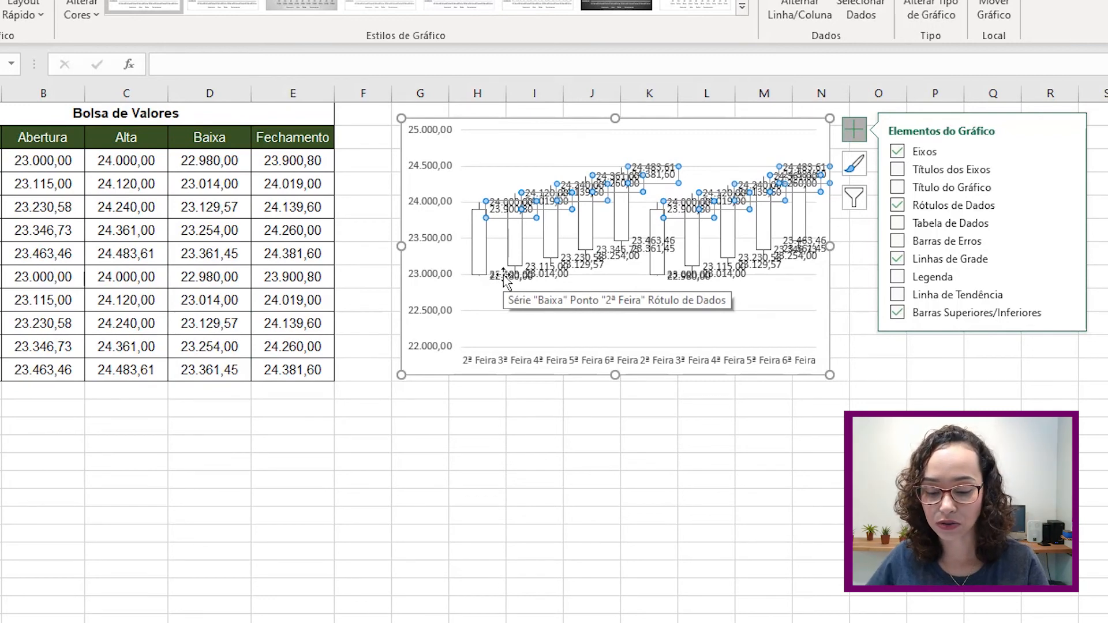
pyautogui.press('Delete')
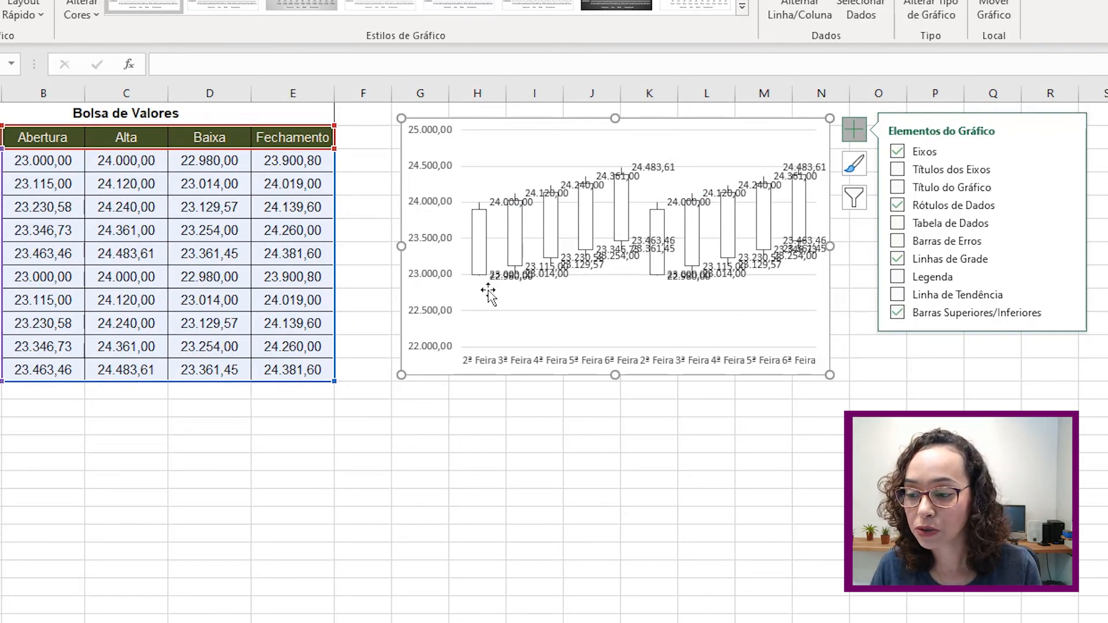
# - Move the 2ª Feira 22.980,00 low label below its candle and delete the Abertura labels
pyautogui.click(520, 275)
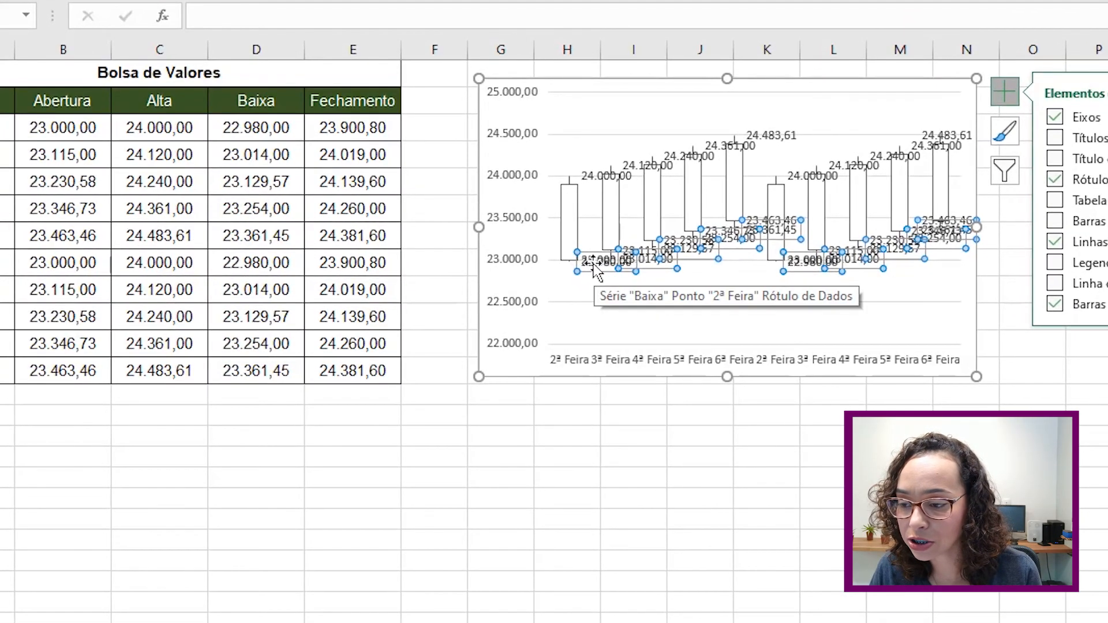
pyautogui.click(593, 265)
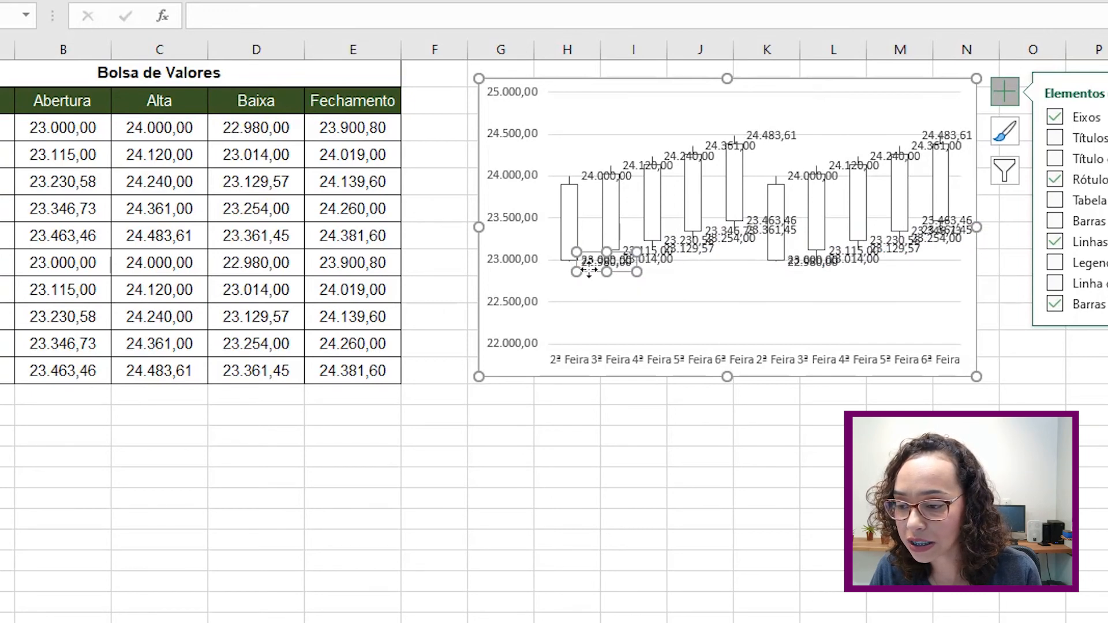
pyautogui.moveTo(589, 269); pyautogui.dragTo(587, 288)
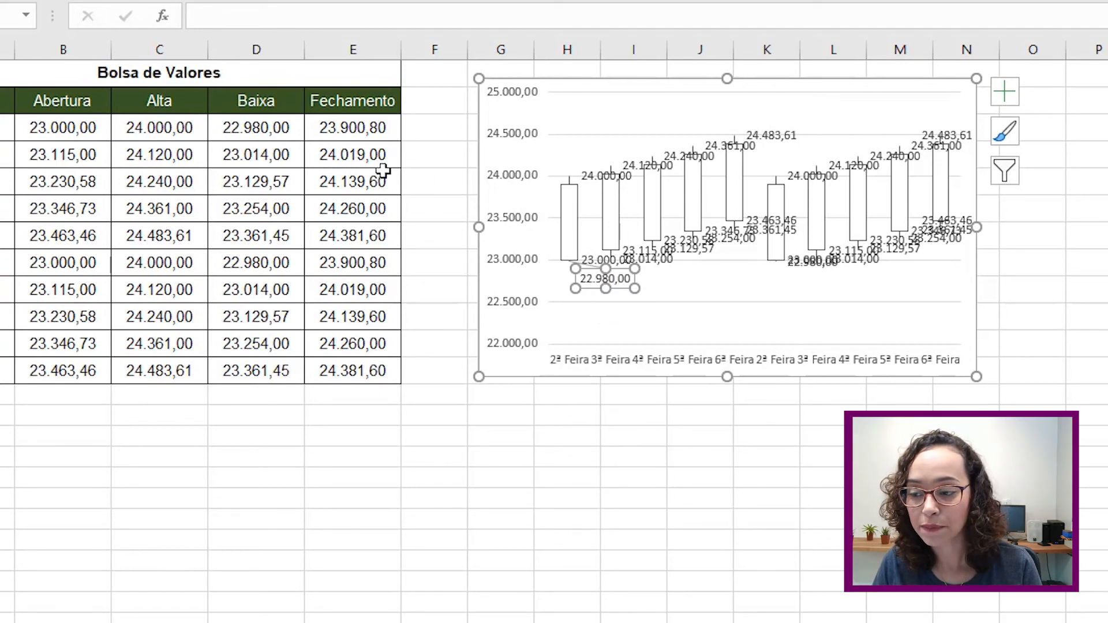
pyautogui.click(593, 261)
pyautogui.press('Delete')
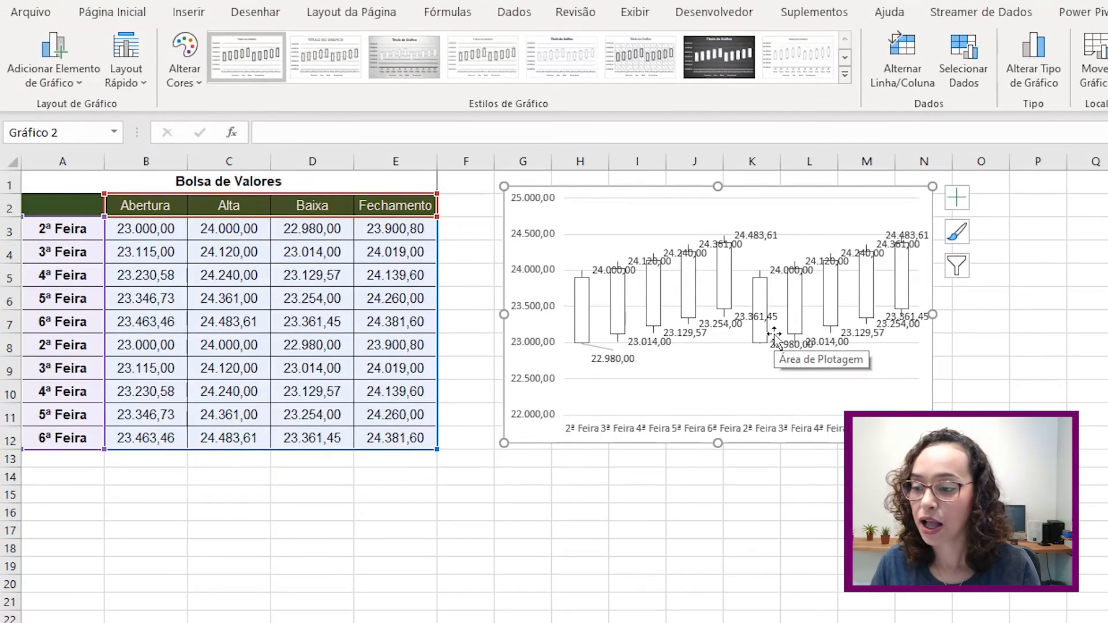
# - Rotate the high and low value labels with Girar Texto para Cima, then go to the Competição sheet
pyautogui.click(613, 271)
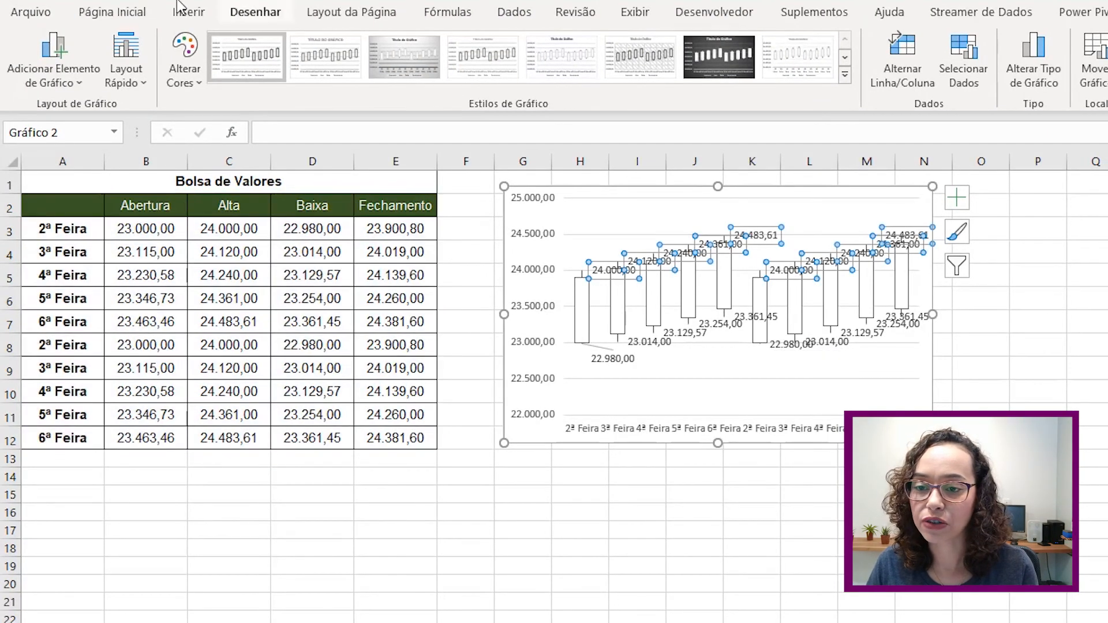
pyautogui.click(135, 11)
pyautogui.click(469, 48)
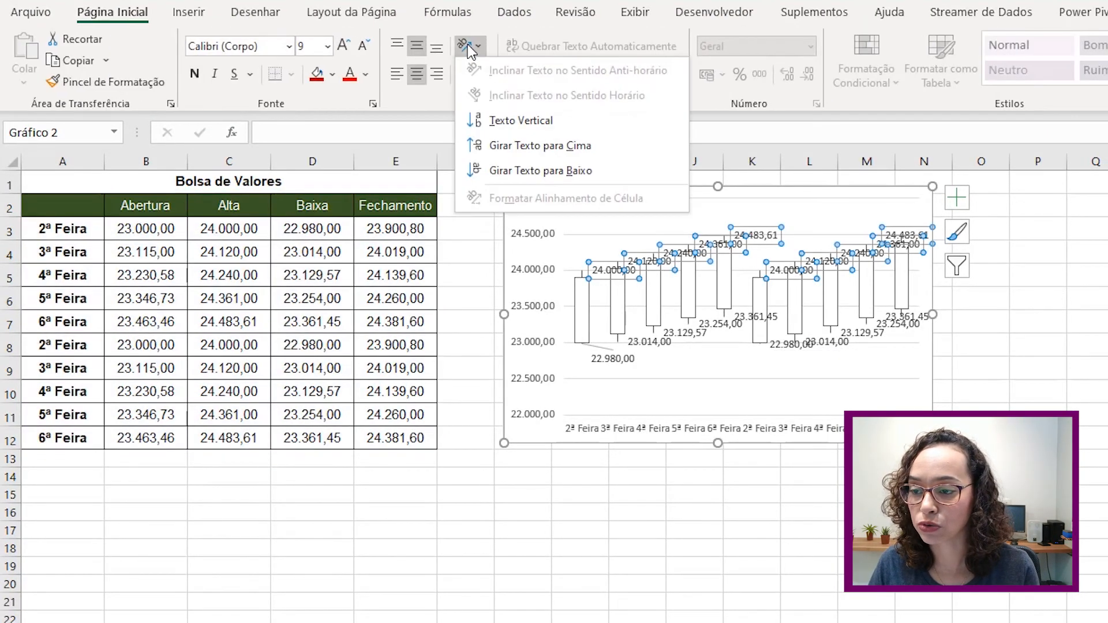
pyautogui.click(522, 145)
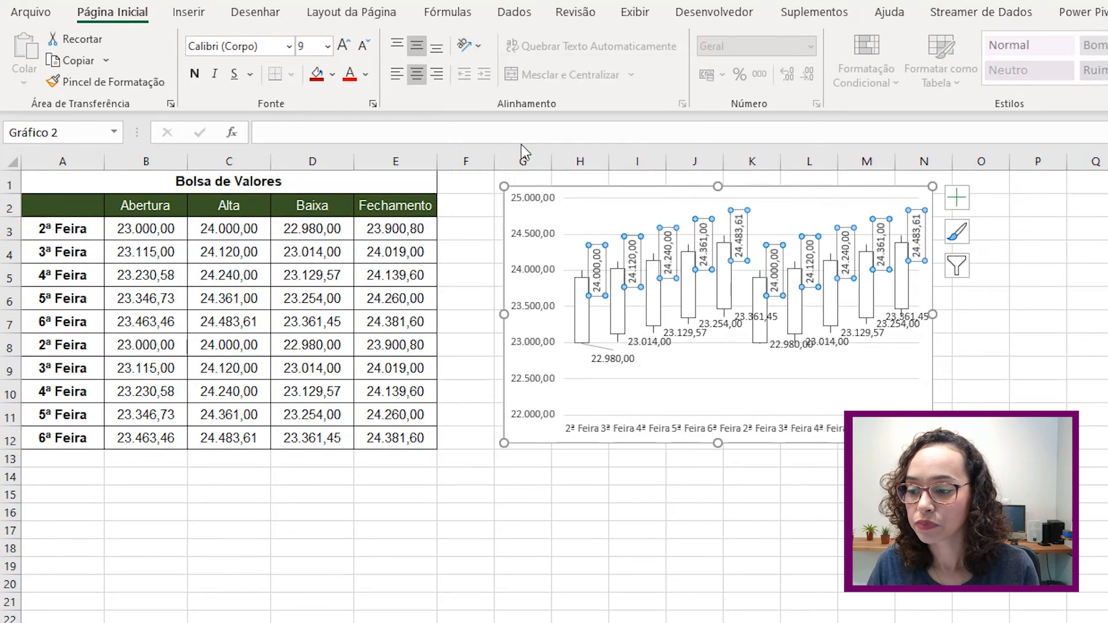
pyautogui.click(593, 362)
pyautogui.click(470, 47)
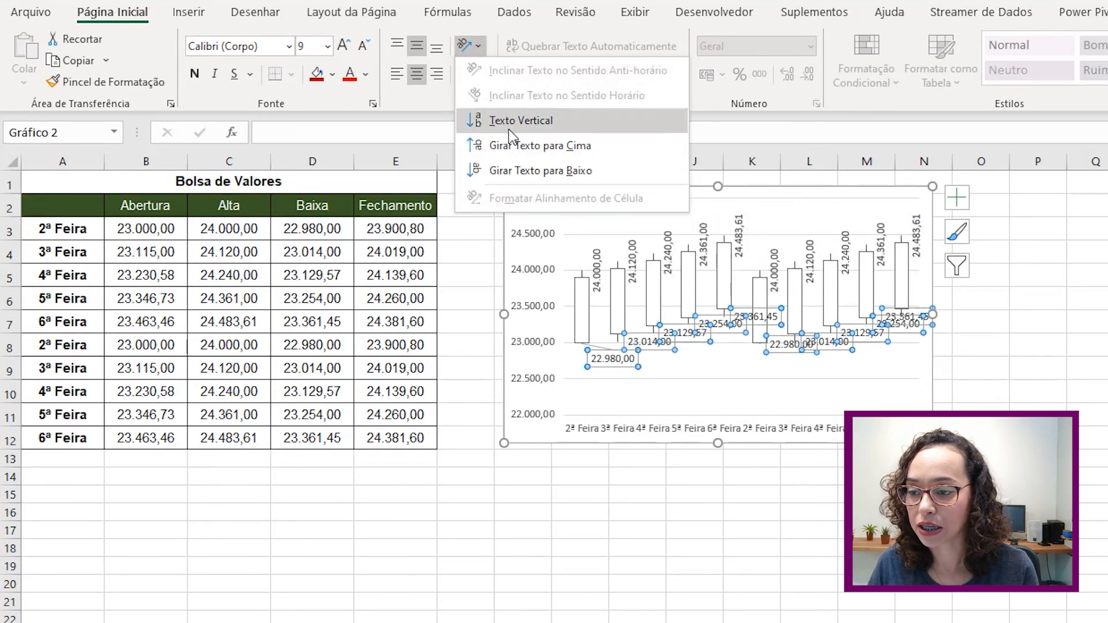
pyautogui.click(508, 141)
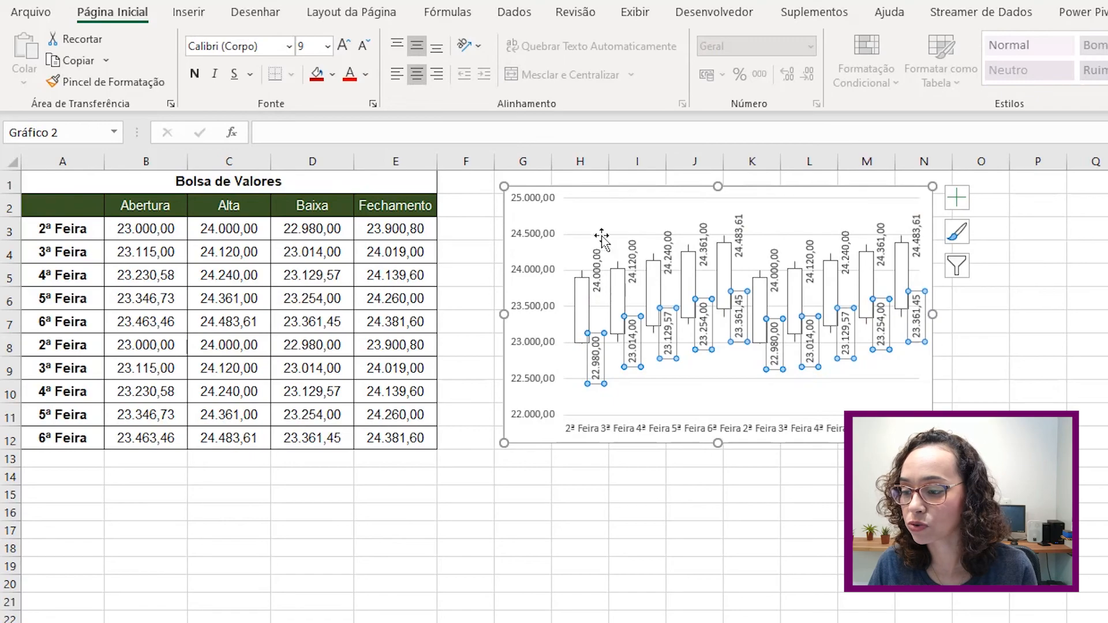
pyautogui.click(1017, 362)
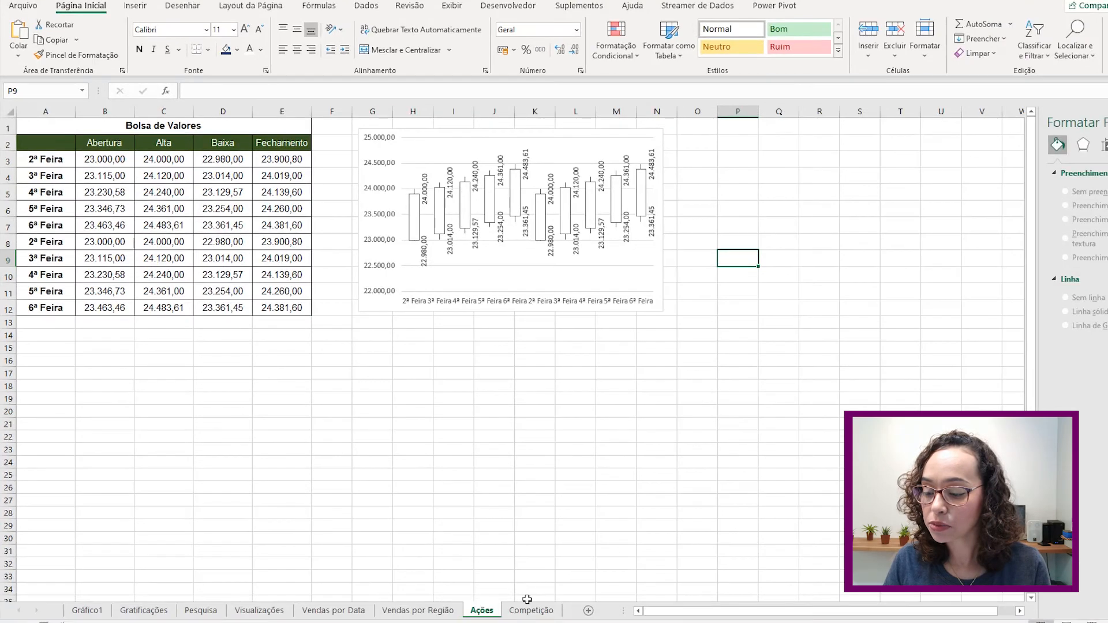
pyautogui.click(525, 611)
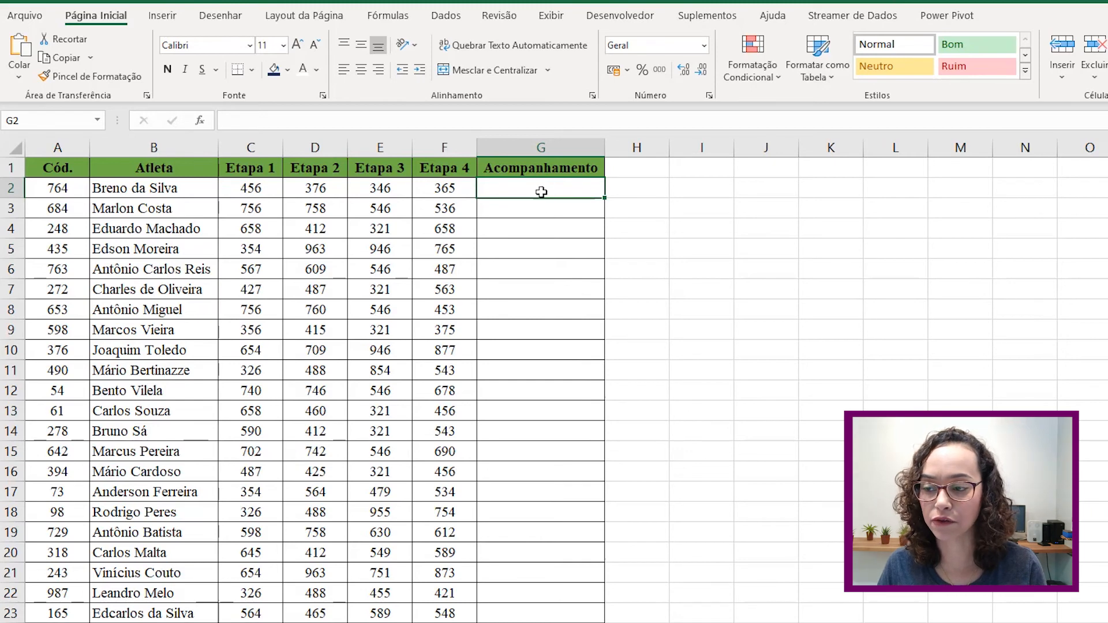
# - Insert a line sparkline in $G$2 with data range C2:F2 (Etapa 1–4 scores)
pyautogui.click(172, 19)
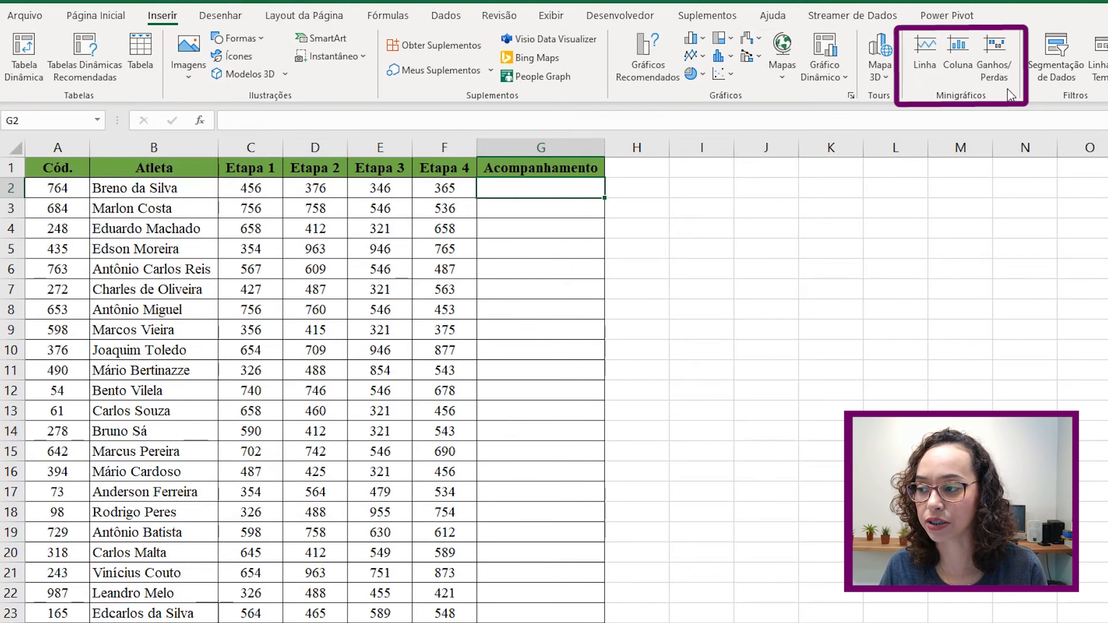
pyautogui.click(926, 48)
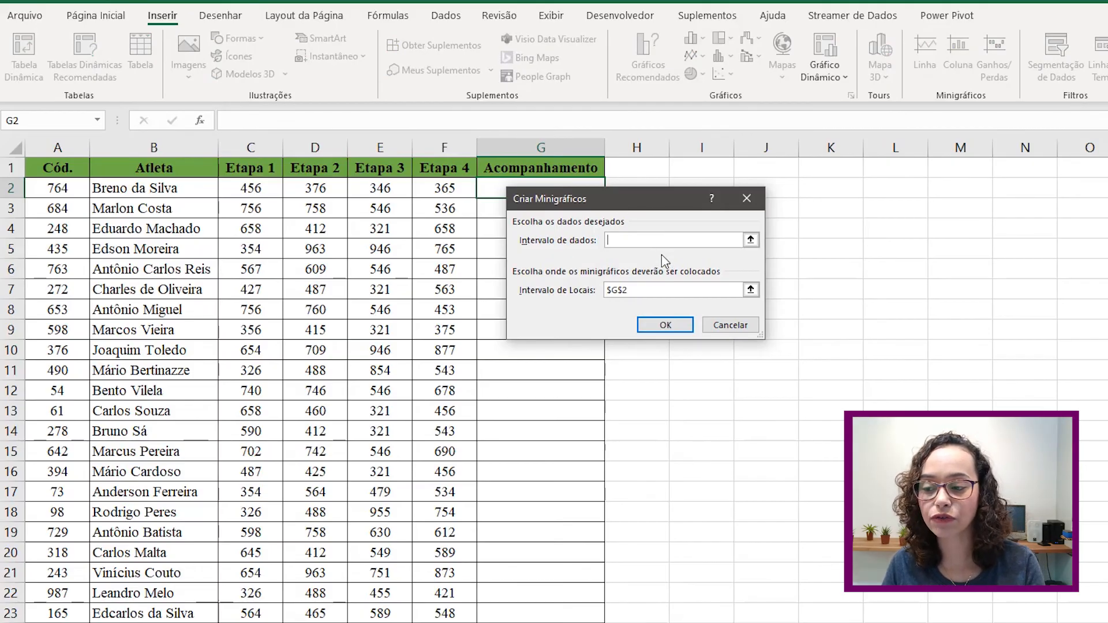
pyautogui.click(750, 240)
pyautogui.moveTo(267, 194); pyautogui.dragTo(433, 183)
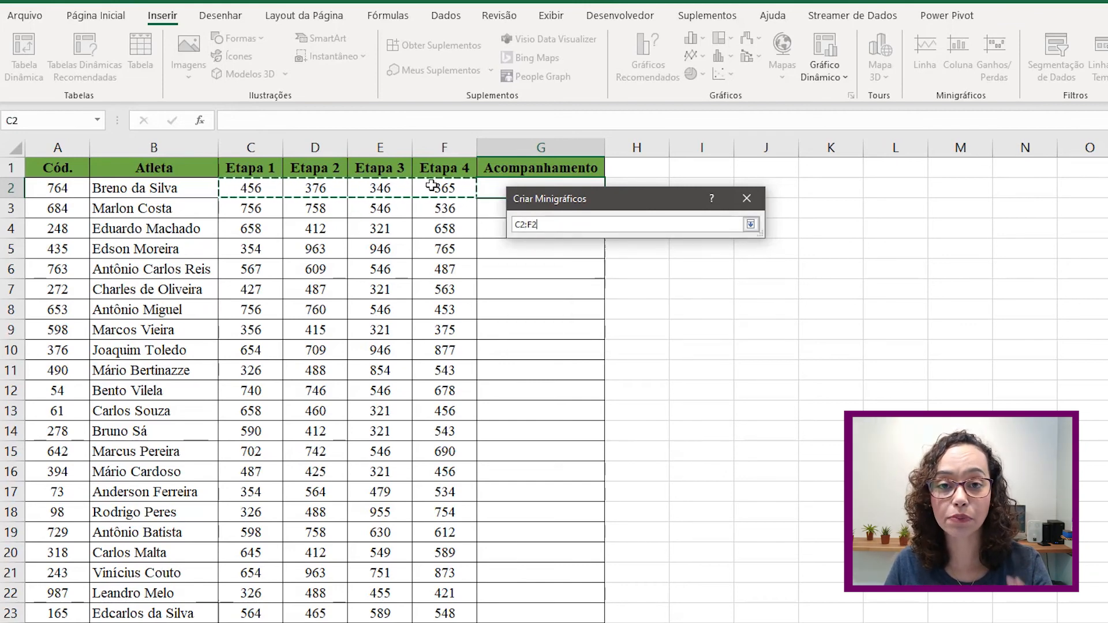
pyautogui.click(751, 224)
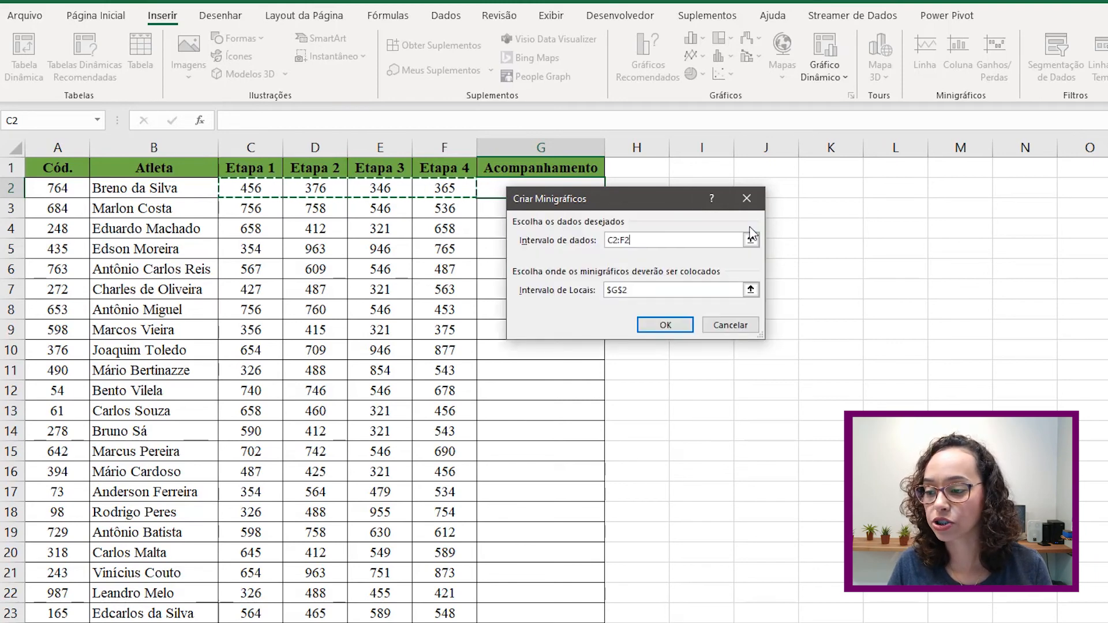
pyautogui.moveTo(660, 198); pyautogui.dragTo(835, 179)
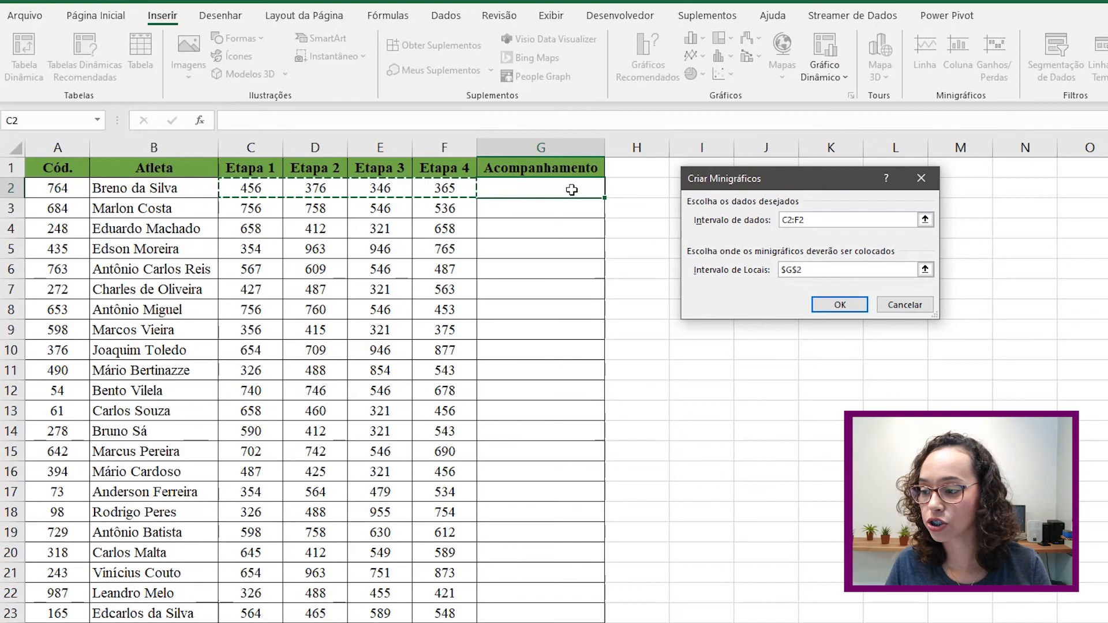
pyautogui.click(840, 305)
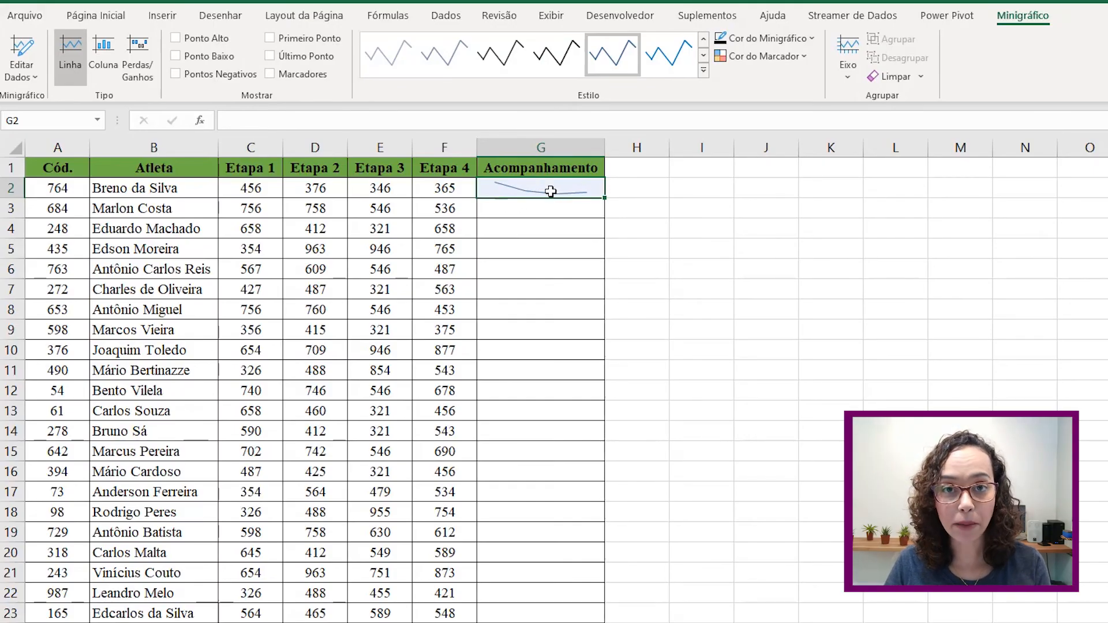
# - Fill the G2 sparkline down to G23 and show high, low, first, last points and markers
pyautogui.moveTo(604, 199); pyautogui.dragTo(589, 620)
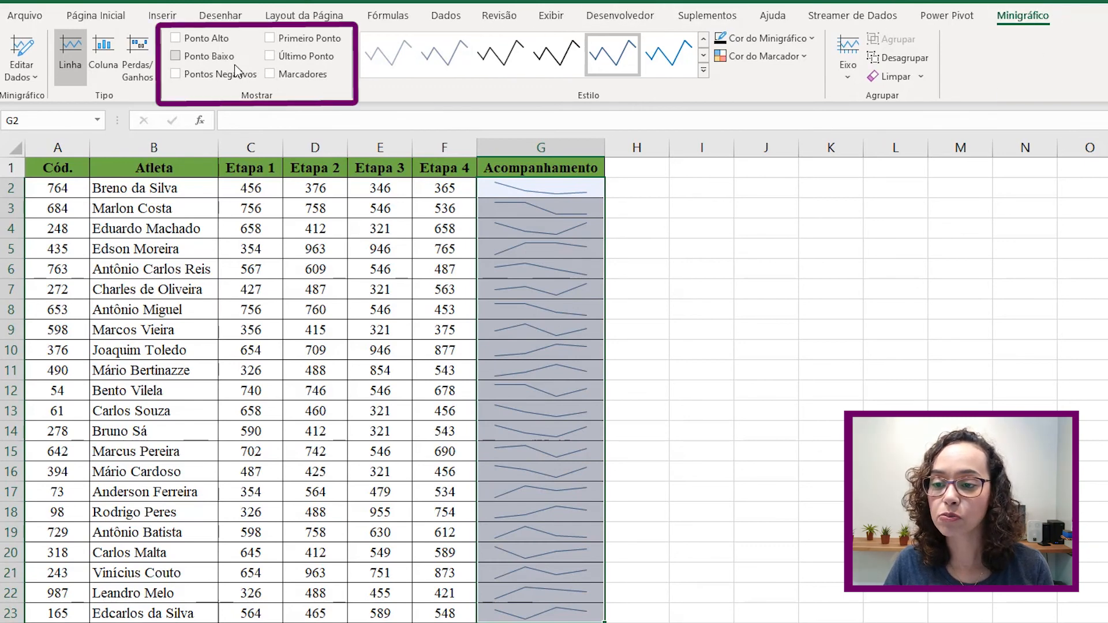
pyautogui.click(175, 74)
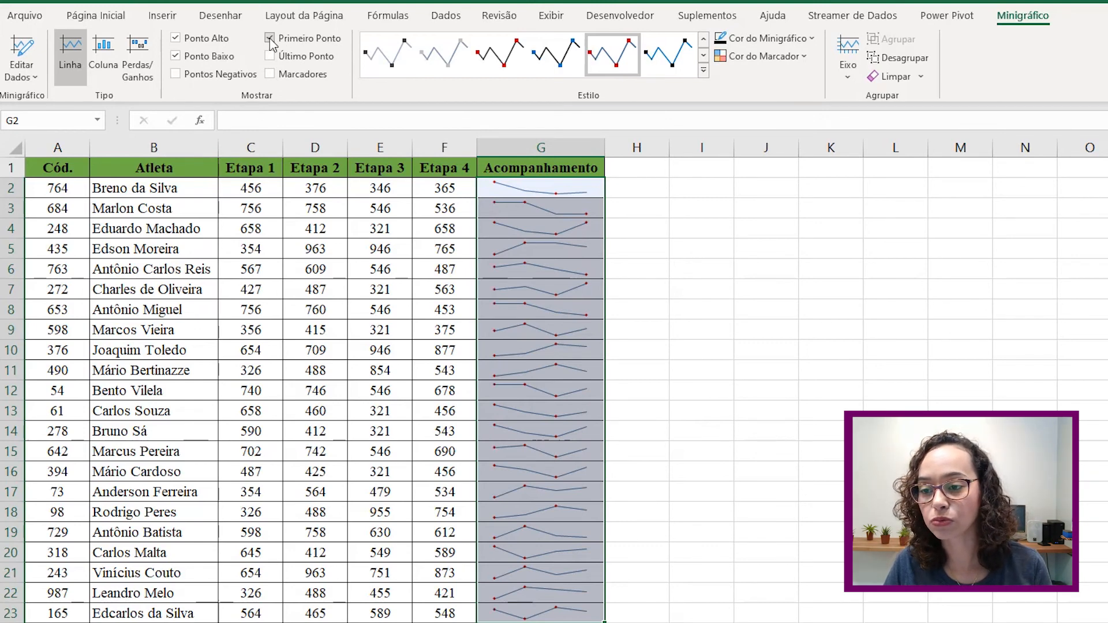
pyautogui.click(270, 74)
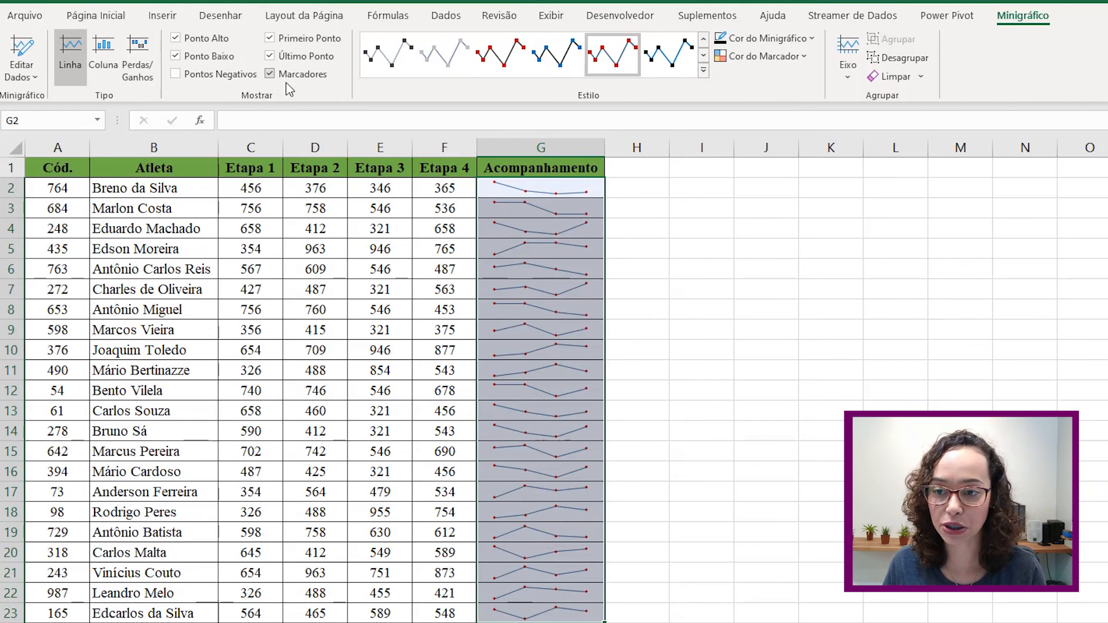
# - Make the sparkline lines black and colour the high-point markers green
pyautogui.click(813, 39)
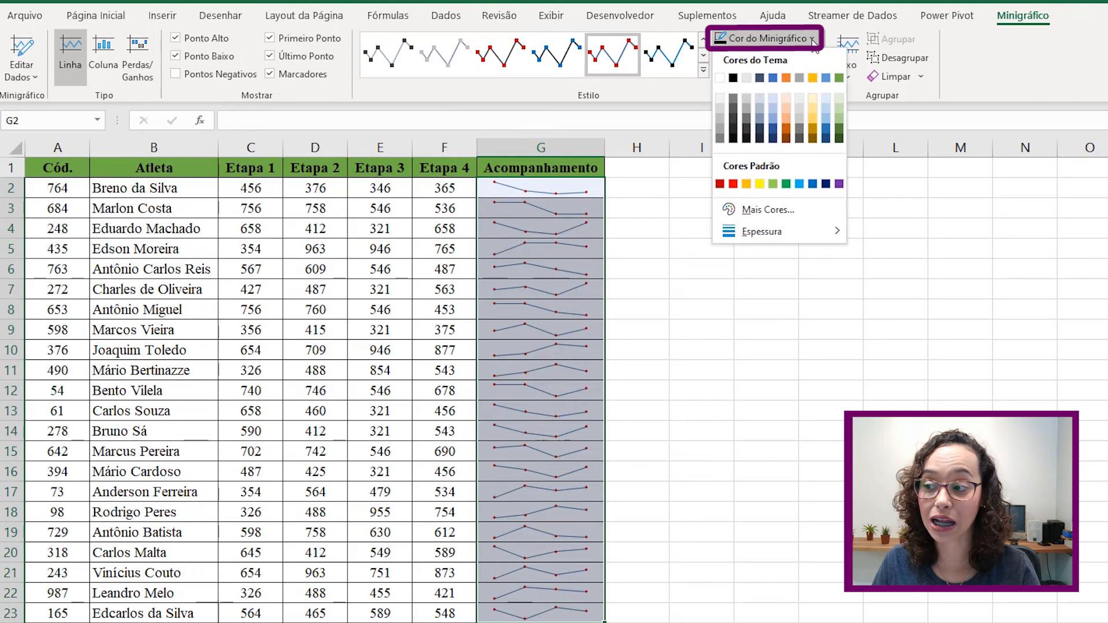
pyautogui.click(730, 79)
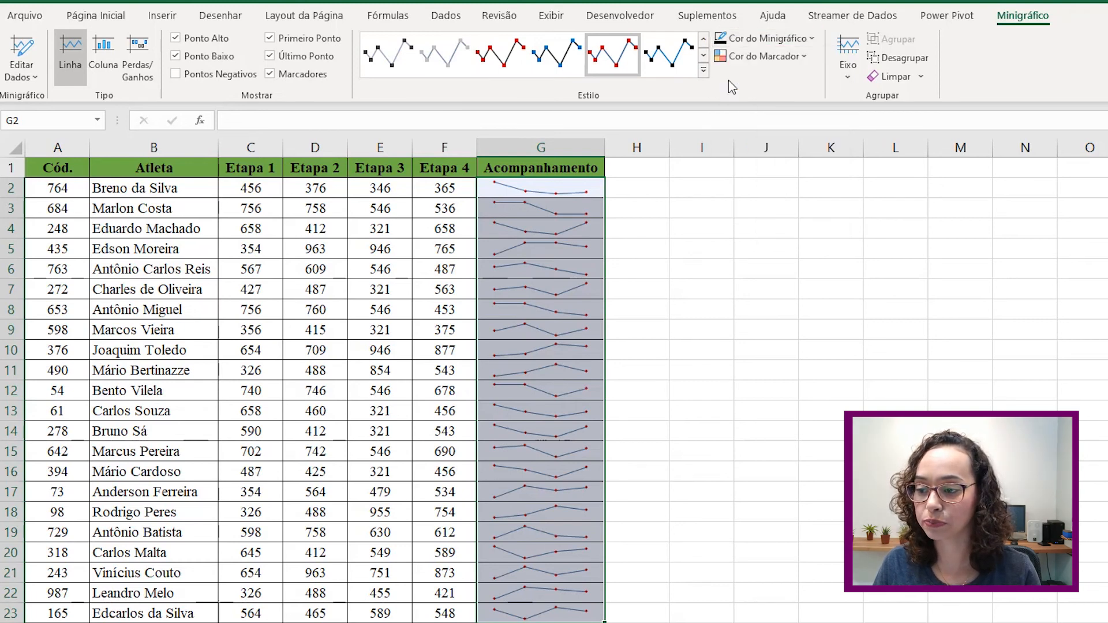
pyautogui.click(808, 58)
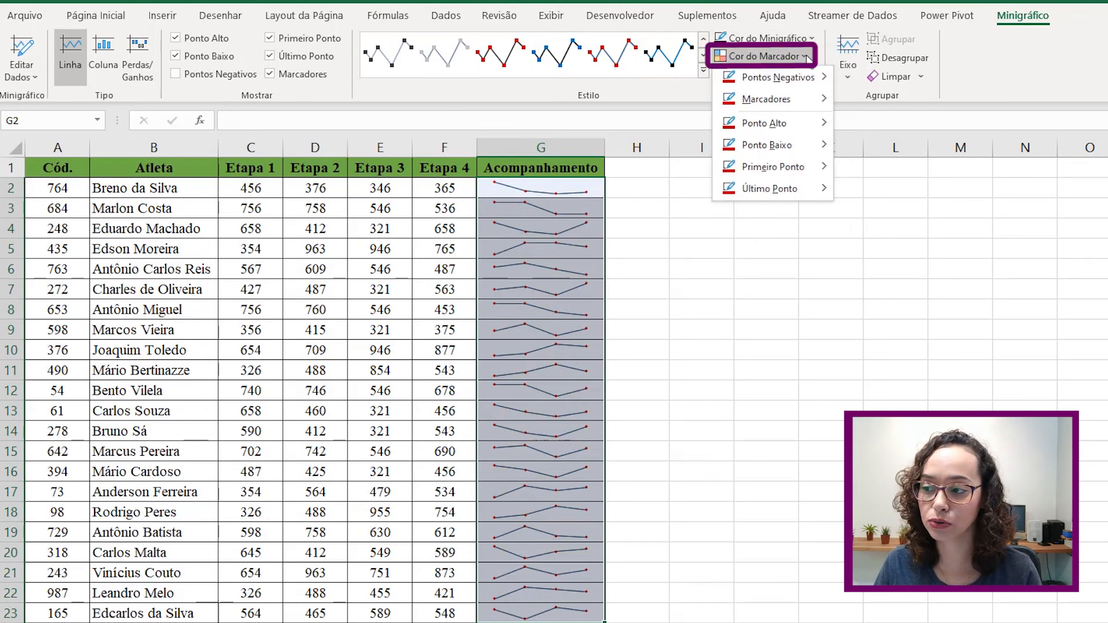
pyautogui.moveTo(804, 82)
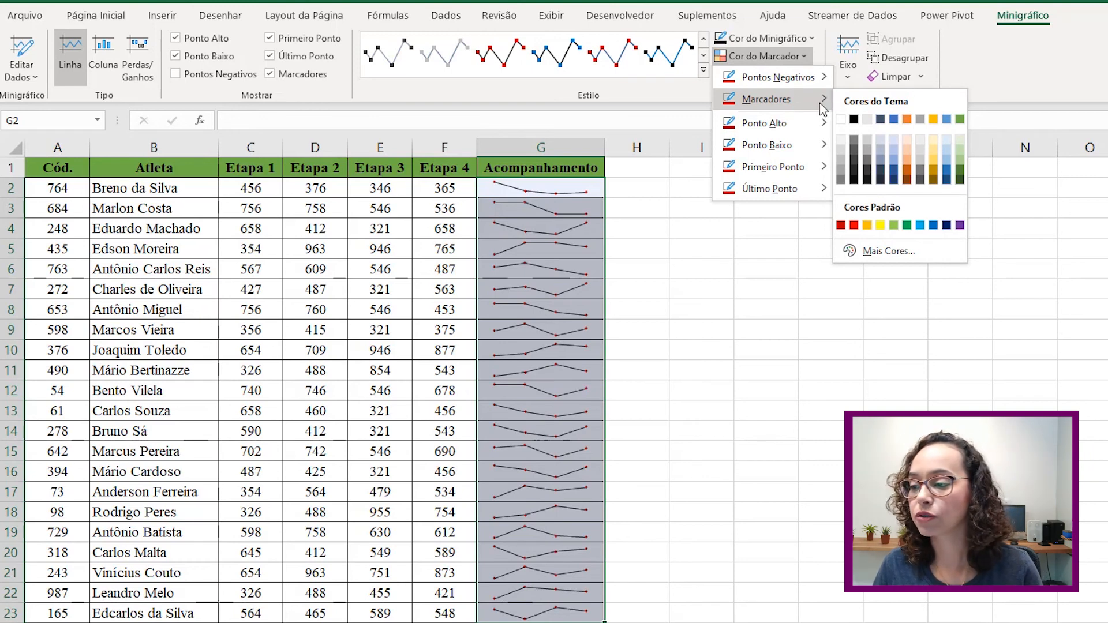
pyautogui.moveTo(798, 130)
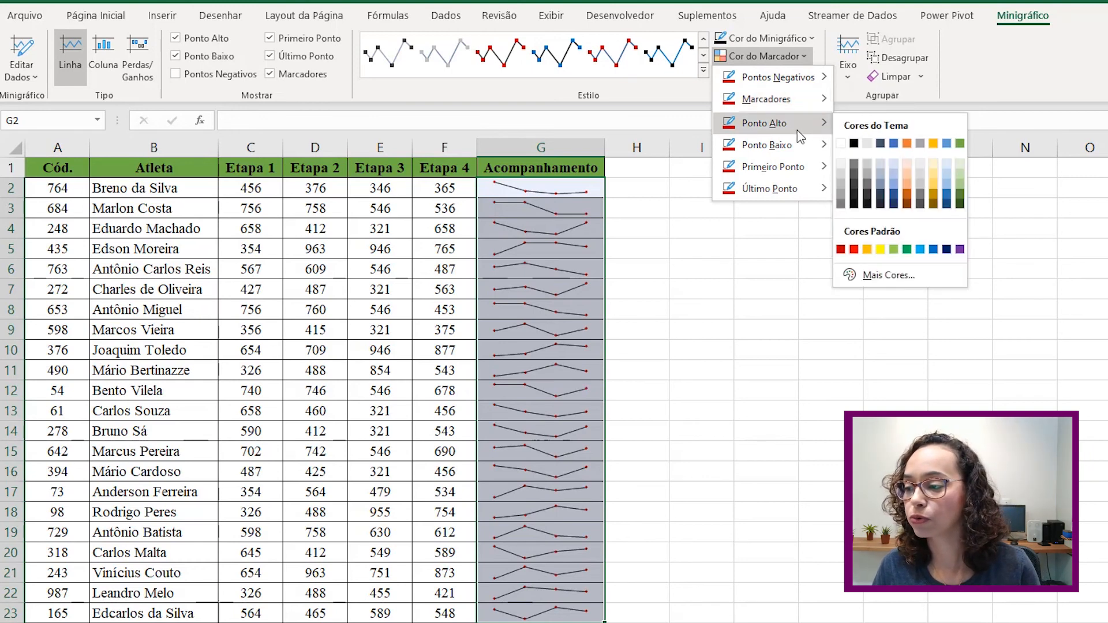
pyautogui.click(960, 143)
# - Set new marker colours for the first and last sparkline points
pyautogui.click(794, 57)
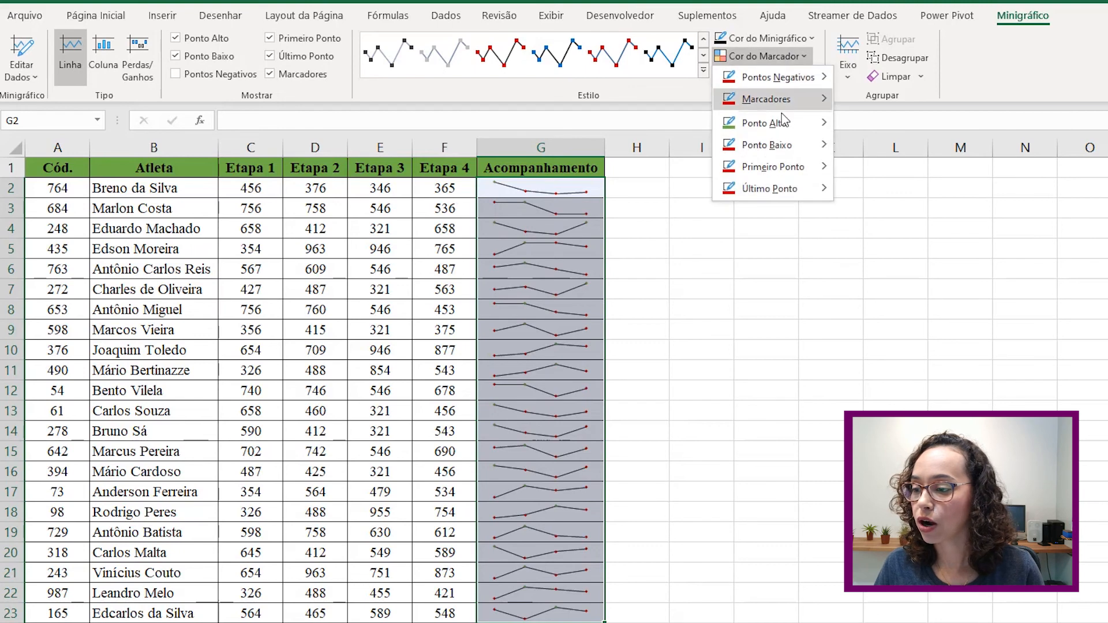
pyautogui.moveTo(776, 146)
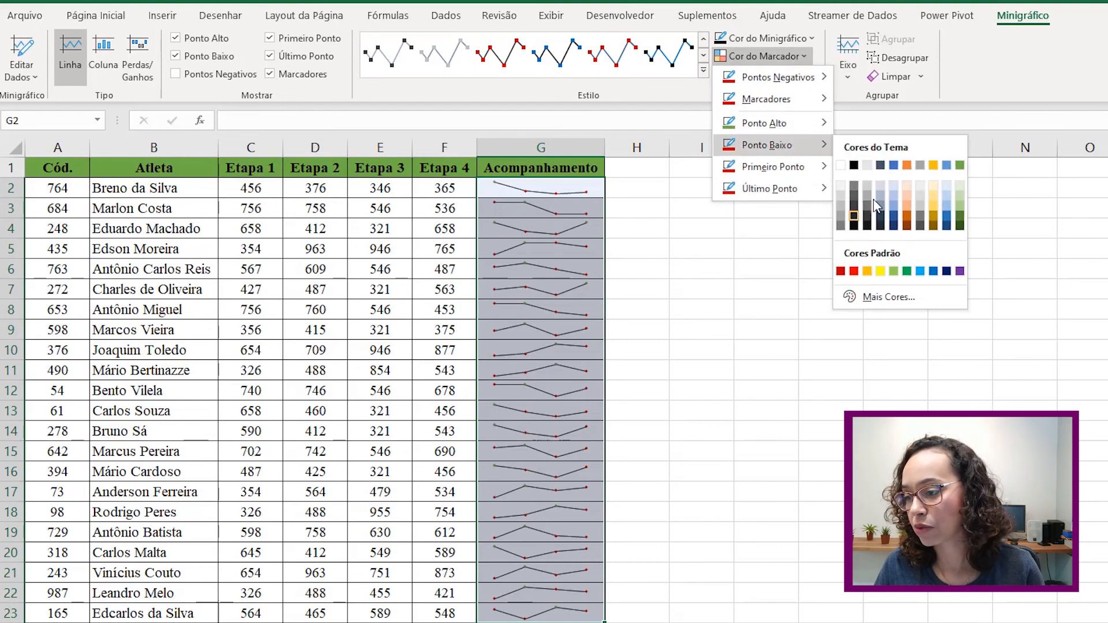
pyautogui.moveTo(808, 174)
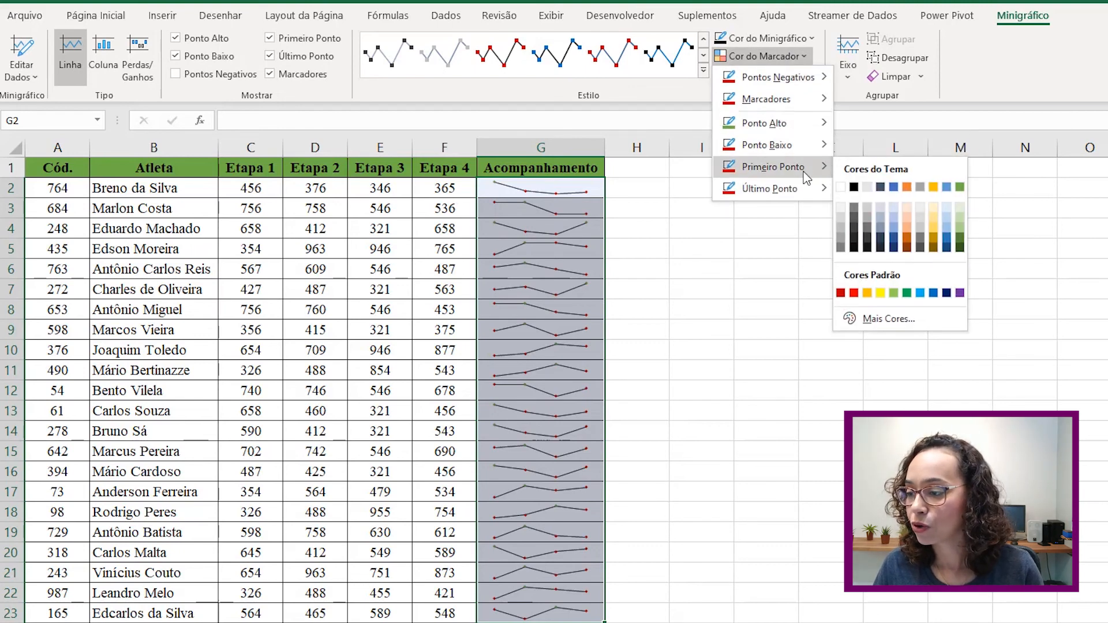
pyautogui.click(868, 187)
pyautogui.click(779, 56)
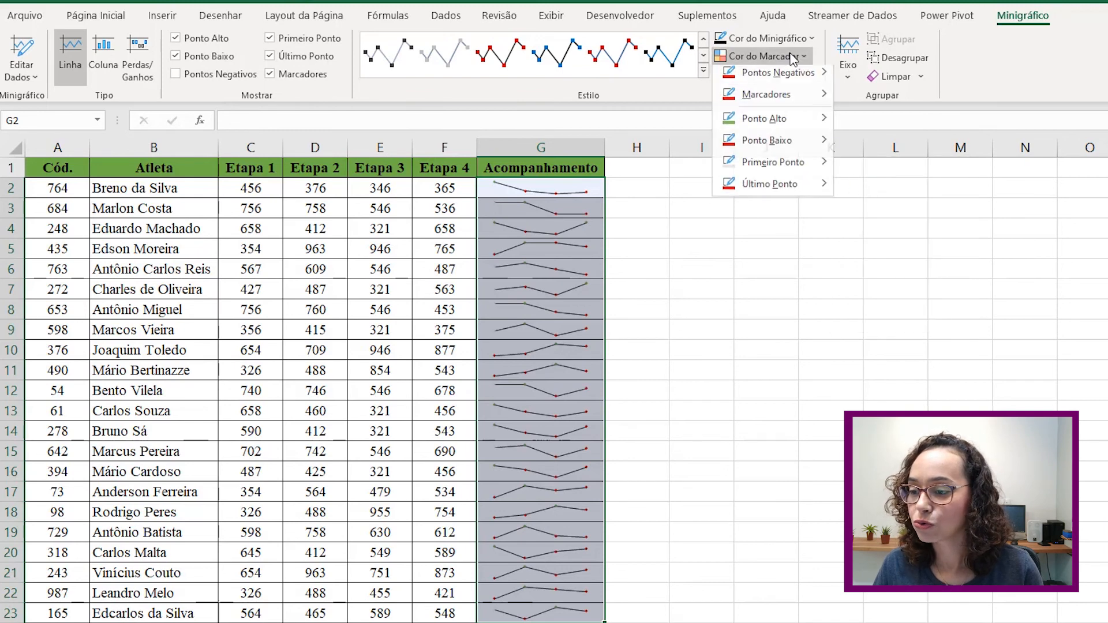
pyautogui.moveTo(776, 190)
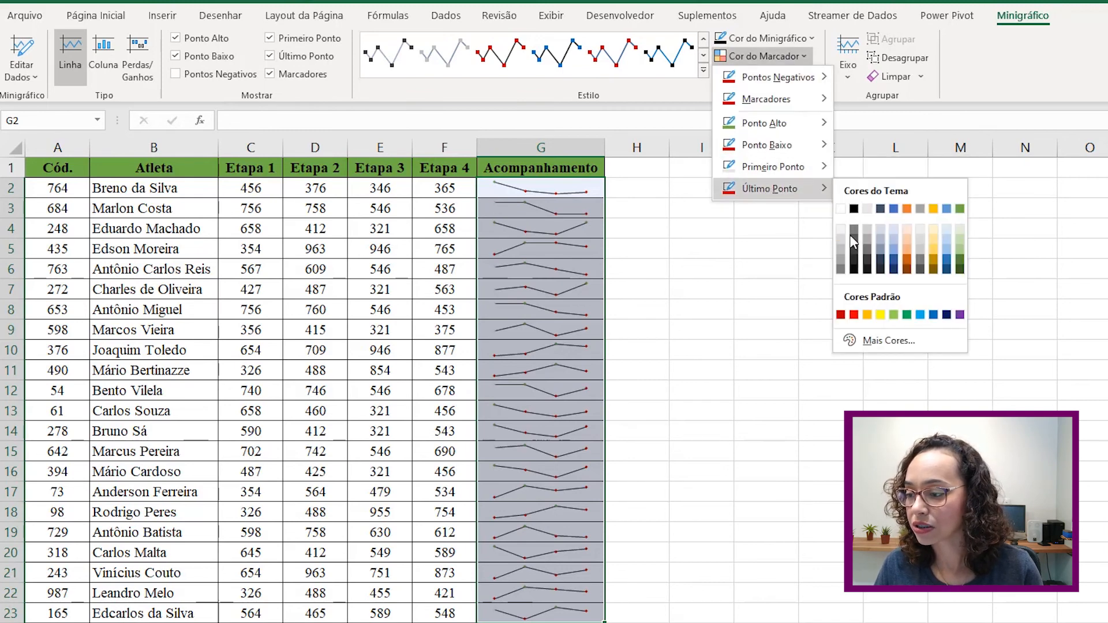
pyautogui.click(895, 242)
pyautogui.click(707, 349)
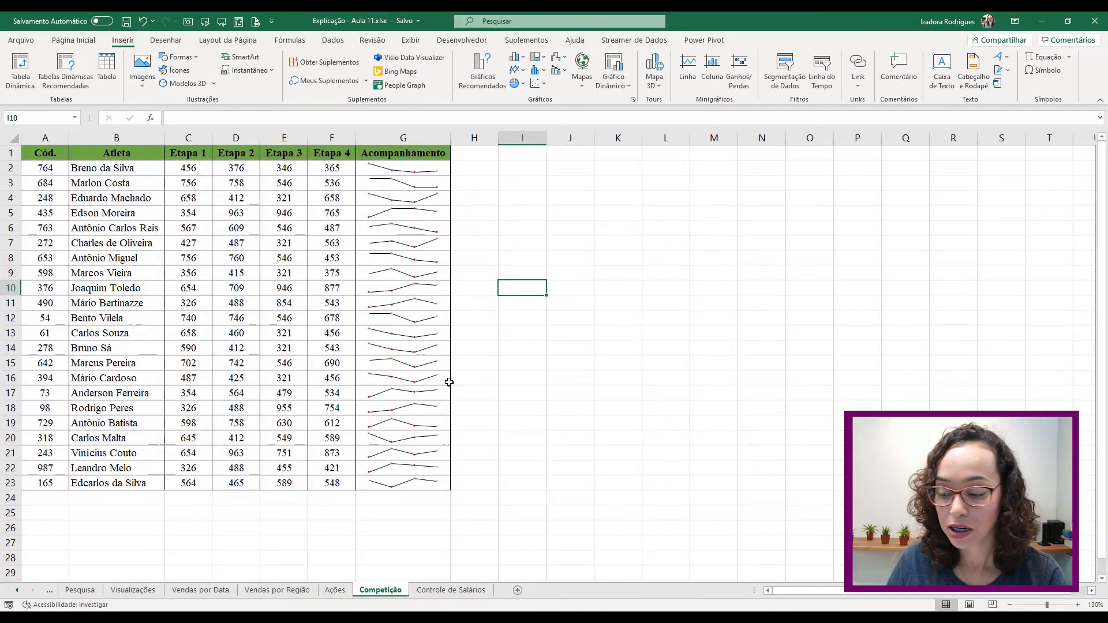
# - Select the Cidade and Salário columns on Controle de Salários and open them in 3D Maps
pyautogui.click(439, 591)
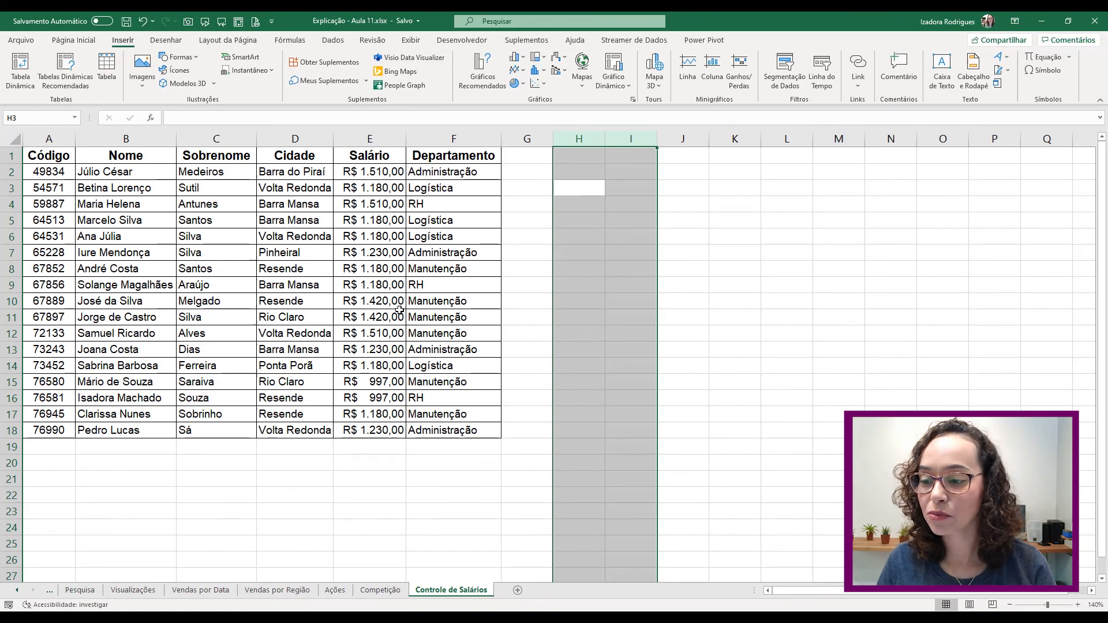
pyautogui.moveTo(303, 155); pyautogui.dragTo(363, 430)
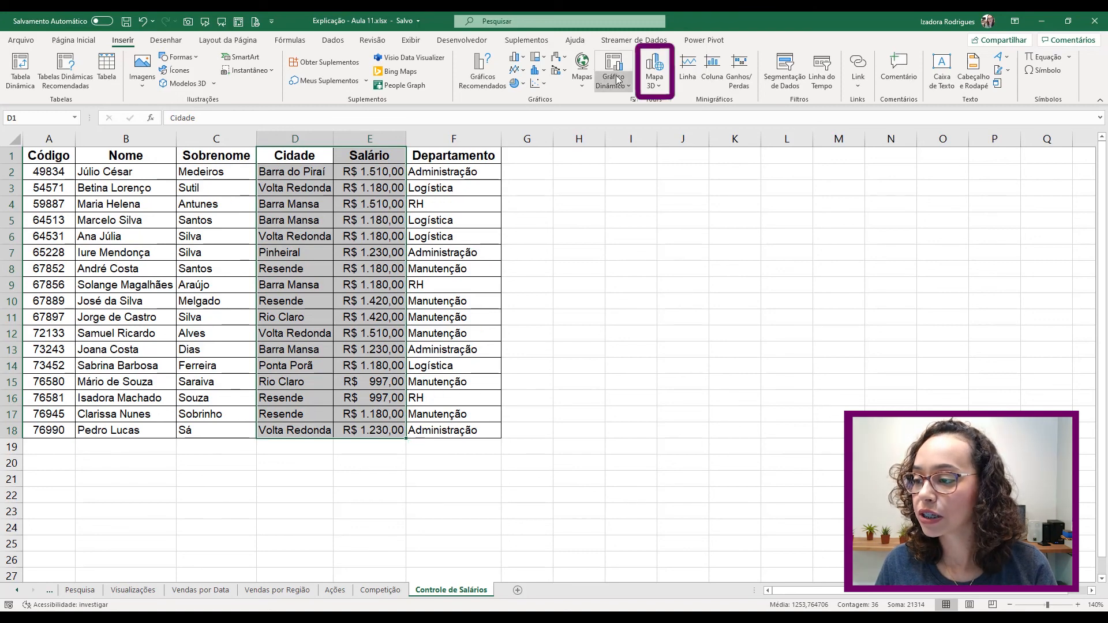
pyautogui.click(651, 87)
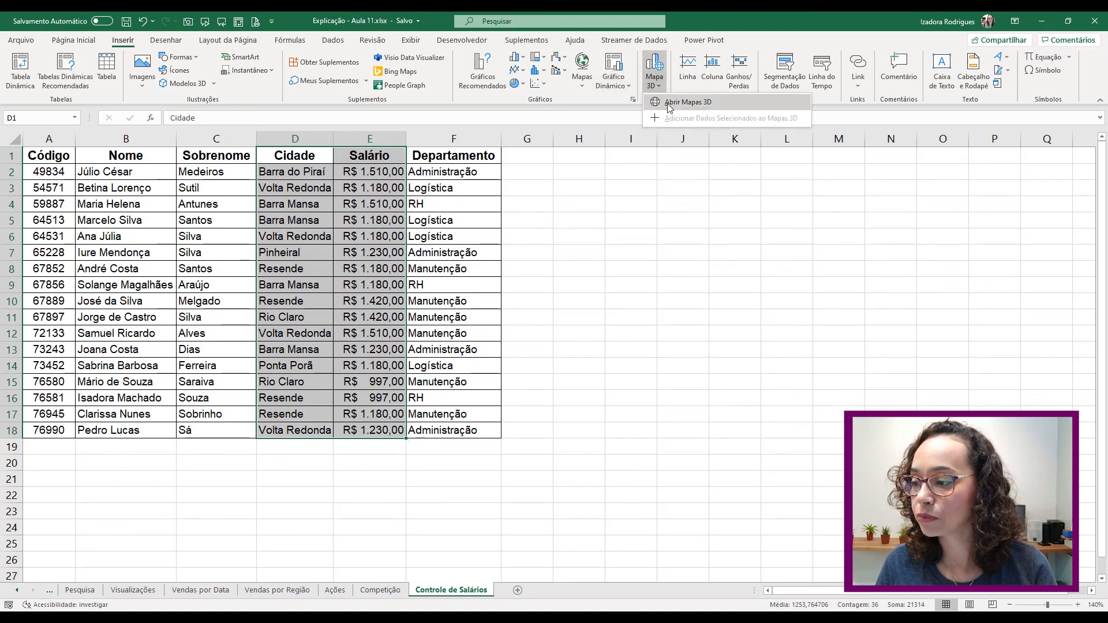
pyautogui.click(687, 104)
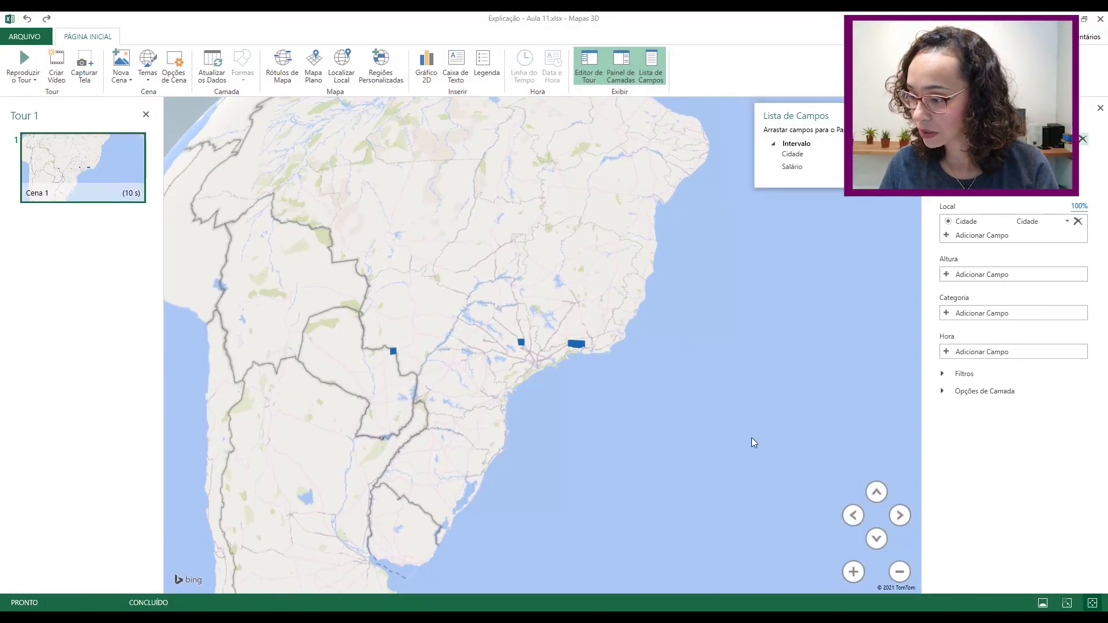
# - Tilt the map and set Salário as the Altura field for the city columns
pyautogui.click(877, 539)
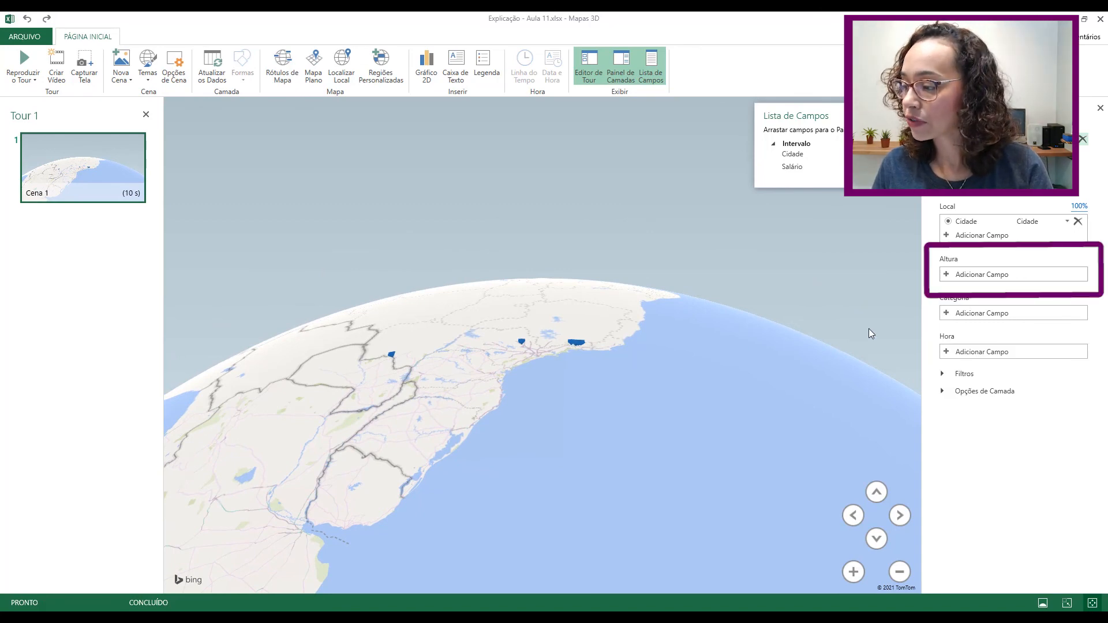
pyautogui.click(953, 275)
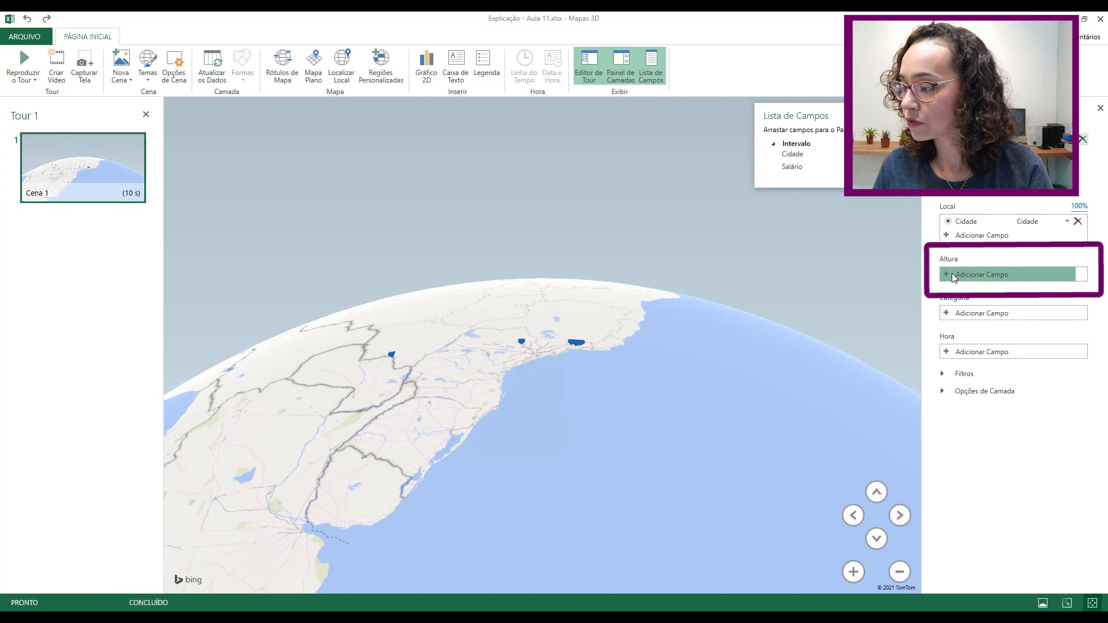
pyautogui.click(964, 316)
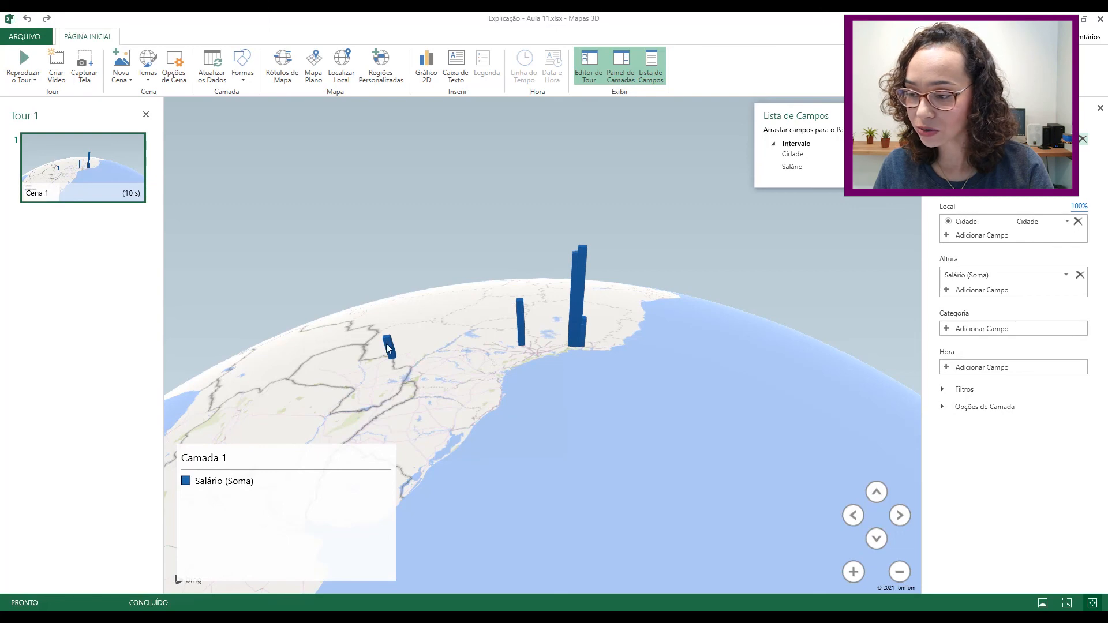
# - Zoom in four steps and pan the map to bring the salary columns closer
pyautogui.click(854, 572)
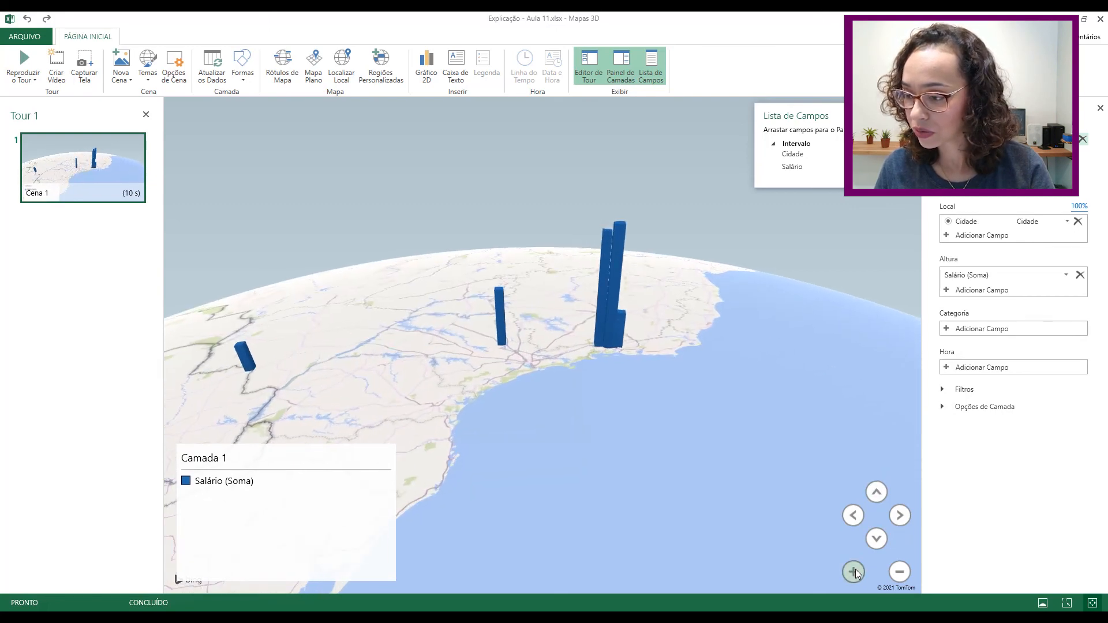
pyautogui.click(855, 572)
pyautogui.click(854, 572)
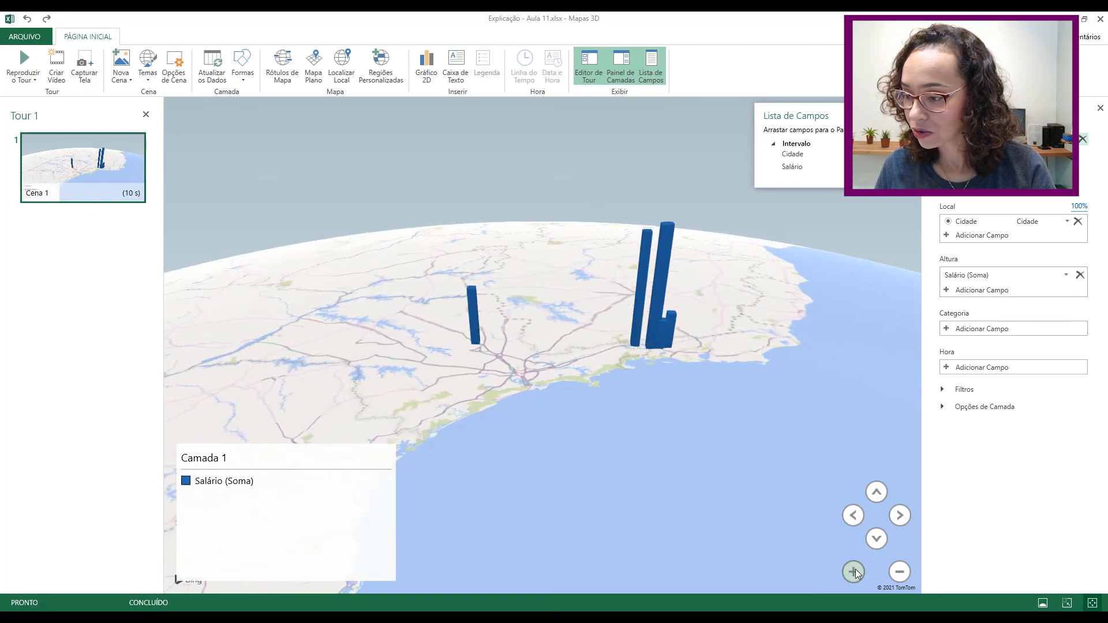
pyautogui.click(854, 572)
pyautogui.moveTo(798, 337); pyautogui.dragTo(694, 425)
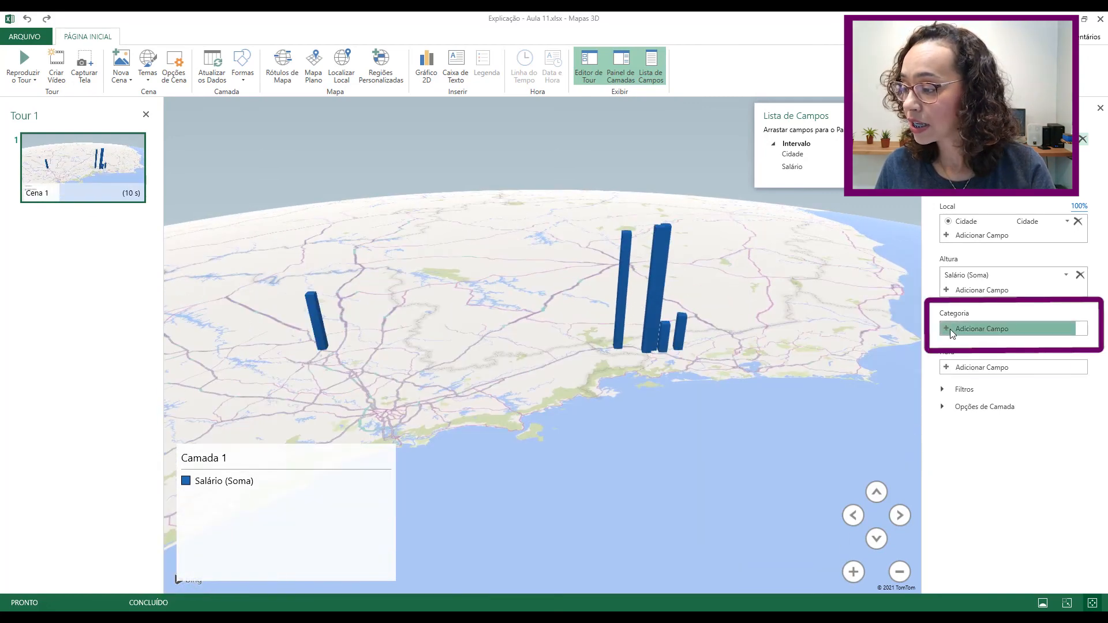
# - Colour the salary columns by Cidade, then pan the globe toward Ponta Porã and Rio Claro
pyautogui.click(953, 330)
pyautogui.click(966, 361)
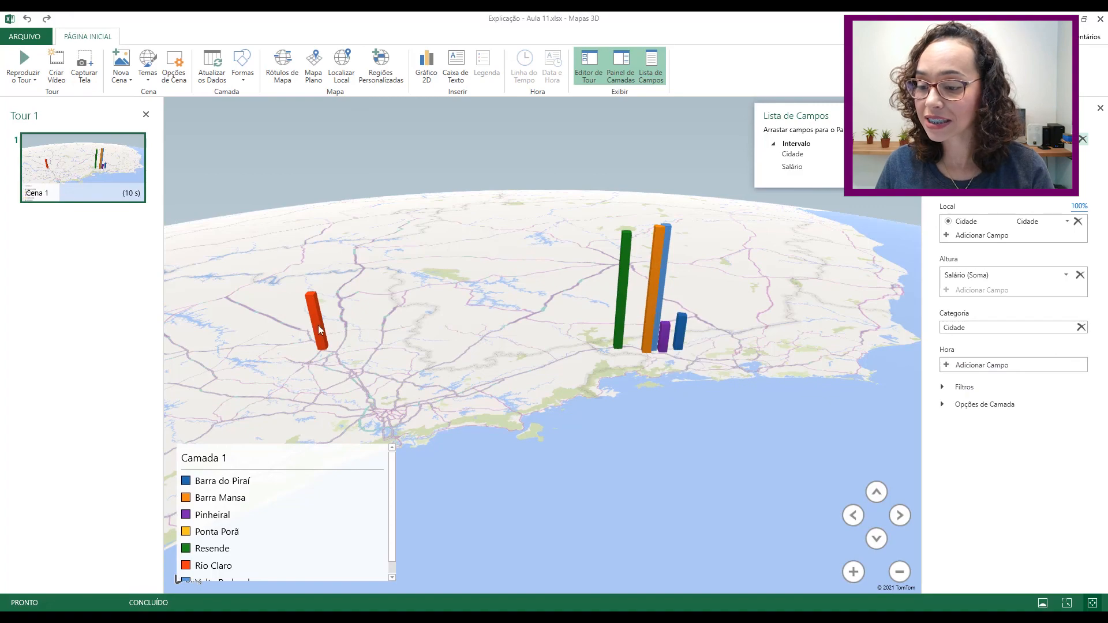
pyautogui.moveTo(429, 352); pyautogui.dragTo(918, 240)
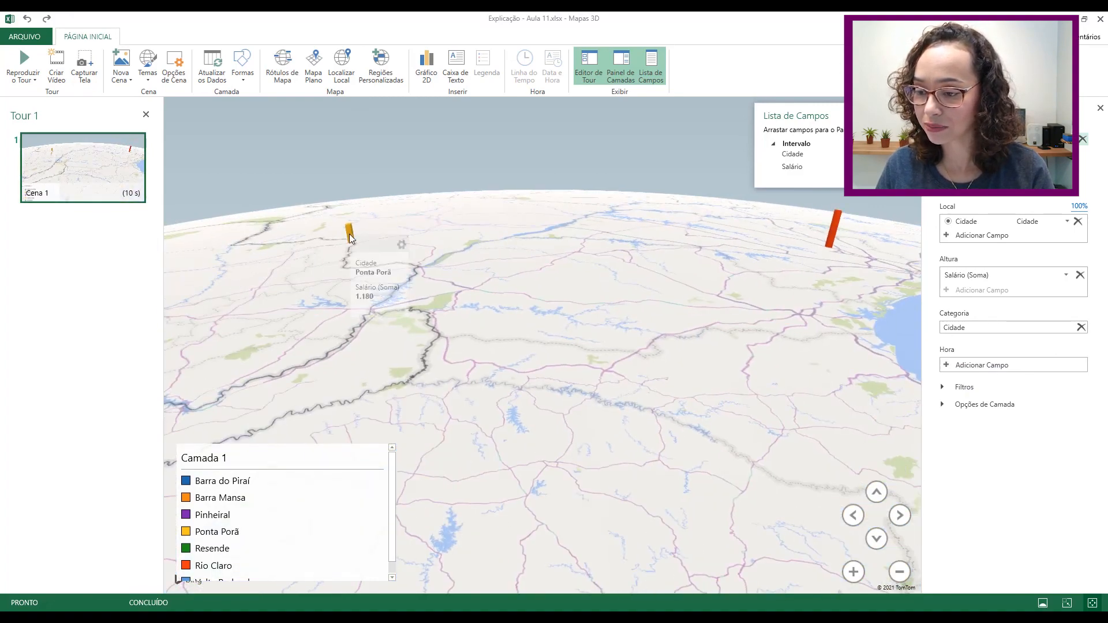
pyautogui.moveTo(664, 339); pyautogui.dragTo(345, 414)
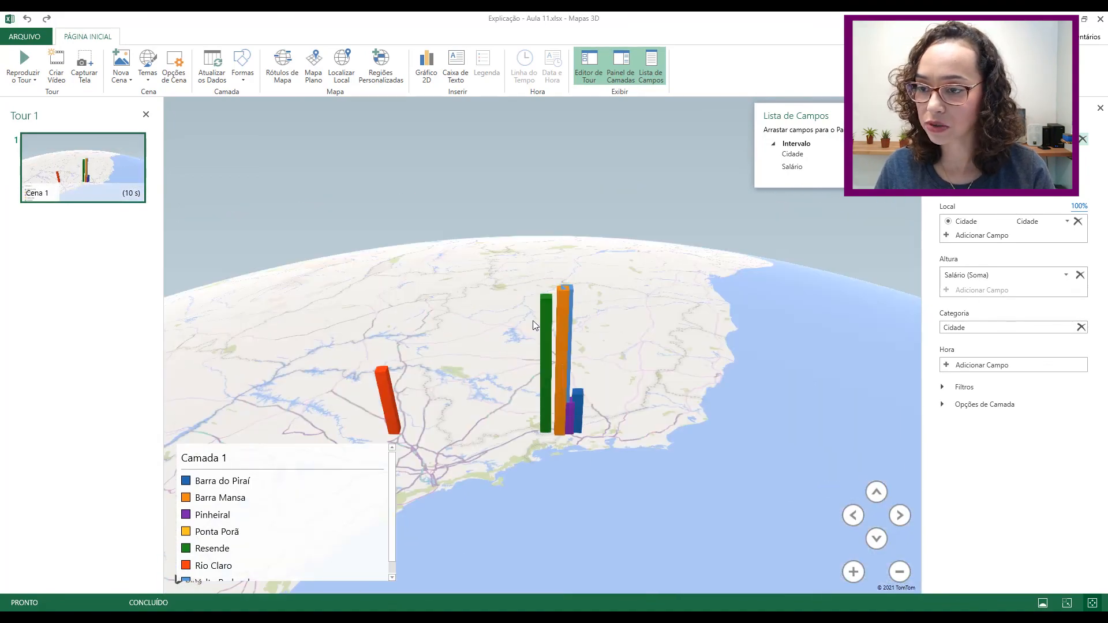
# - Turn on map labels and reframe the view over Brazil toward São Paulo
pyautogui.click(283, 73)
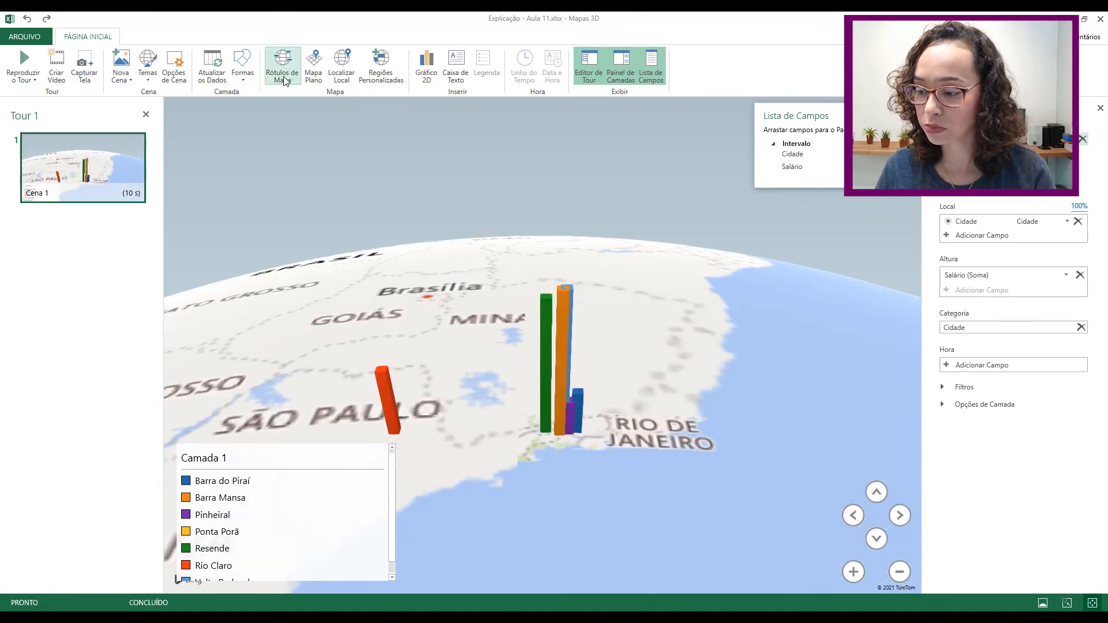
pyautogui.scroll(2, 553, 440)
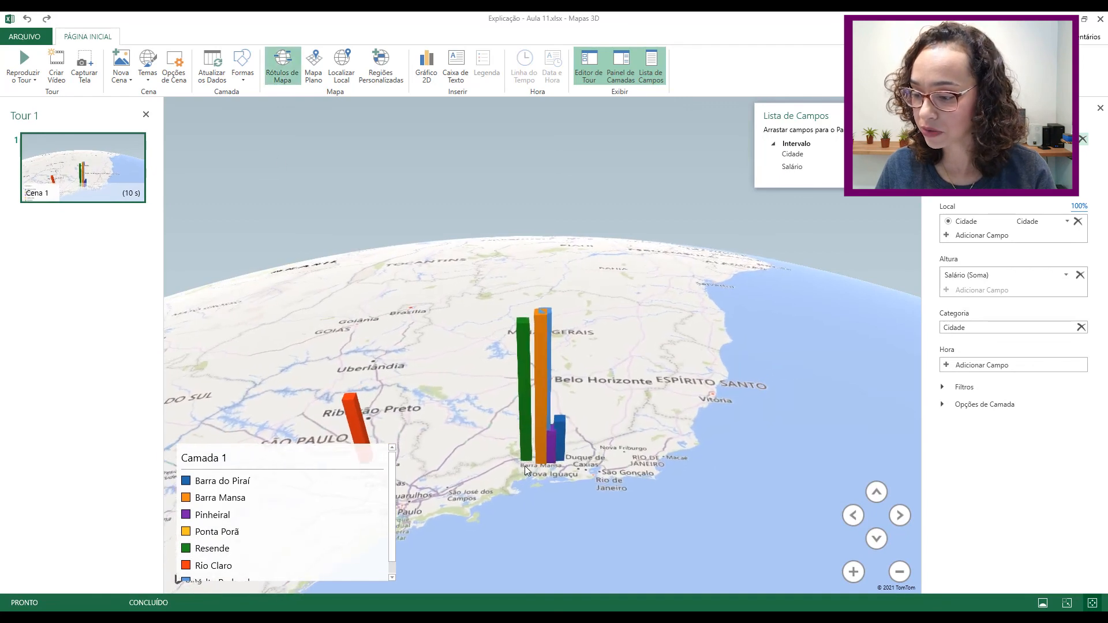
pyautogui.click(876, 492)
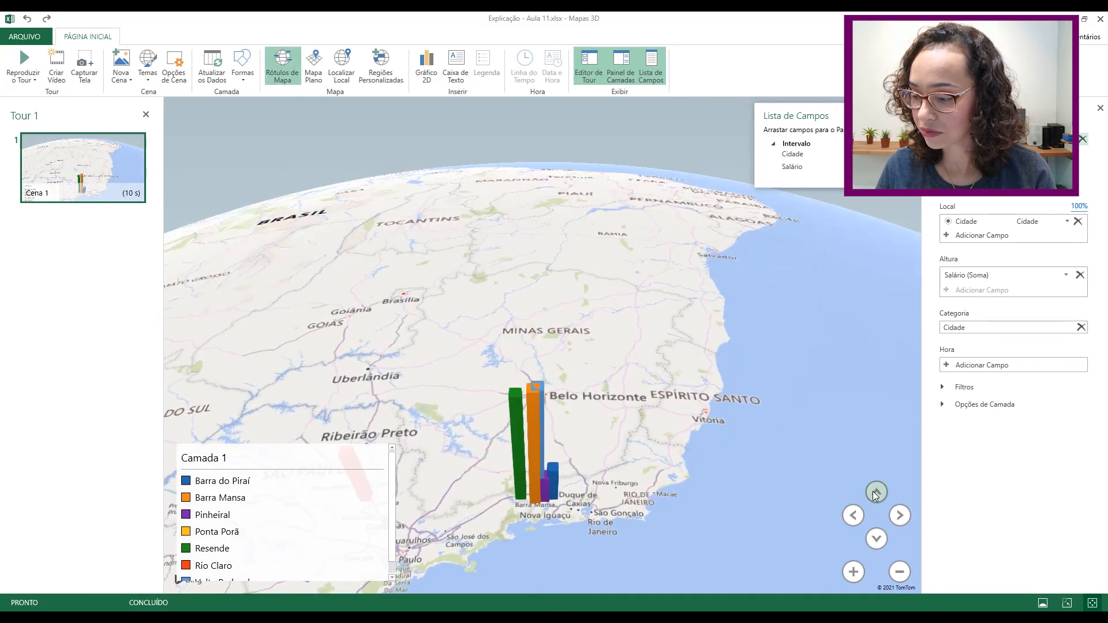
pyautogui.click(899, 572)
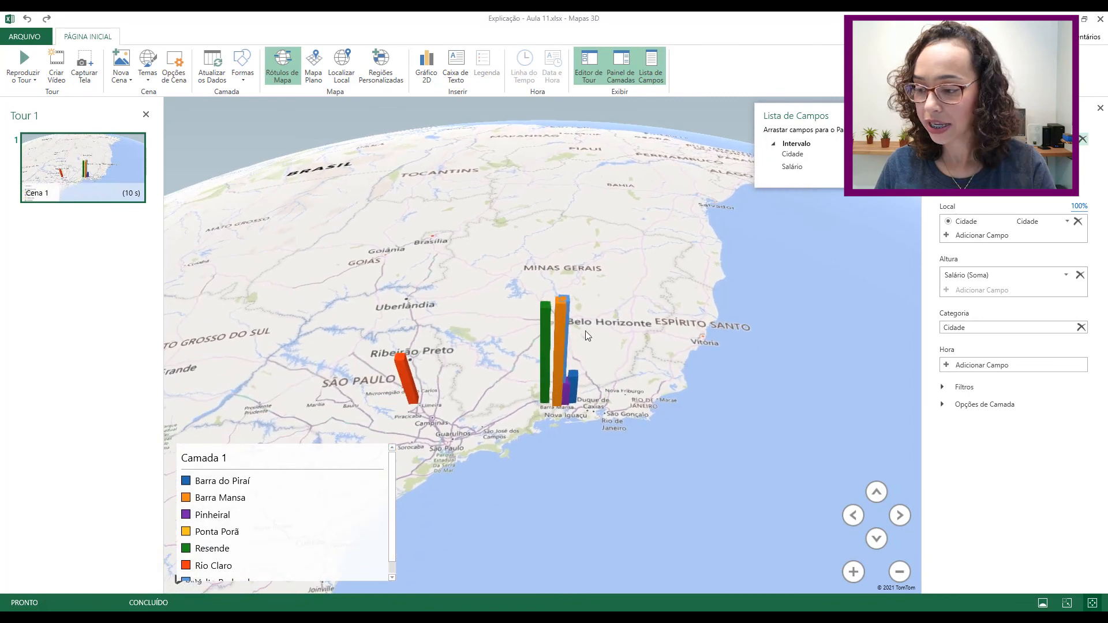
pyautogui.moveTo(576, 312)
pyautogui.mouseDown()
pyautogui.moveTo(559, 337)
pyautogui.moveTo(569, 336)
pyautogui.mouseUp()
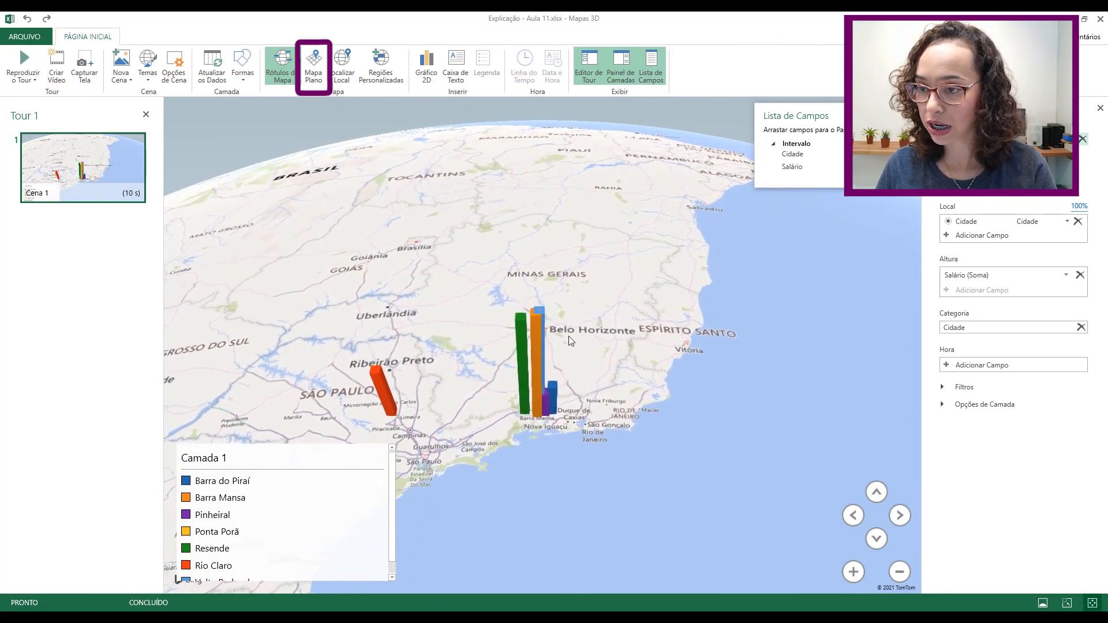
# - Switch to a flat map and zoom in on Volta Redonda and Barra Mansa
pyautogui.click(310, 68)
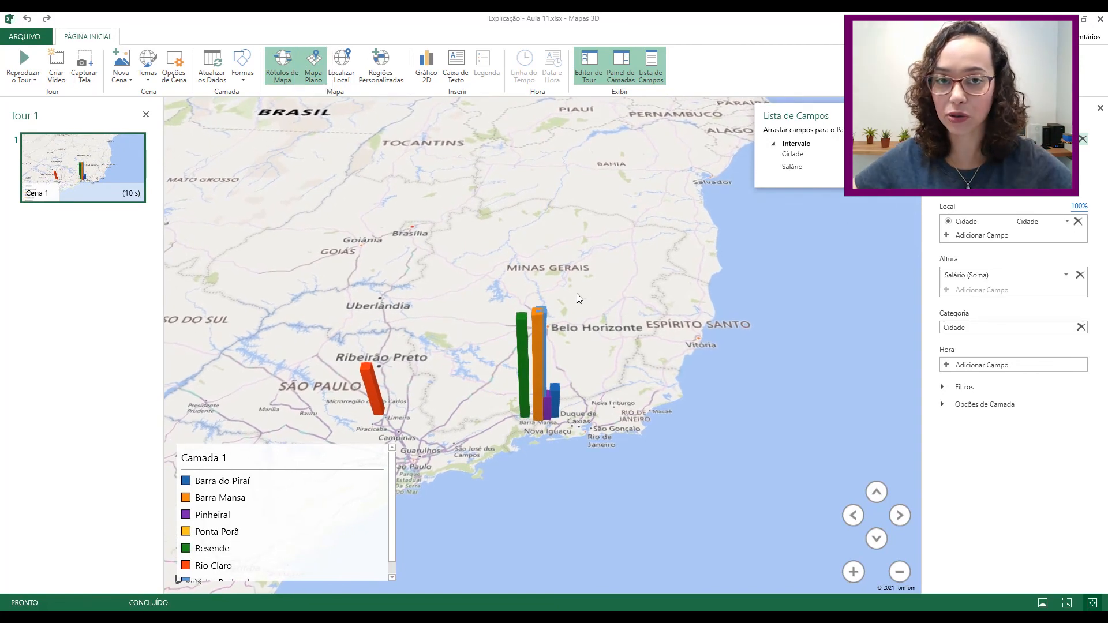
pyautogui.scroll(5, 539, 365)
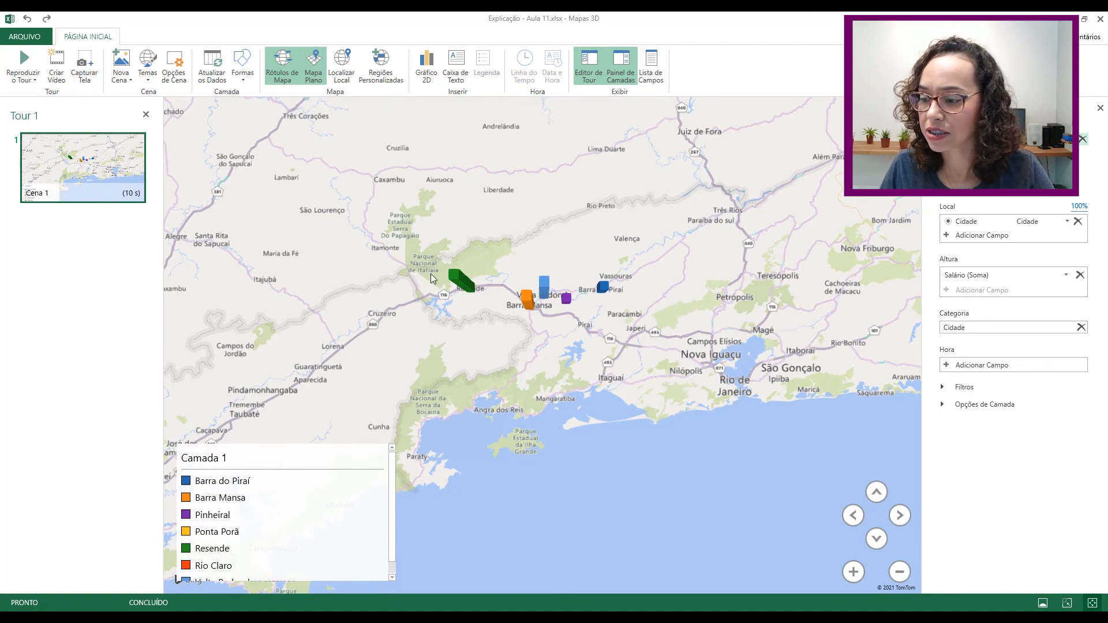
pyautogui.scroll(2, 623, 348)
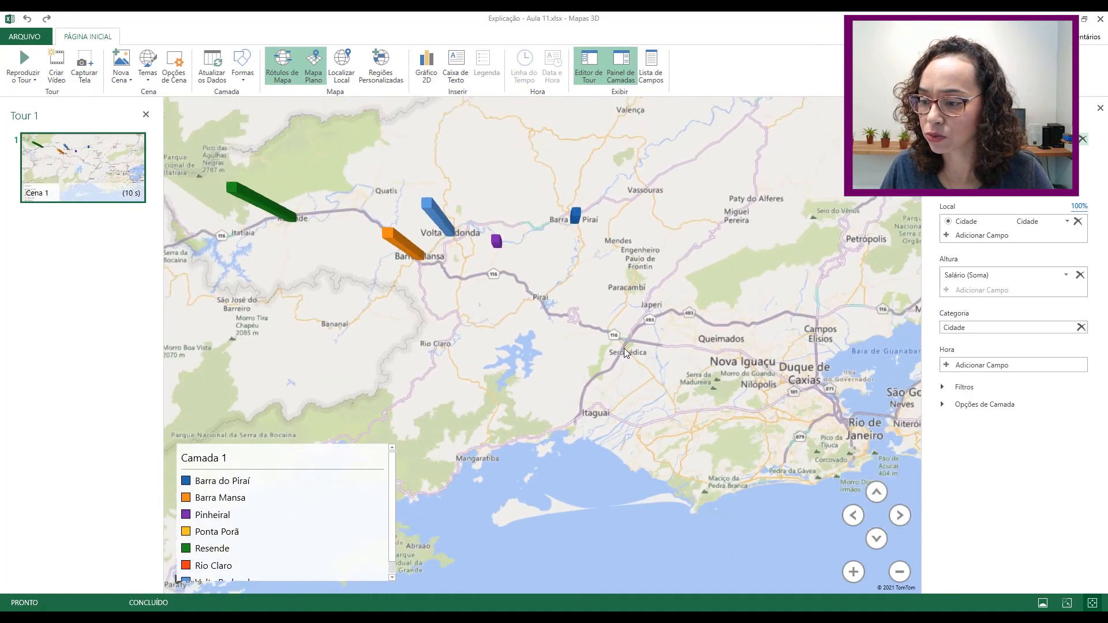
pyautogui.click(853, 573)
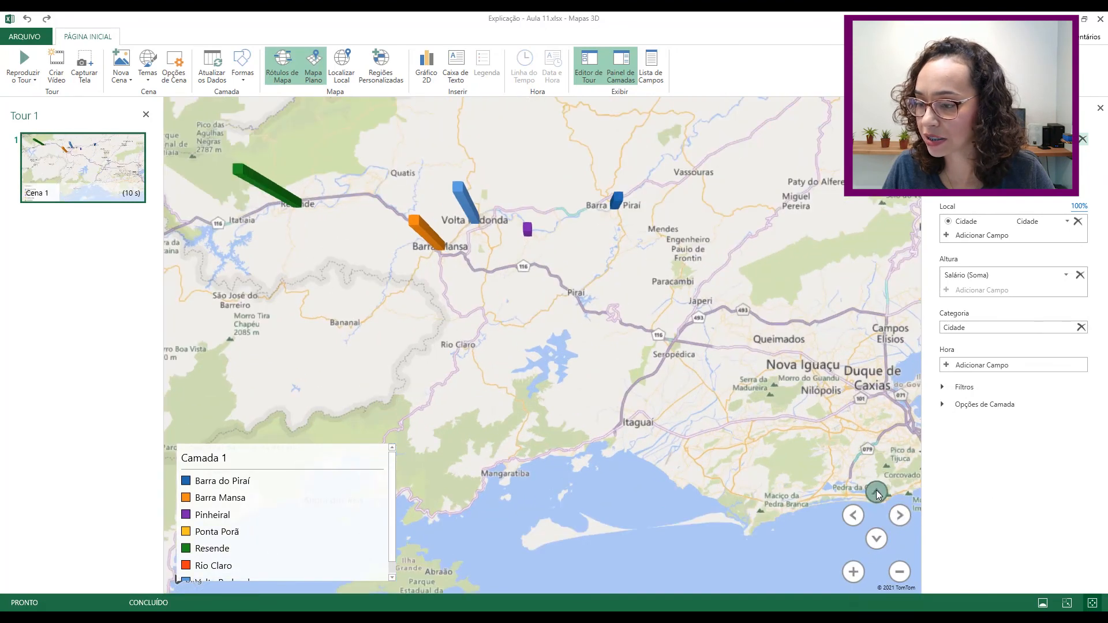
# - Tilt the map down to a nearly horizontal, oblique view of the salary columns
pyautogui.click(876, 540)
pyautogui.click(879, 541)
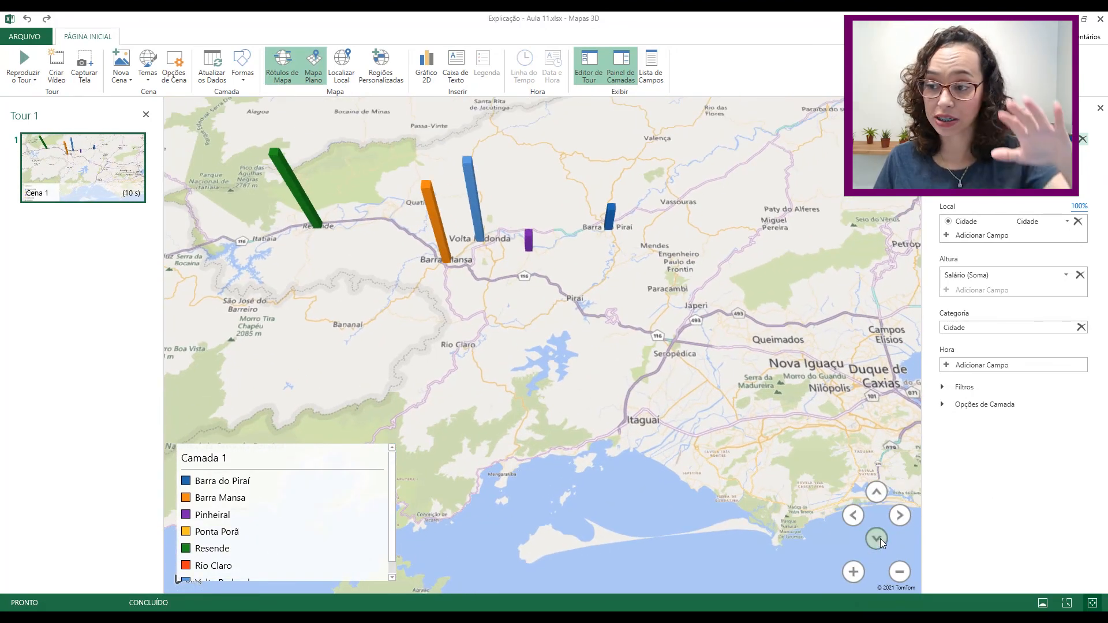
pyautogui.click(881, 540)
pyautogui.click(881, 540)
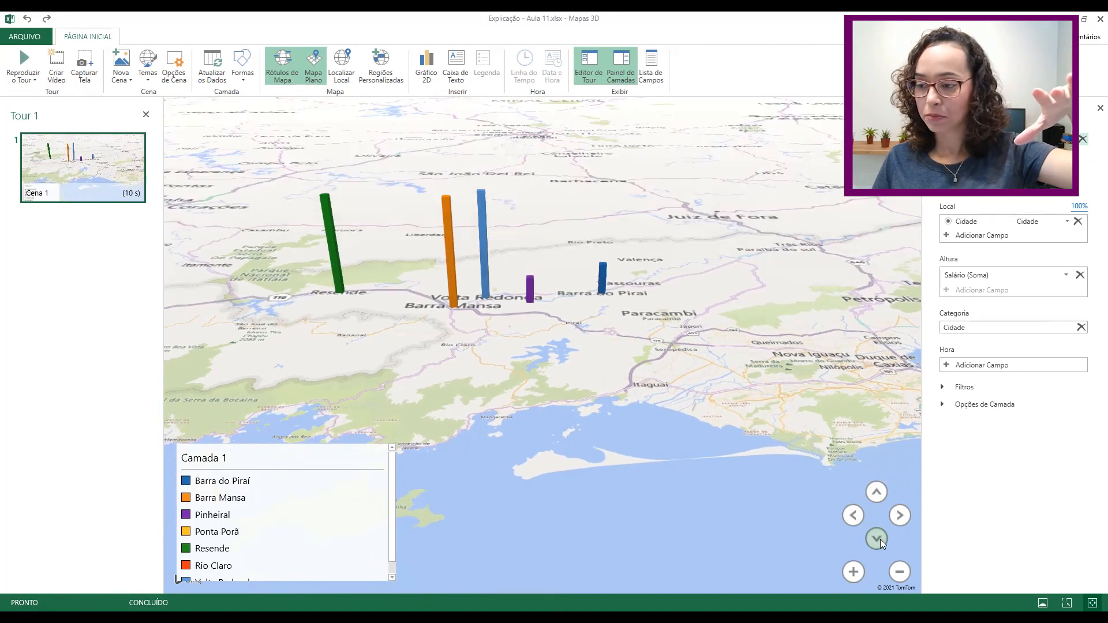
pyautogui.click(881, 540)
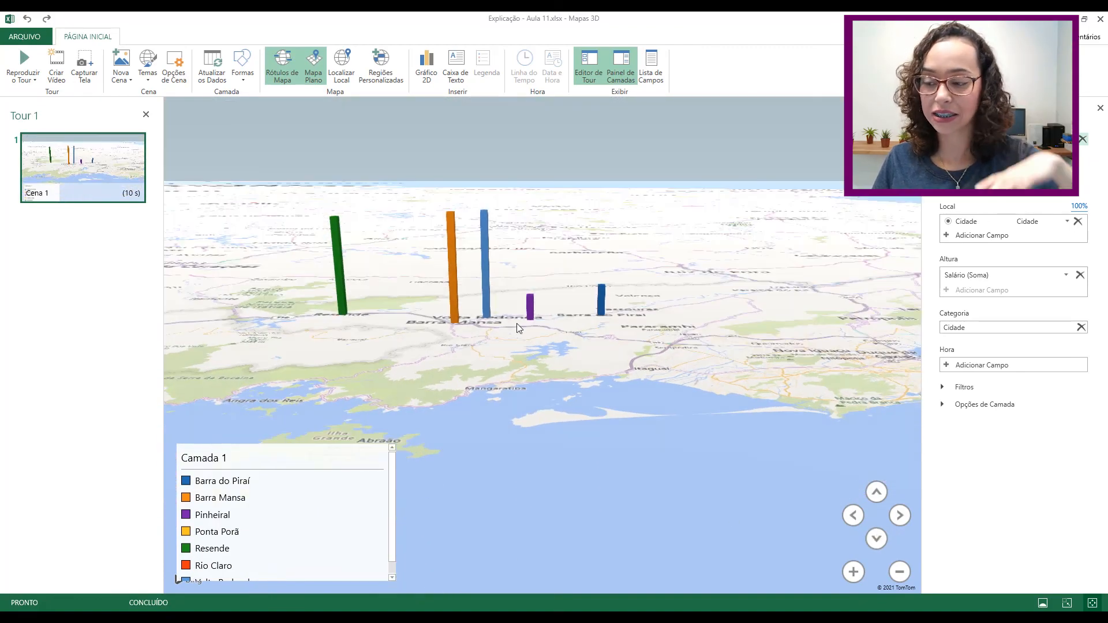
# - Add an annotation titled 'Teste' to the orange Barra Mansa column, then deselect it
pyautogui.rightClick(449, 234)
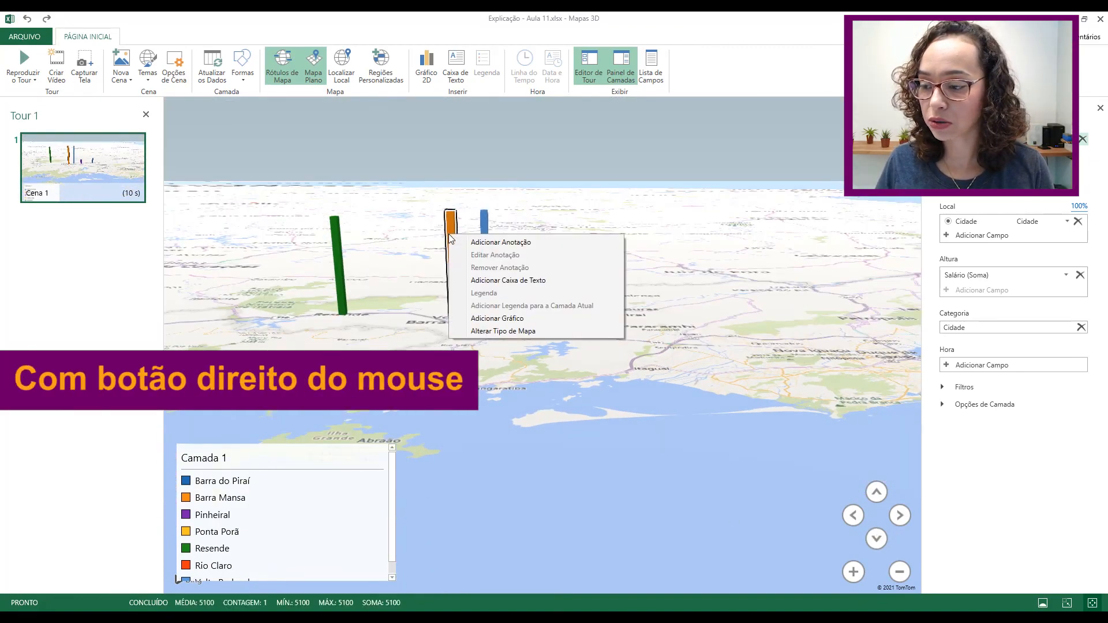
pyautogui.click(510, 244)
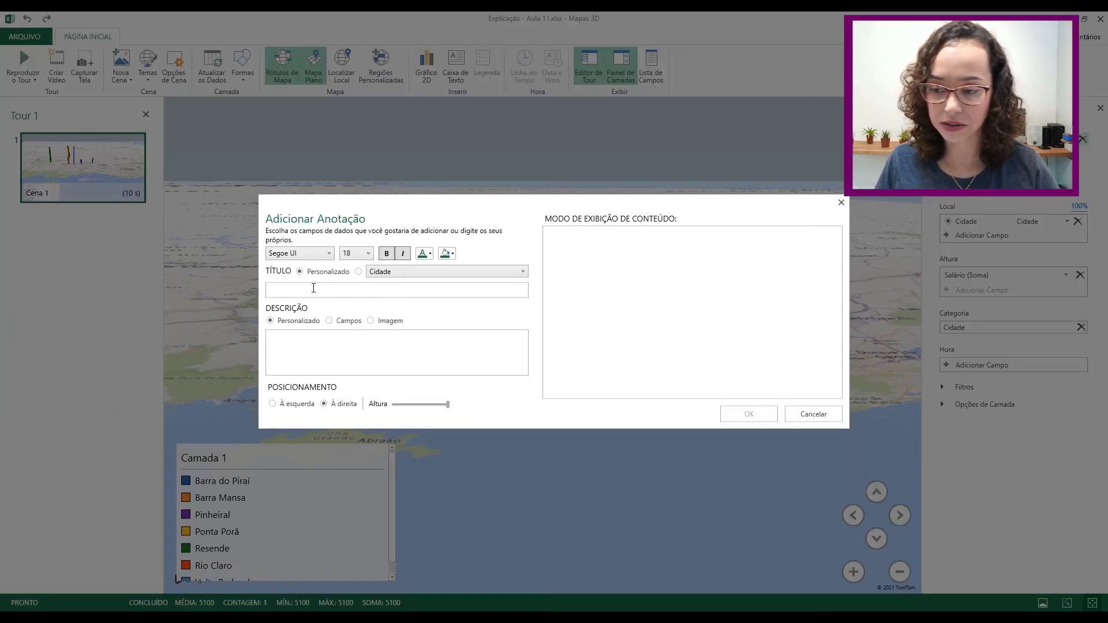
pyautogui.write('Teste')
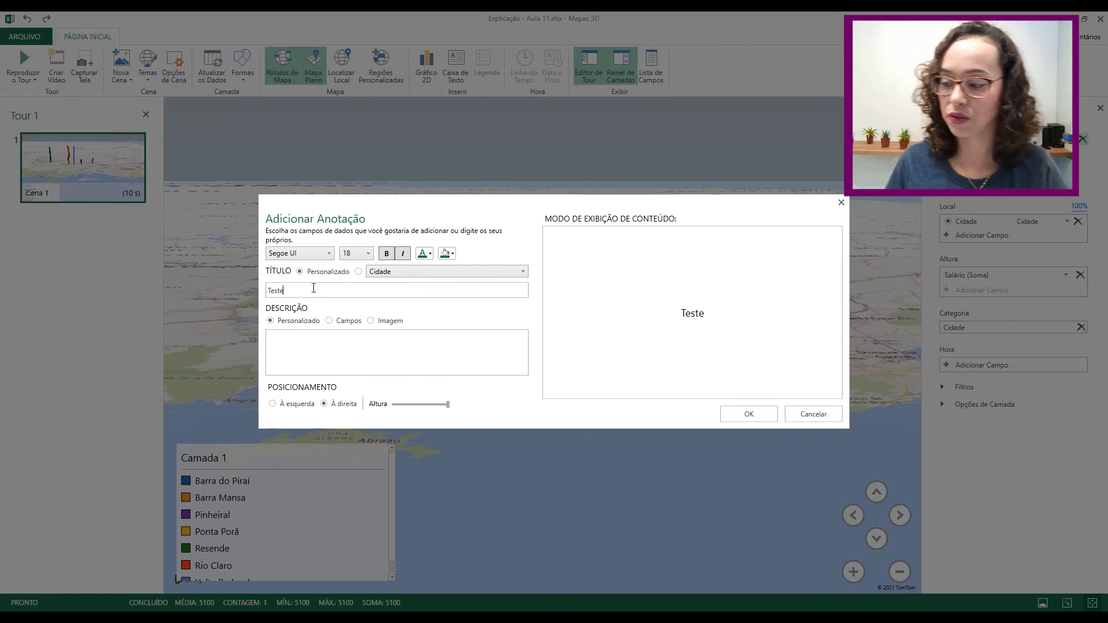
pyautogui.click(750, 413)
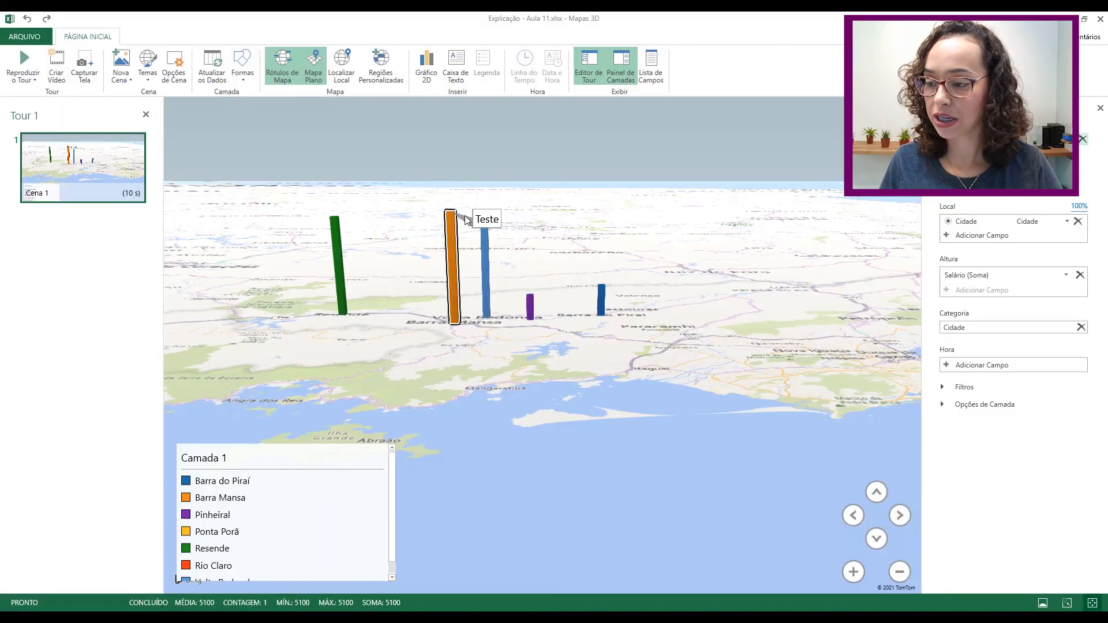
pyautogui.click(525, 224)
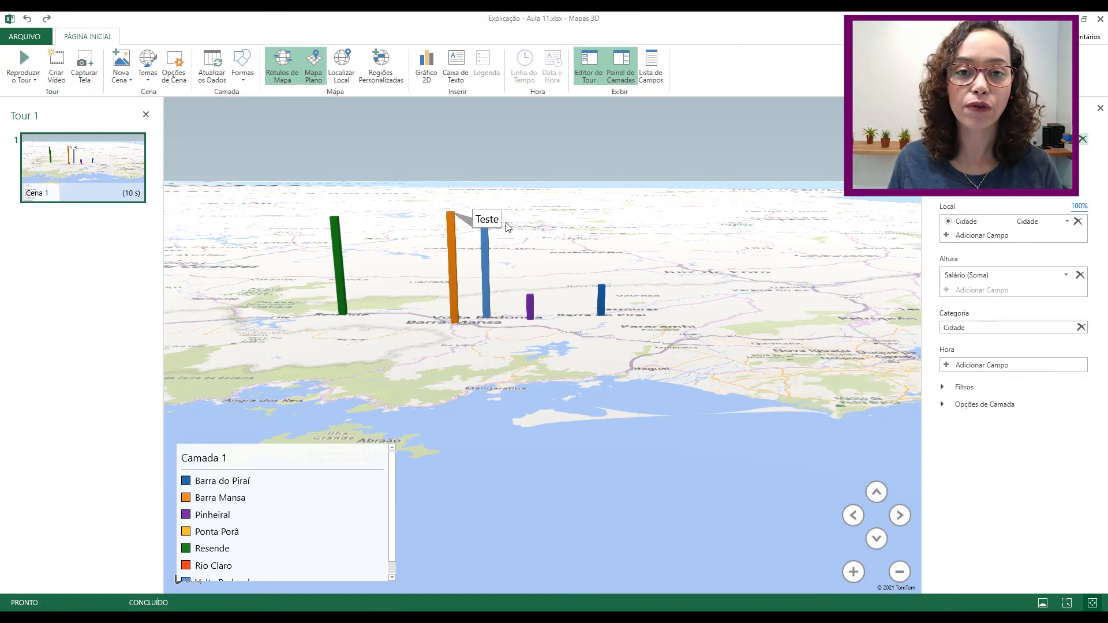